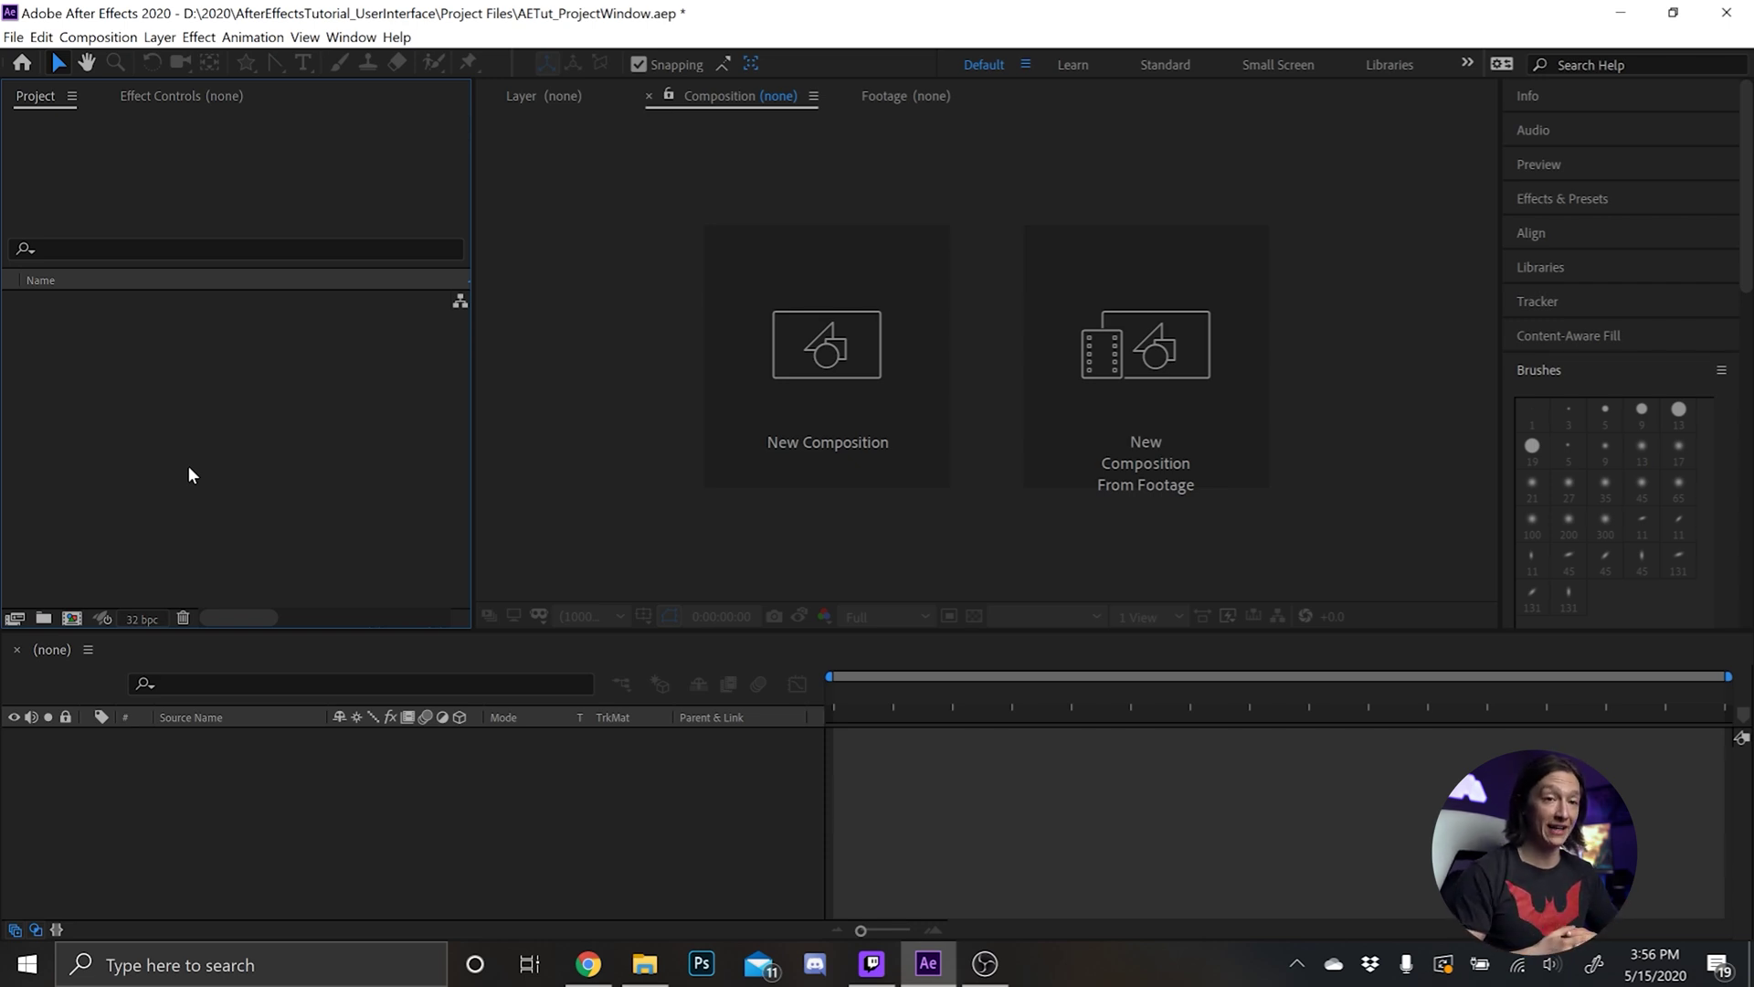
# Create a new project folder named Output and deselect it
pyautogui.click(44, 619)
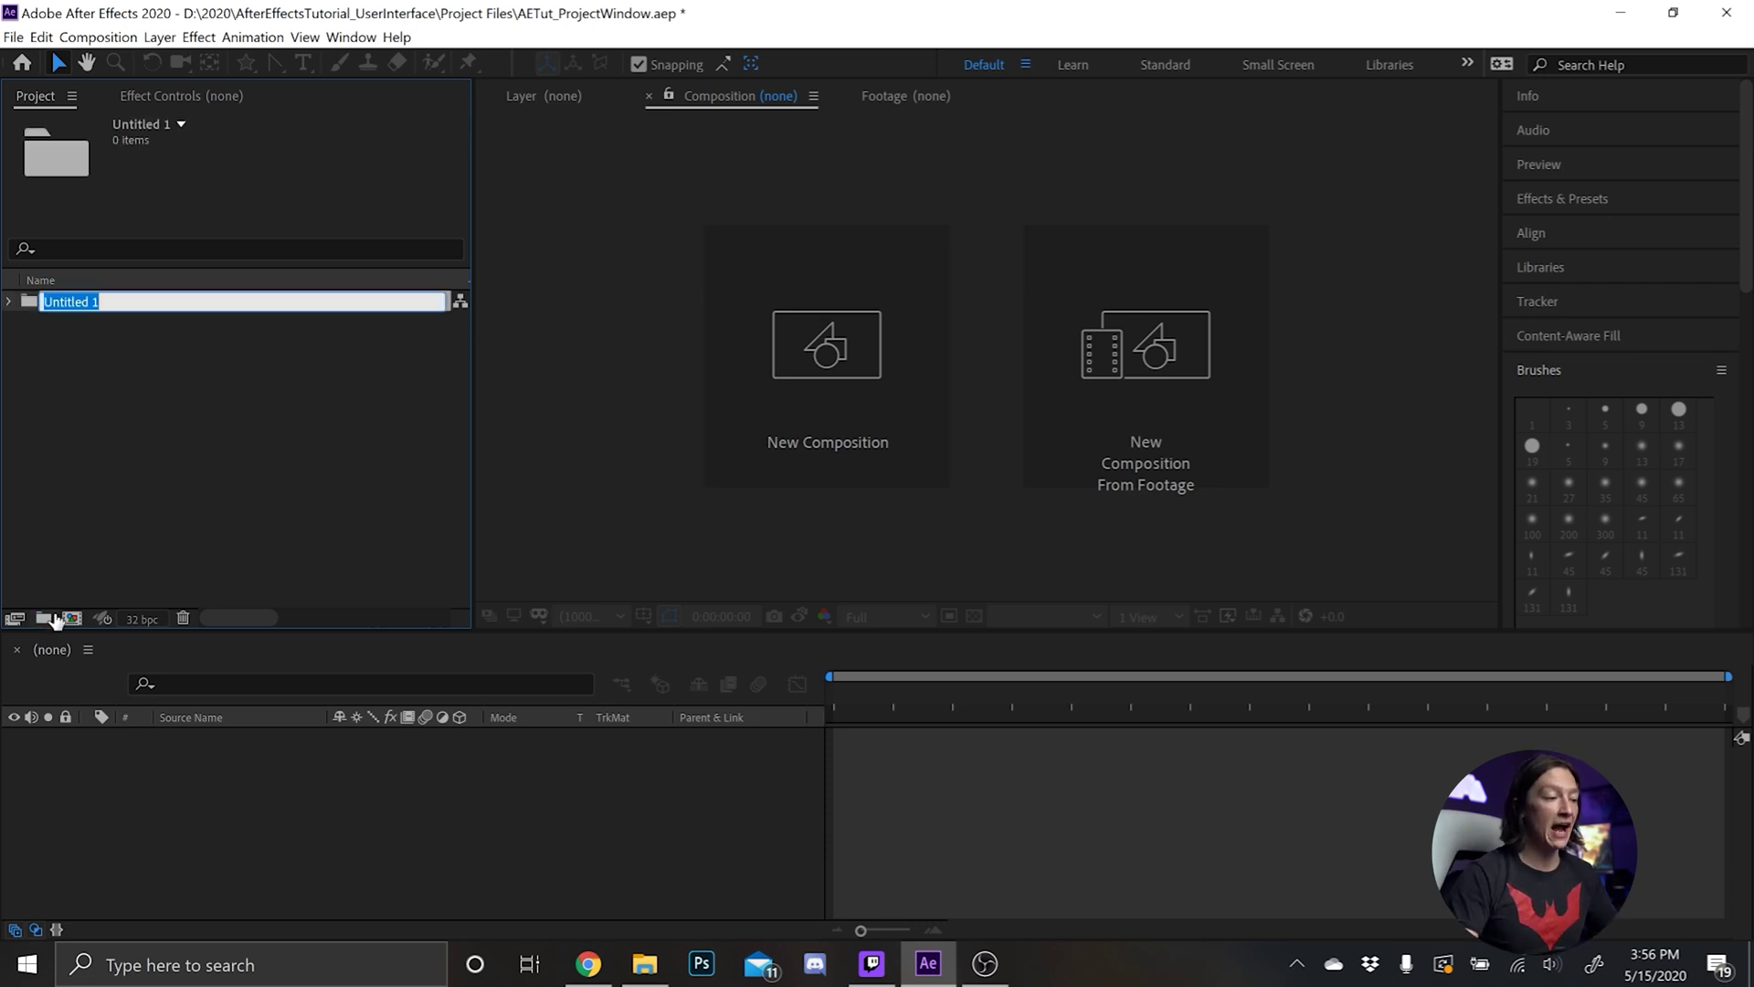
pyautogui.write('Output')
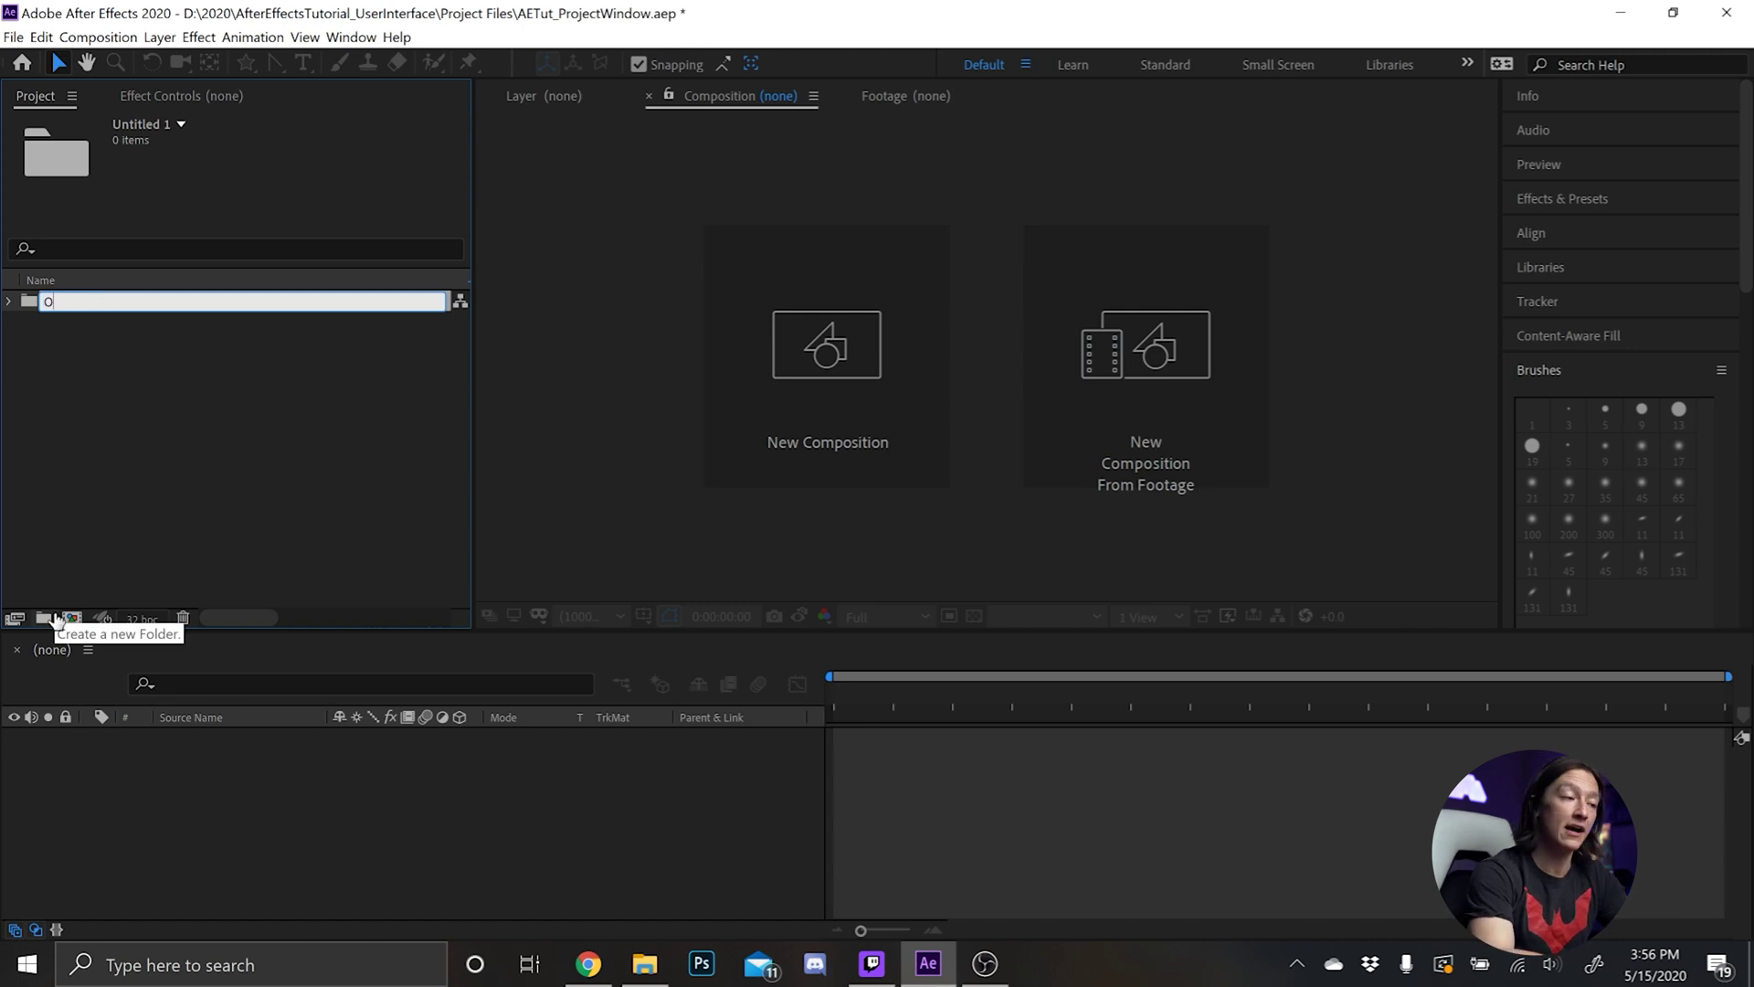
pyautogui.press('Return')
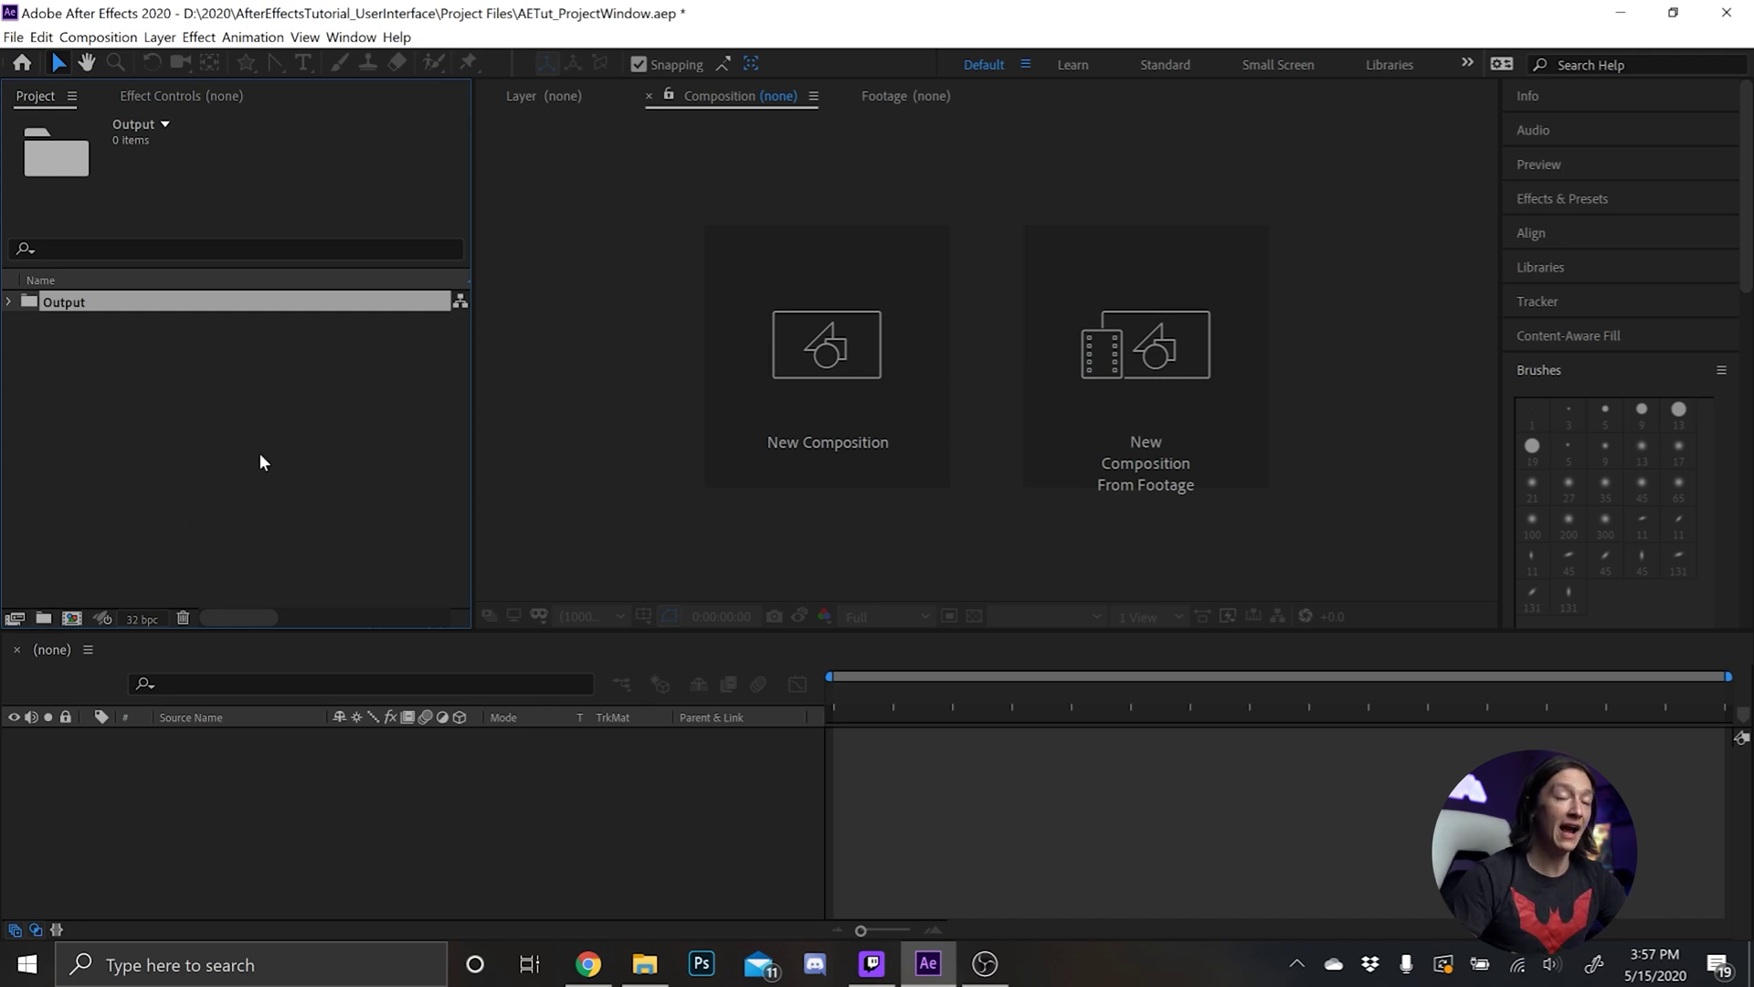
pyautogui.click(104, 372)
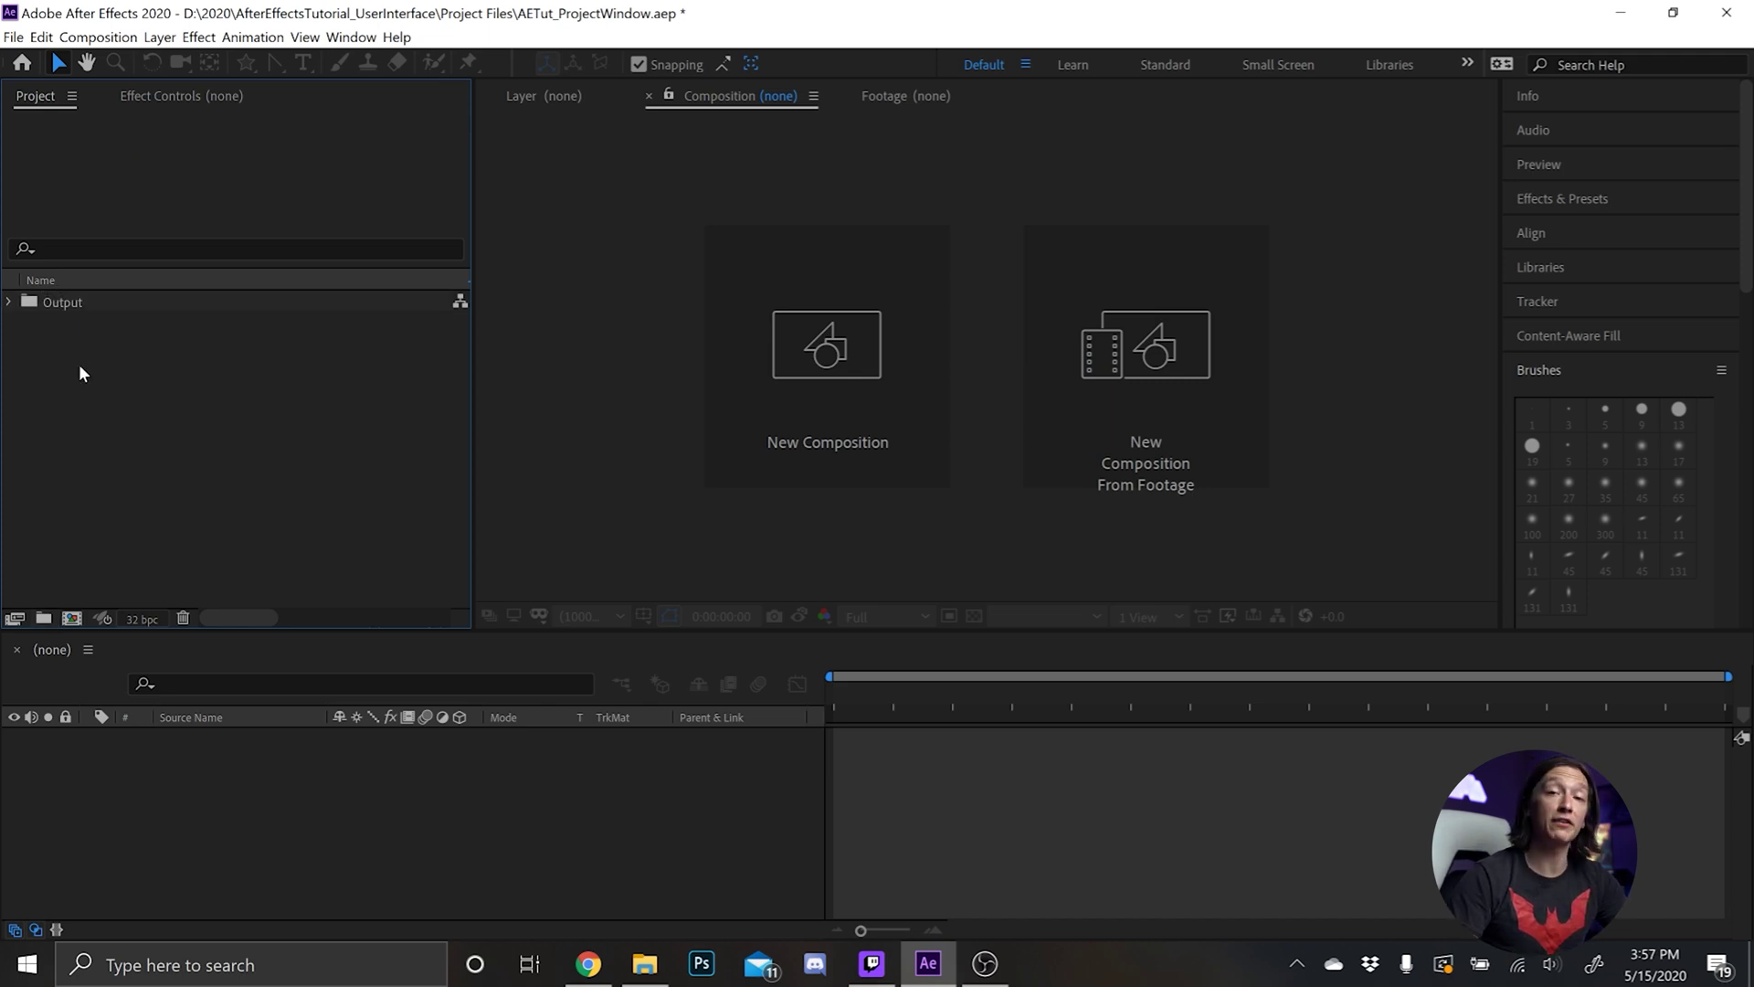
# Create a top-level Compositions folder containing a PreComps subfolder
pyautogui.click(44, 620)
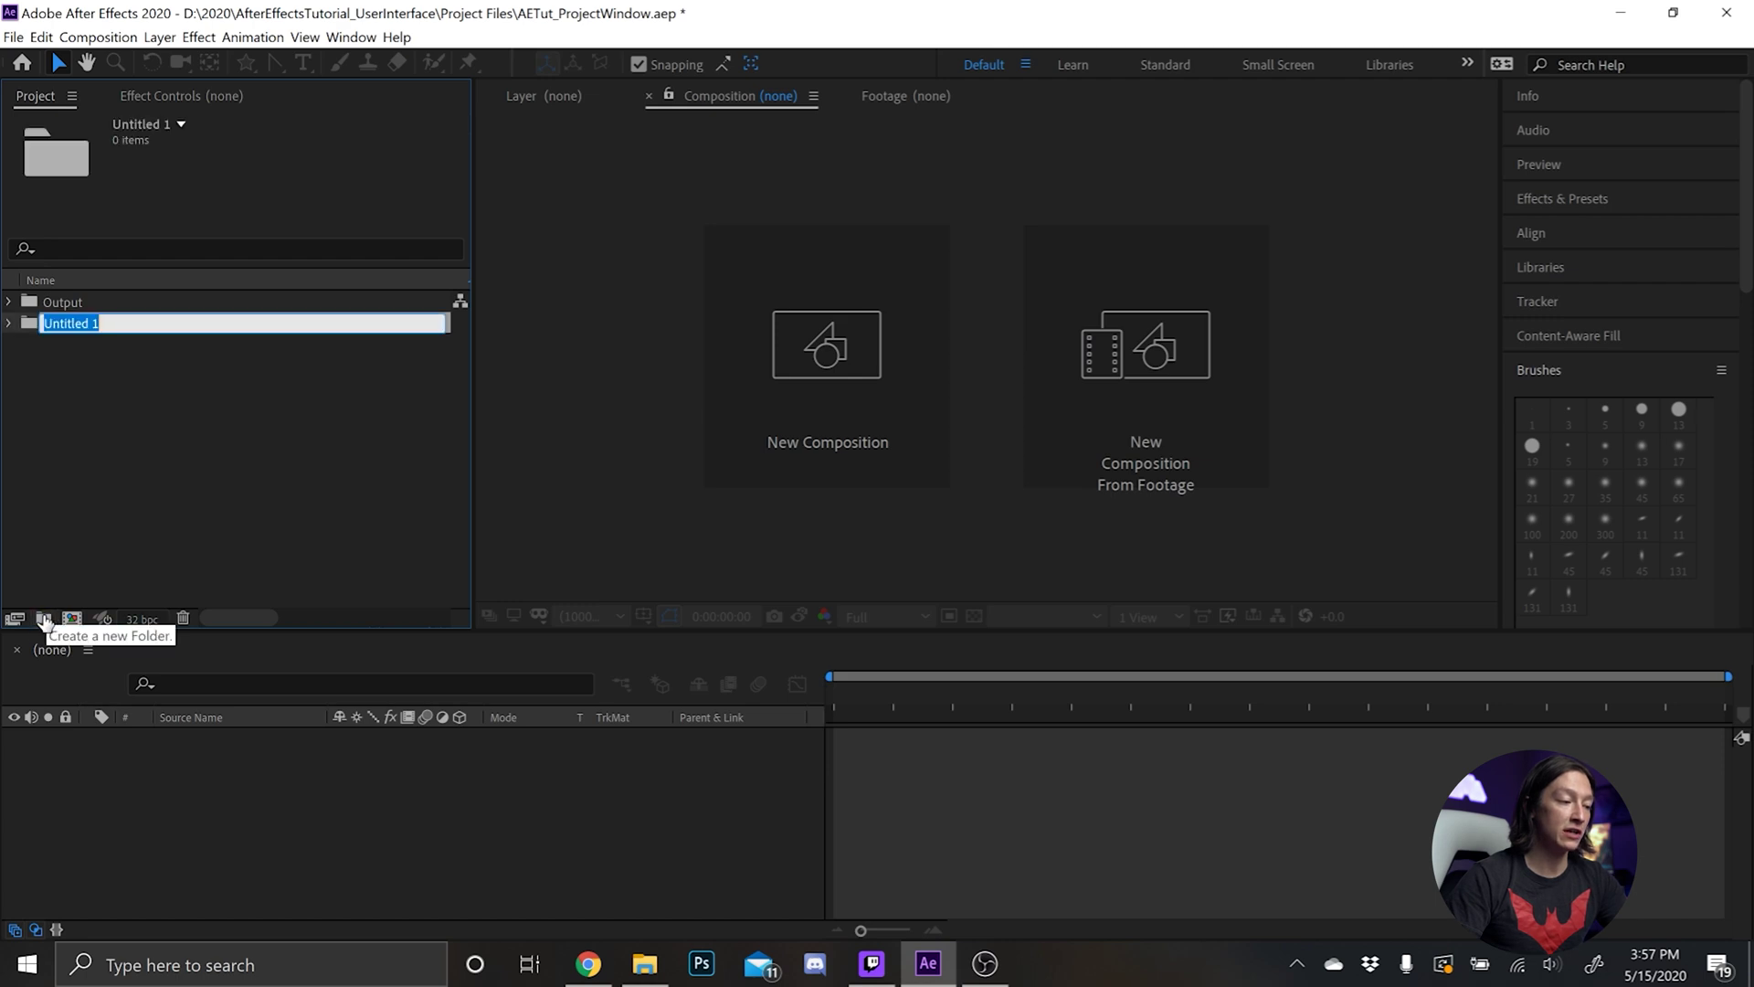
pyautogui.write('Compositions')
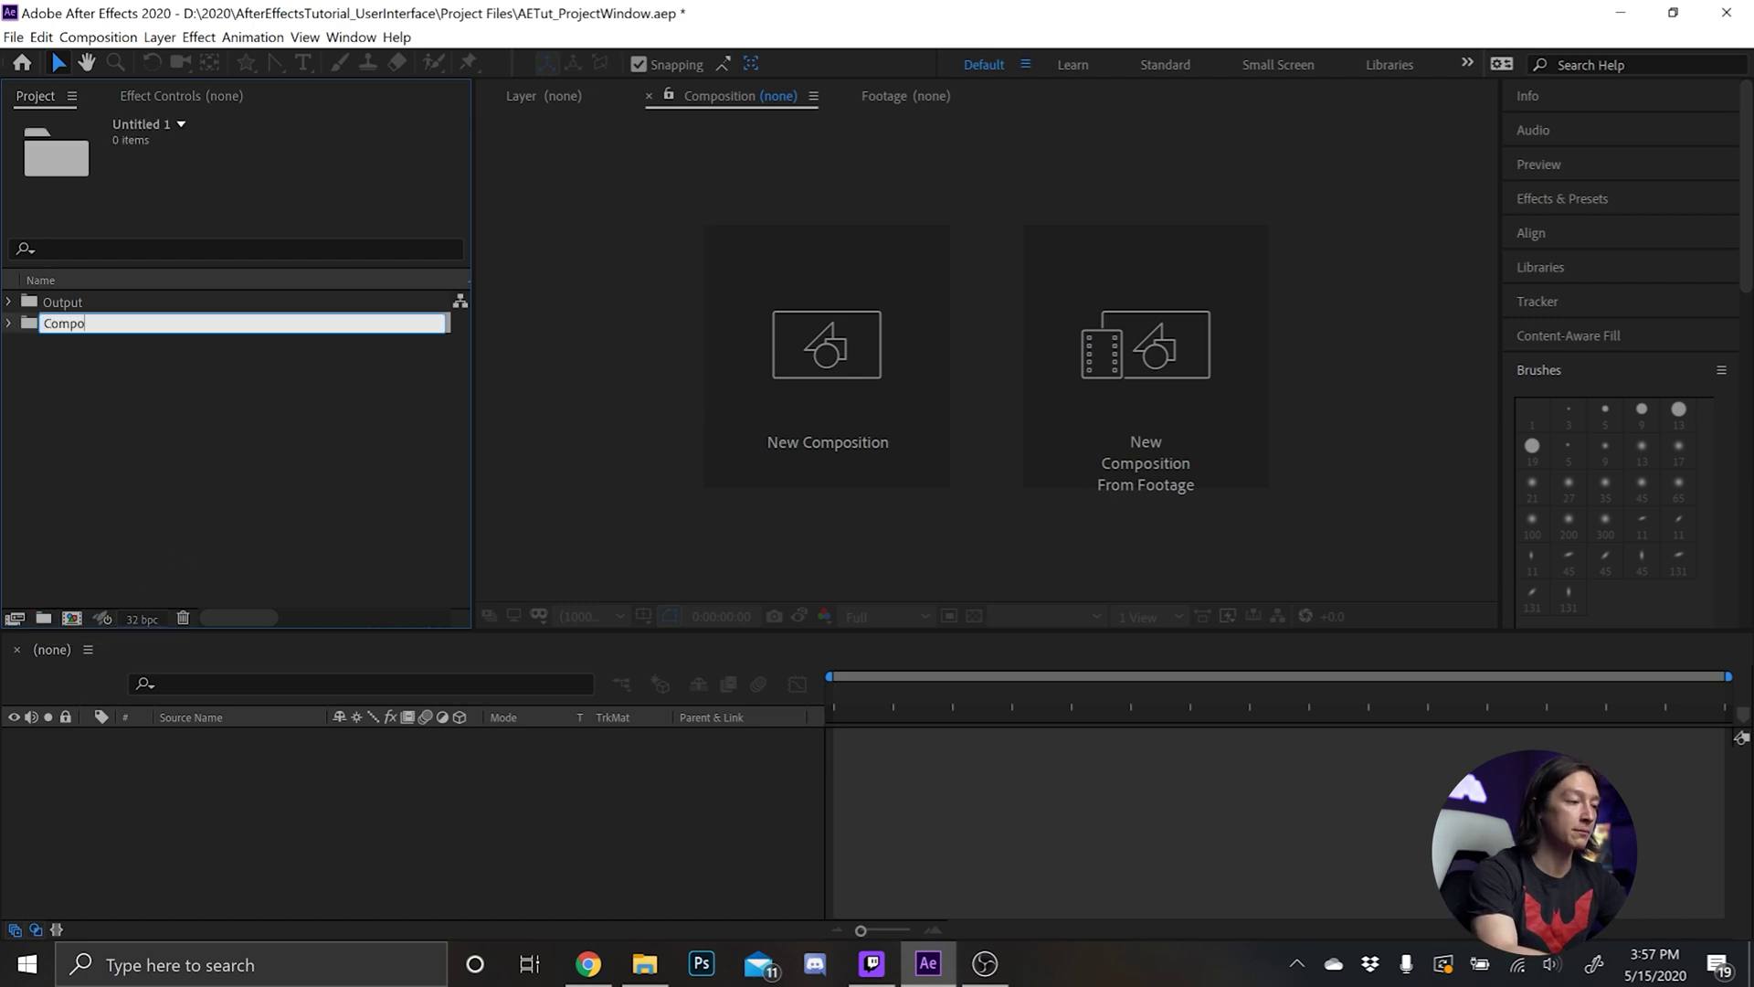
pyautogui.press('Return')
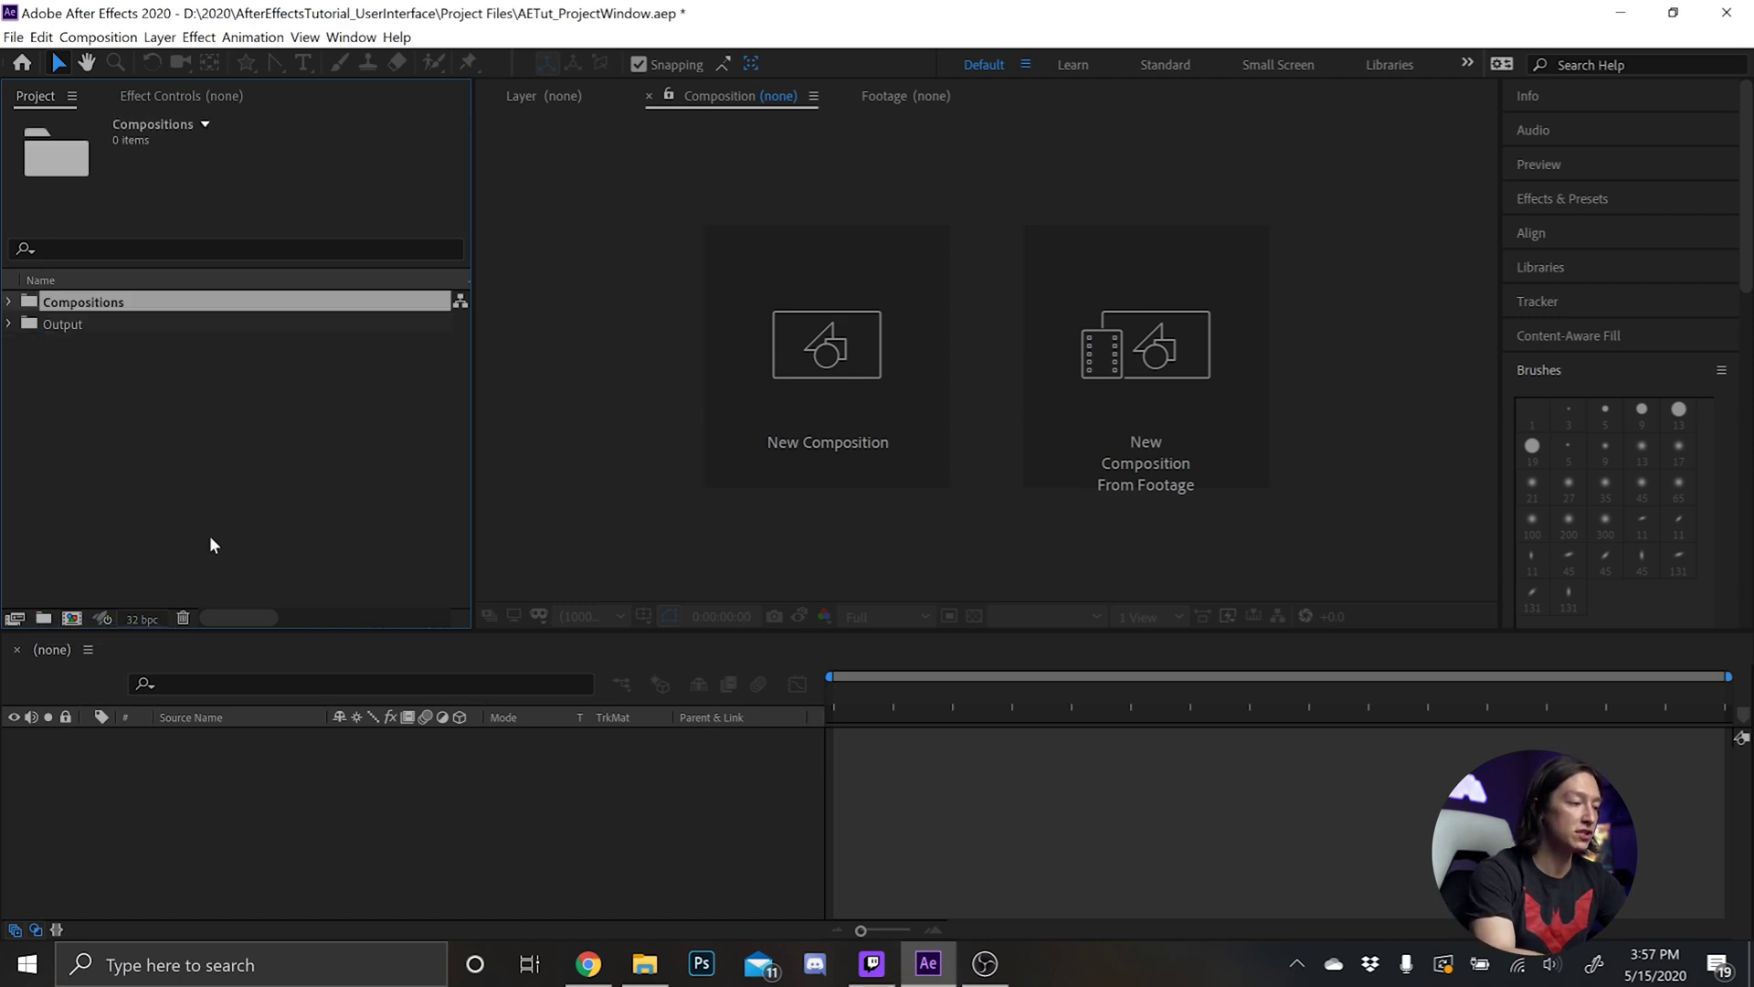
pyautogui.click(43, 619)
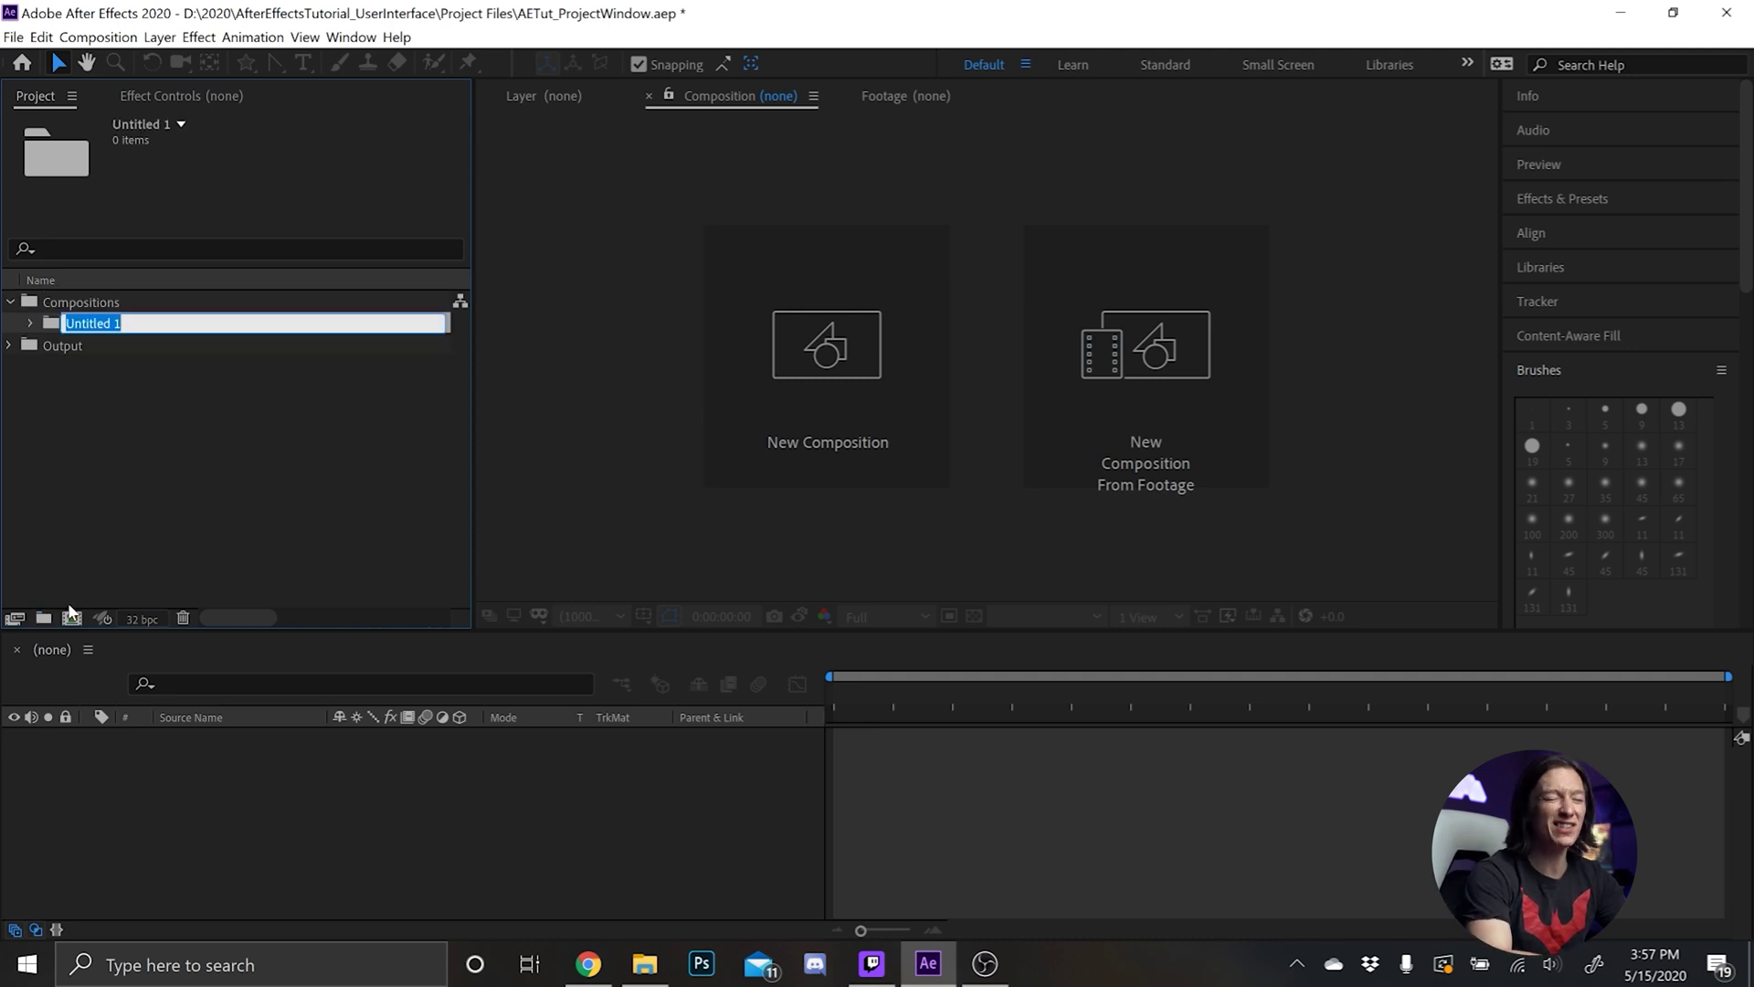
pyautogui.write('Precomps')
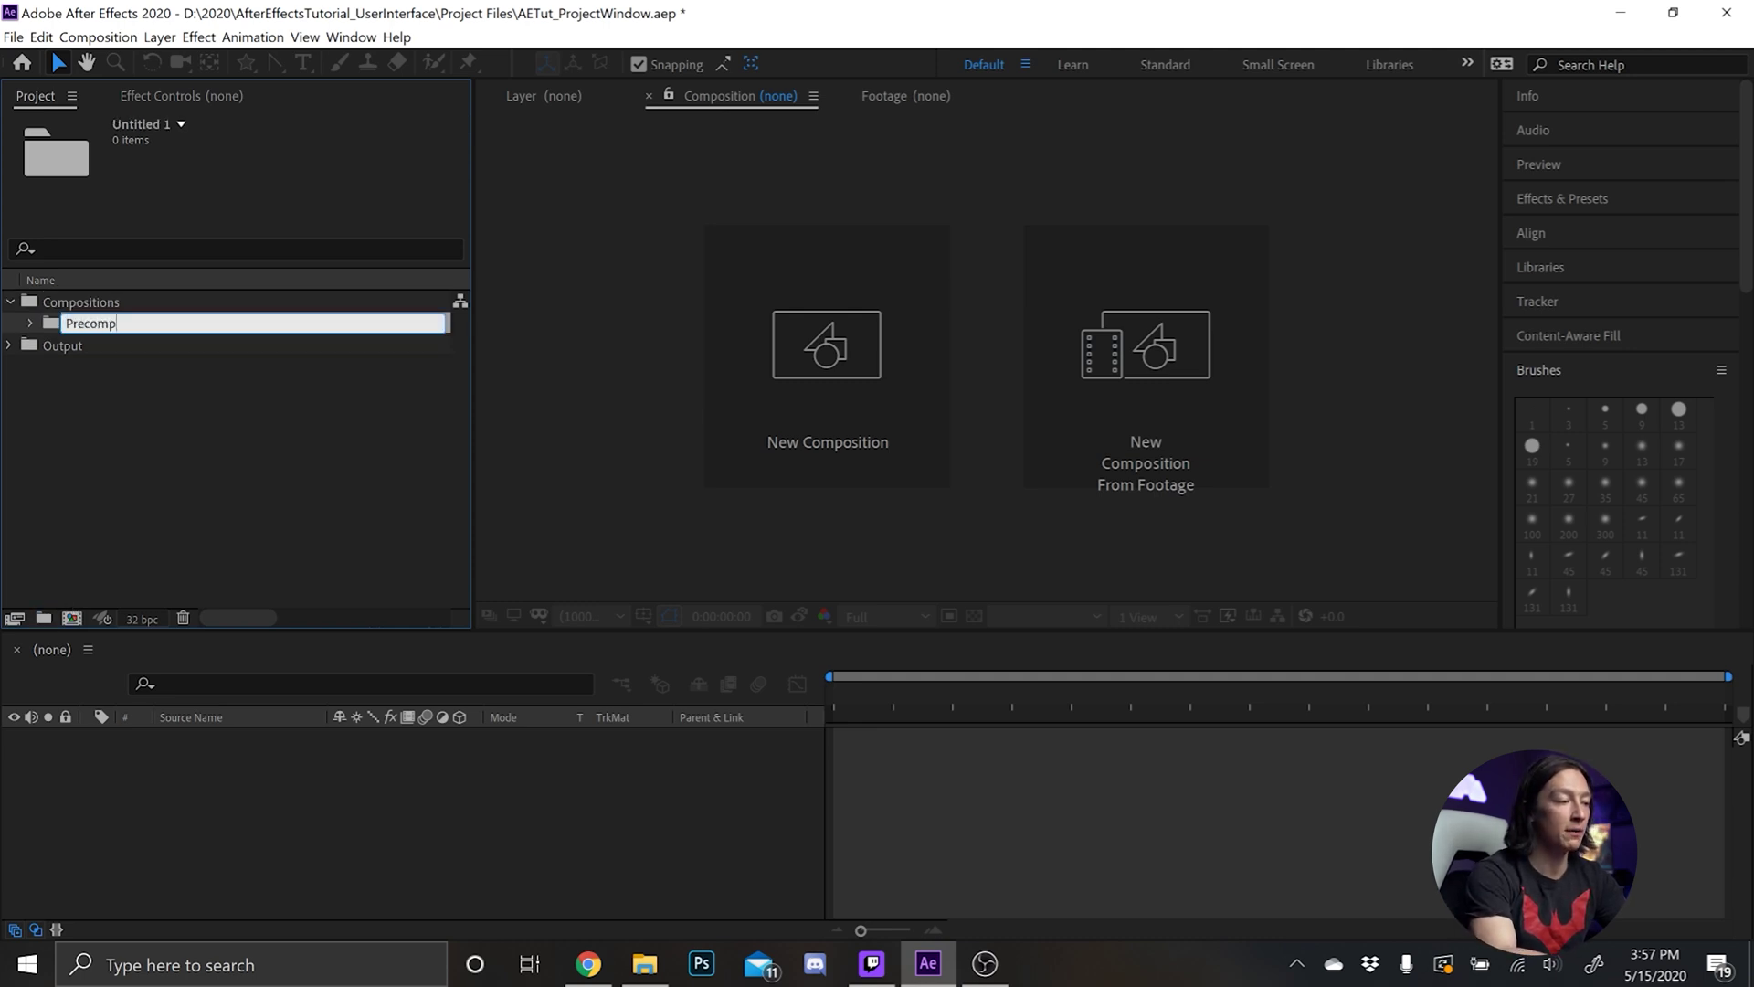
pyautogui.press('BackSpace')
pyautogui.press('BackSpace')
pyautogui.press('BackSpace')
pyautogui.press('BackSpace')
pyautogui.press('BackSpace')
pyautogui.write('Comps')
pyautogui.press('Return')
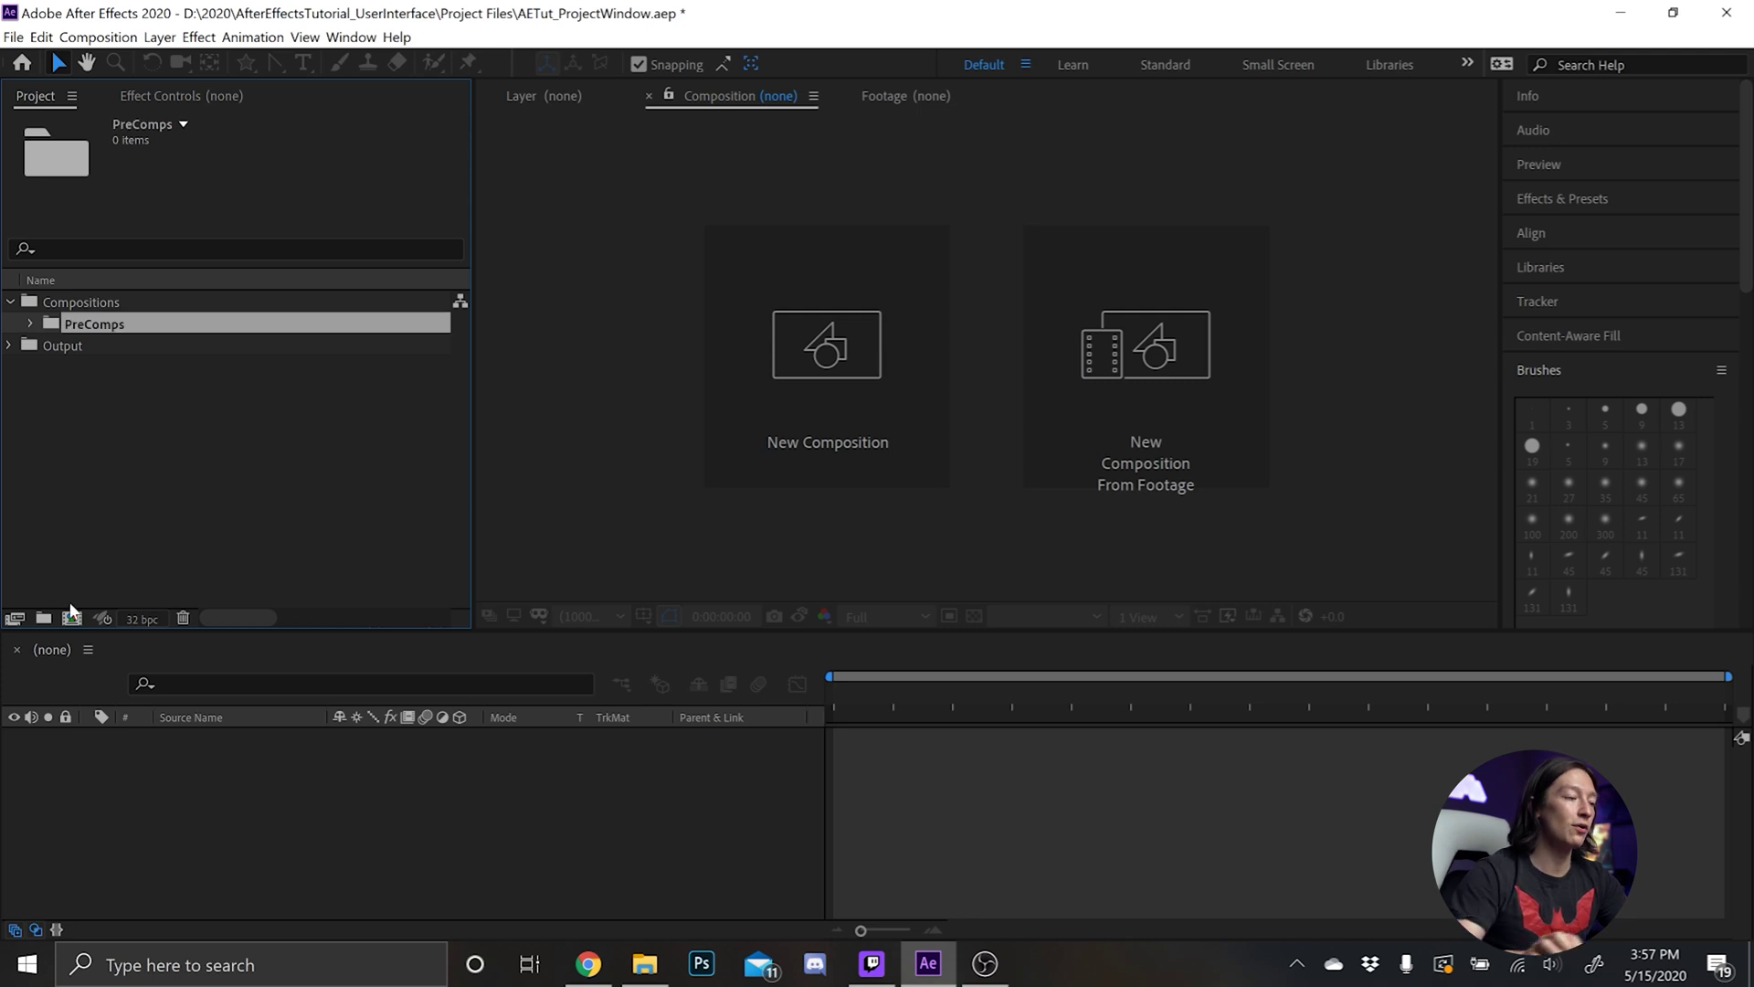
pyautogui.click(181, 391)
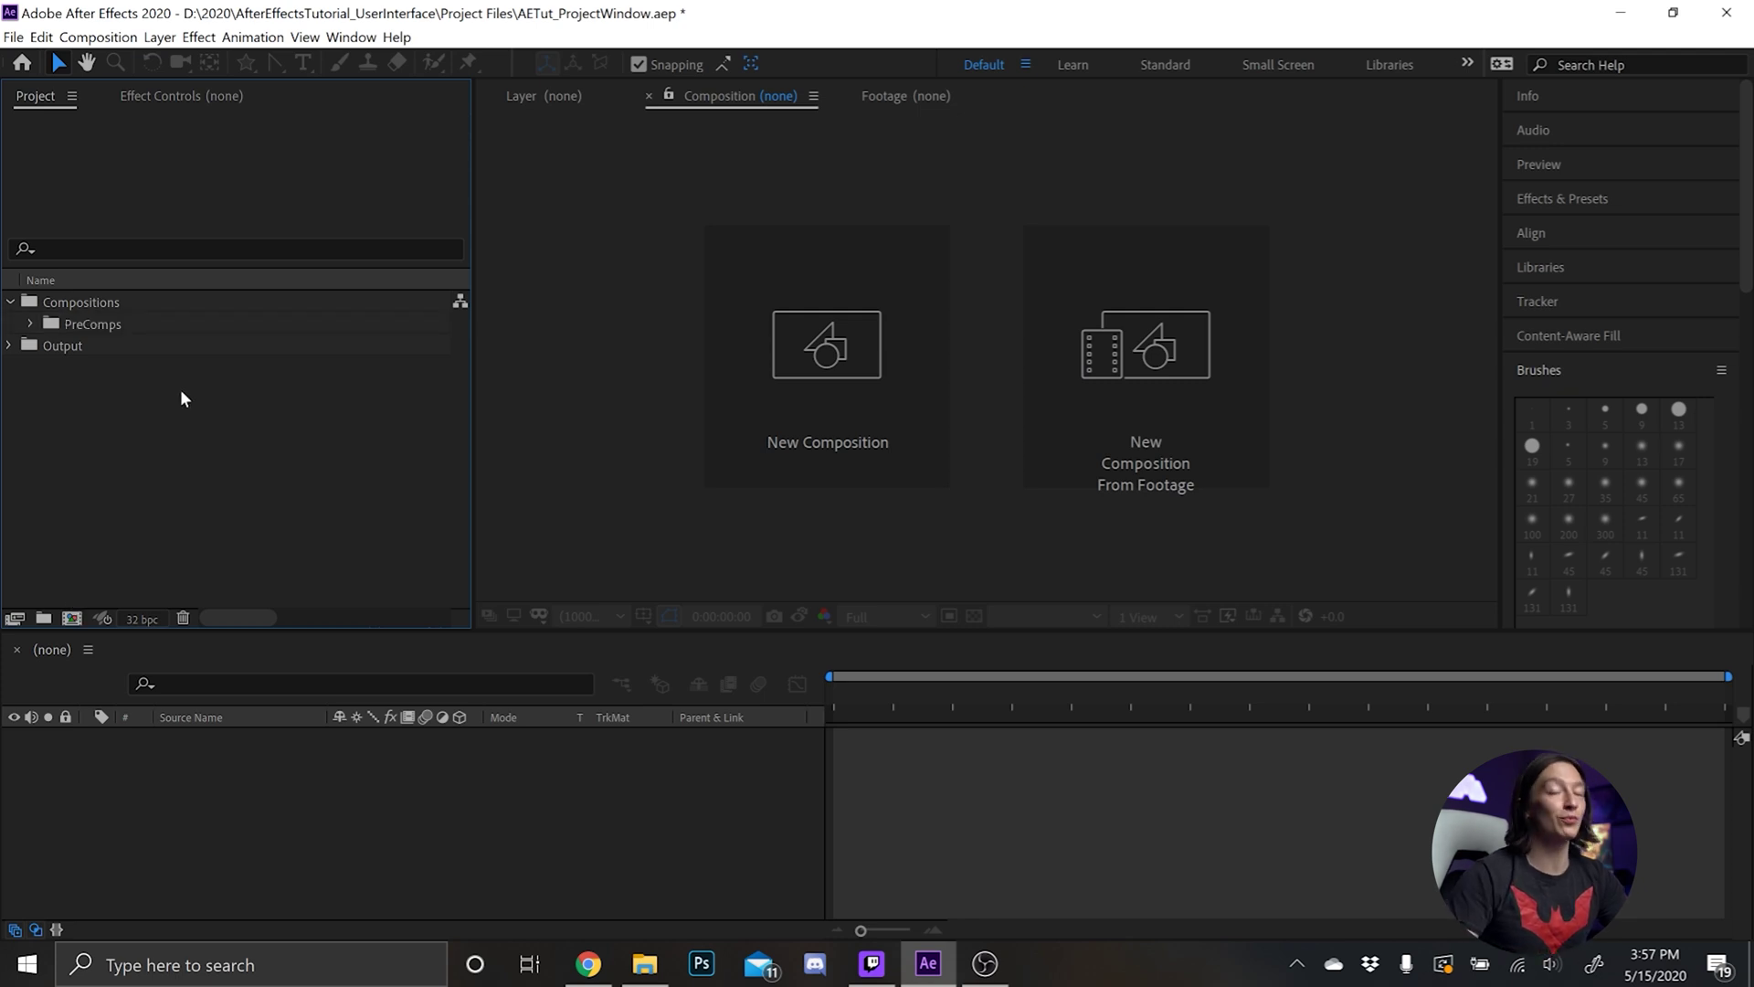
# Add Working Comps and Matte Comps subfolders inside Compositions
pyautogui.click(98, 308)
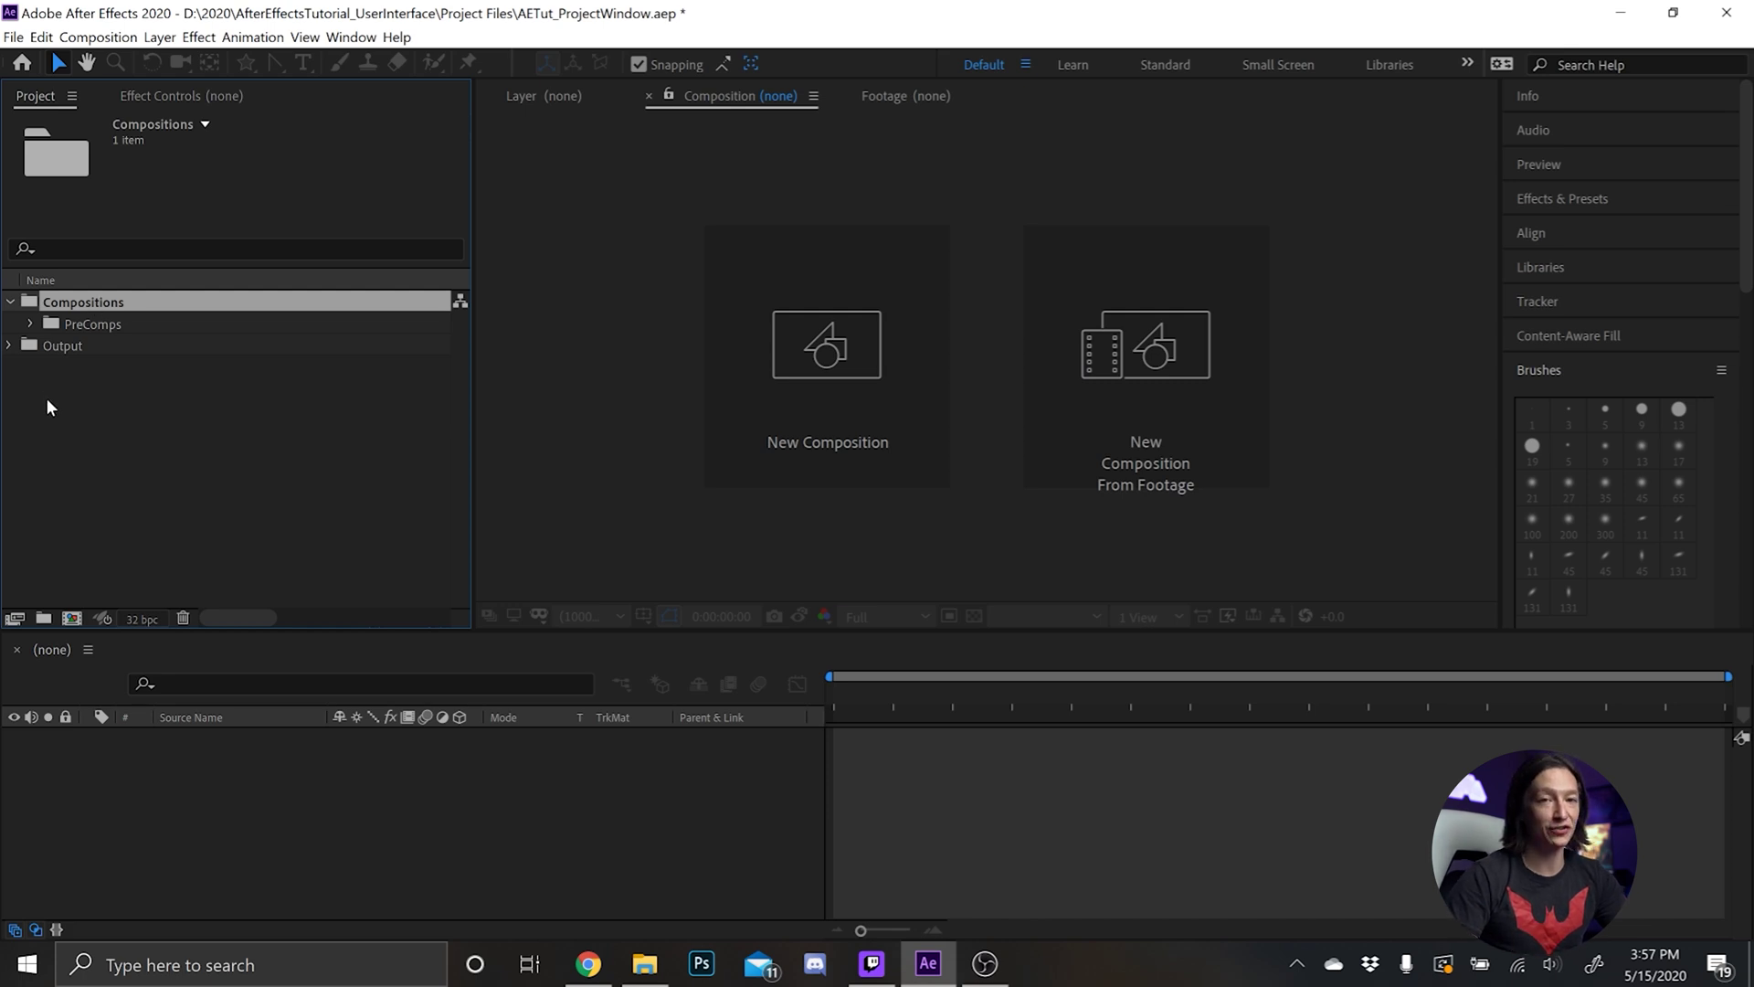
pyautogui.click(44, 616)
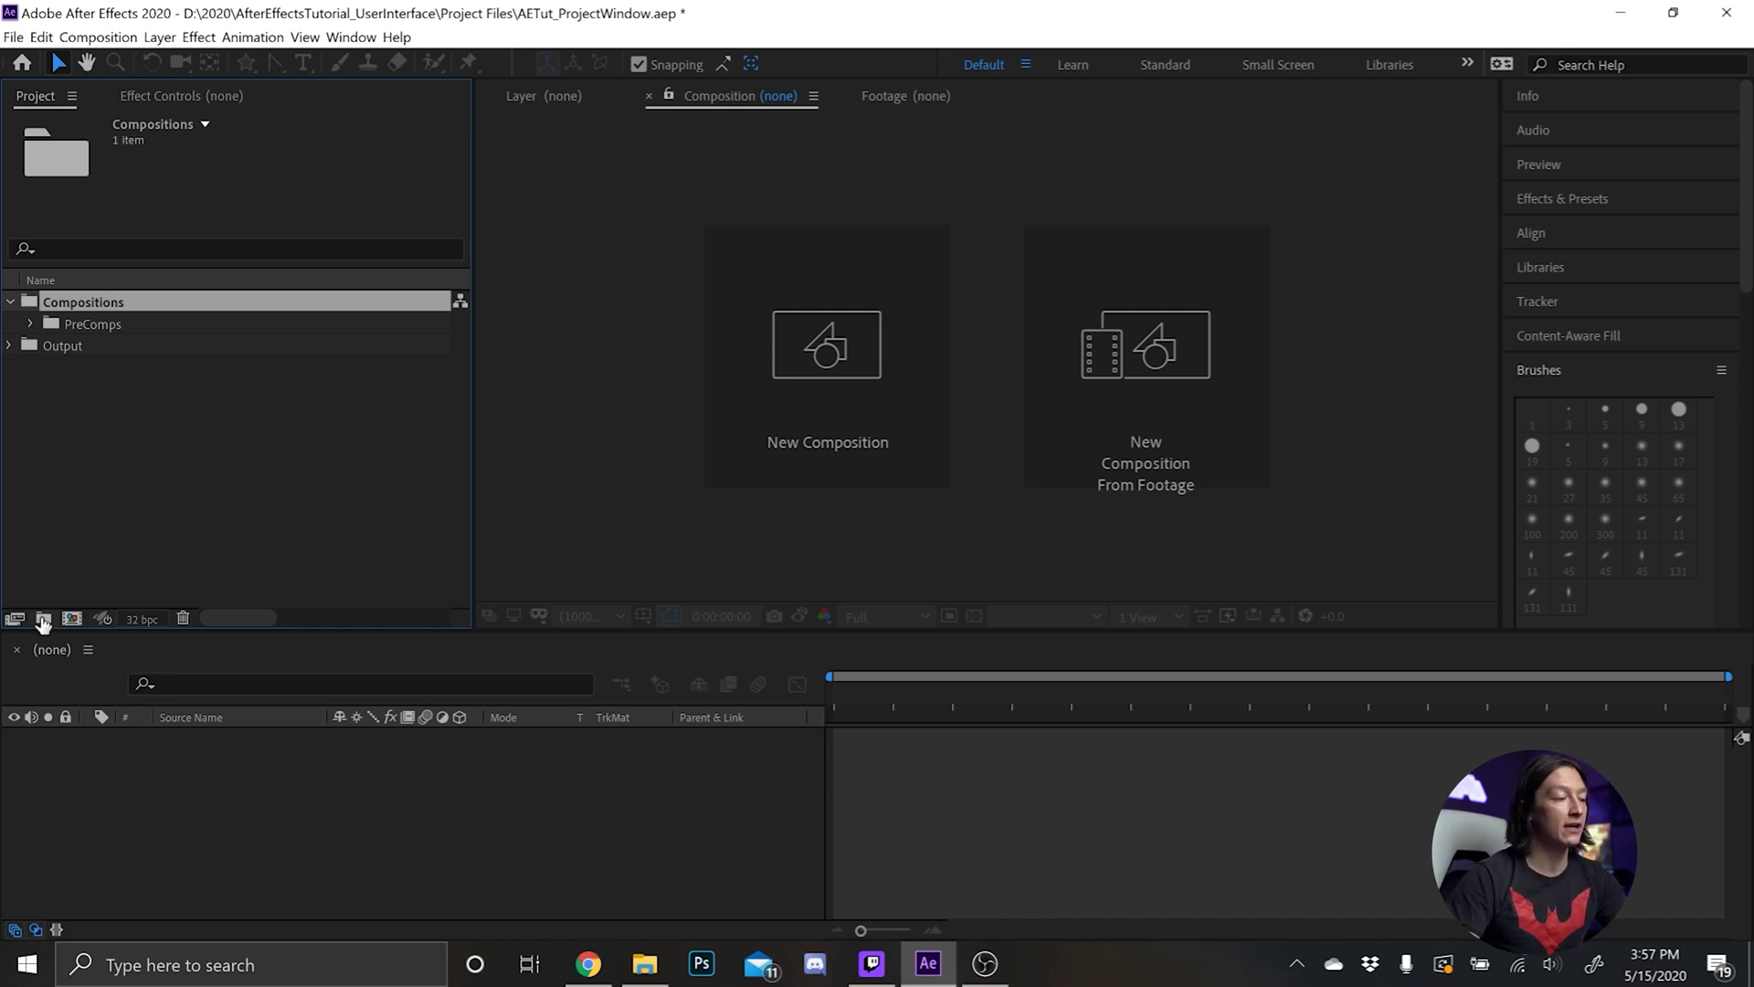
pyautogui.write('Working Comps')
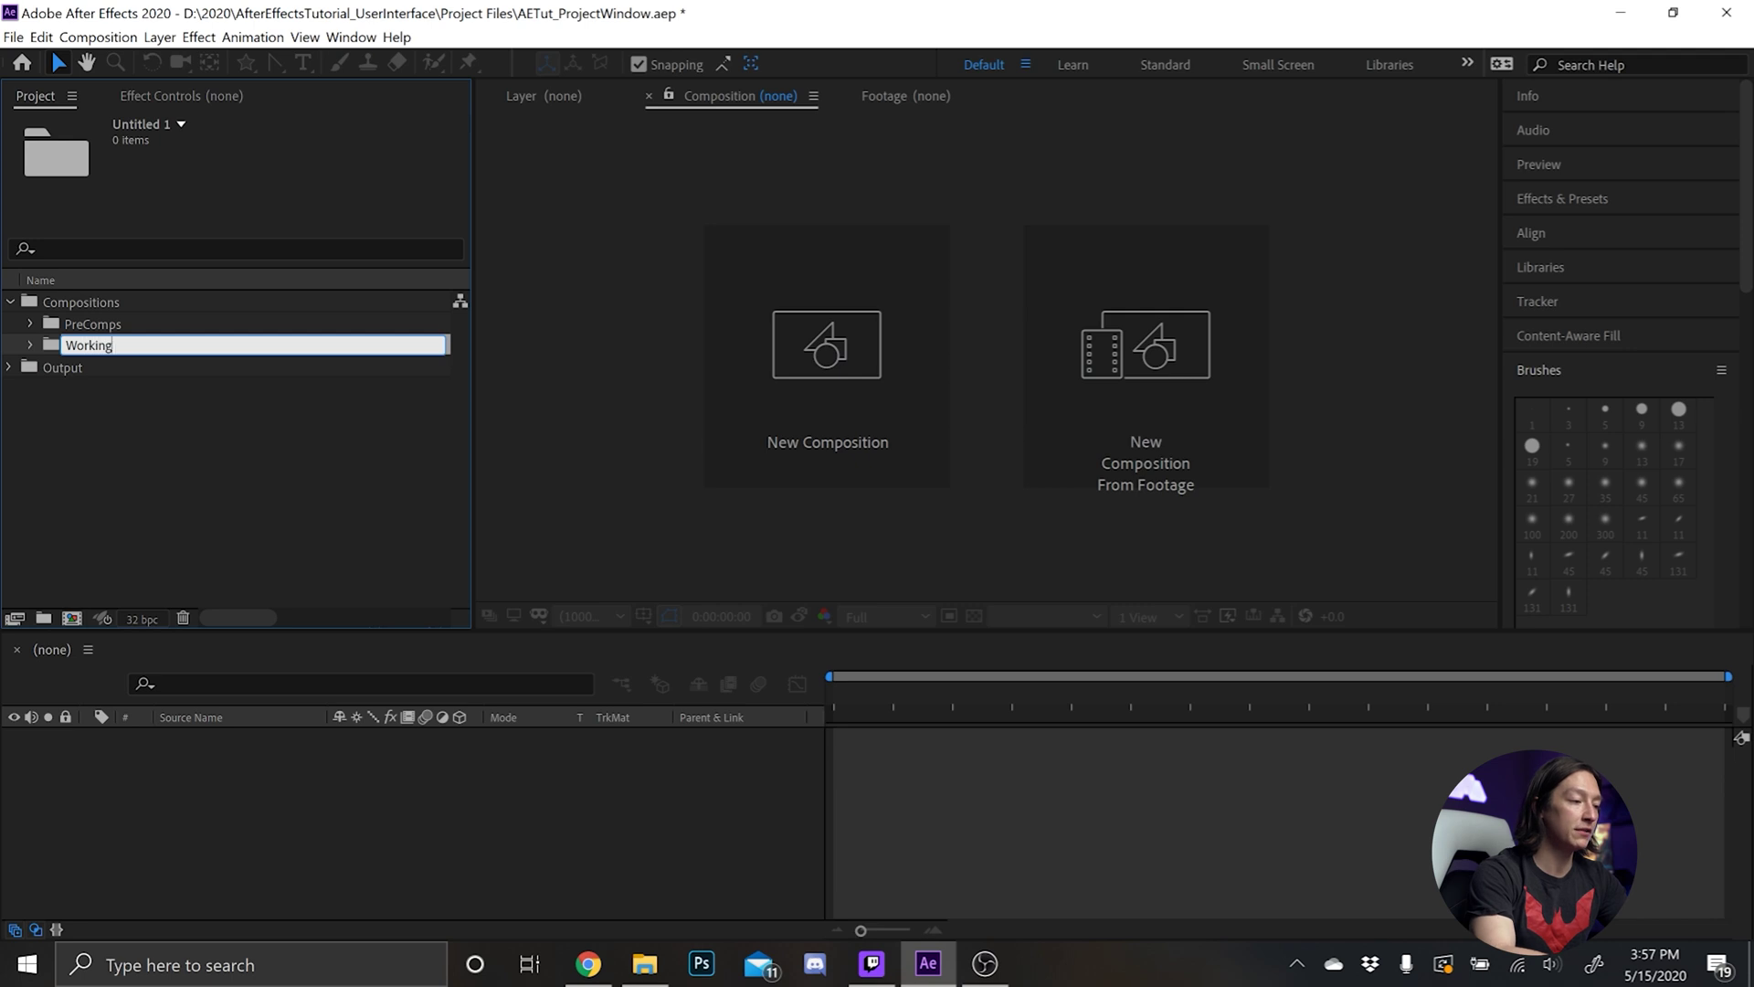
pyautogui.press('Return')
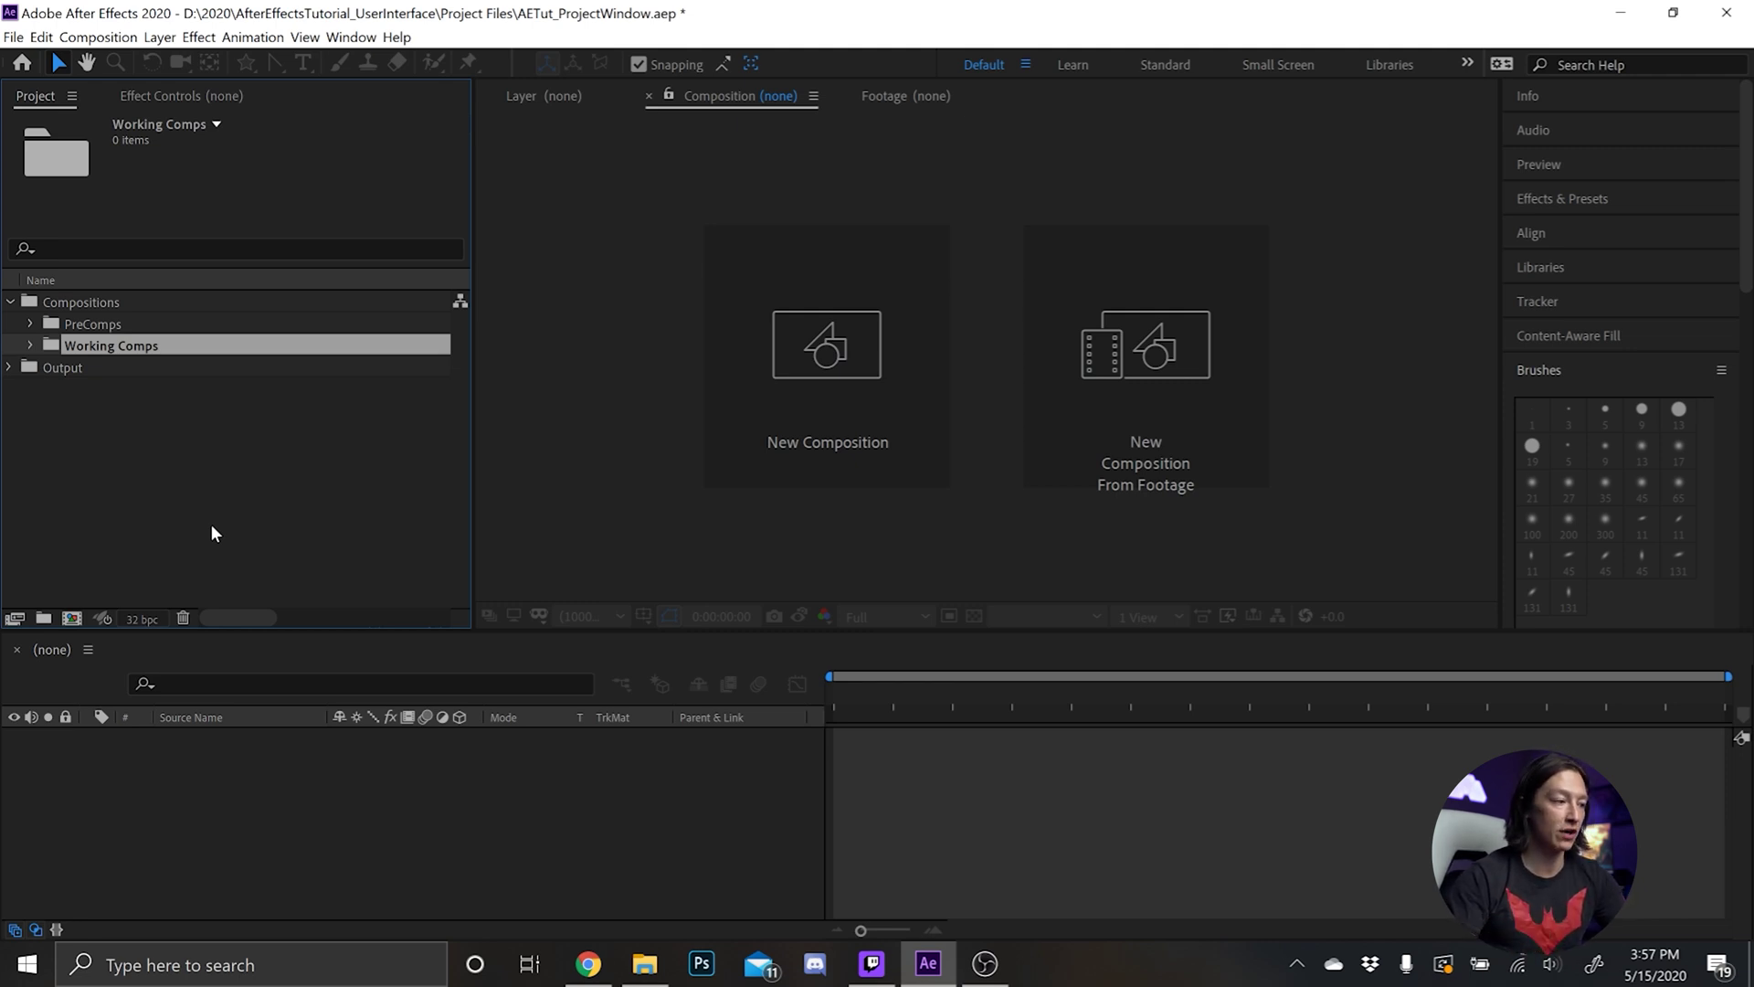
pyautogui.click(210, 523)
pyautogui.click(91, 304)
pyautogui.click(42, 618)
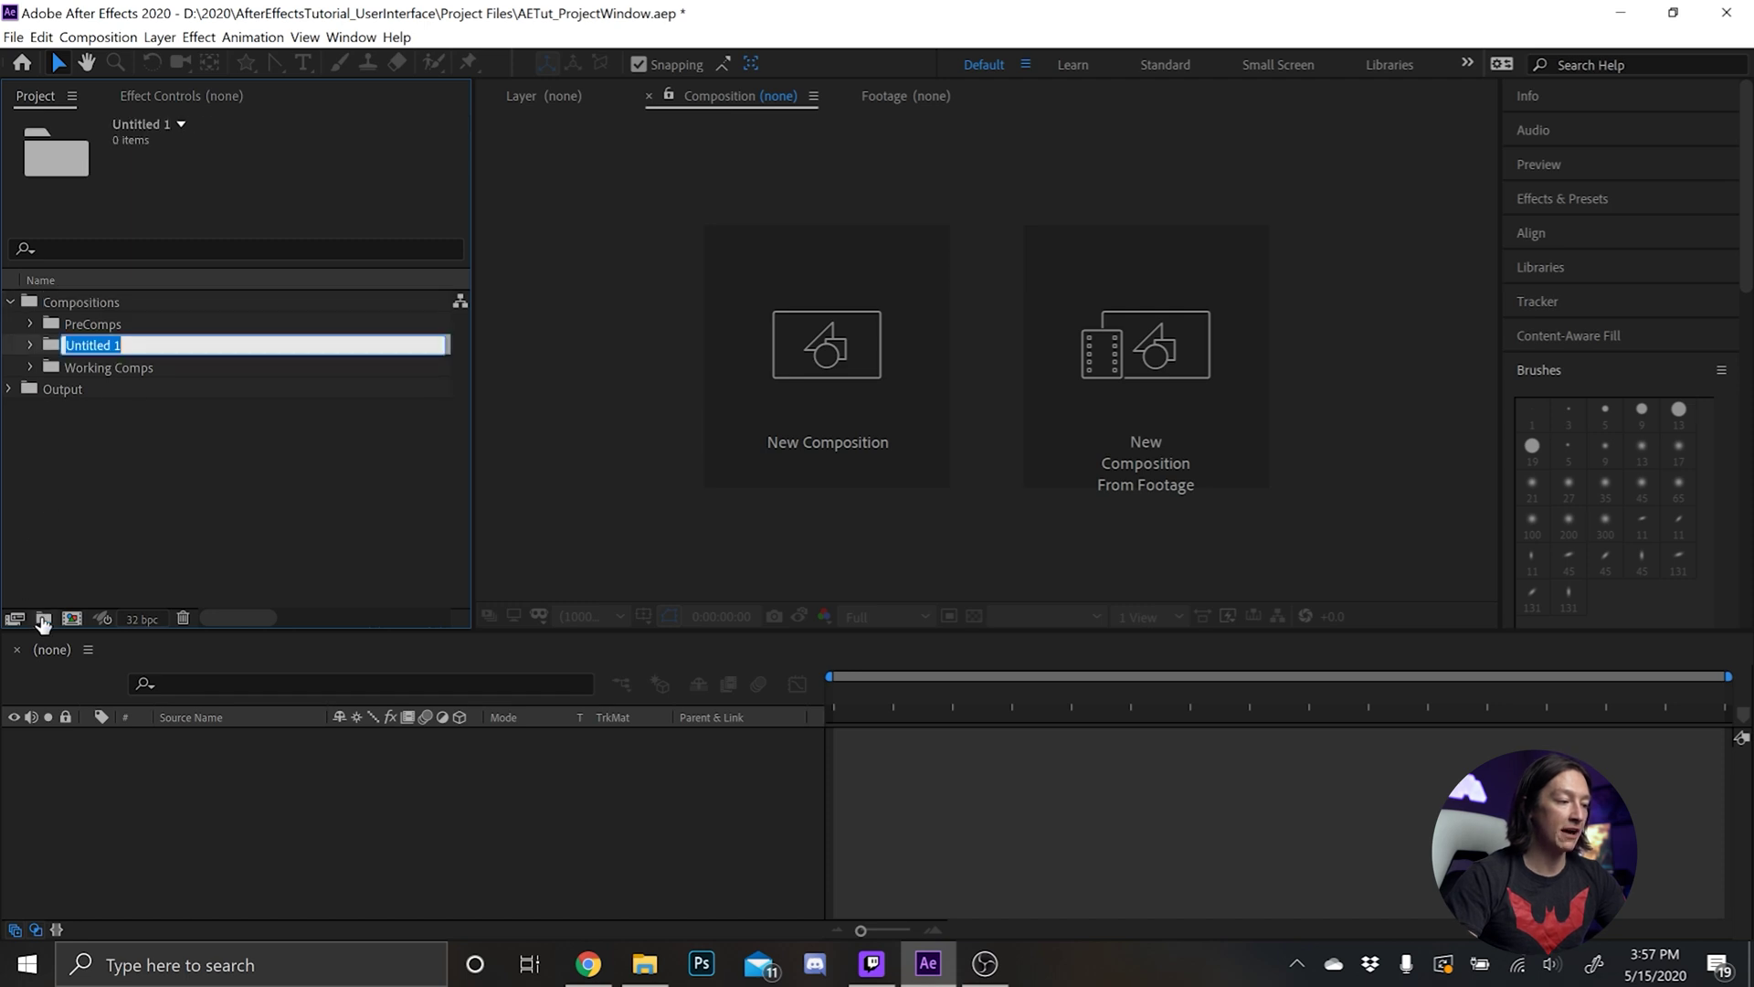
pyautogui.write('Matte Comps')
pyautogui.press('Return')
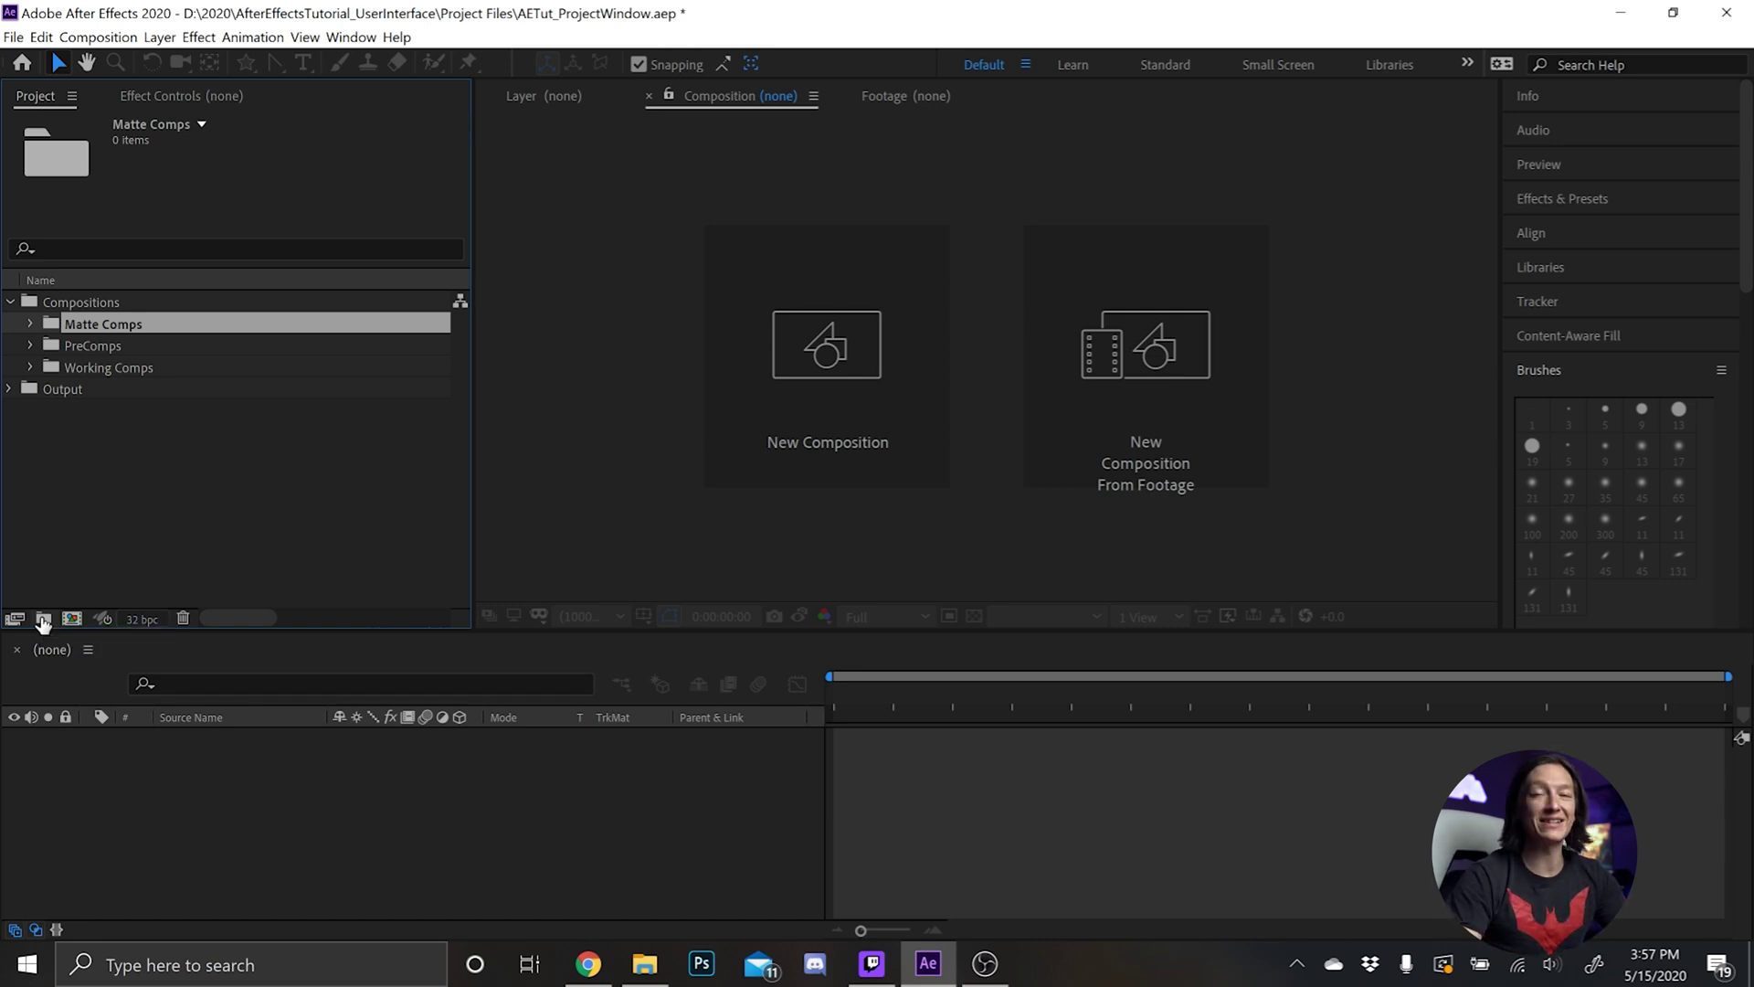
pyautogui.click(173, 537)
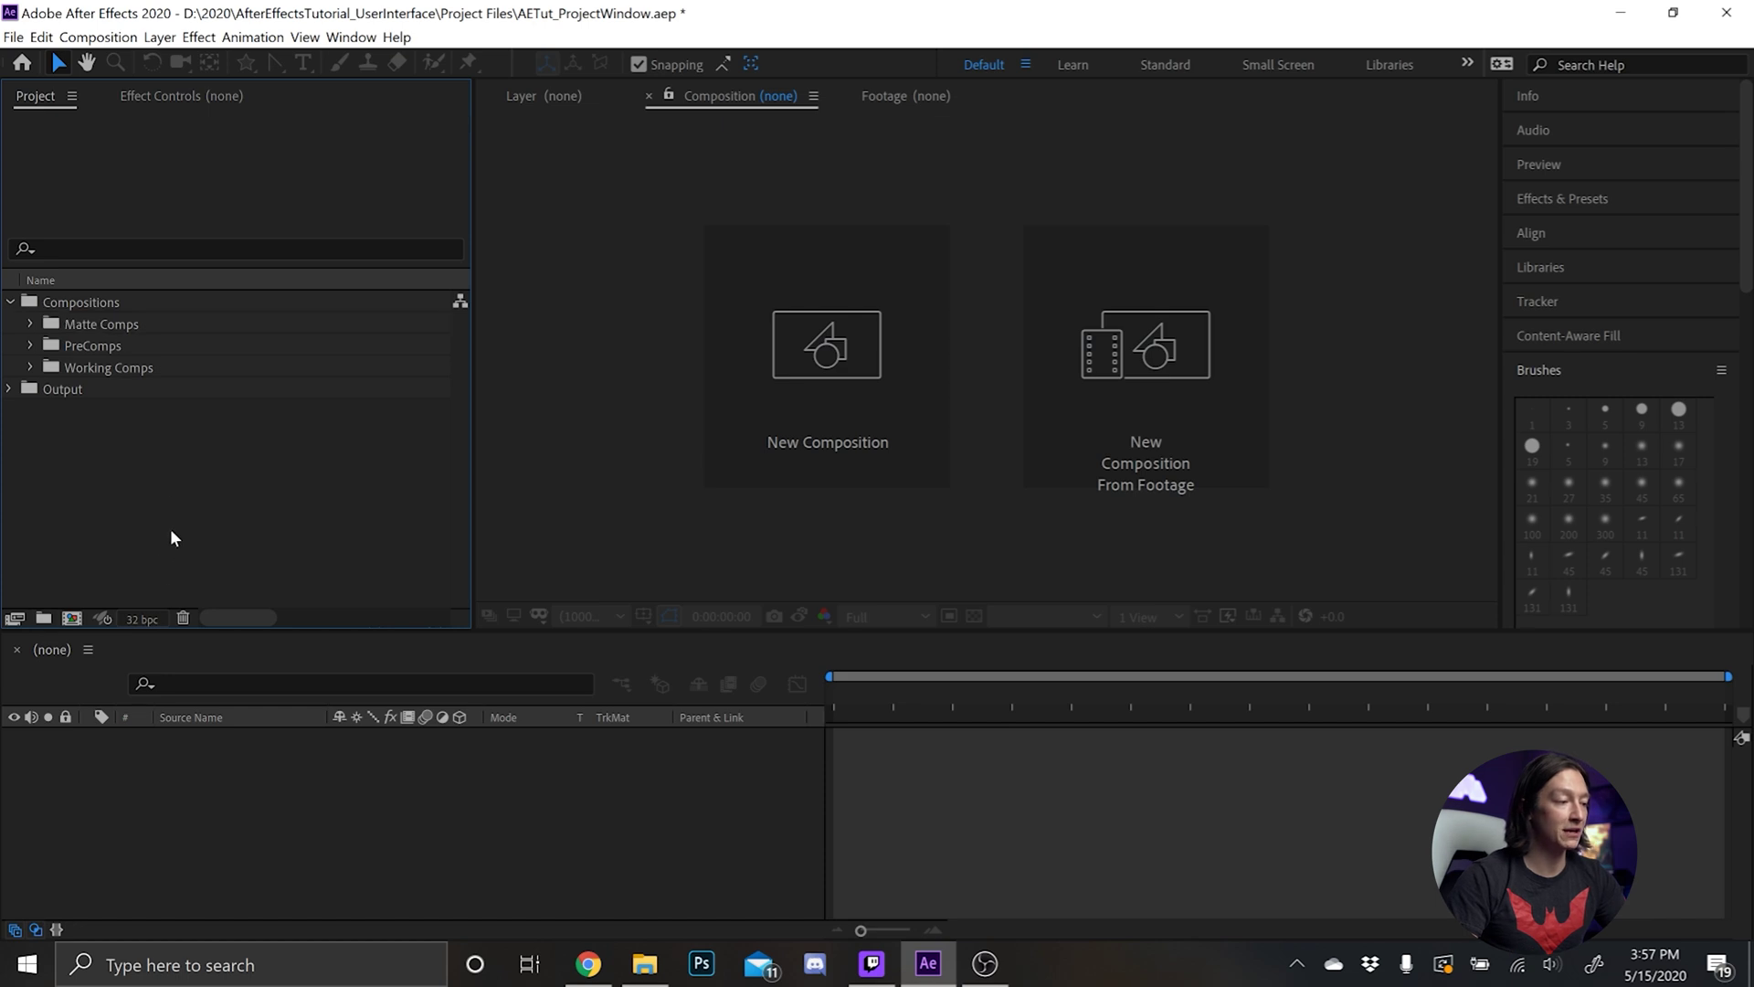
# Add a PreRenders subfolder to Compositions and collapse the folder
pyautogui.click(87, 300)
pyautogui.click(43, 618)
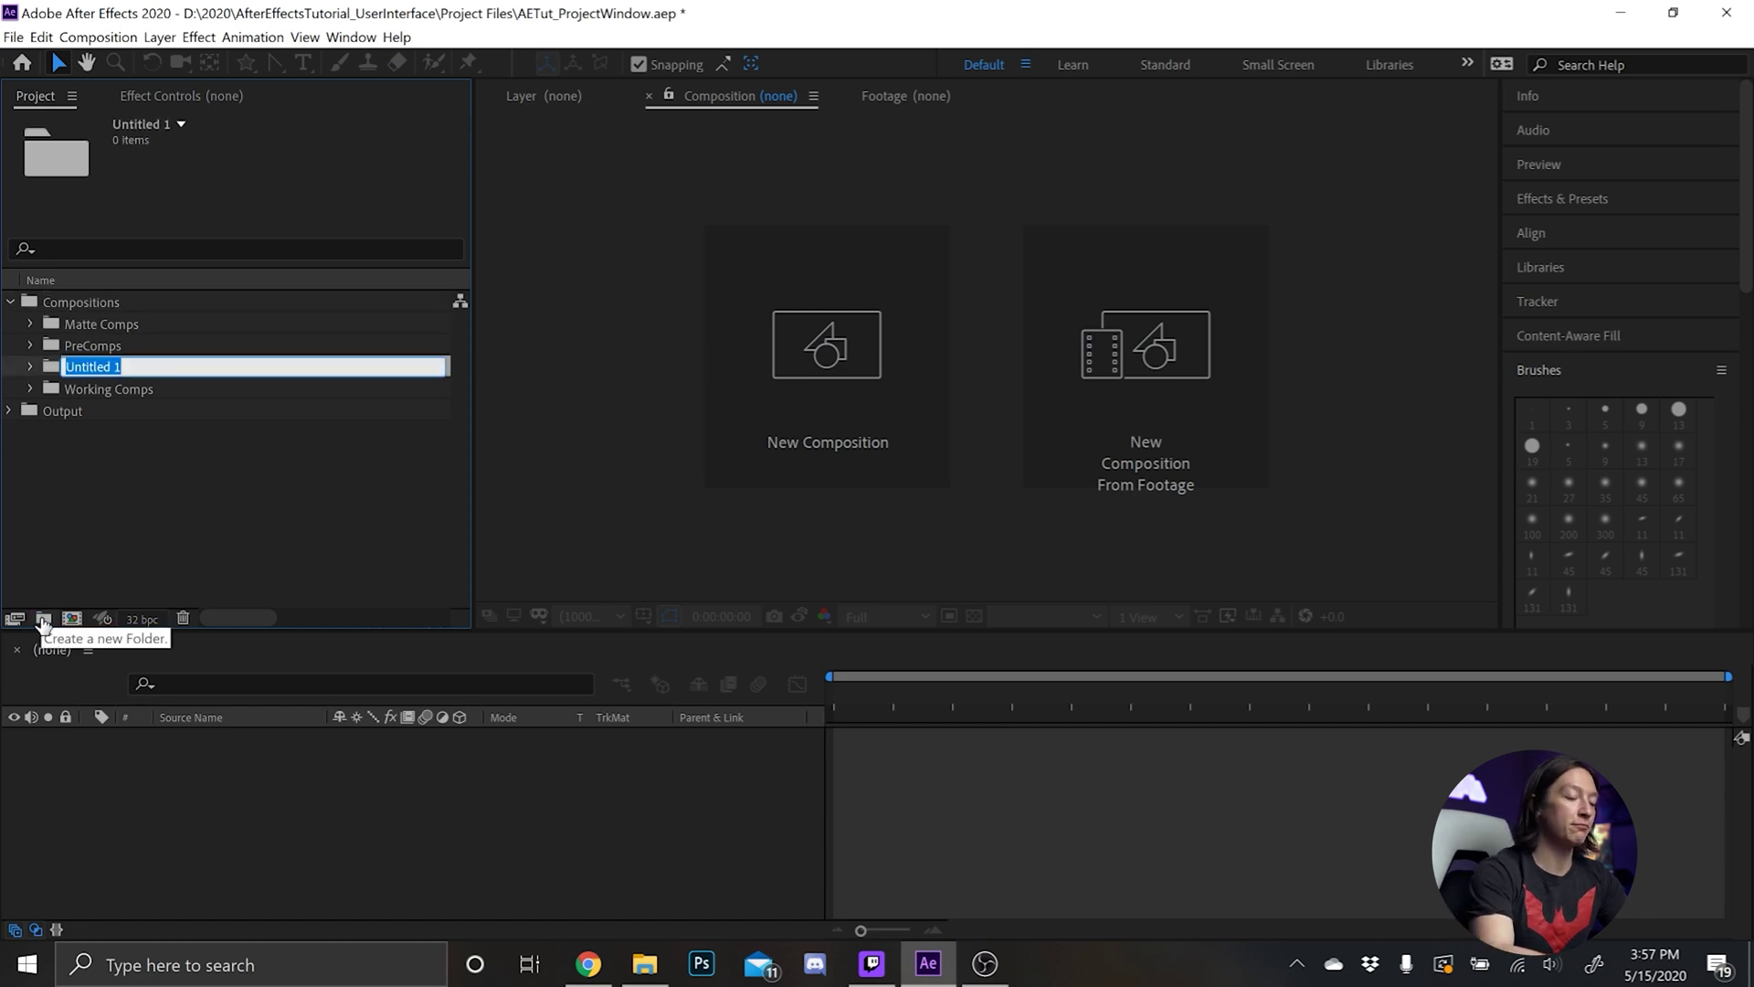
pyautogui.write('PreRenders')
pyautogui.press('Return')
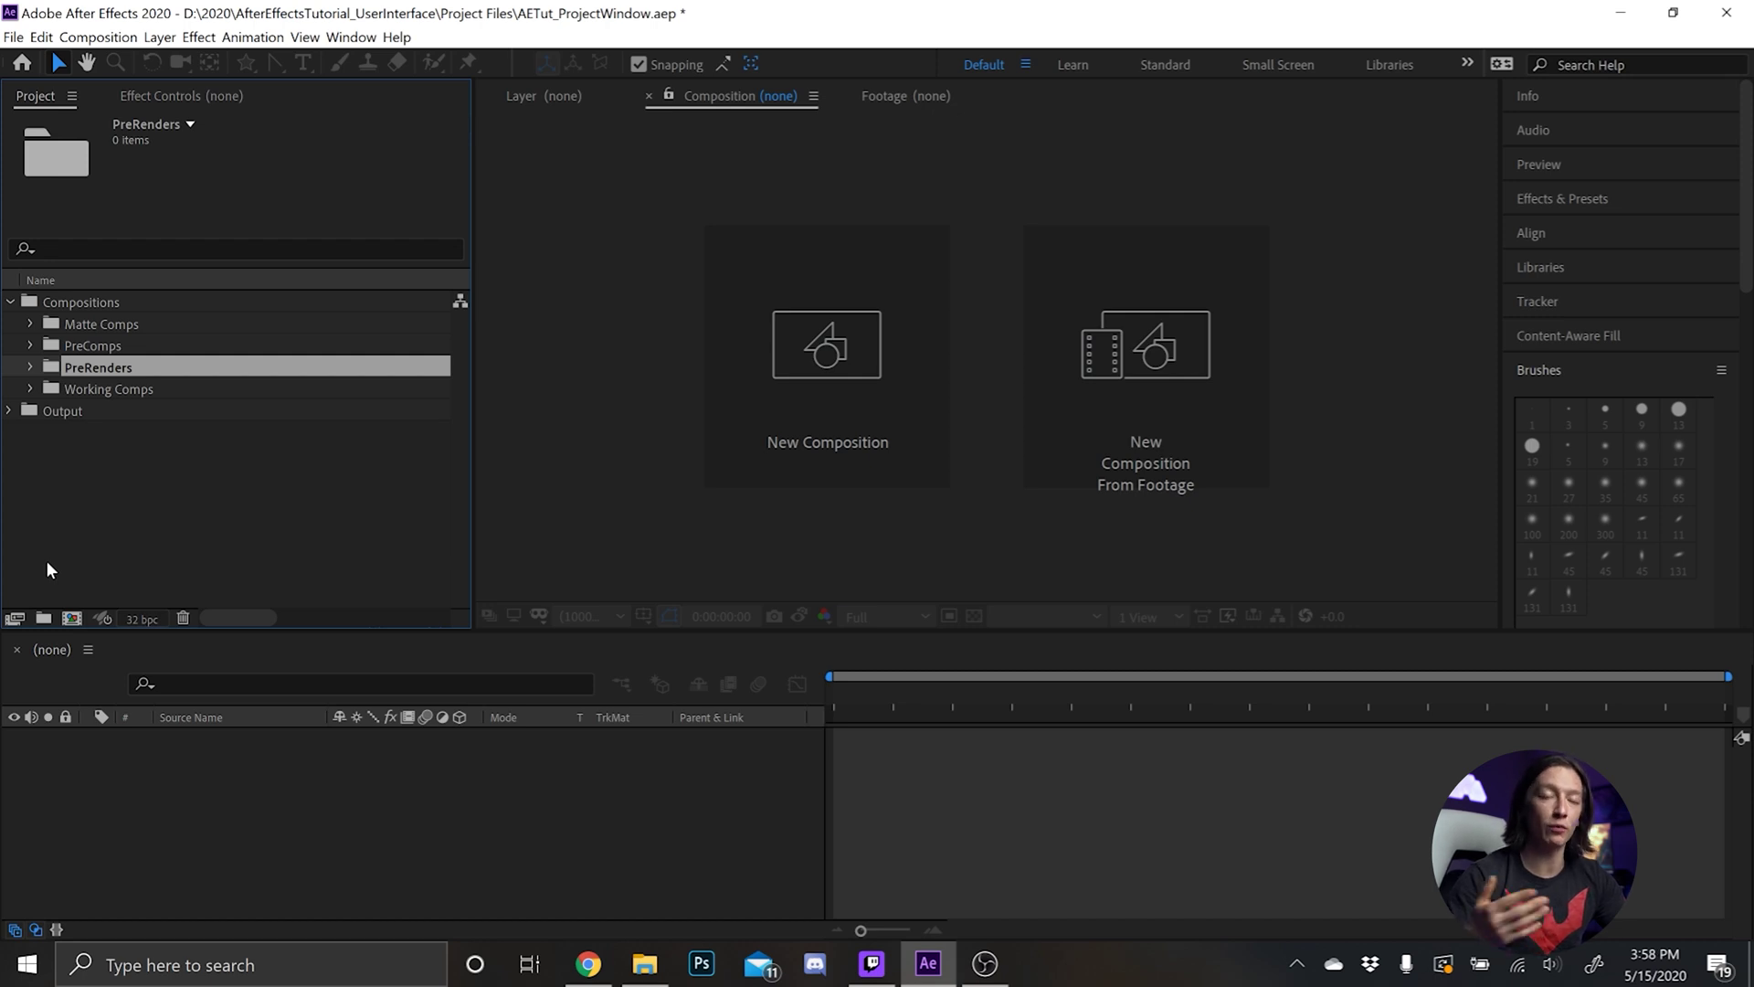
pyautogui.click(153, 500)
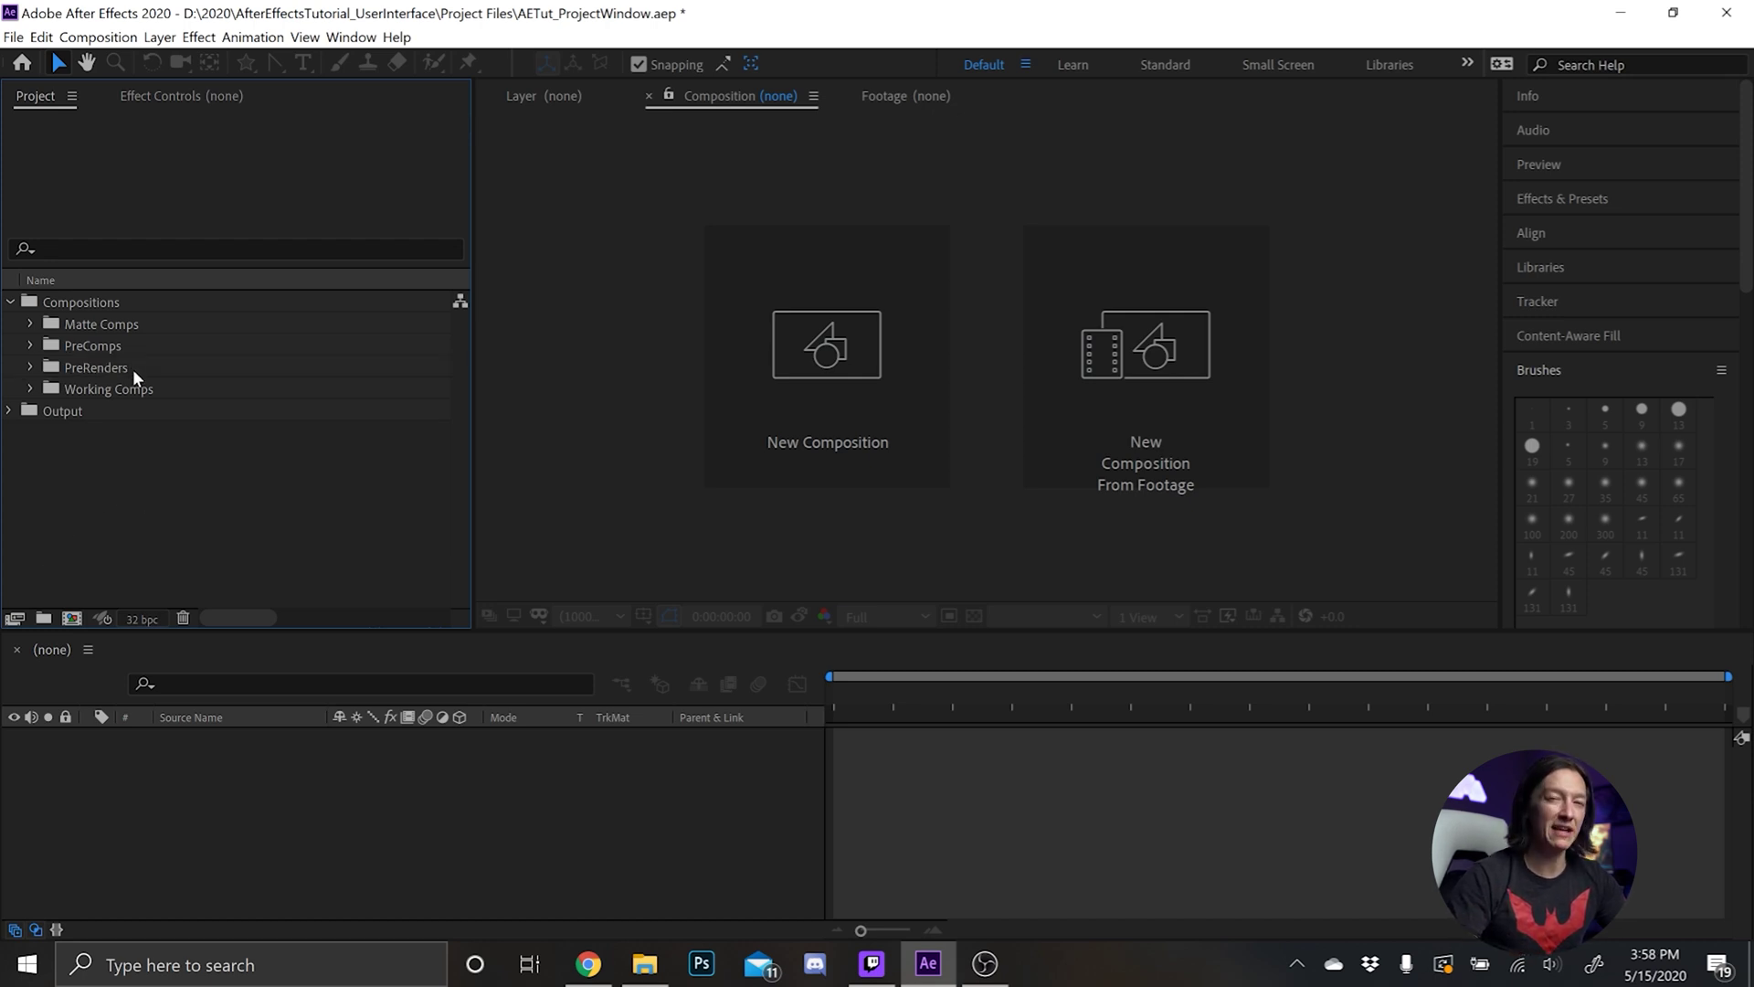
pyautogui.click(11, 302)
# Create a top-level Elements folder with 3d and Images subfolders
pyautogui.click(43, 619)
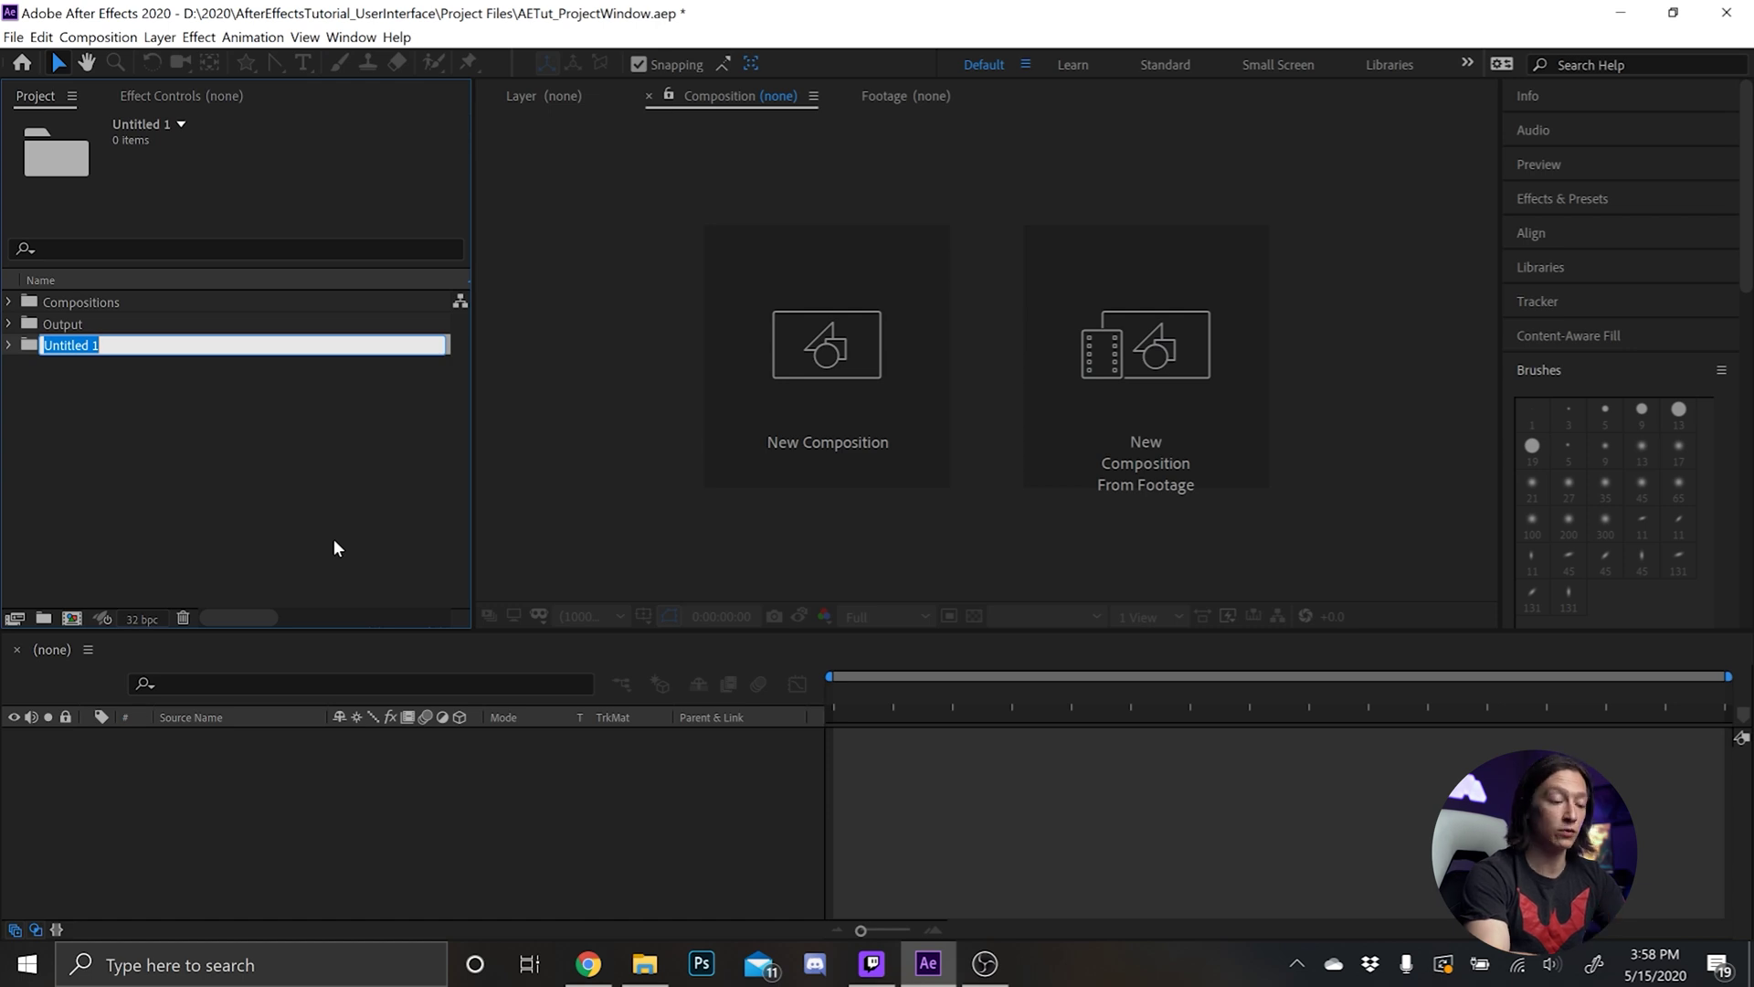
pyautogui.write('Ele')
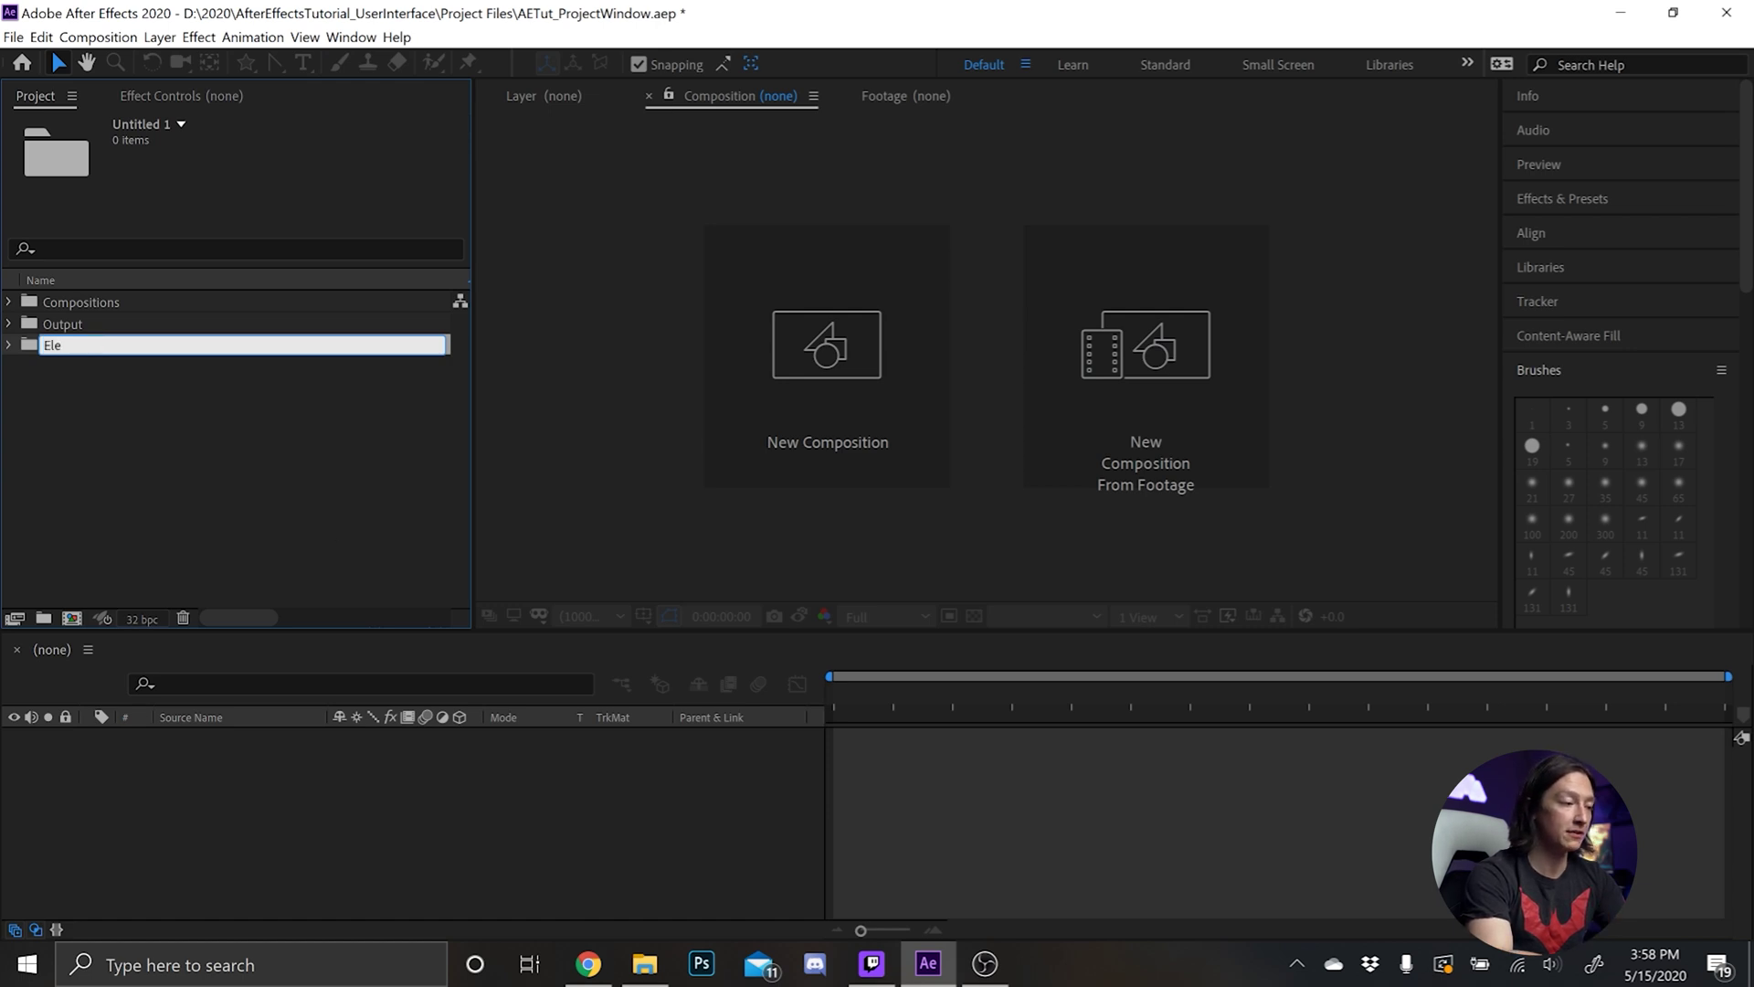
pyautogui.write('ments')
pyautogui.press('Return')
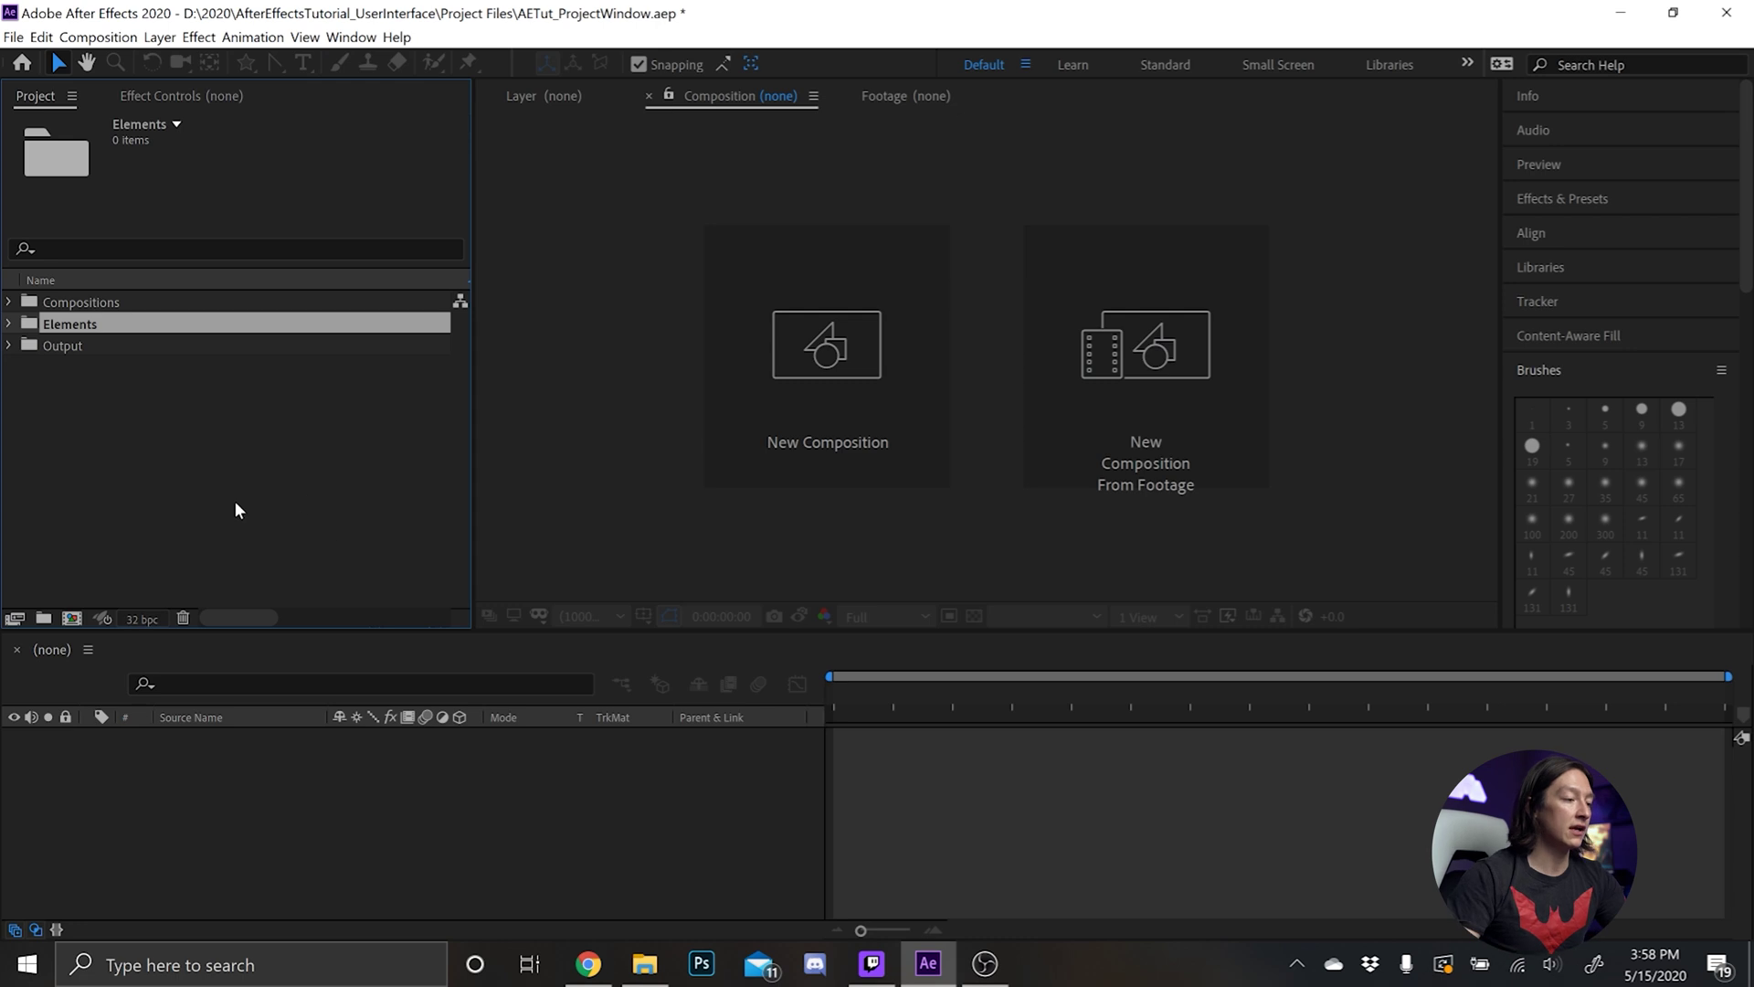
pyautogui.click(44, 618)
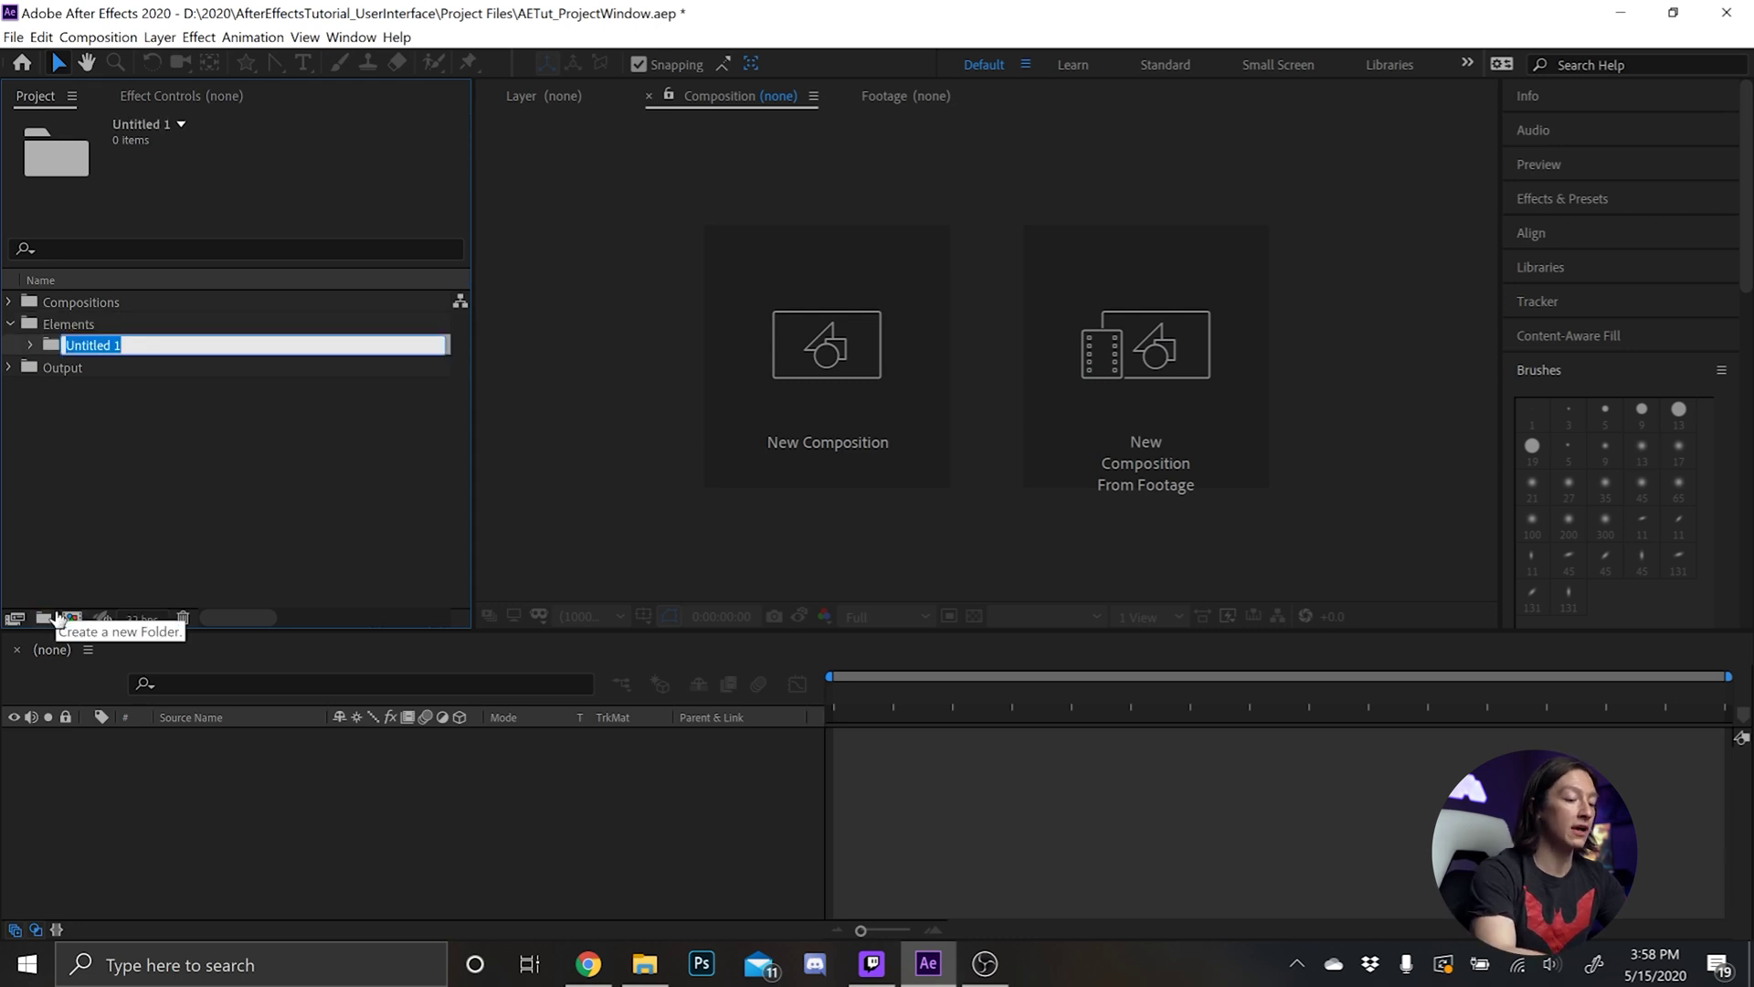
pyautogui.write('3d')
pyautogui.press('Return')
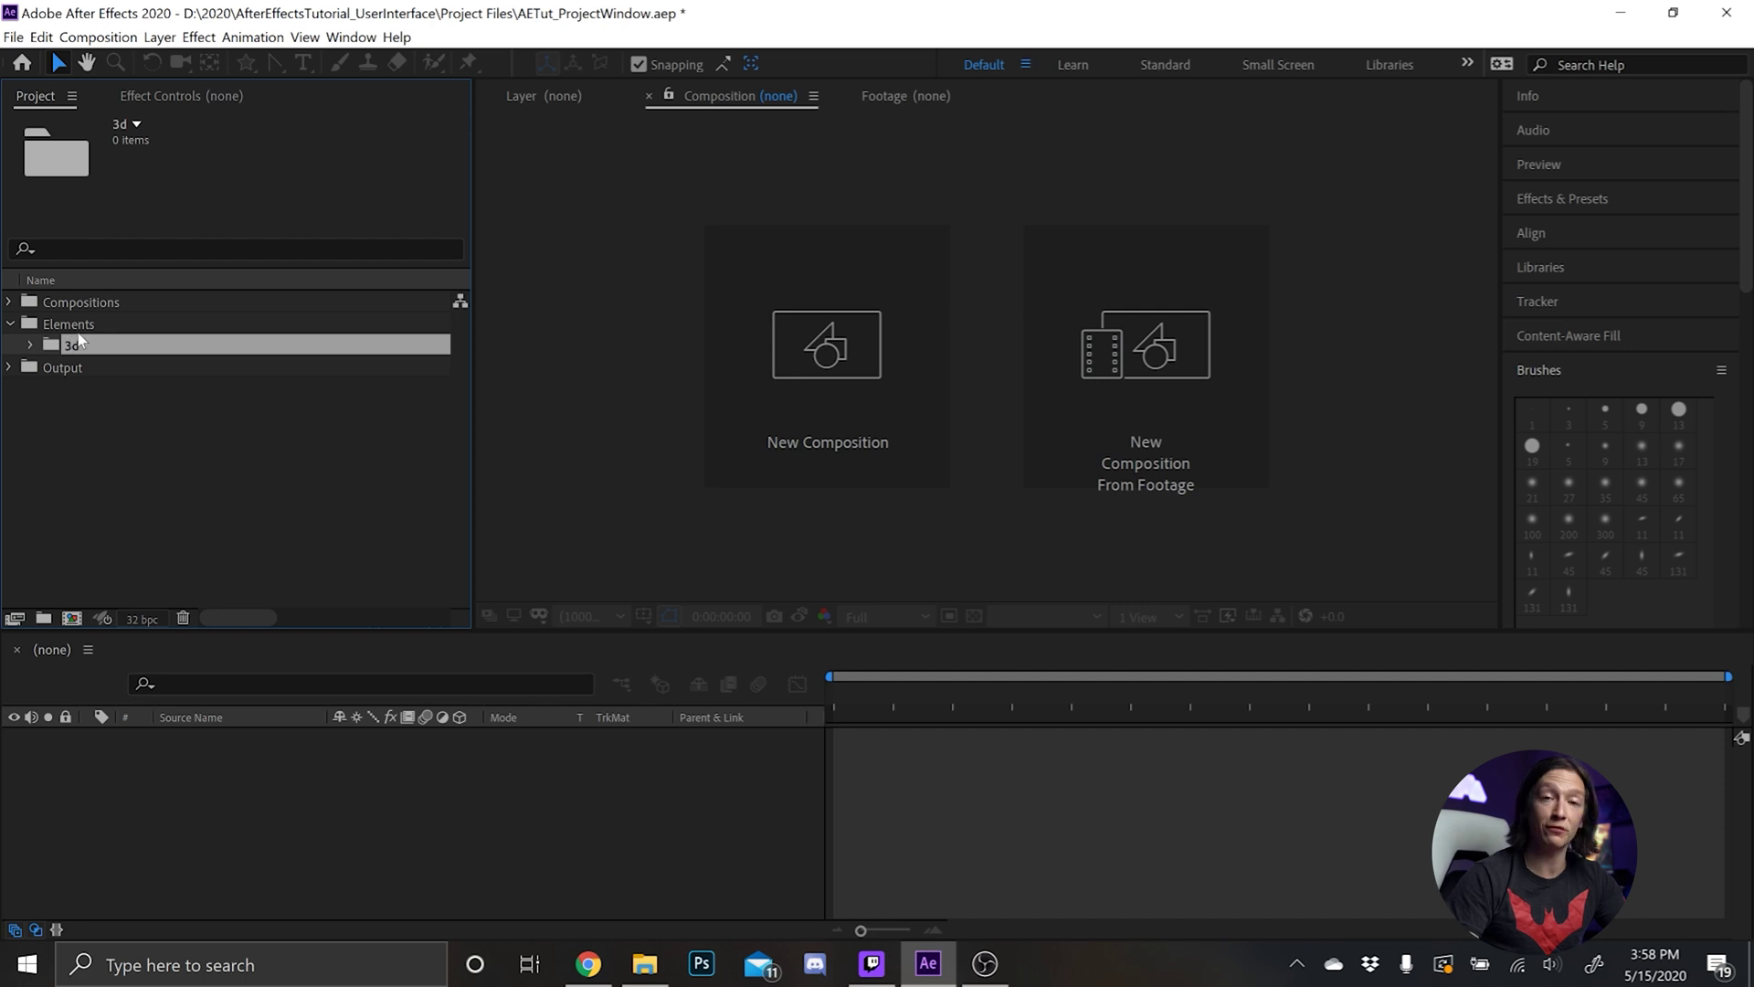
pyautogui.click(79, 325)
pyautogui.click(43, 618)
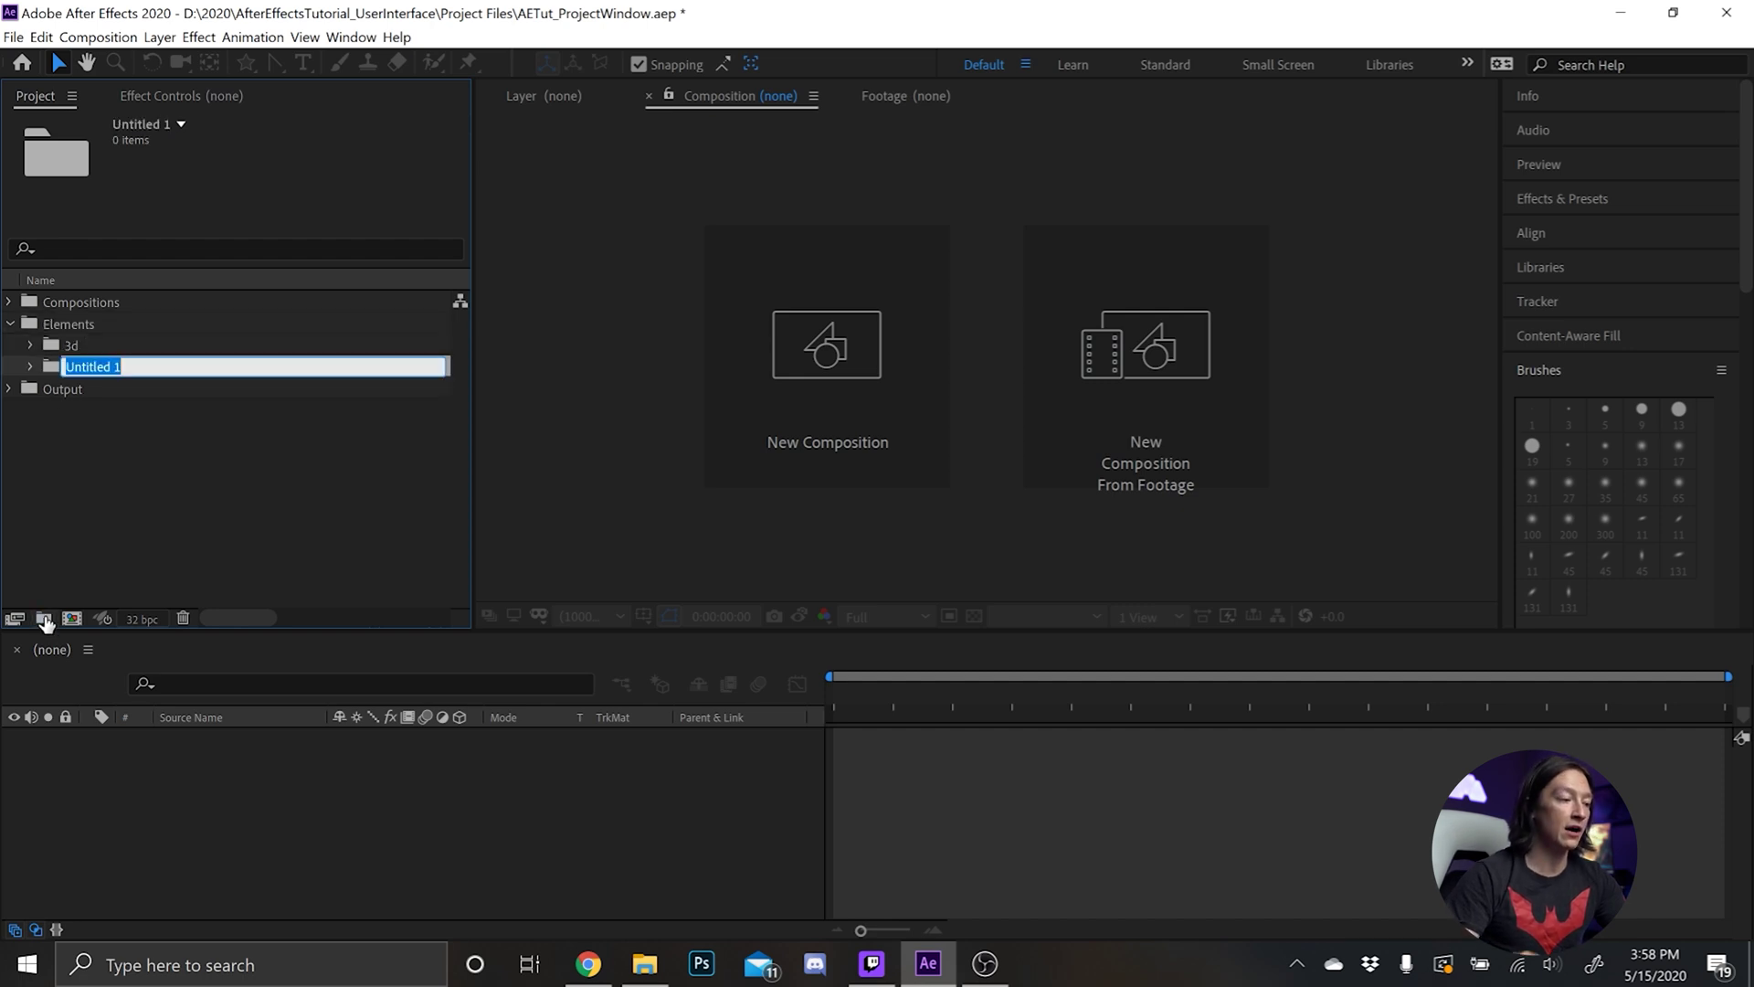
pyautogui.write('Images')
pyautogui.press('Return')
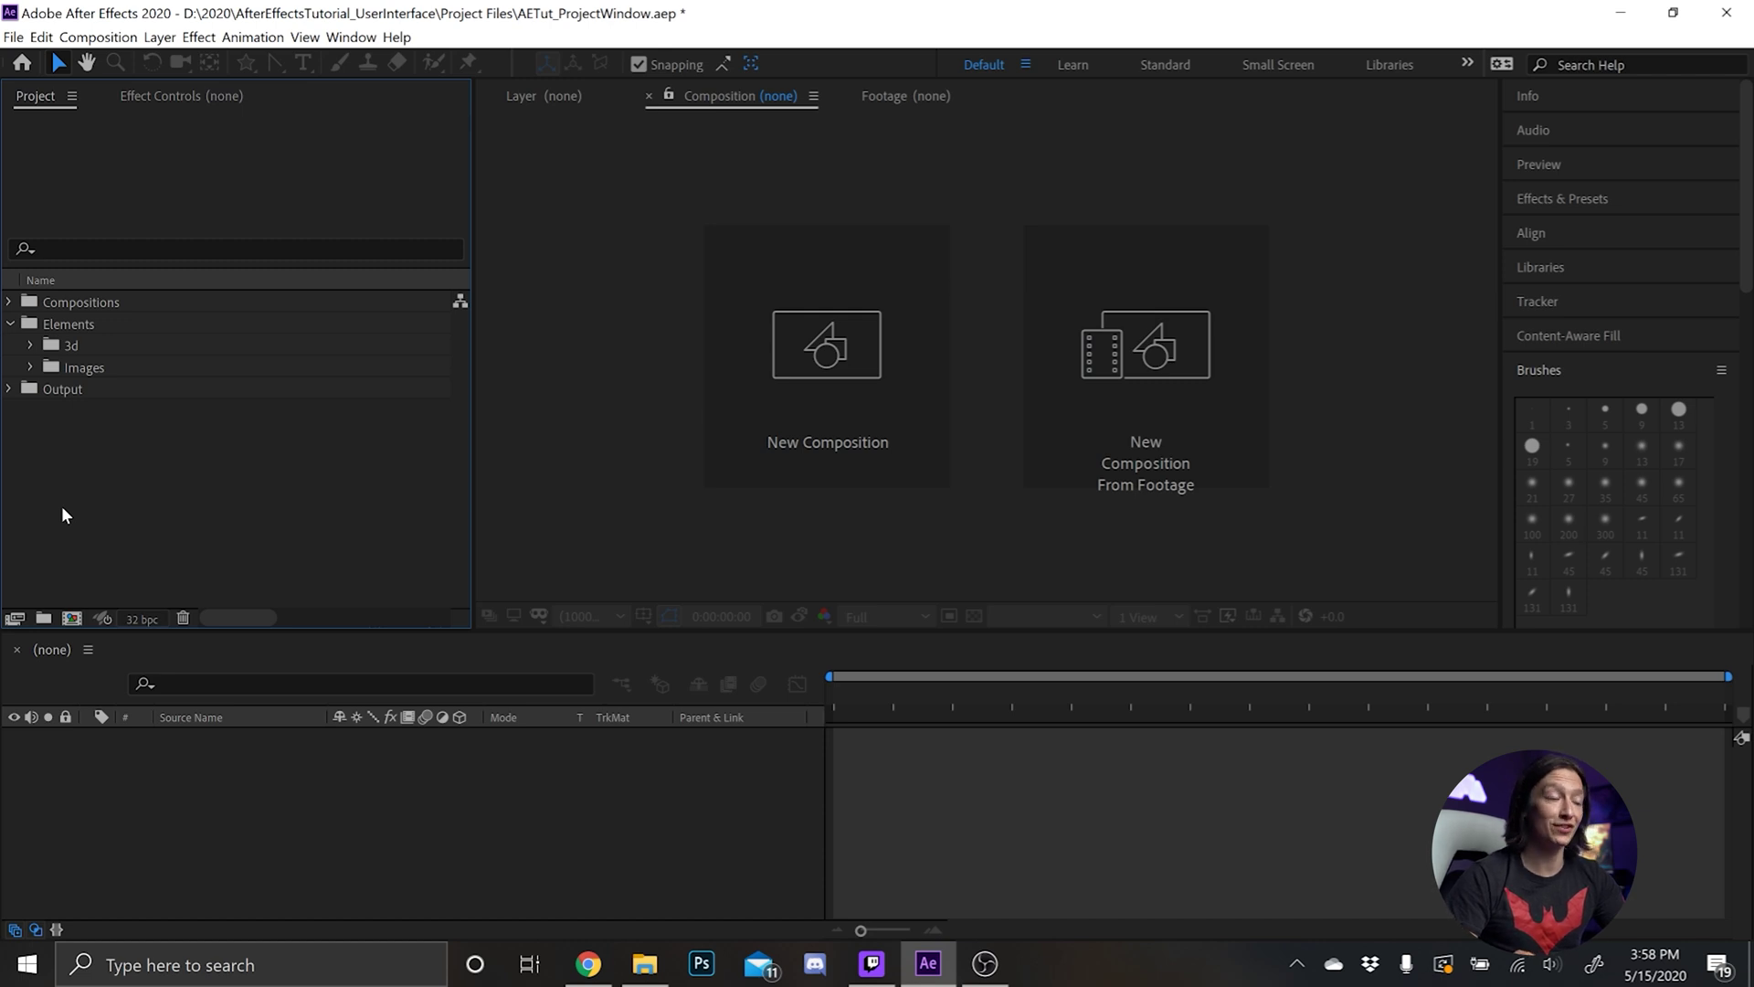
# Add JPEGs and PNGs subfolders inside the Images folder
pyautogui.click(64, 366)
pyautogui.click(44, 619)
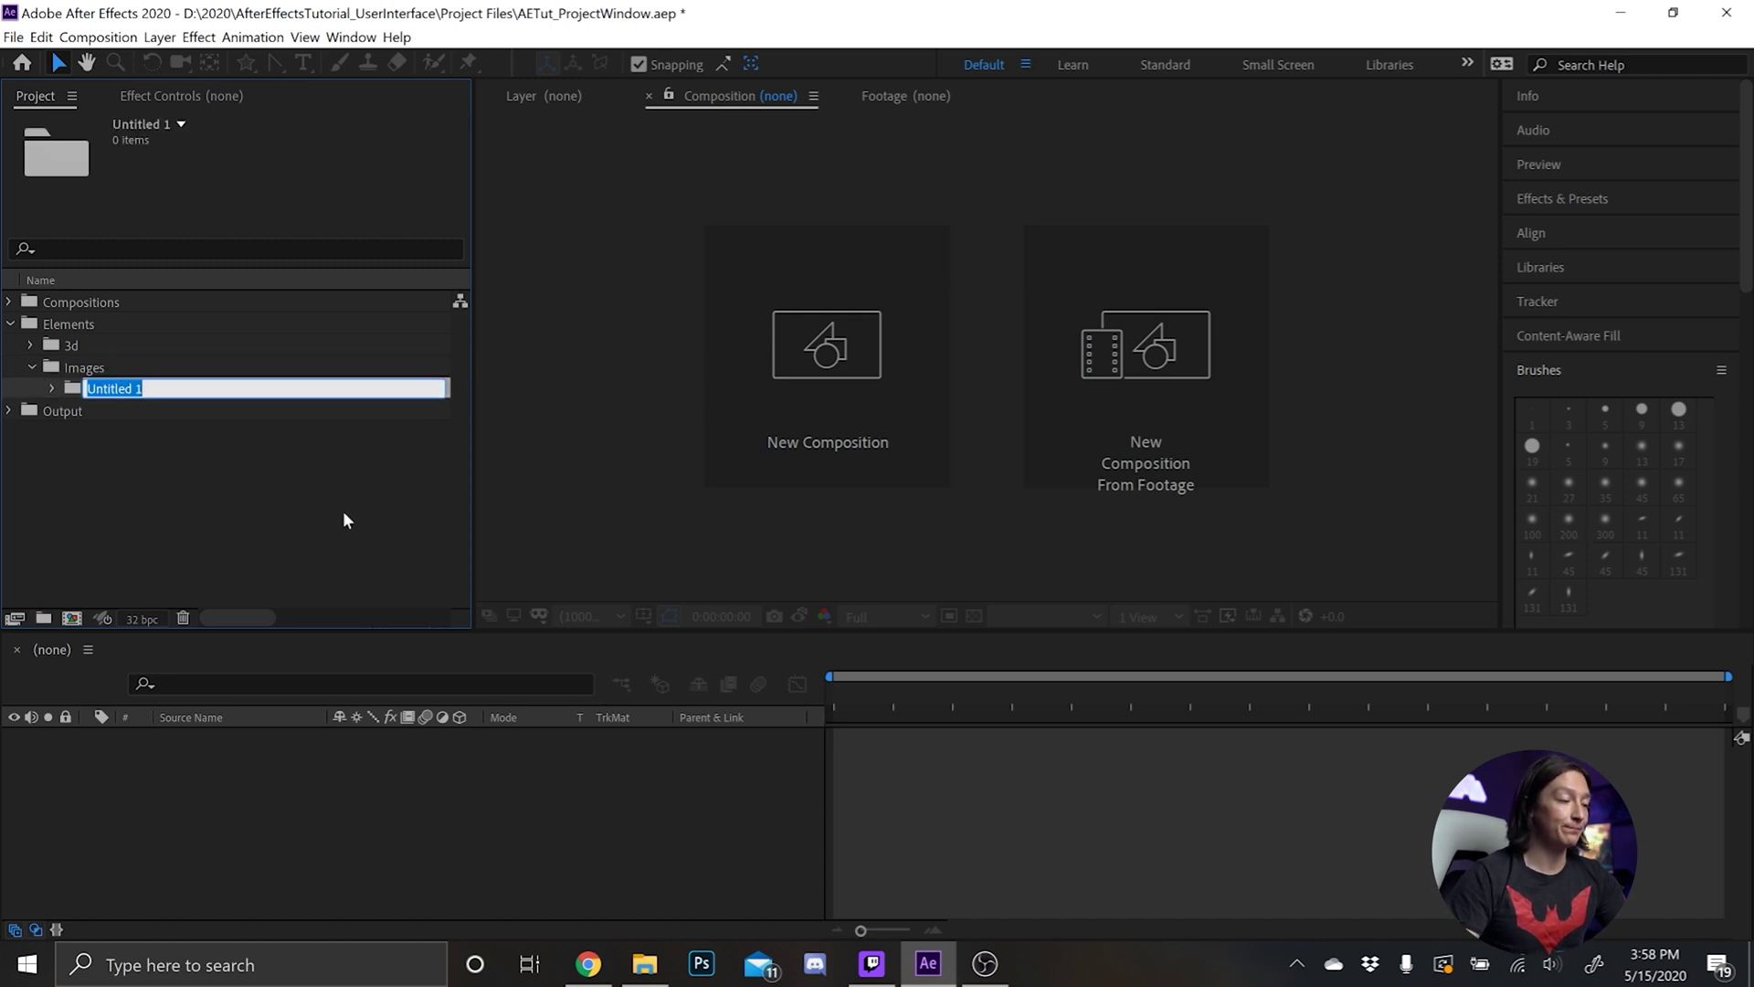
pyautogui.write('JPEGs')
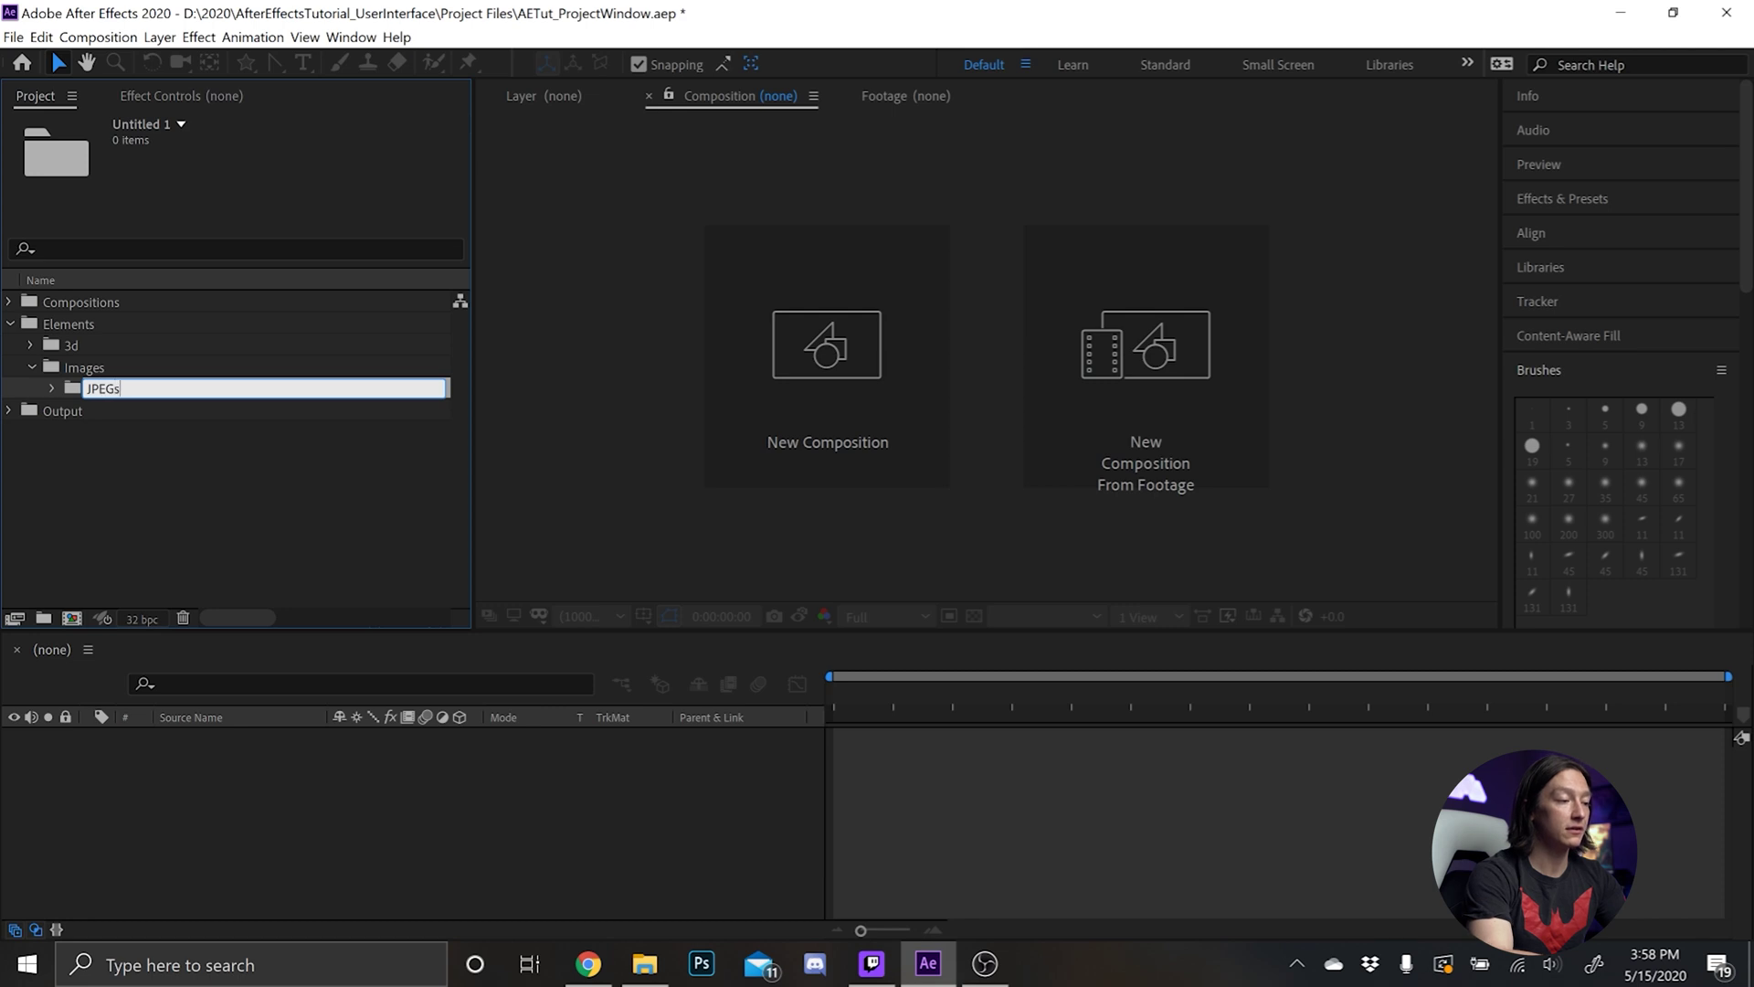
pyautogui.press('Return')
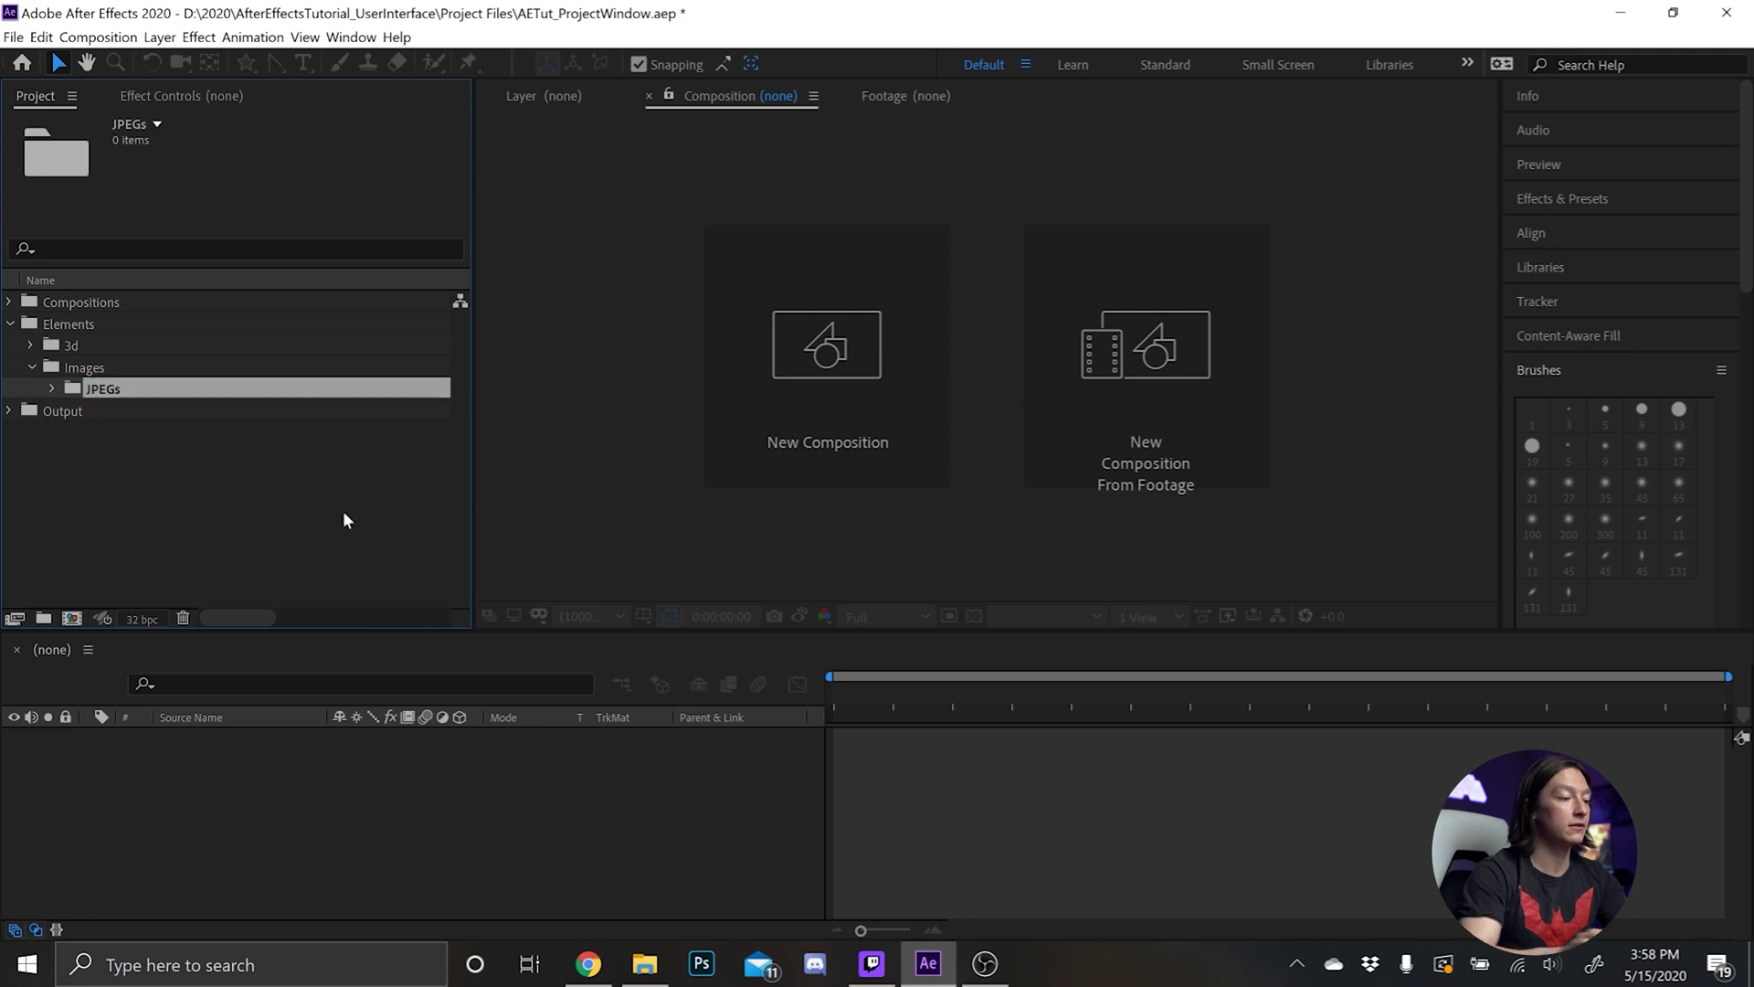
pyautogui.click(91, 369)
pyautogui.click(44, 619)
pyautogui.write('PNGs')
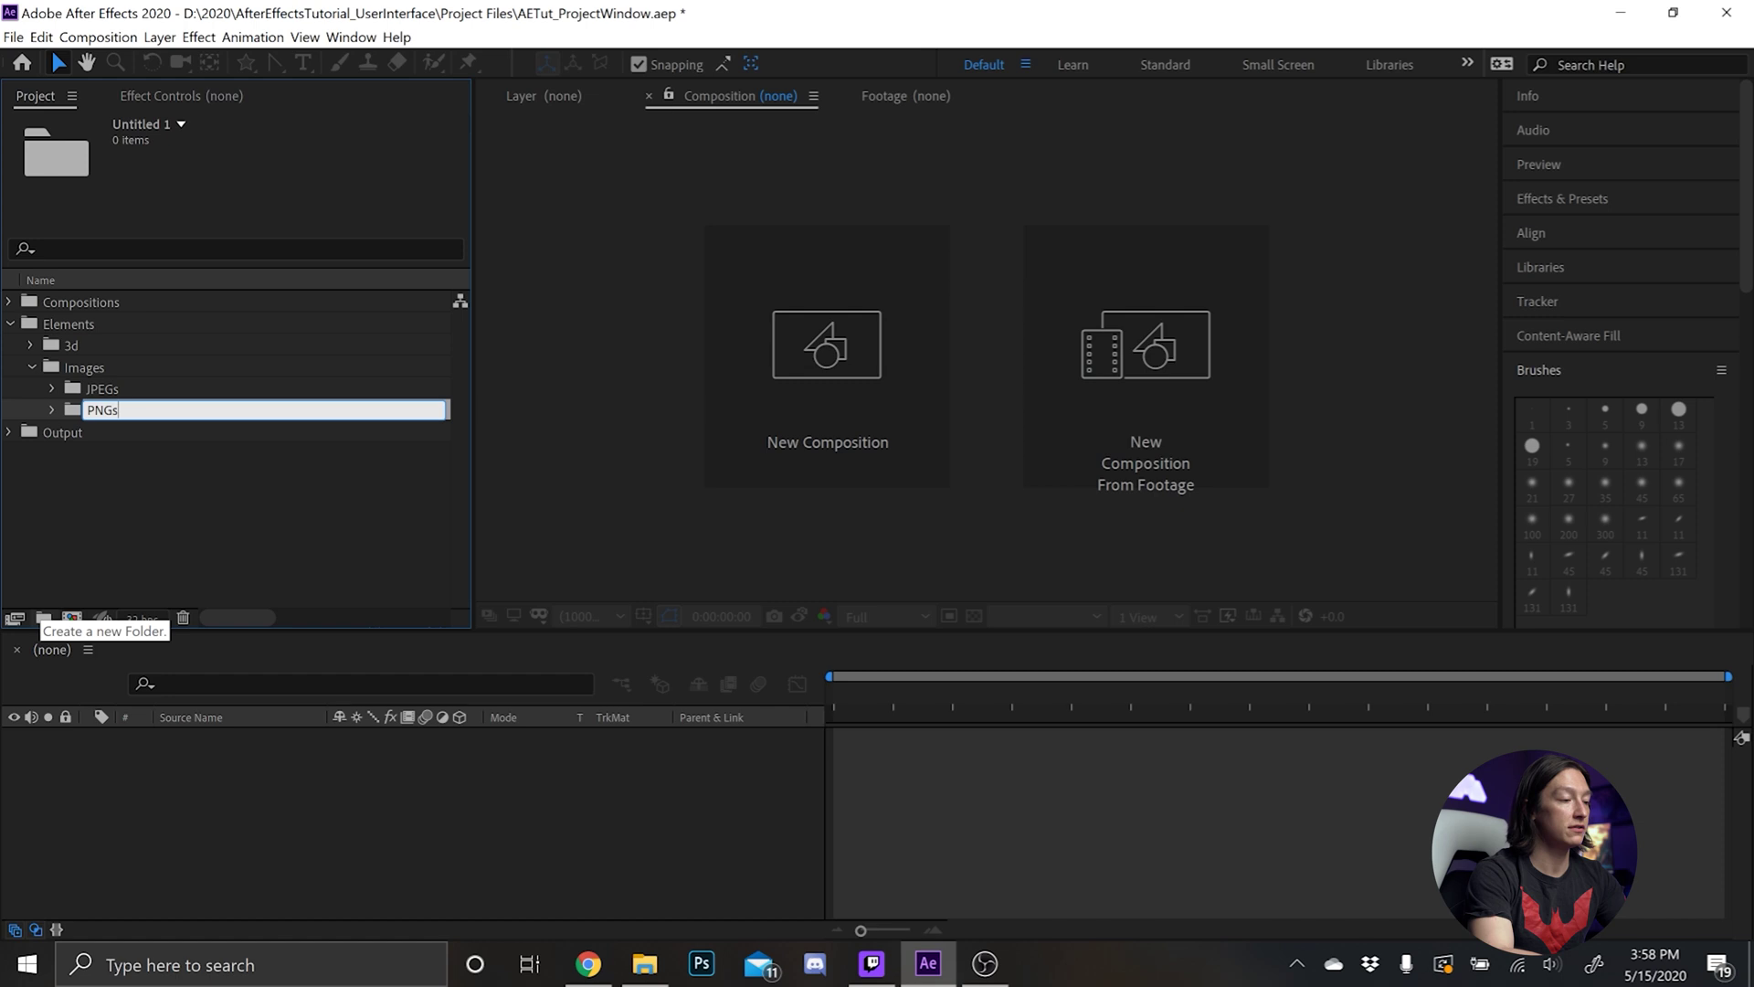
pyautogui.press('Return')
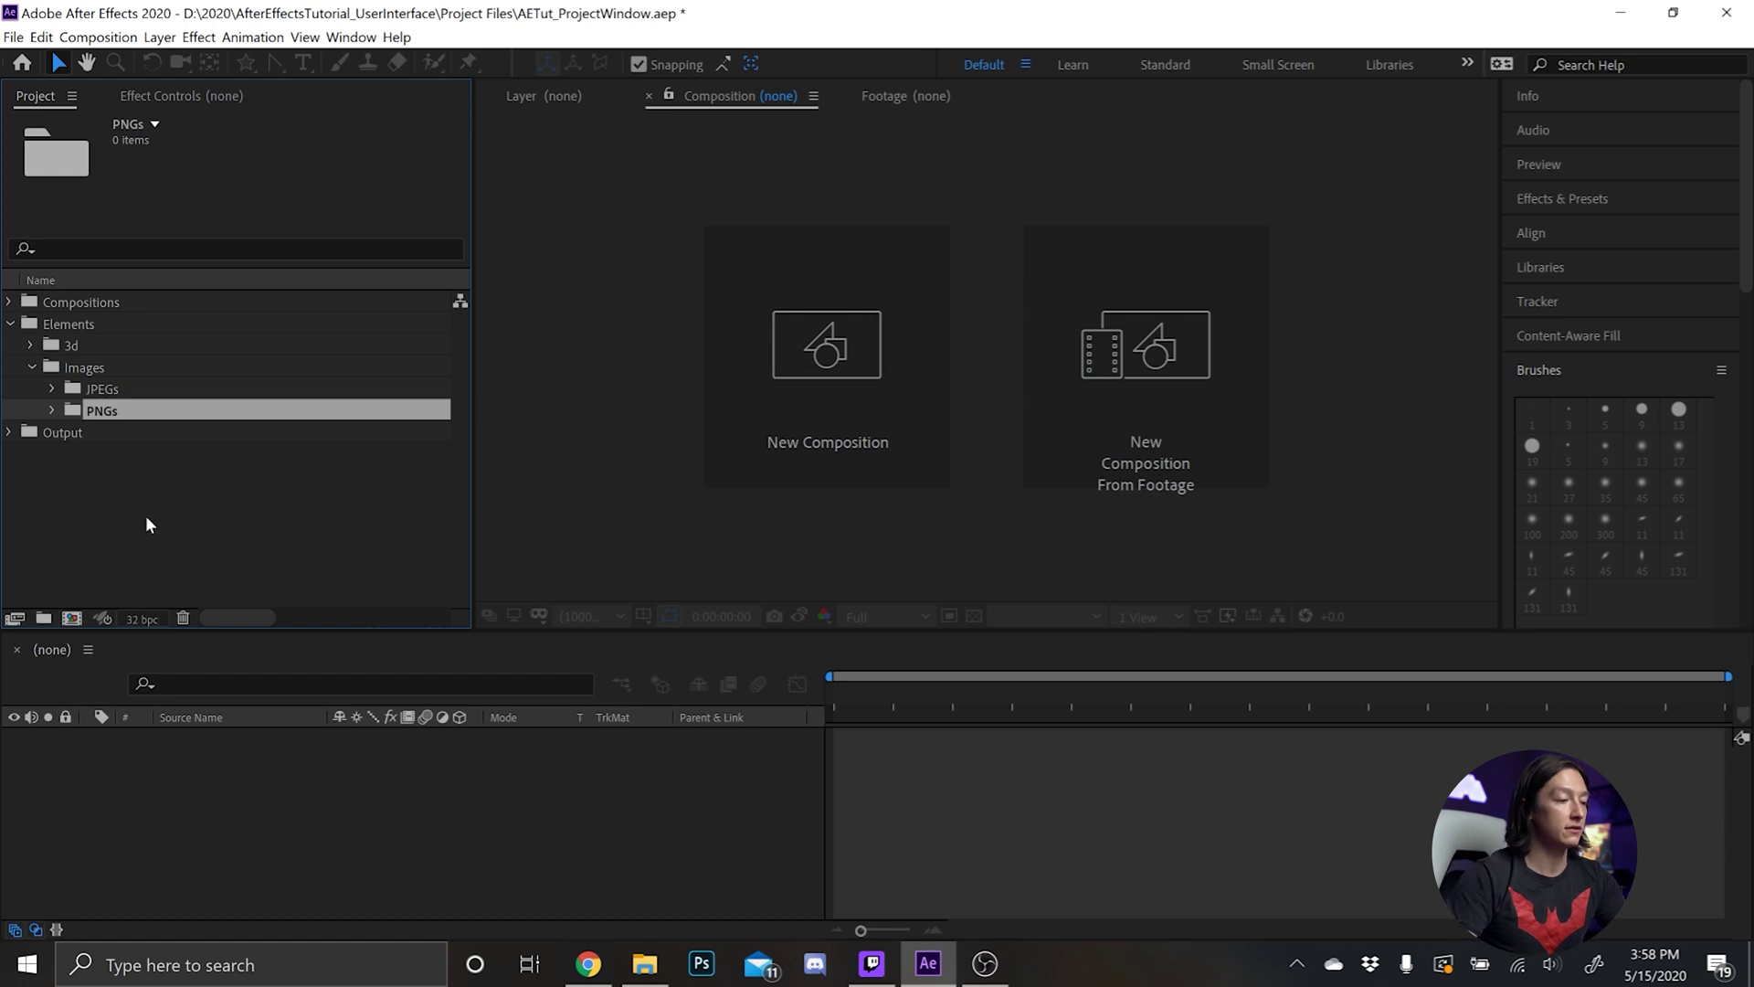
# Add PSDs and Vectors subfolders inside Images, then collapse Images
pyautogui.click(87, 370)
pyautogui.click(43, 620)
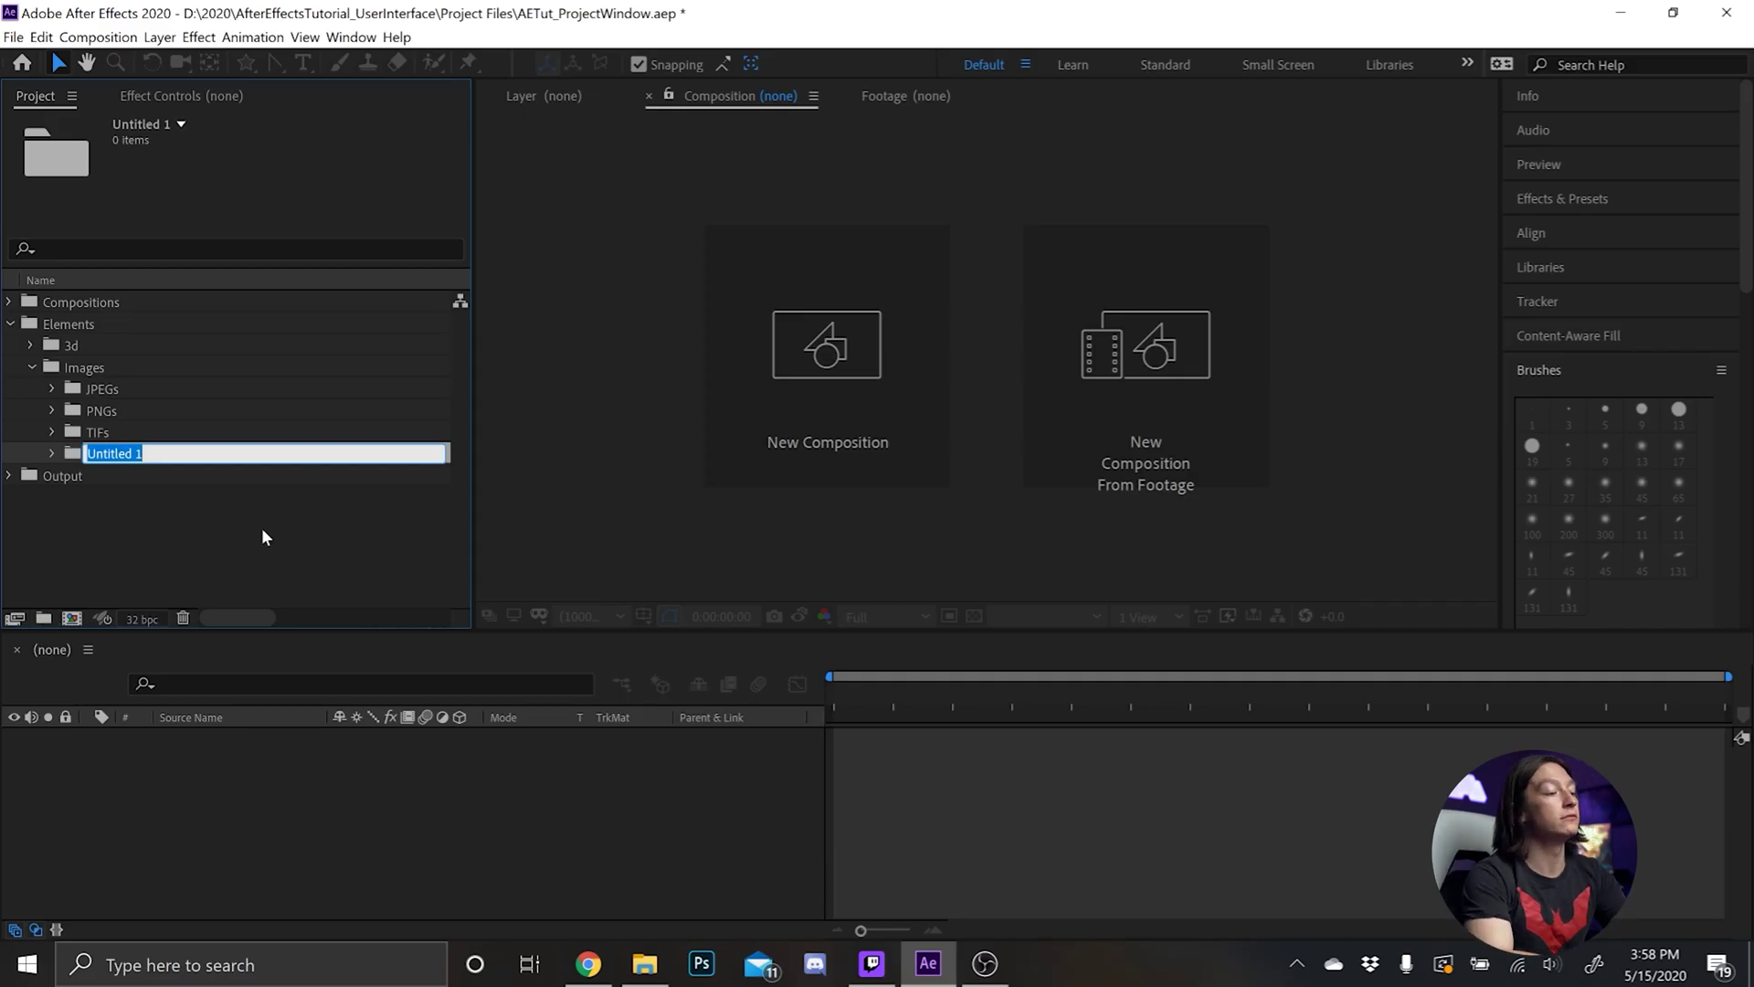
pyautogui.write('PSDs')
pyautogui.press('Return')
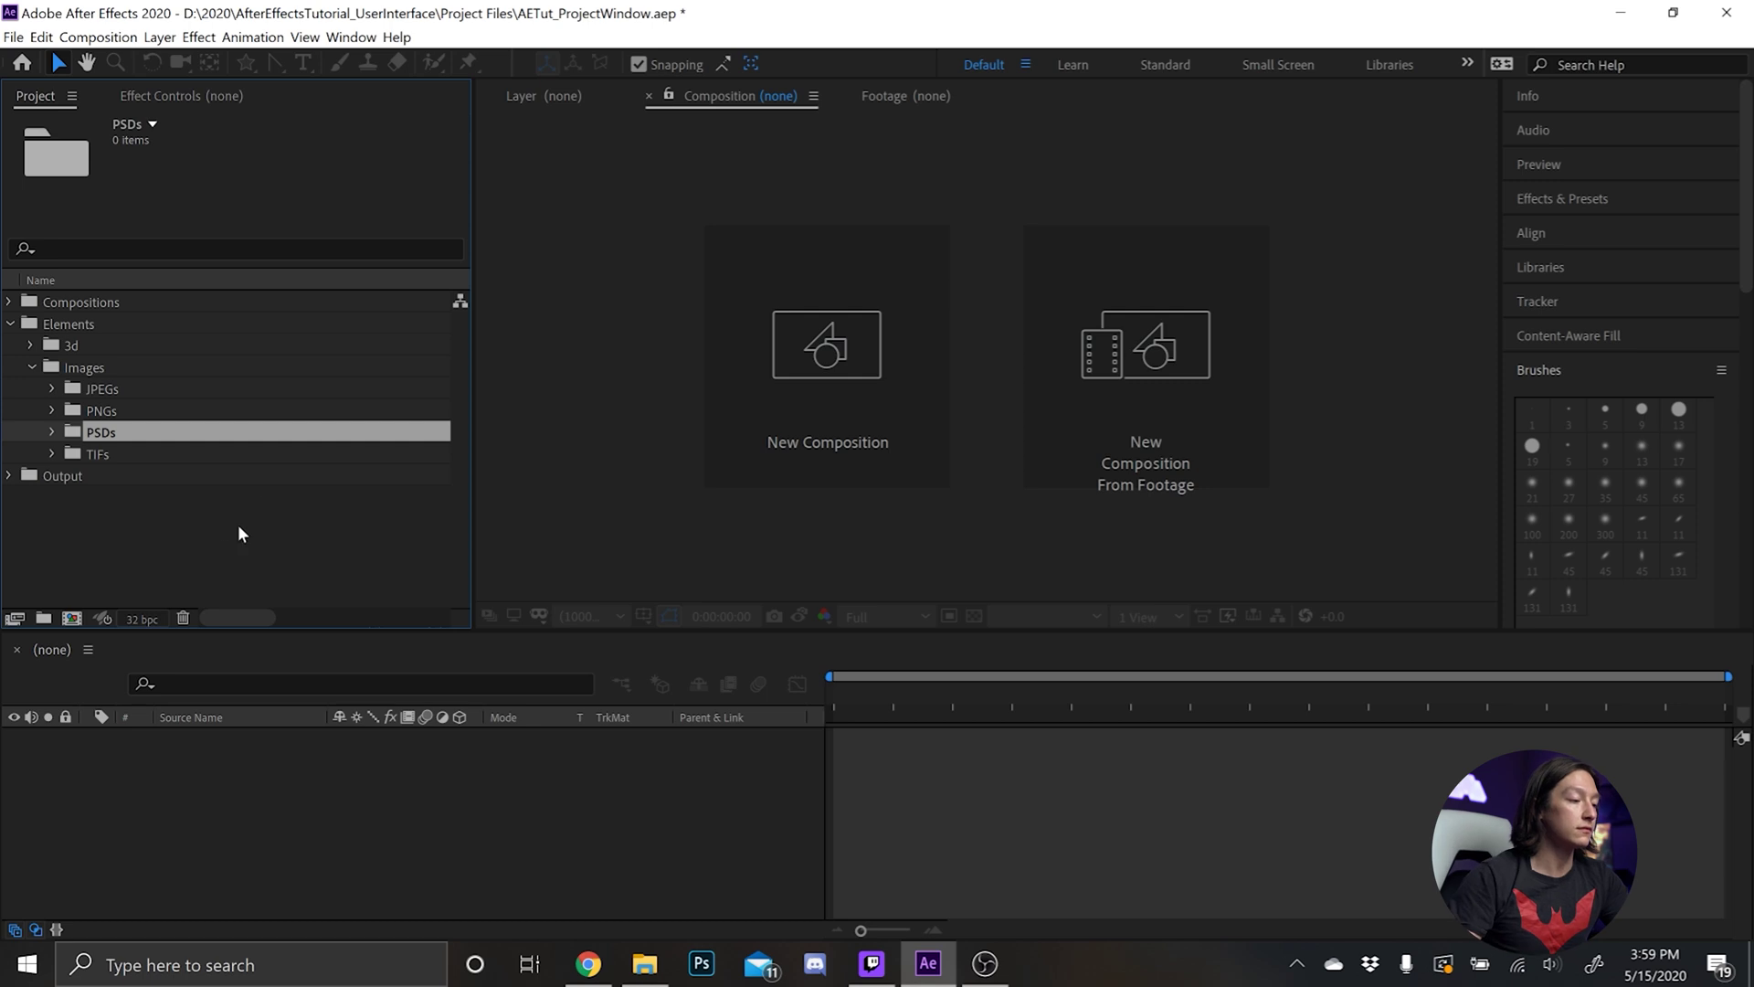
pyautogui.click(238, 524)
pyautogui.click(102, 365)
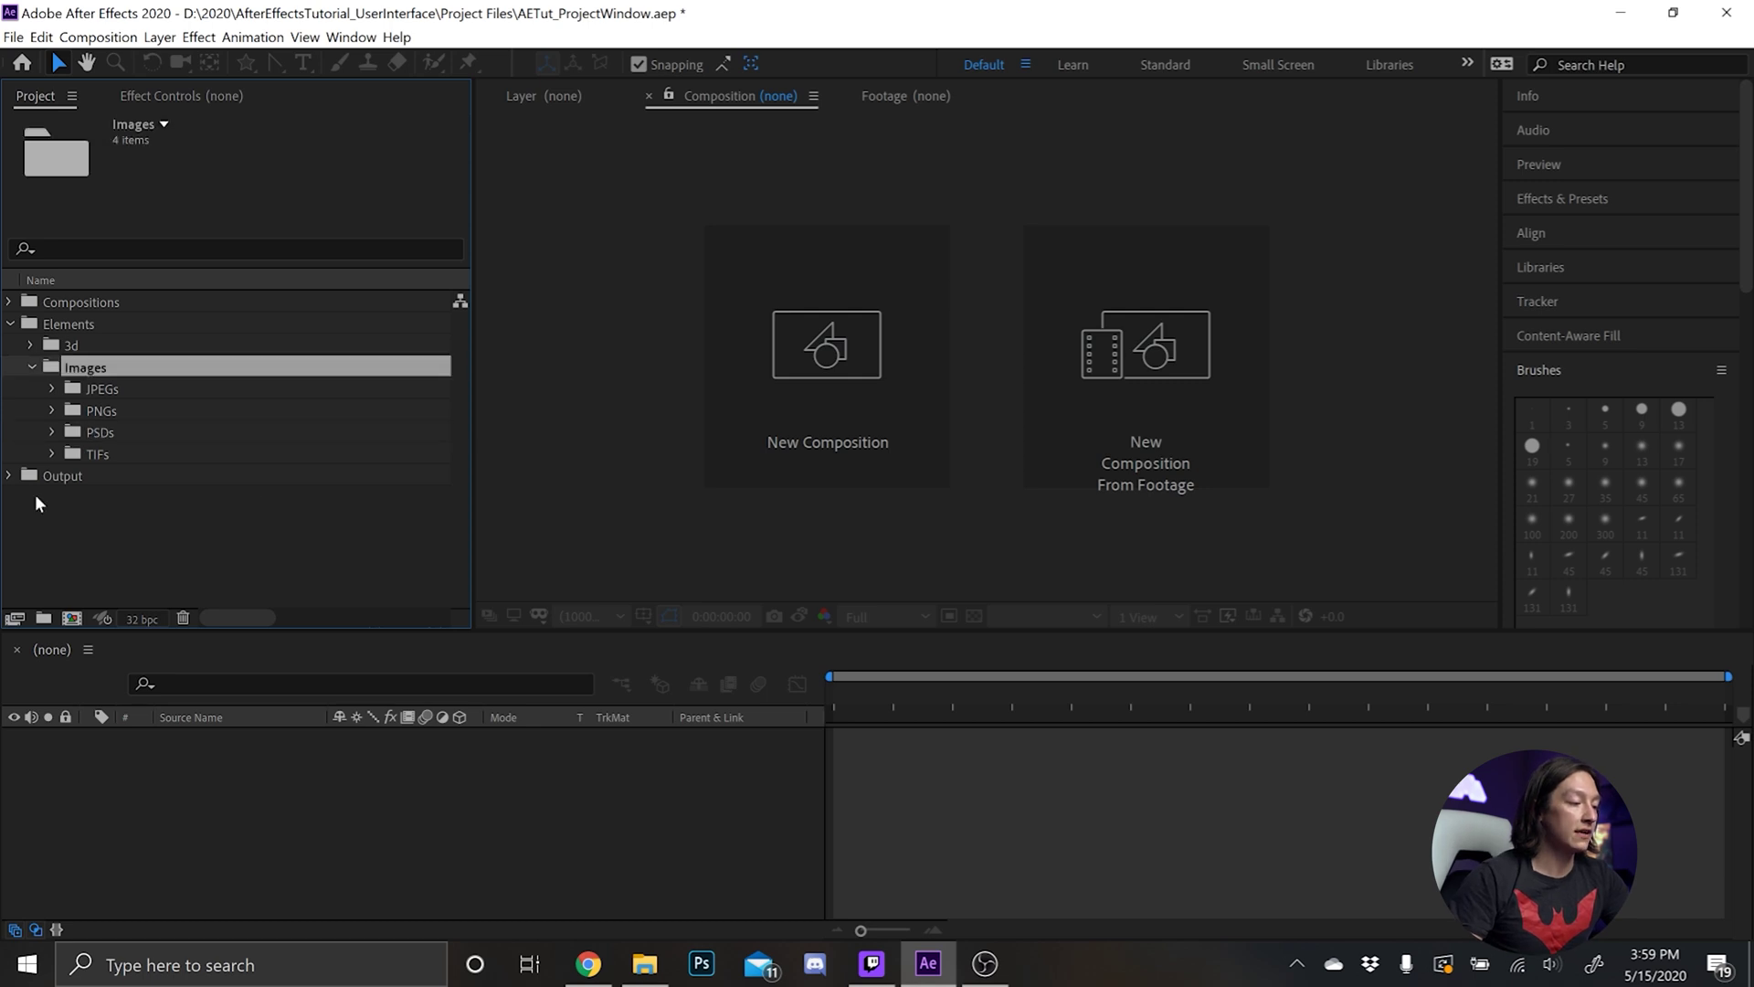
pyautogui.click(39, 620)
pyautogui.write('Vect')
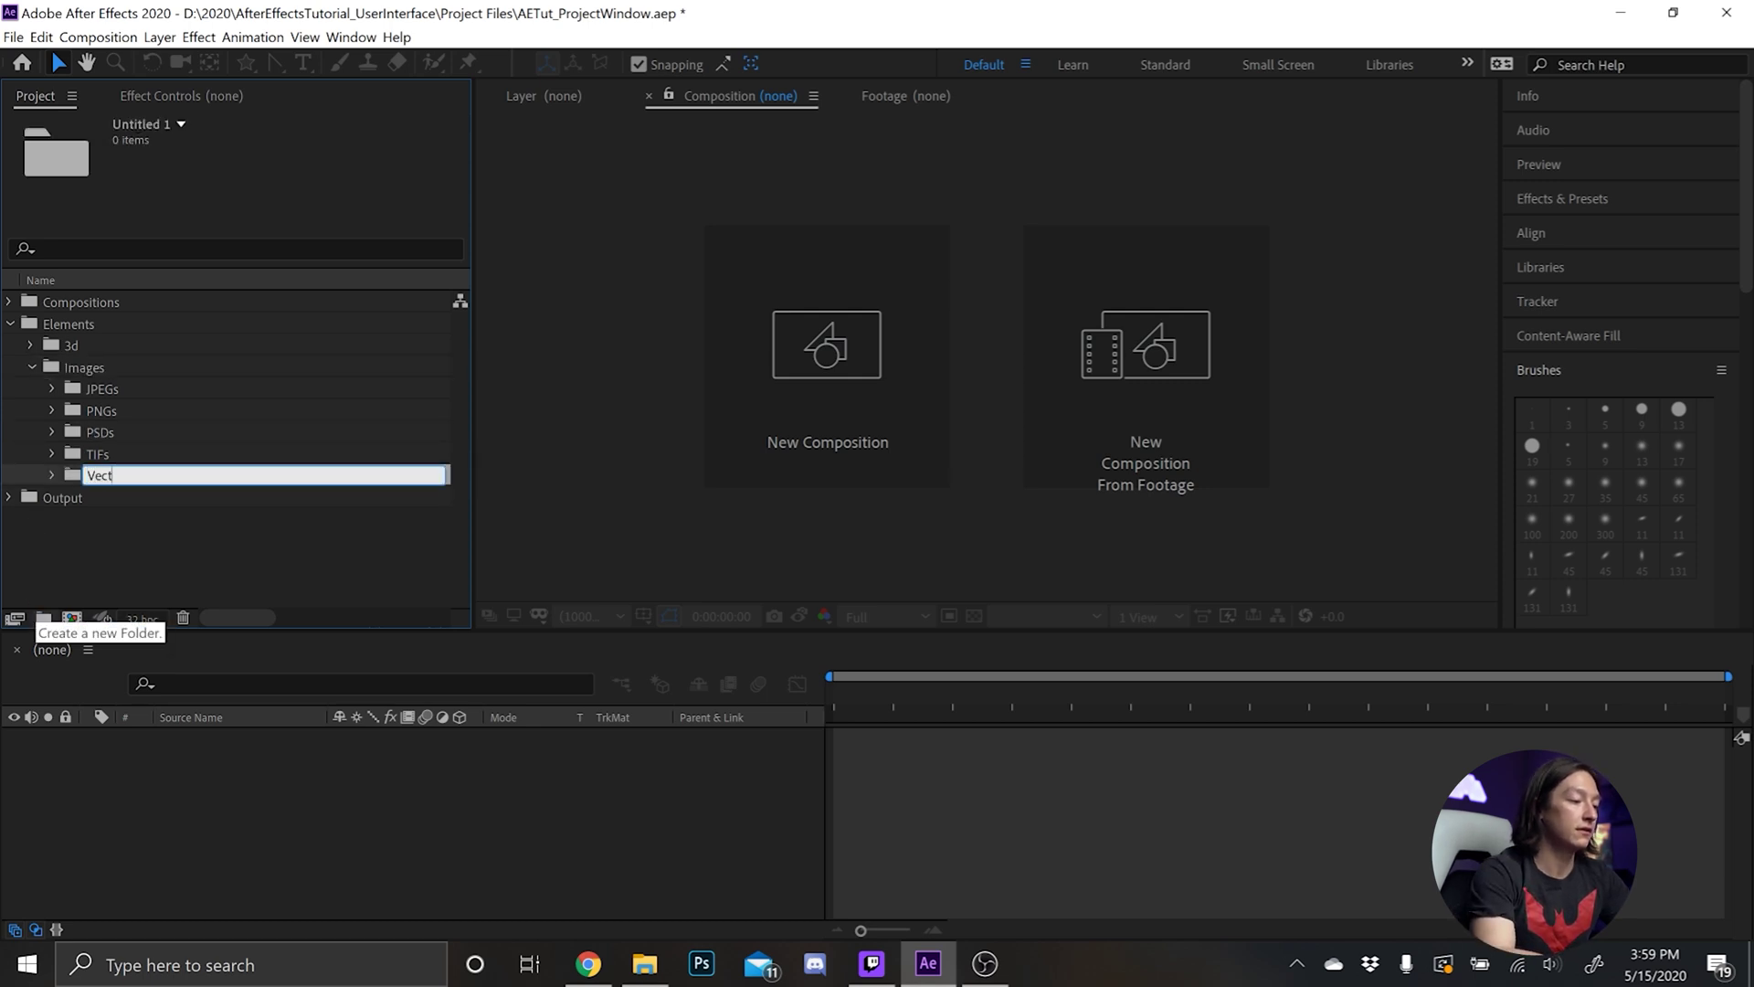
pyautogui.write('ors')
pyautogui.press('Return')
pyautogui.click(86, 577)
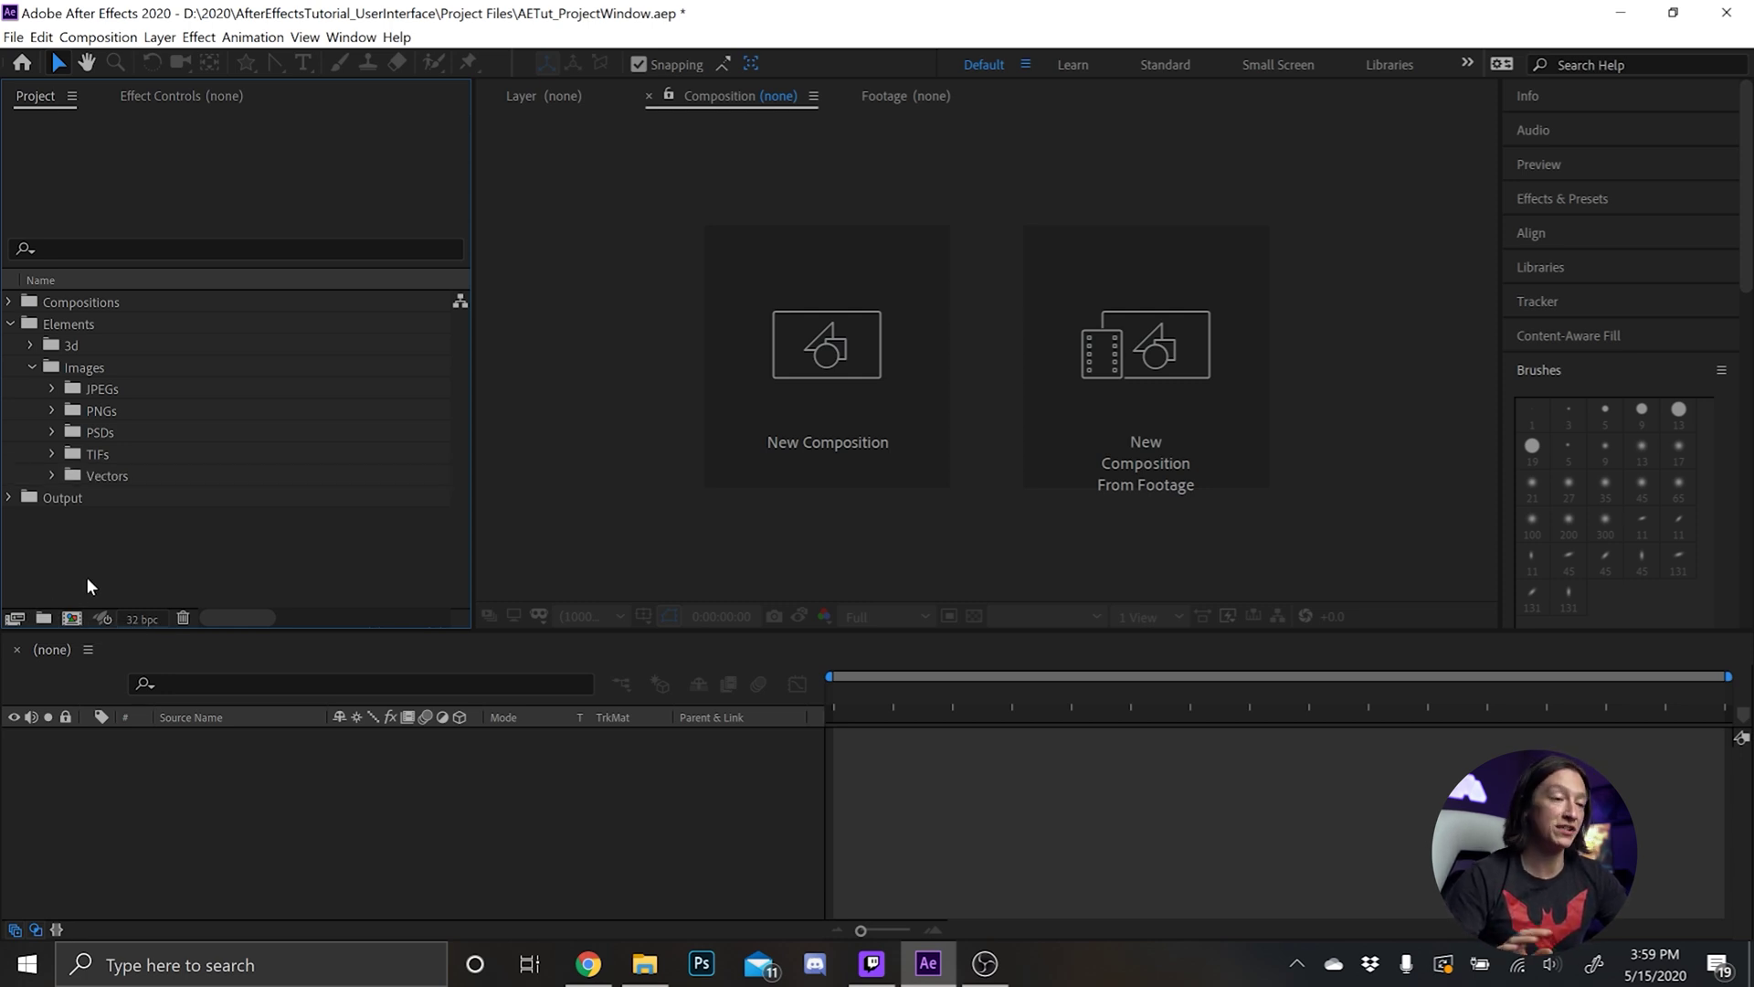
pyautogui.click(30, 365)
# Collapse Elements and create a new top-level Footage folder
pyautogui.click(26, 329)
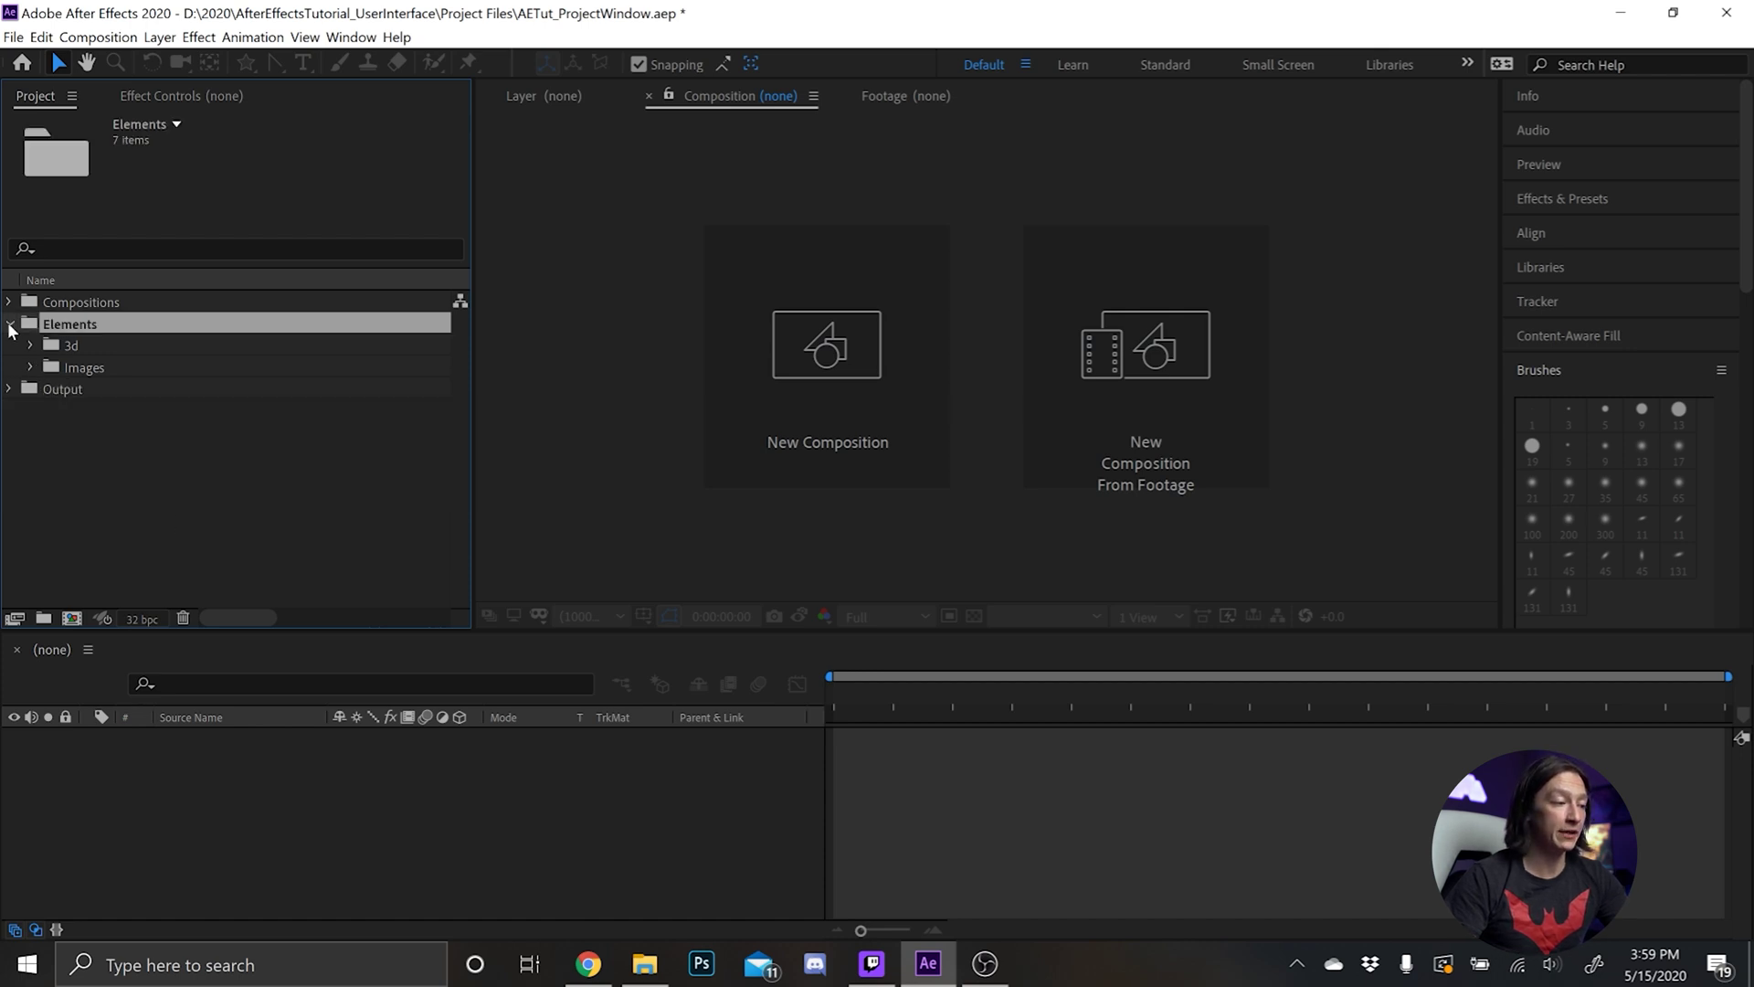
pyautogui.click(10, 323)
pyautogui.click(42, 408)
pyautogui.click(40, 625)
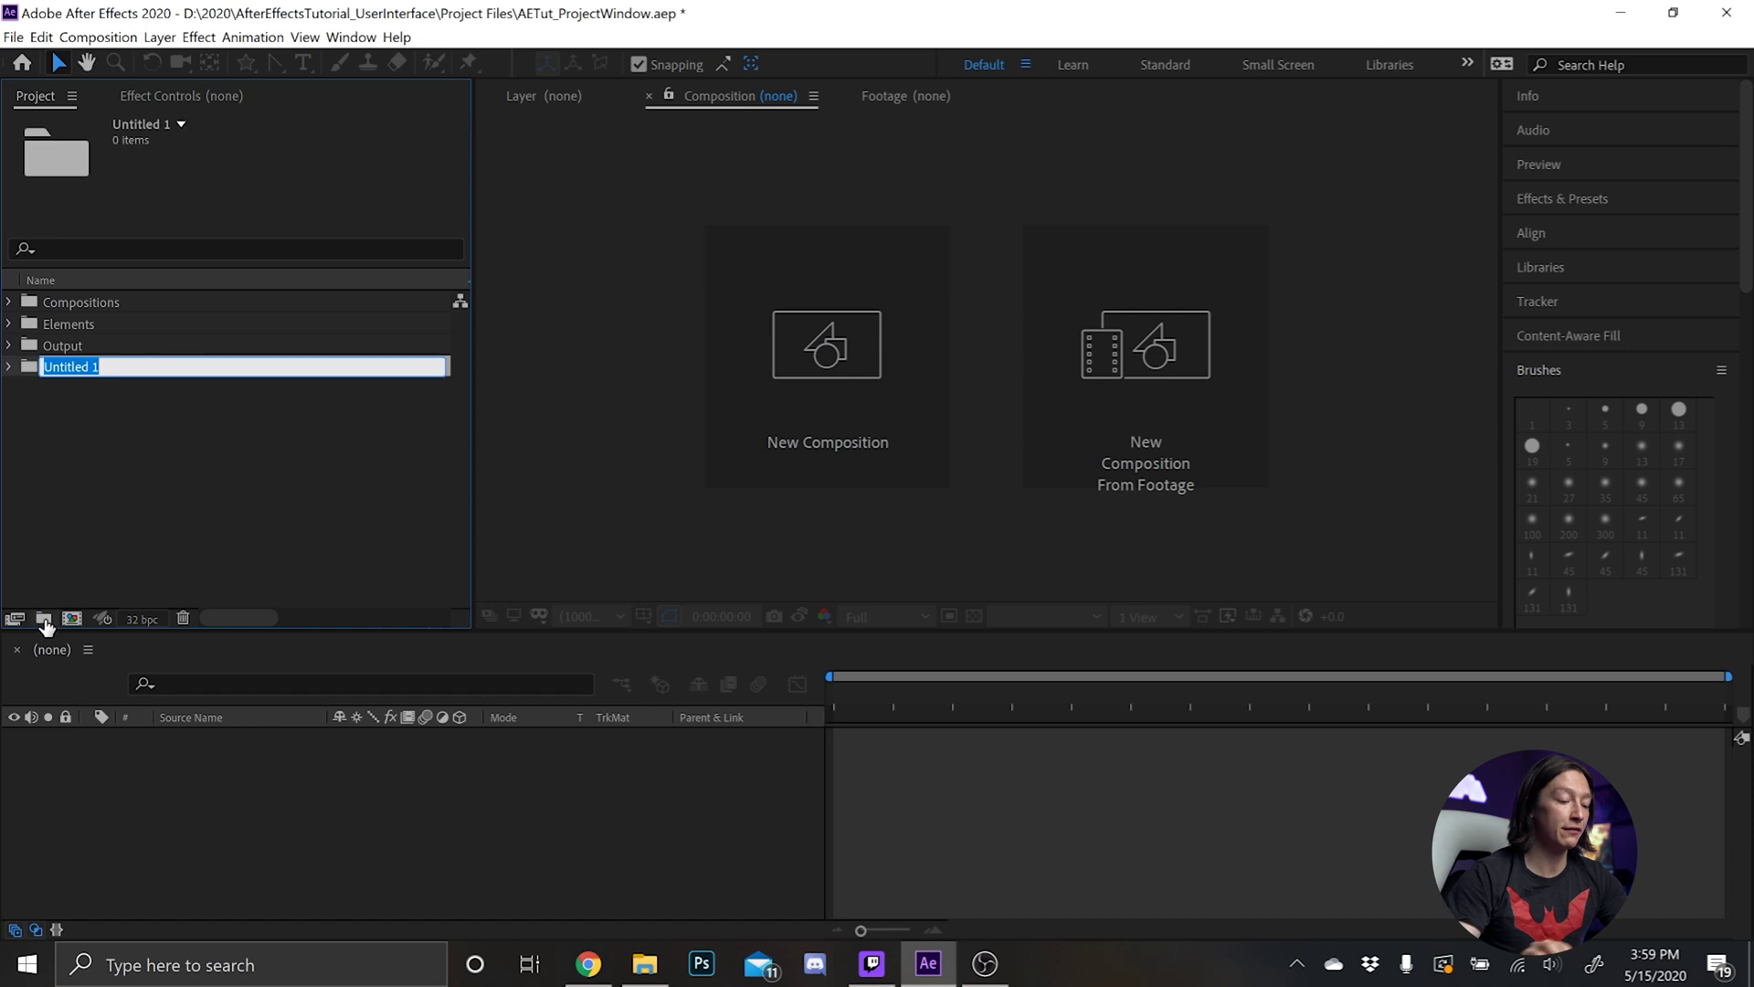
pyautogui.write('Footage')
pyautogui.press('Return')
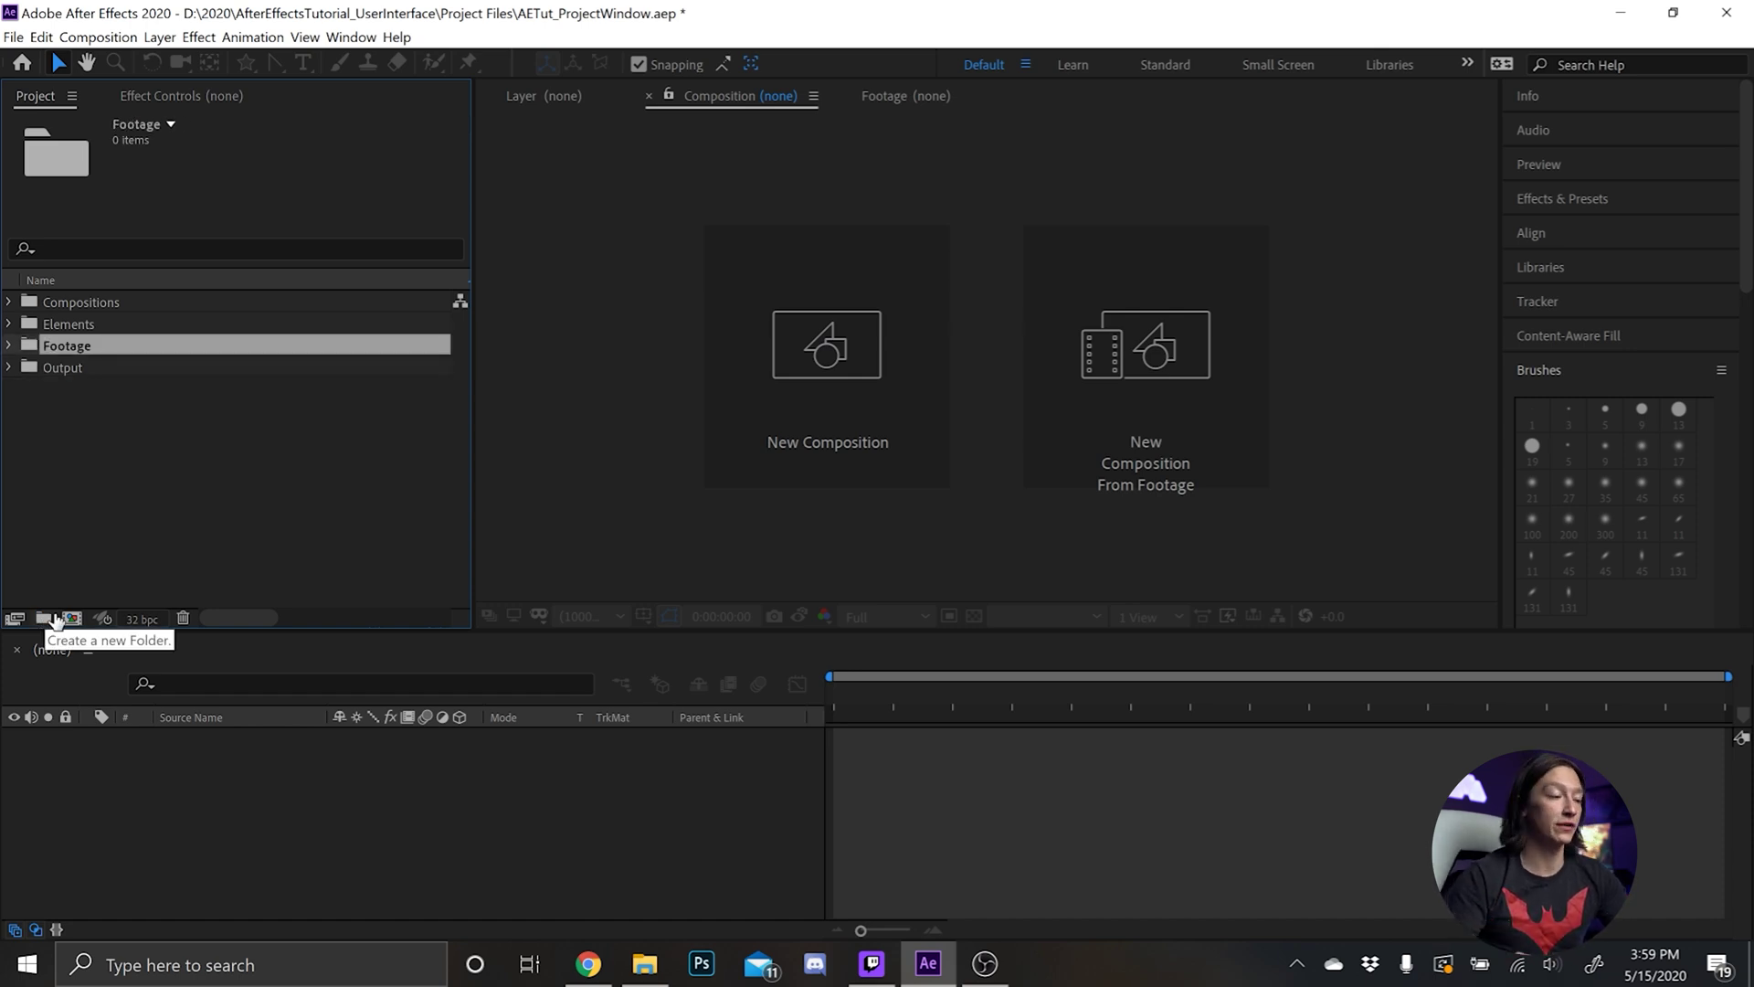
# Add MP4, MOV and AVI subfolders inside Footage
pyautogui.click(44, 619)
pyautogui.write('MP4')
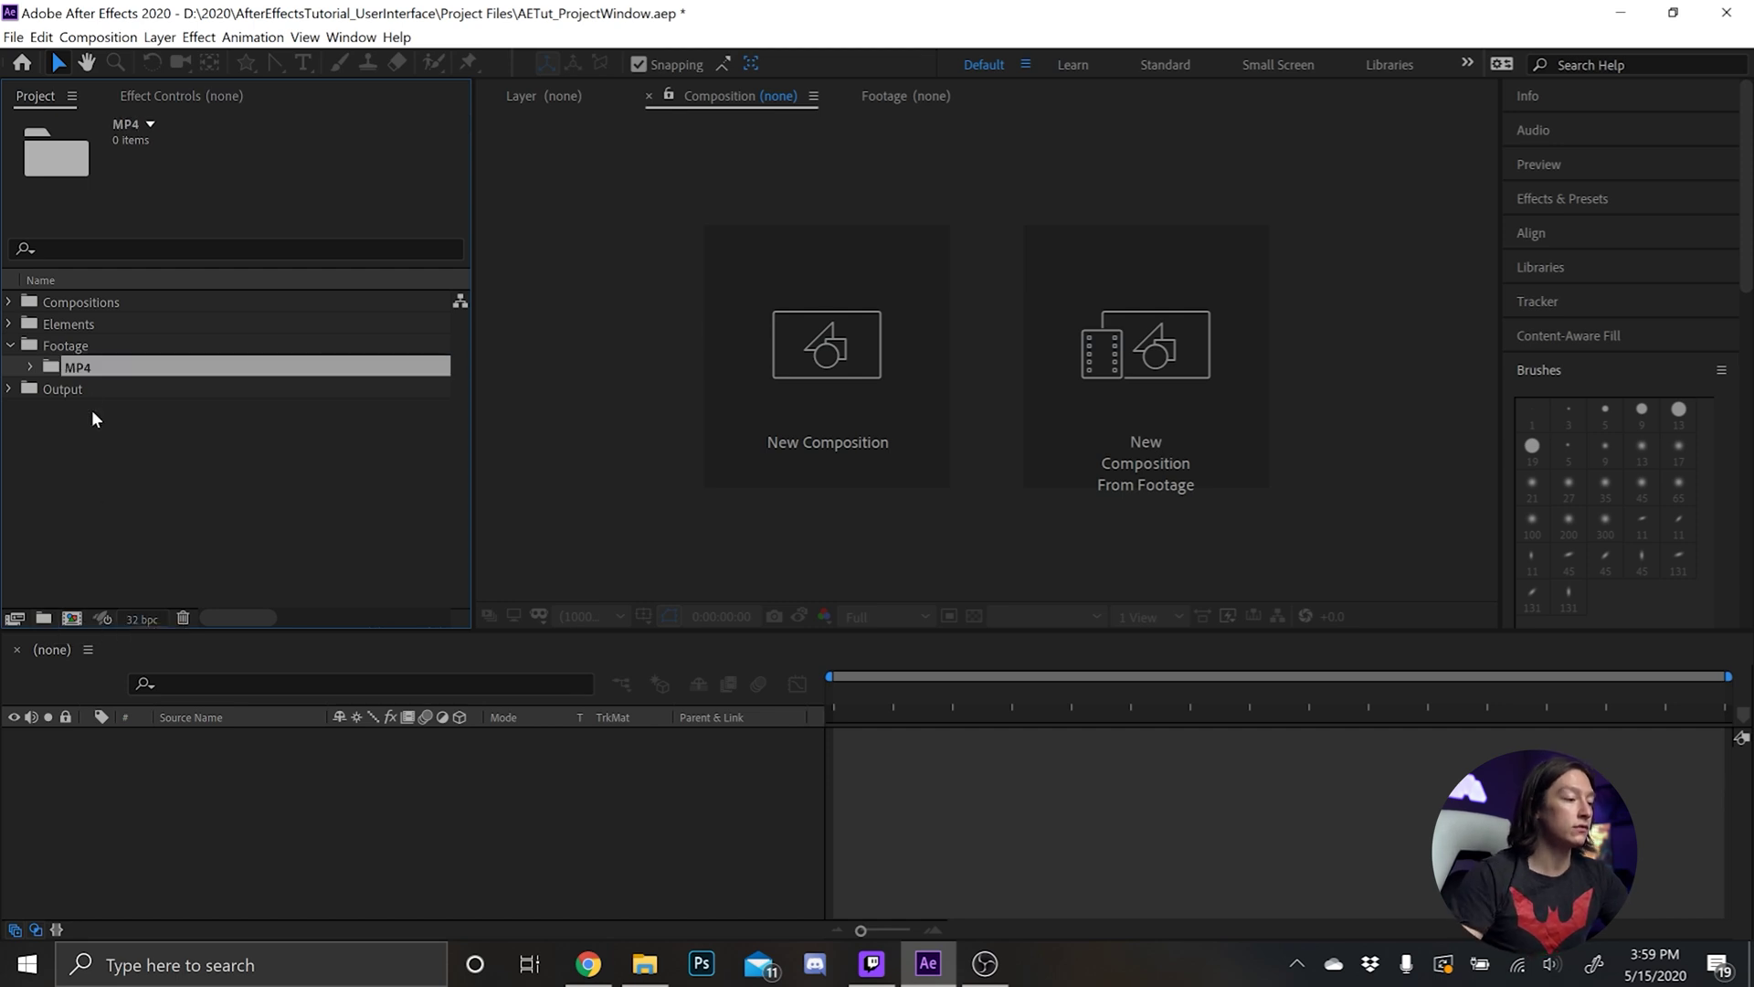
pyautogui.click(68, 346)
pyautogui.click(44, 618)
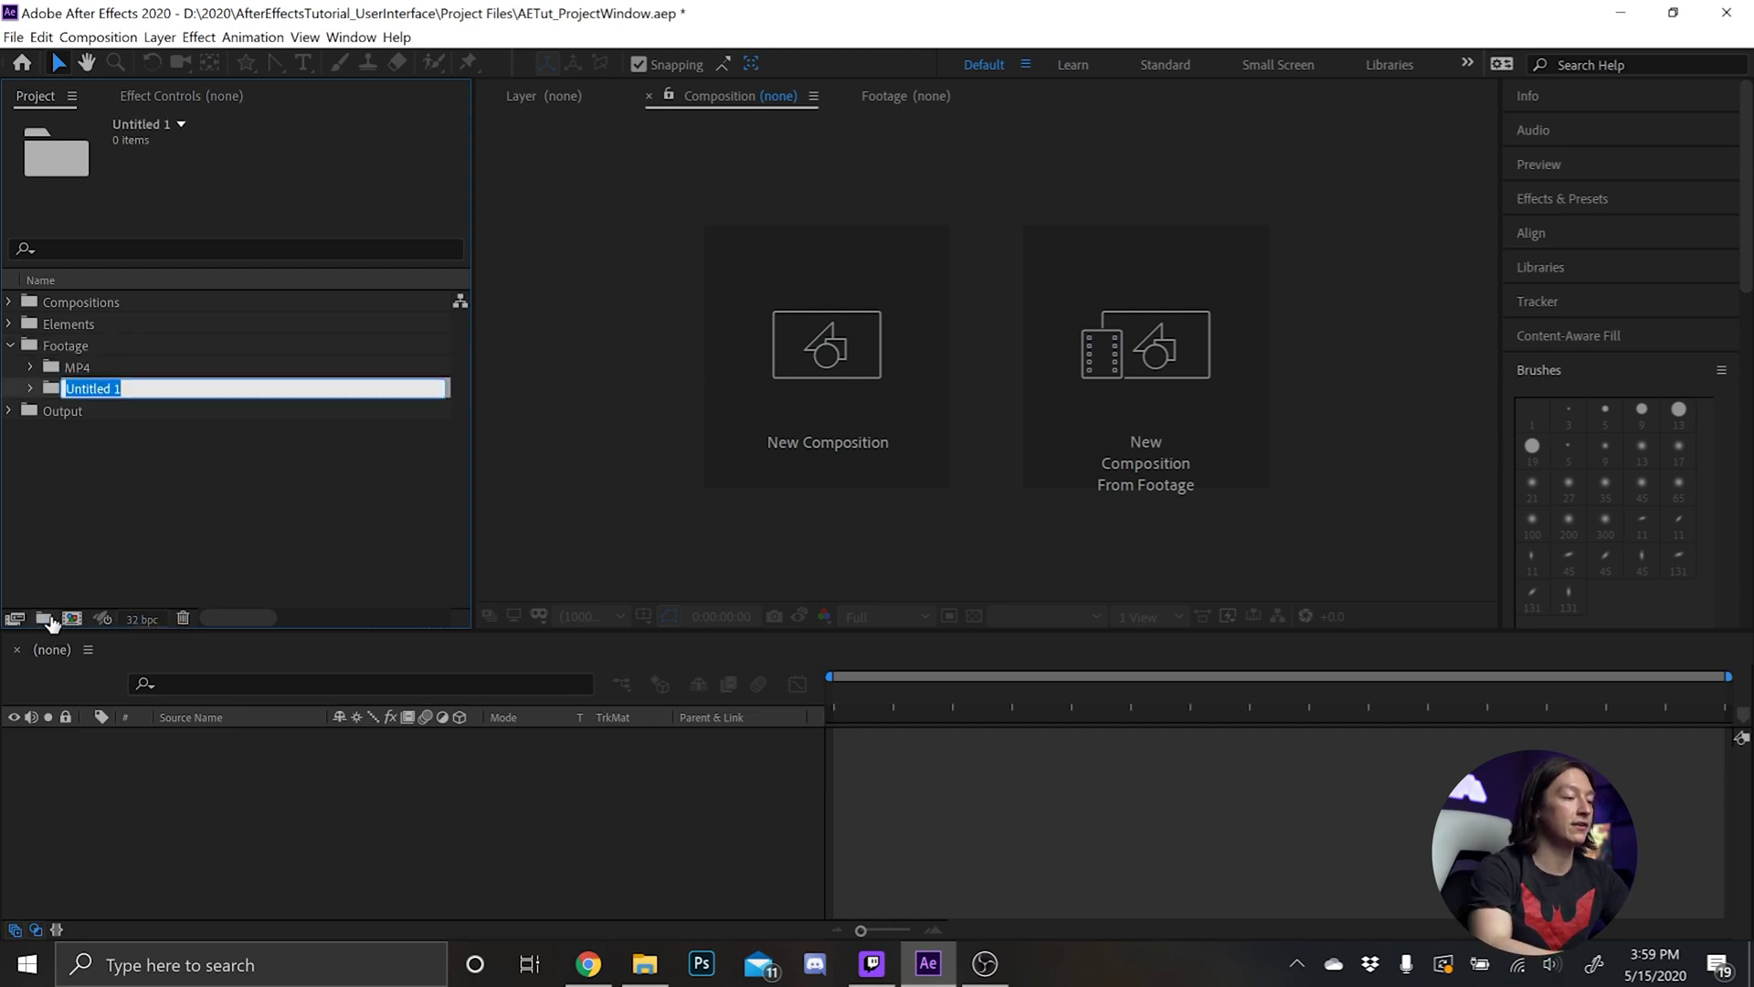
pyautogui.write('MOV')
pyautogui.press('Return')
pyautogui.click(68, 345)
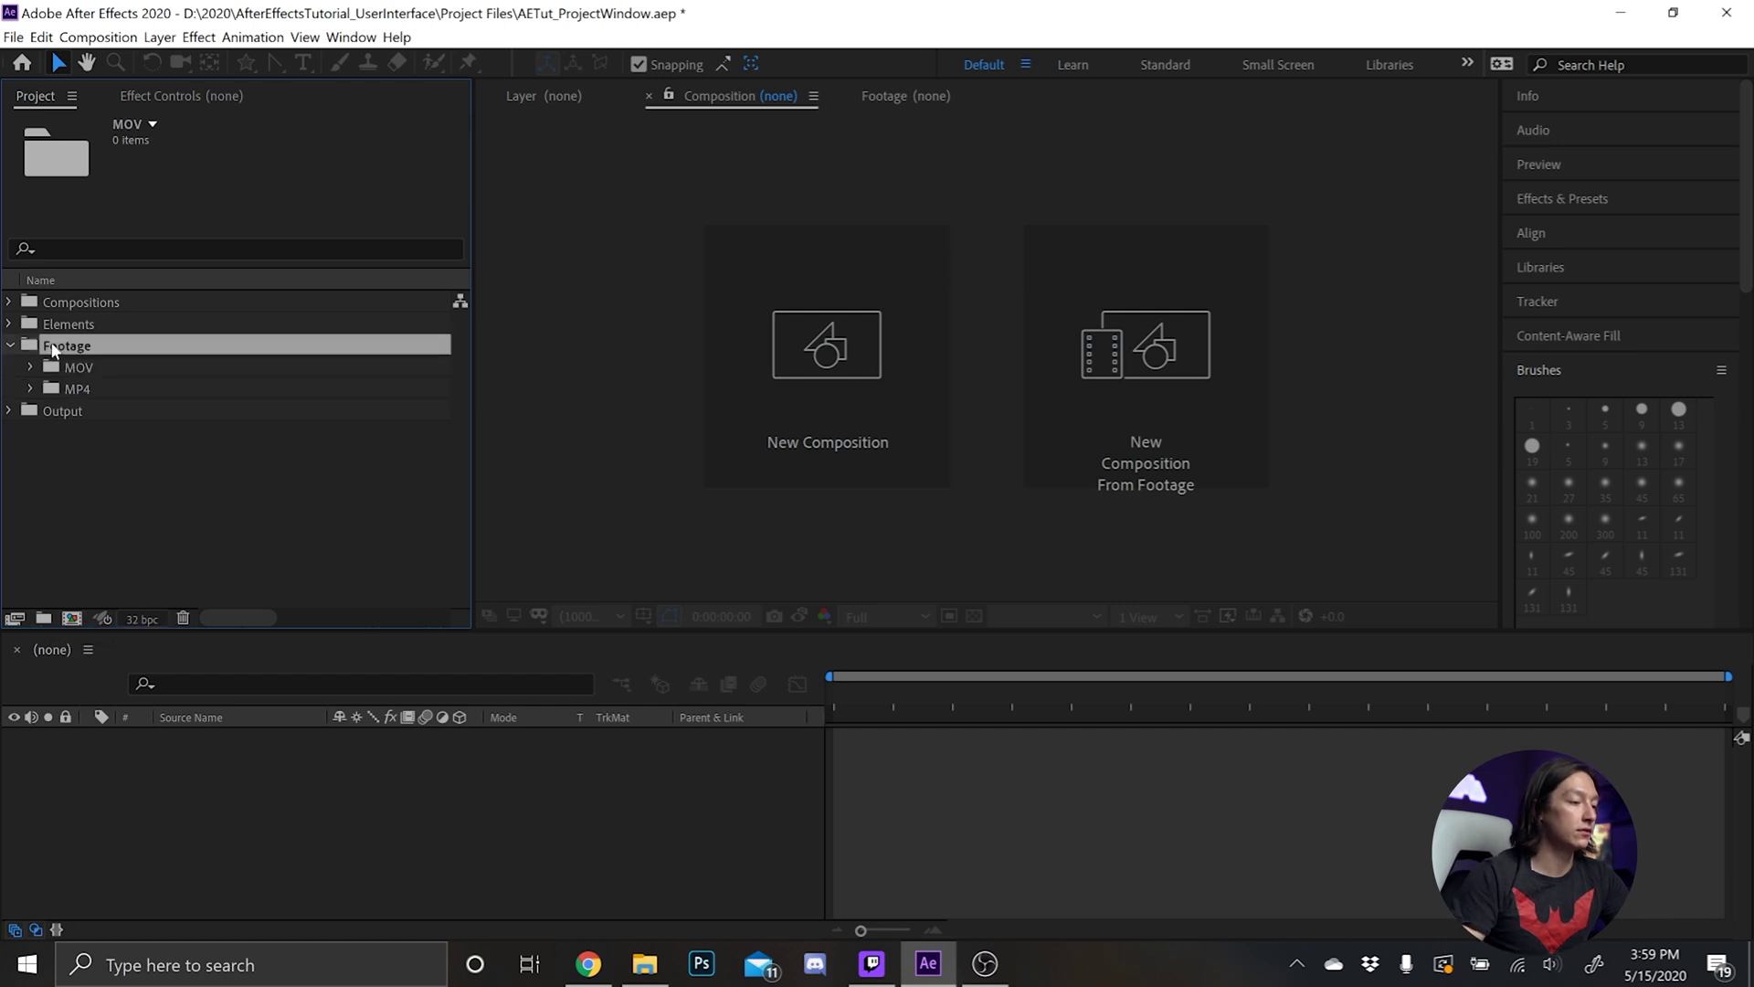
pyautogui.click(44, 619)
pyautogui.write('AVI')
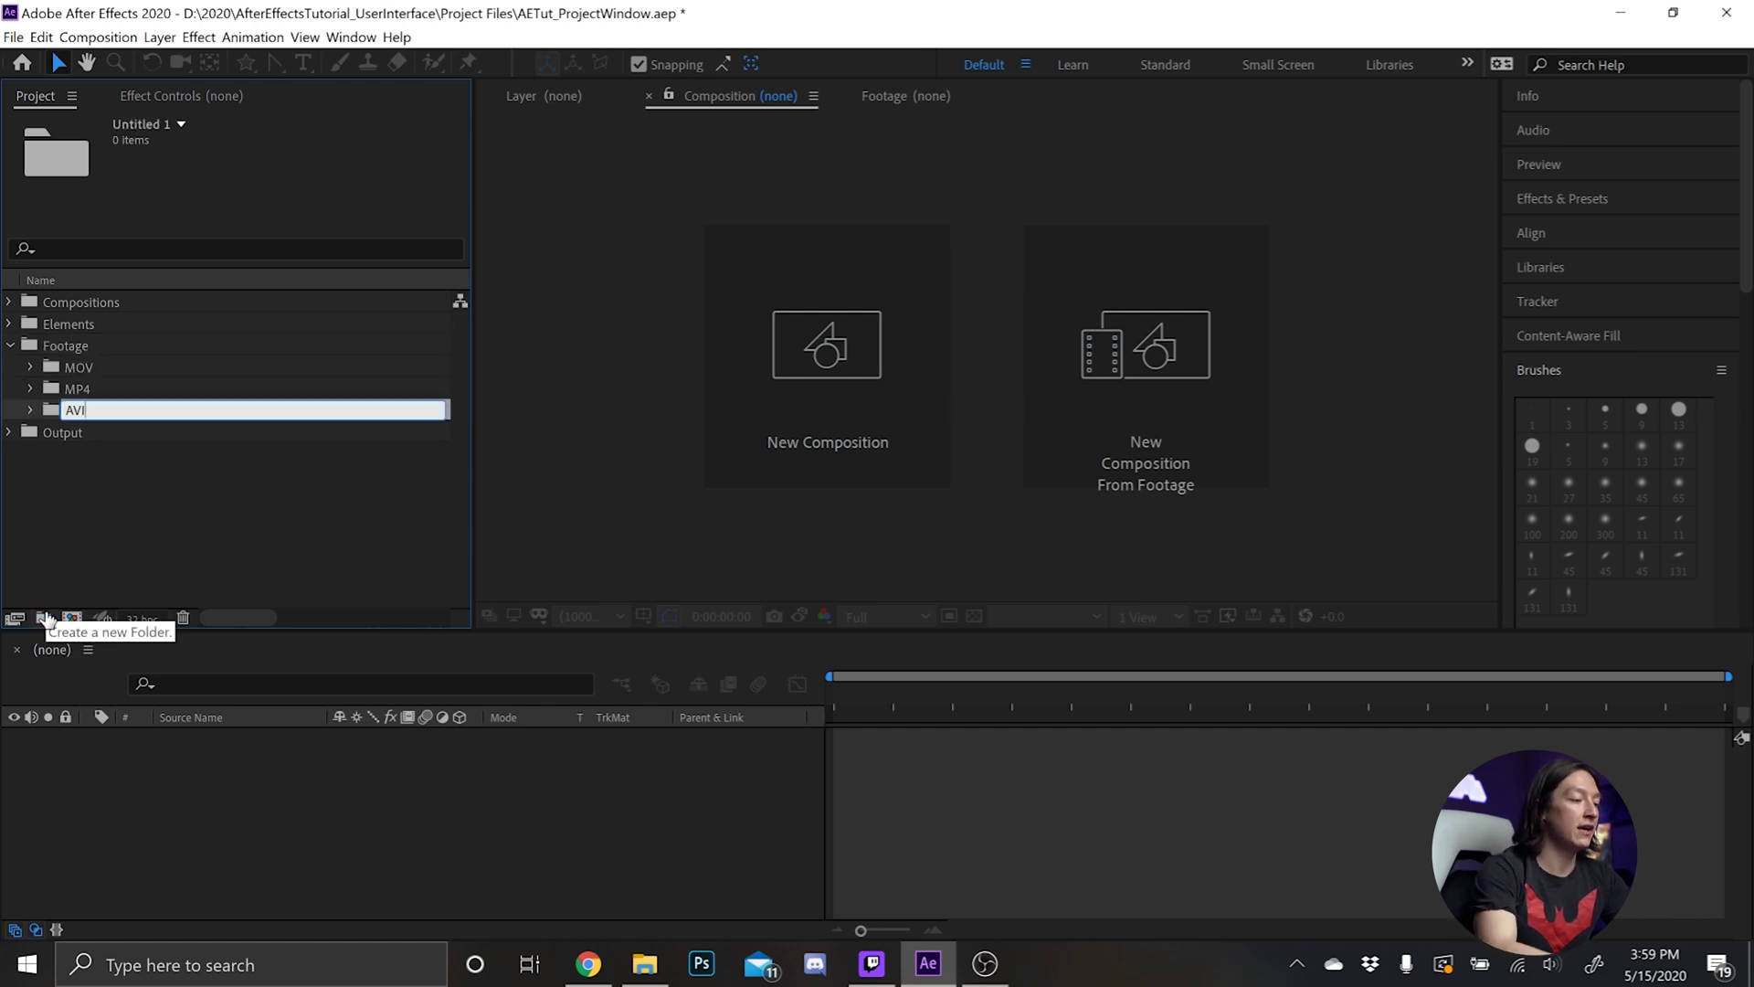
pyautogui.press('Return')
# Add Stock, PNG Sequences and JPEG Sequences subfolders inside Footage
pyautogui.click(63, 352)
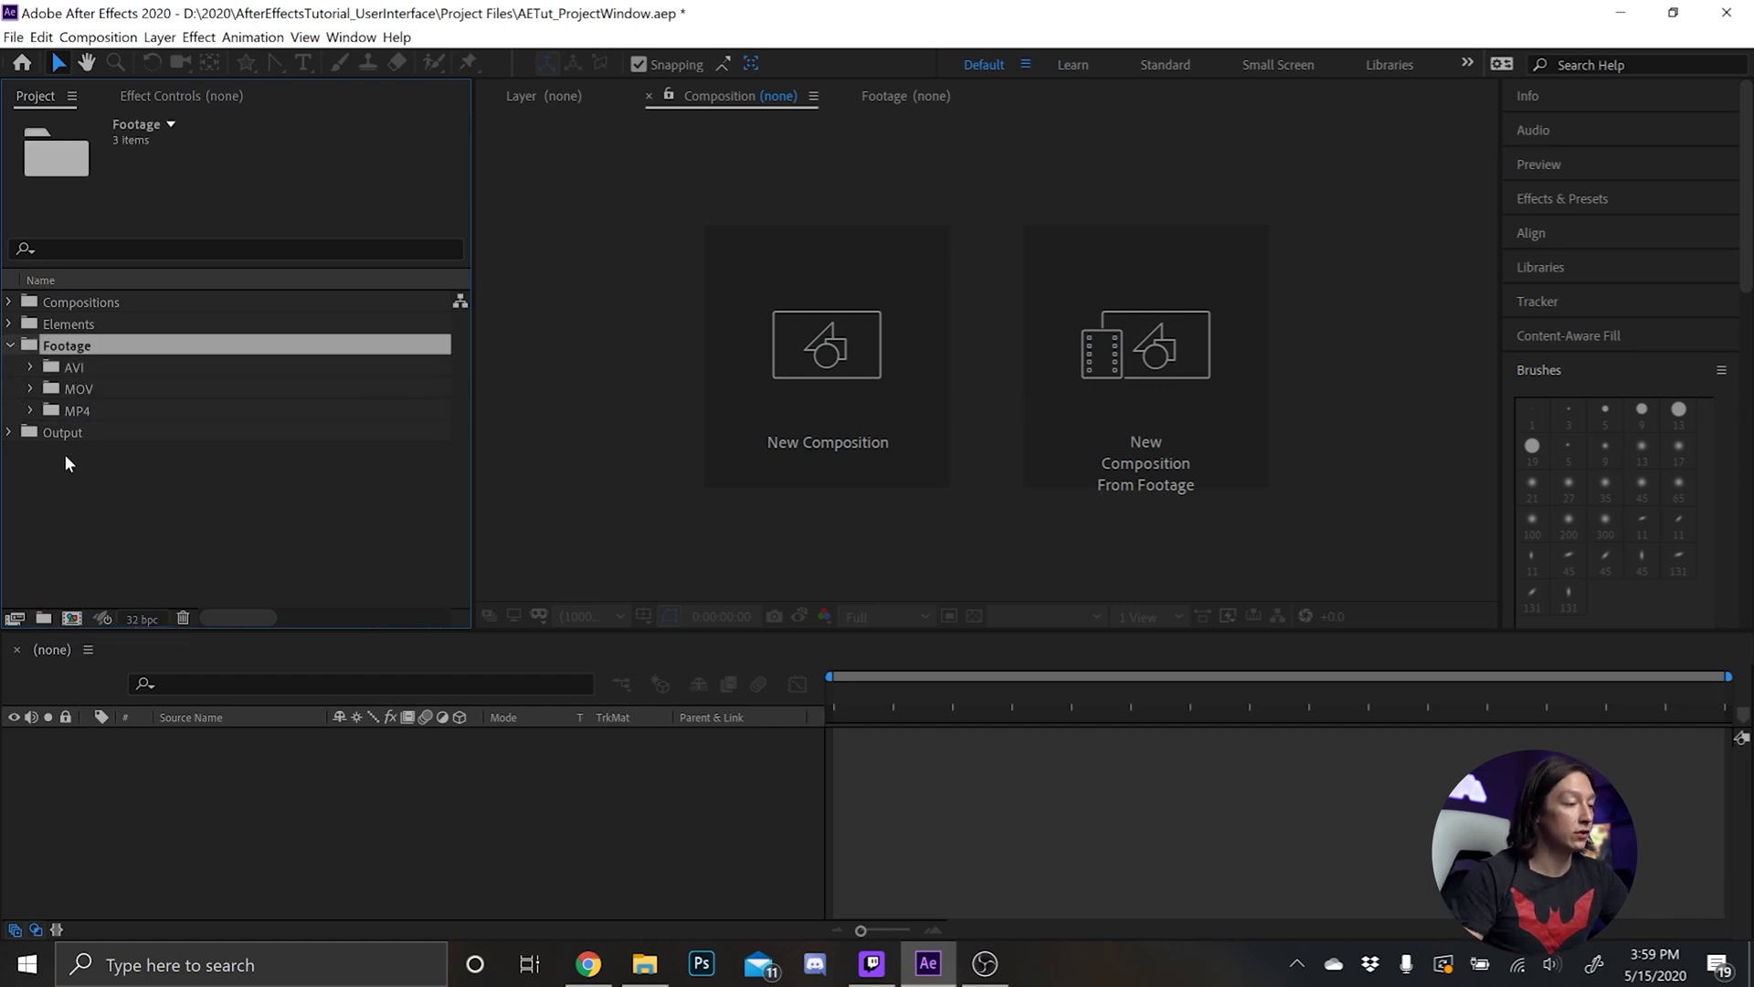
pyautogui.click(42, 619)
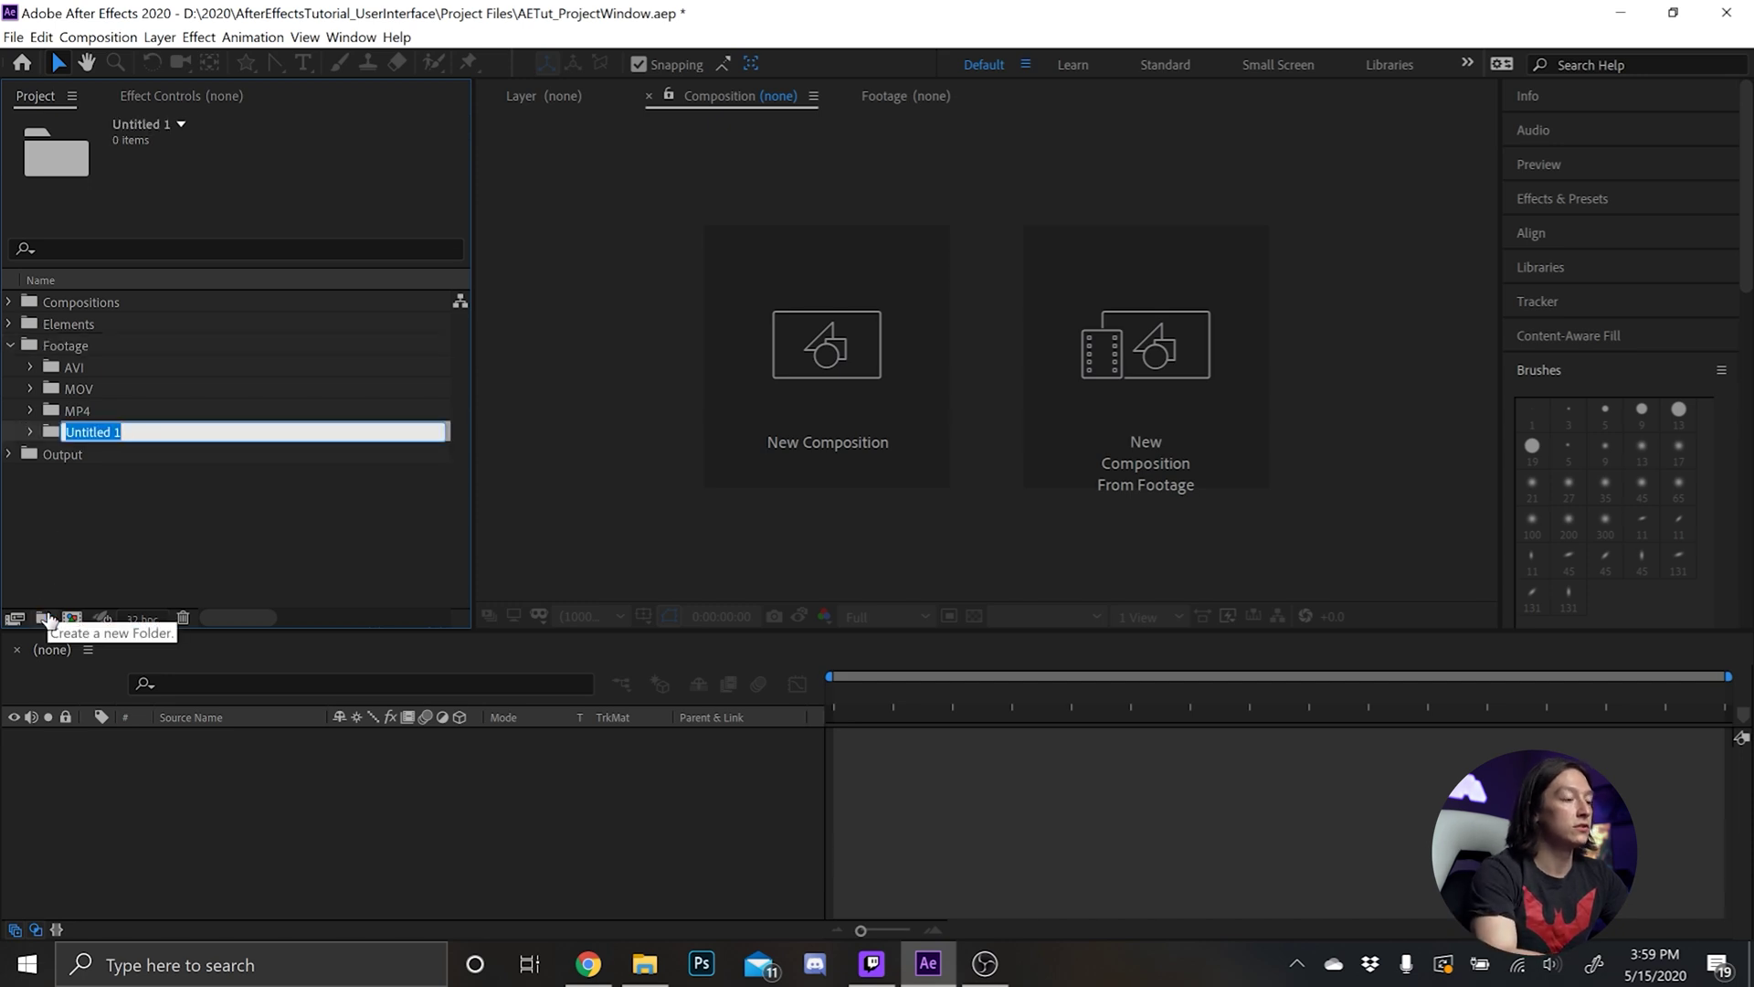
pyautogui.write('Stock')
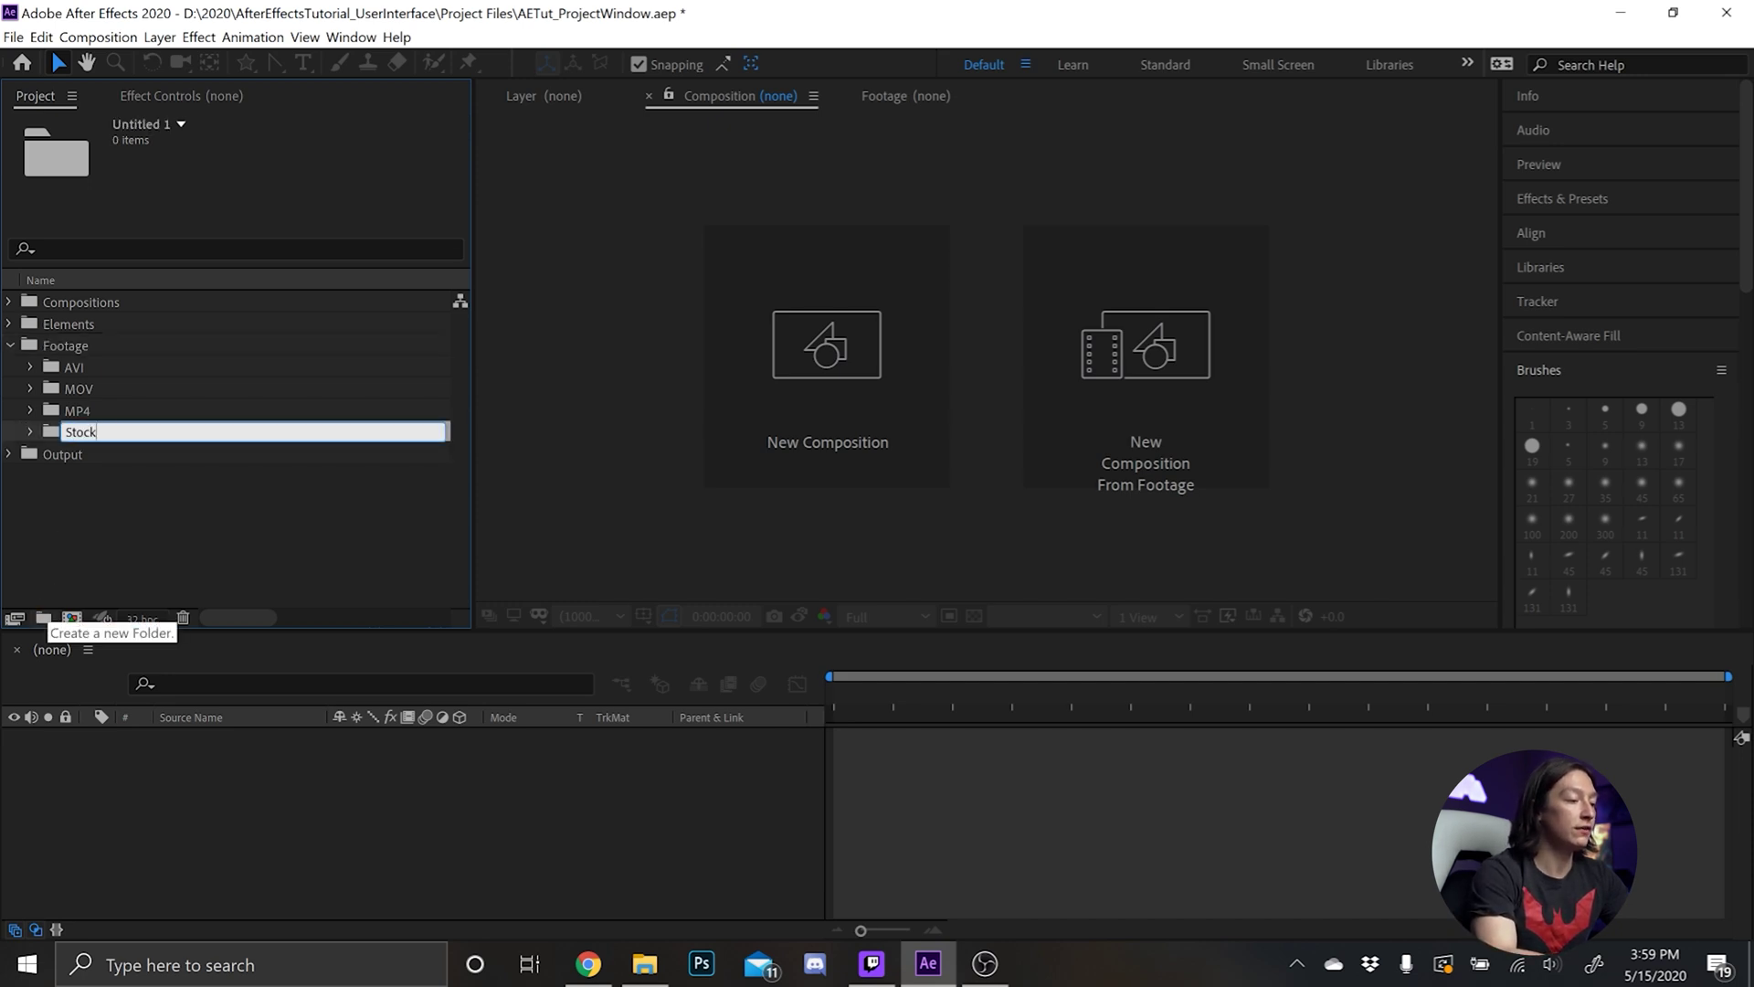
pyautogui.press('Return')
pyautogui.click(93, 346)
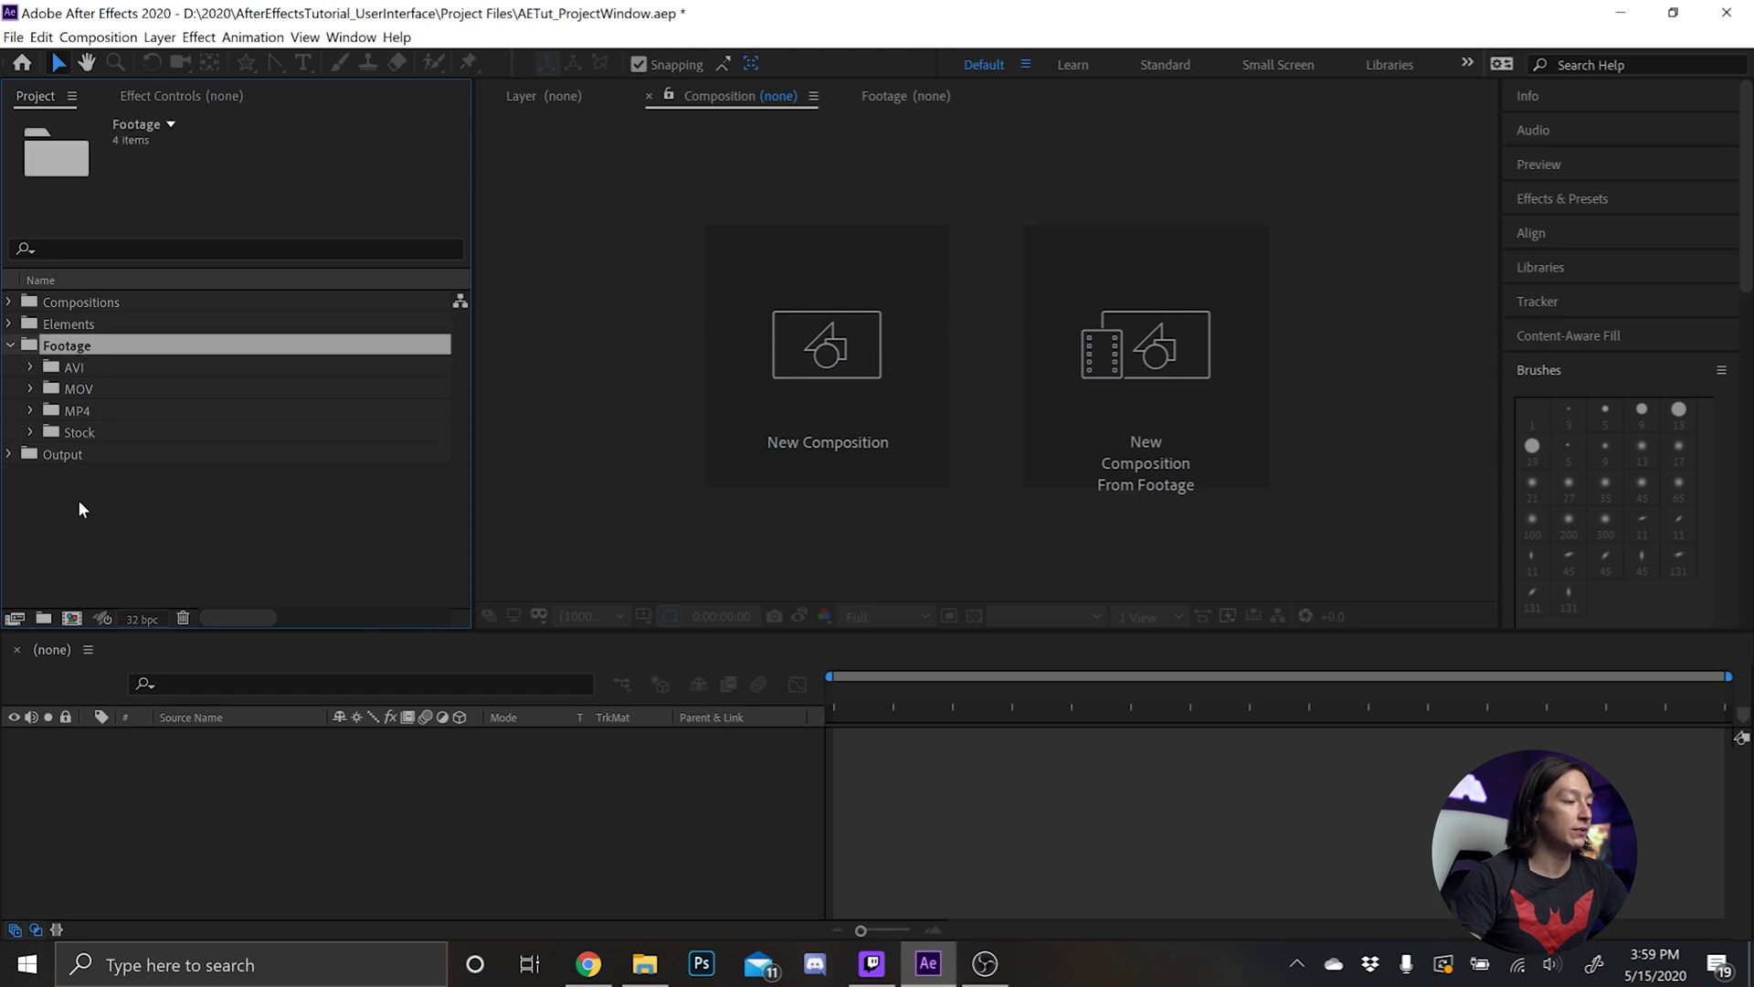
pyautogui.click(43, 618)
pyautogui.write('PN')
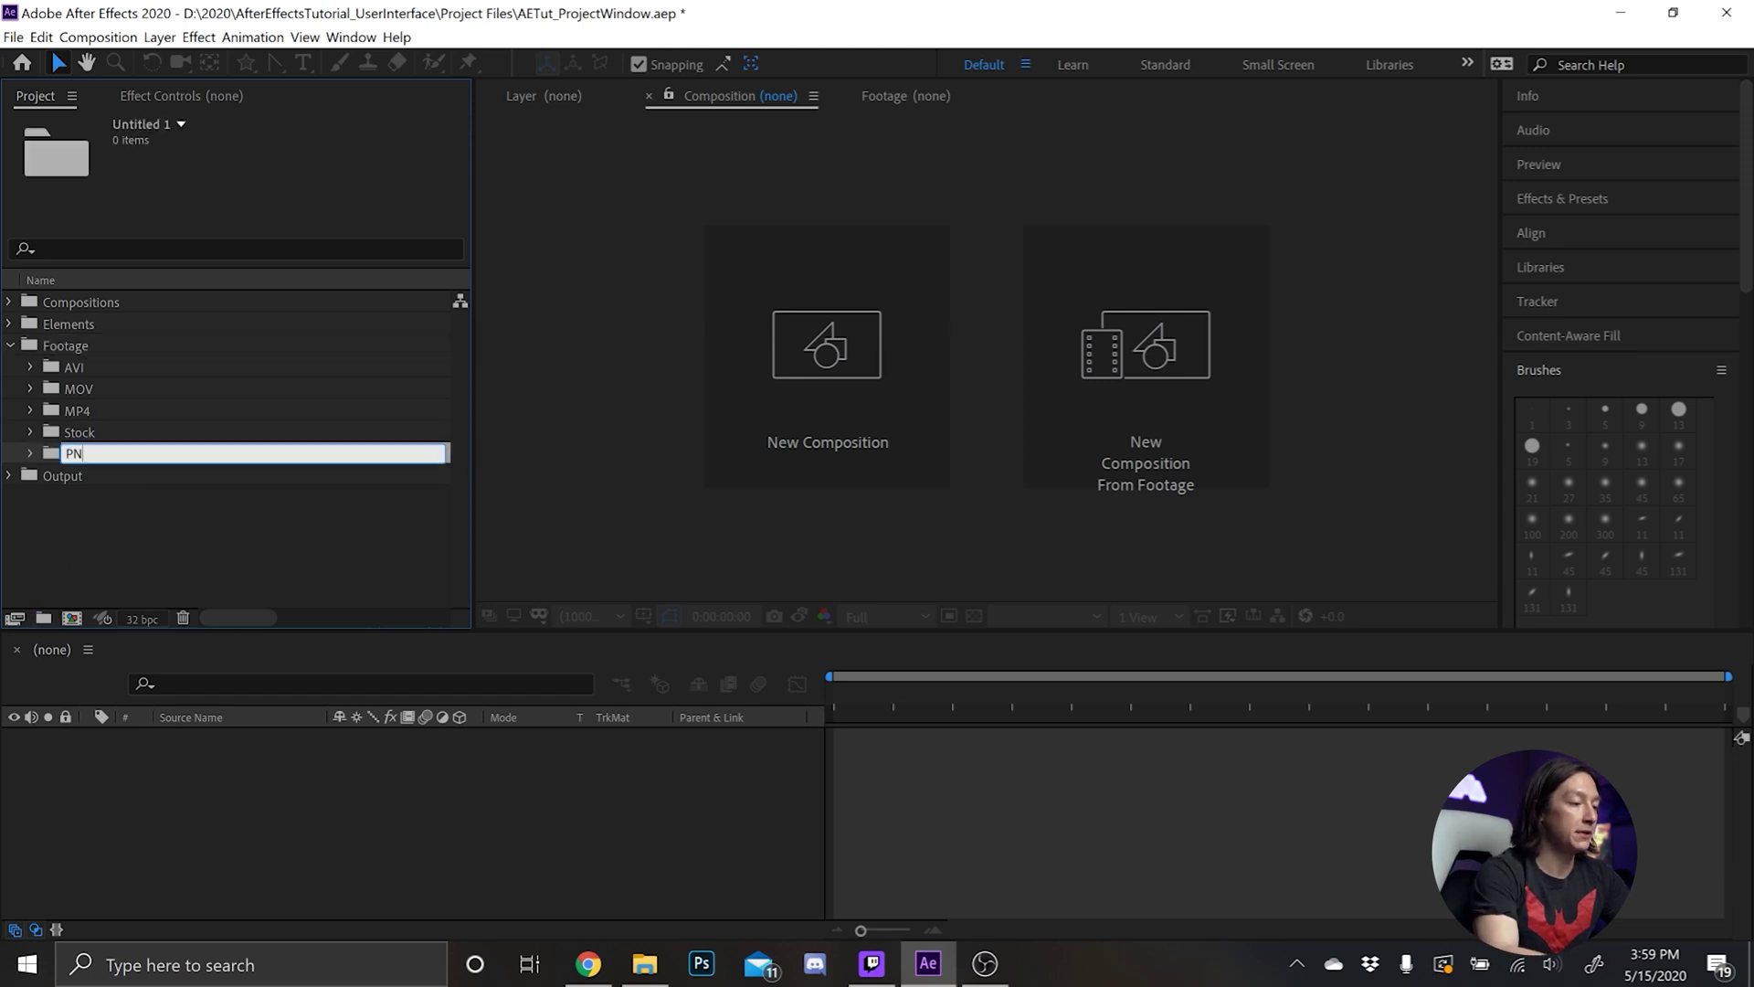
pyautogui.write('G Sequences')
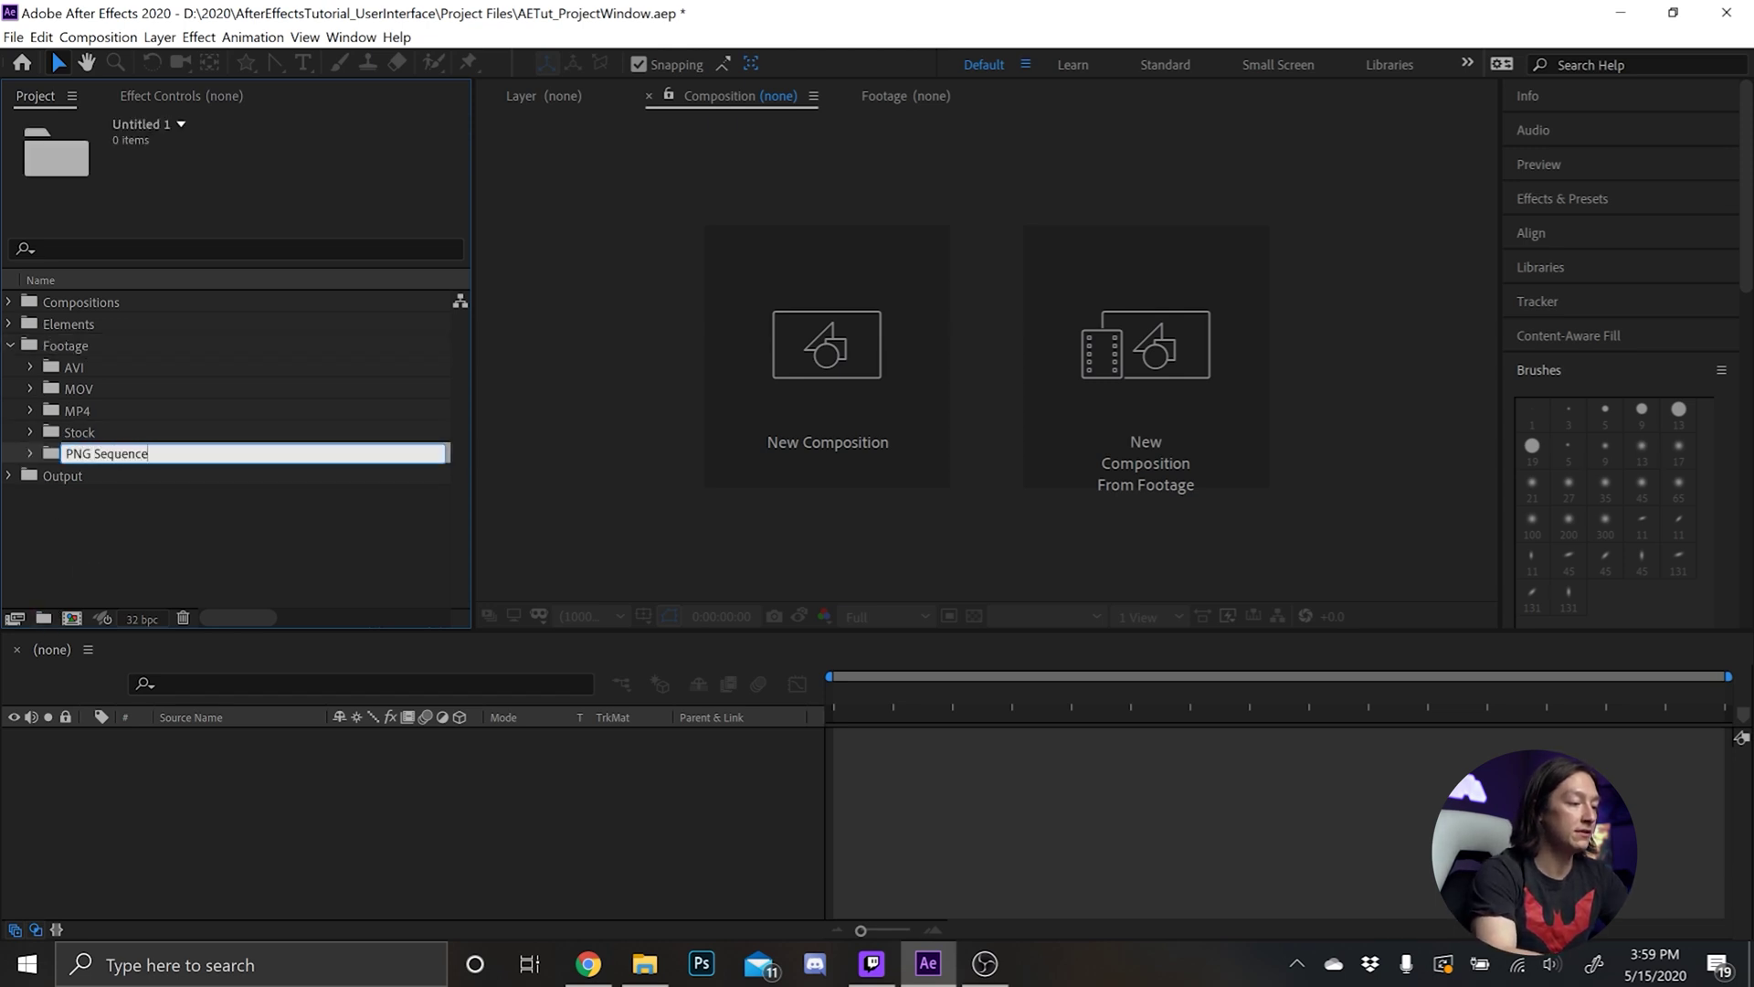
pyautogui.press('Return')
pyautogui.click(97, 561)
pyautogui.click(61, 345)
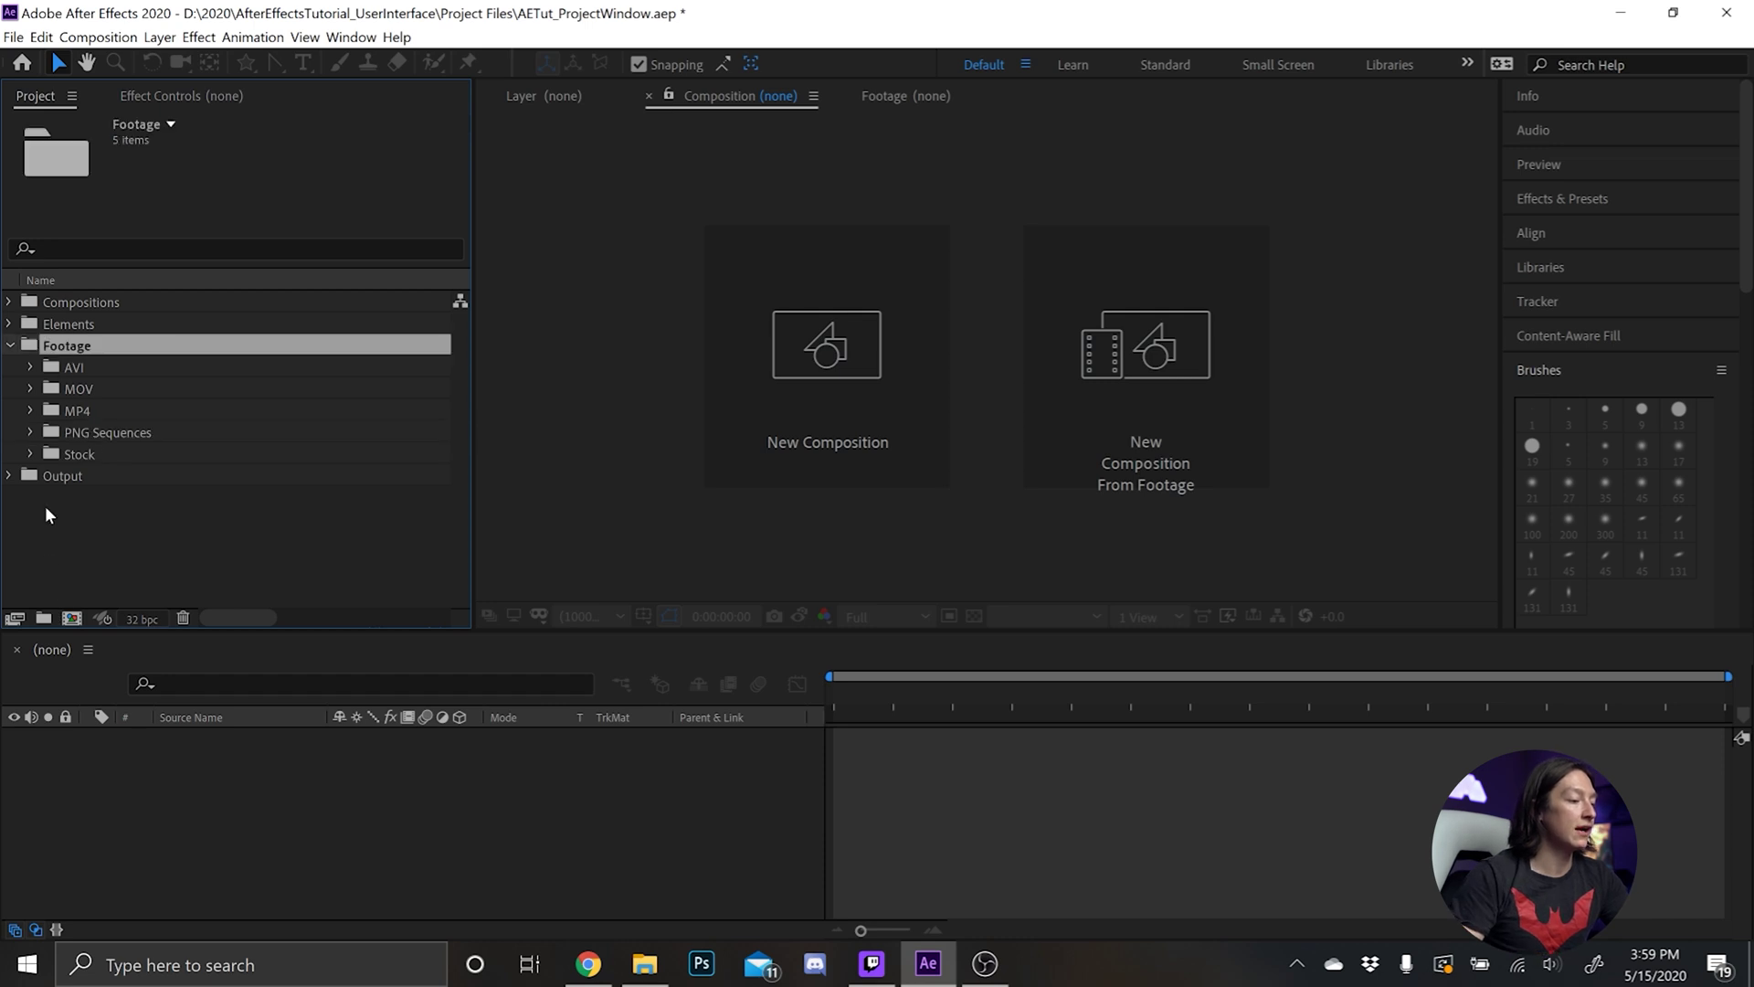
pyautogui.click(43, 619)
pyautogui.write('JPEG')
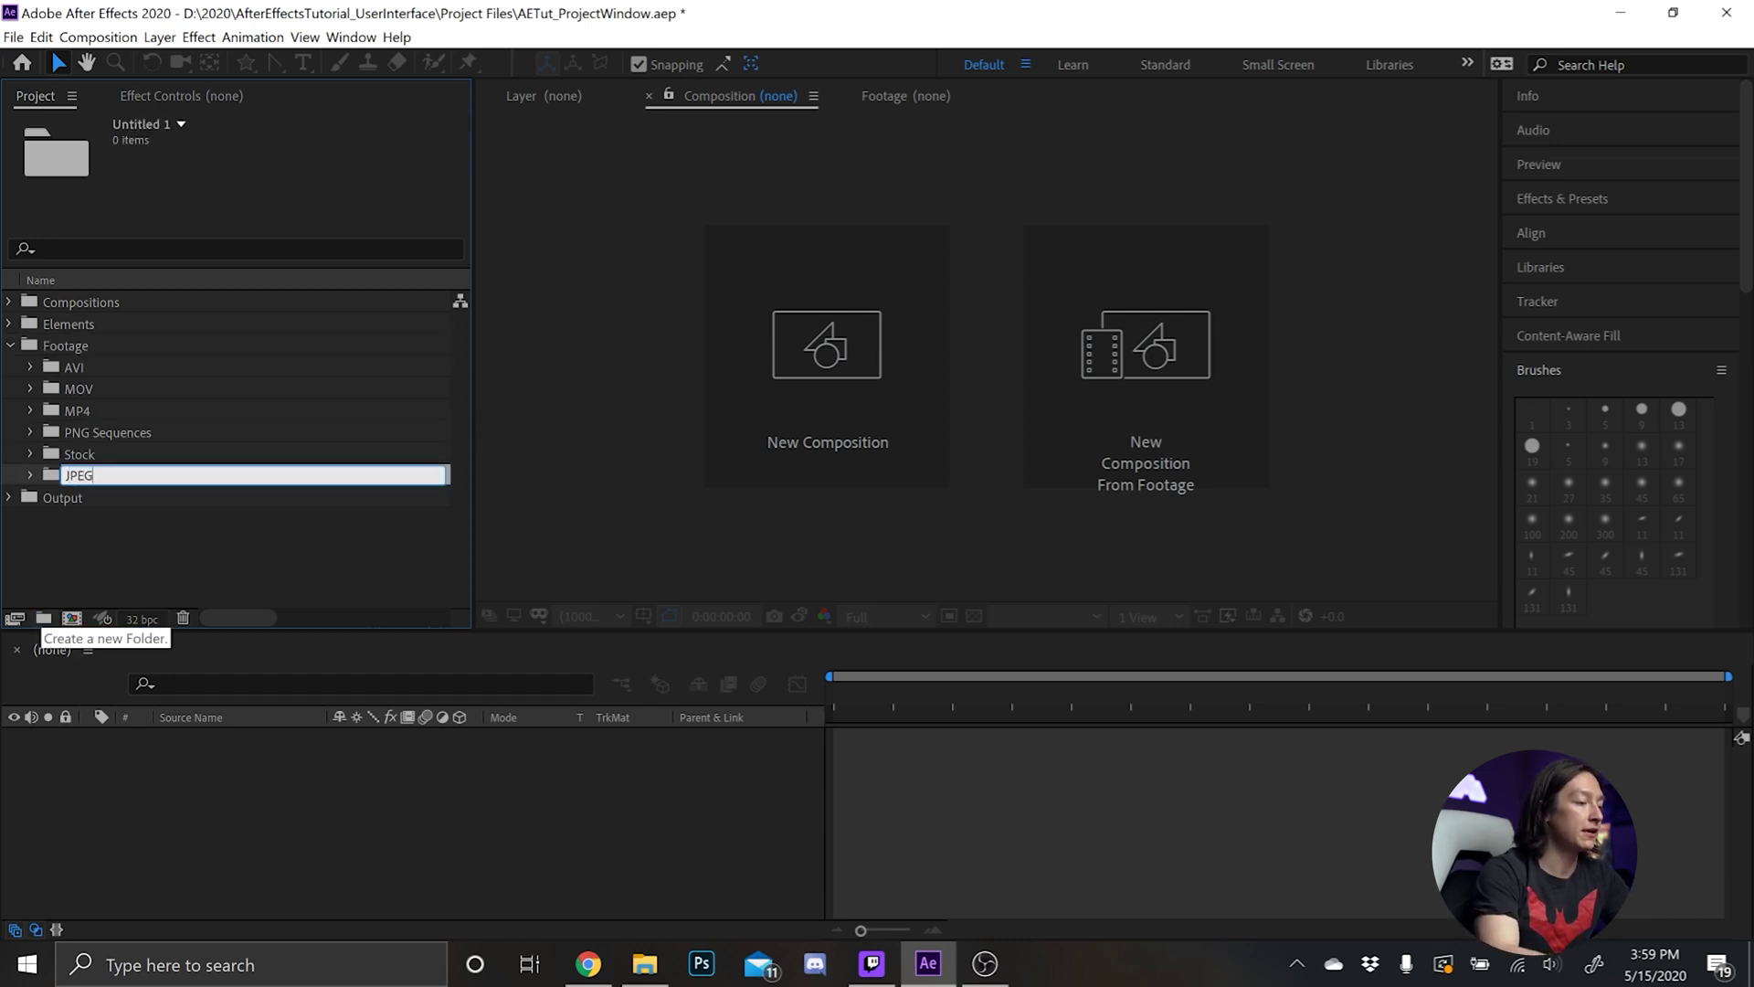
pyautogui.write(' Sequences')
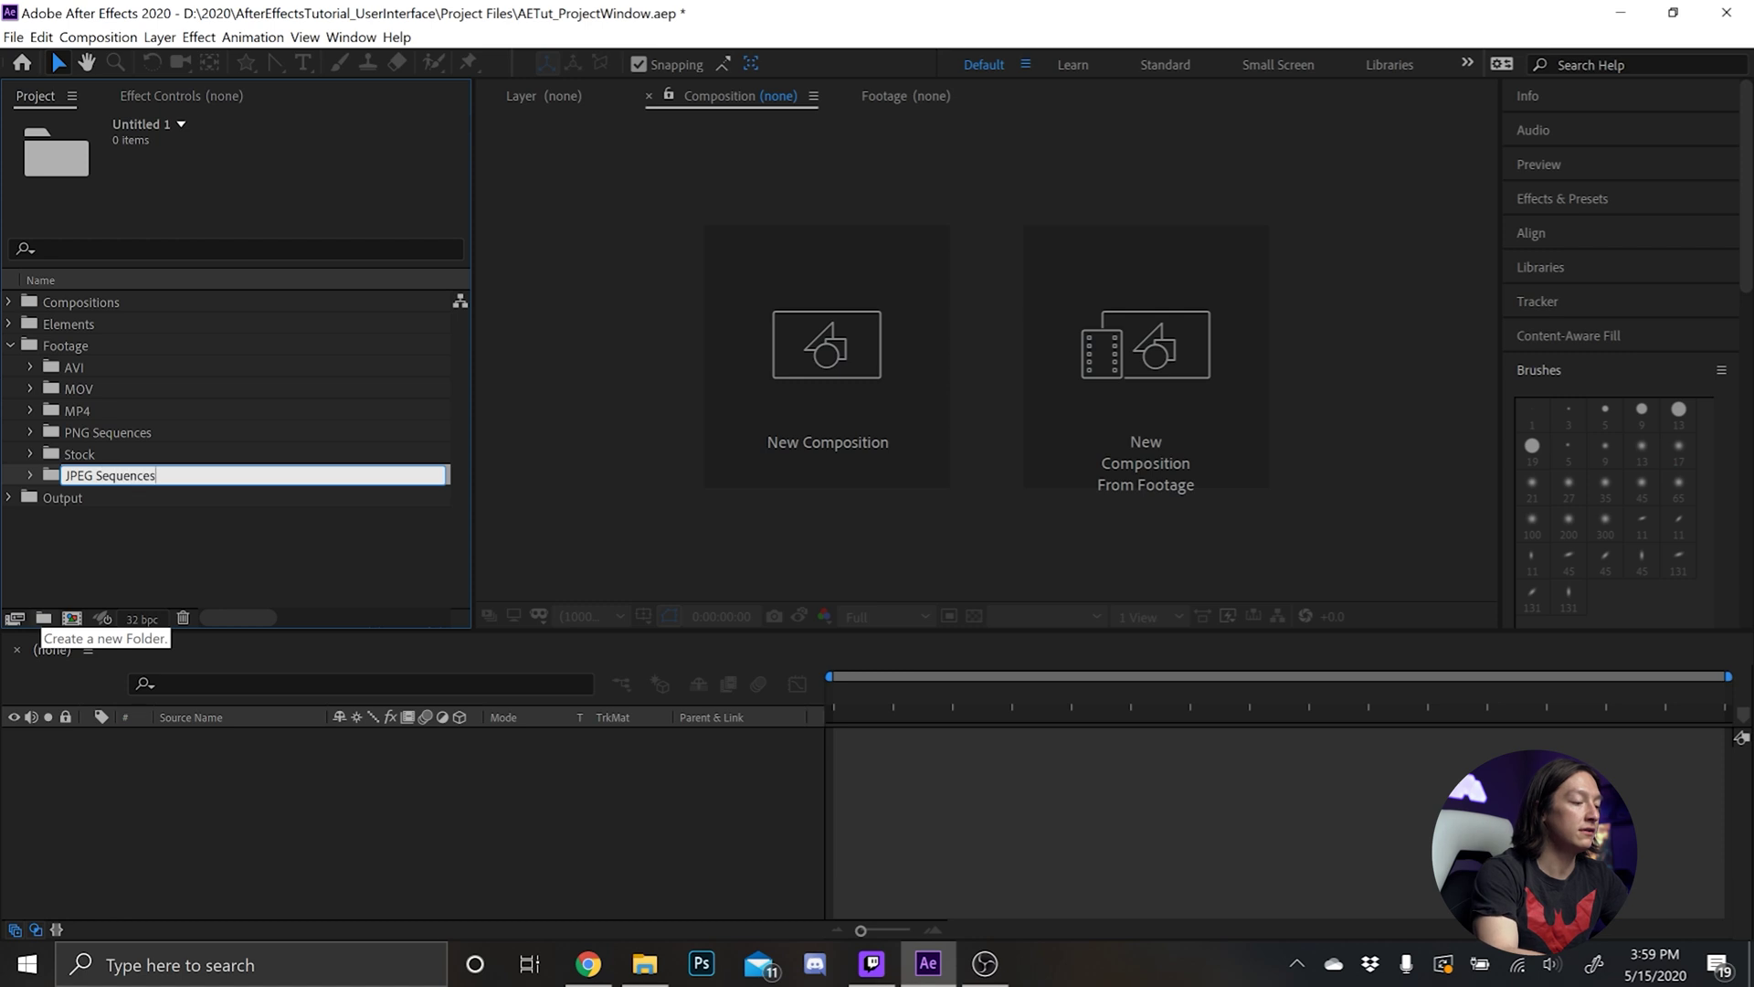
pyautogui.press('Return')
pyautogui.click(117, 587)
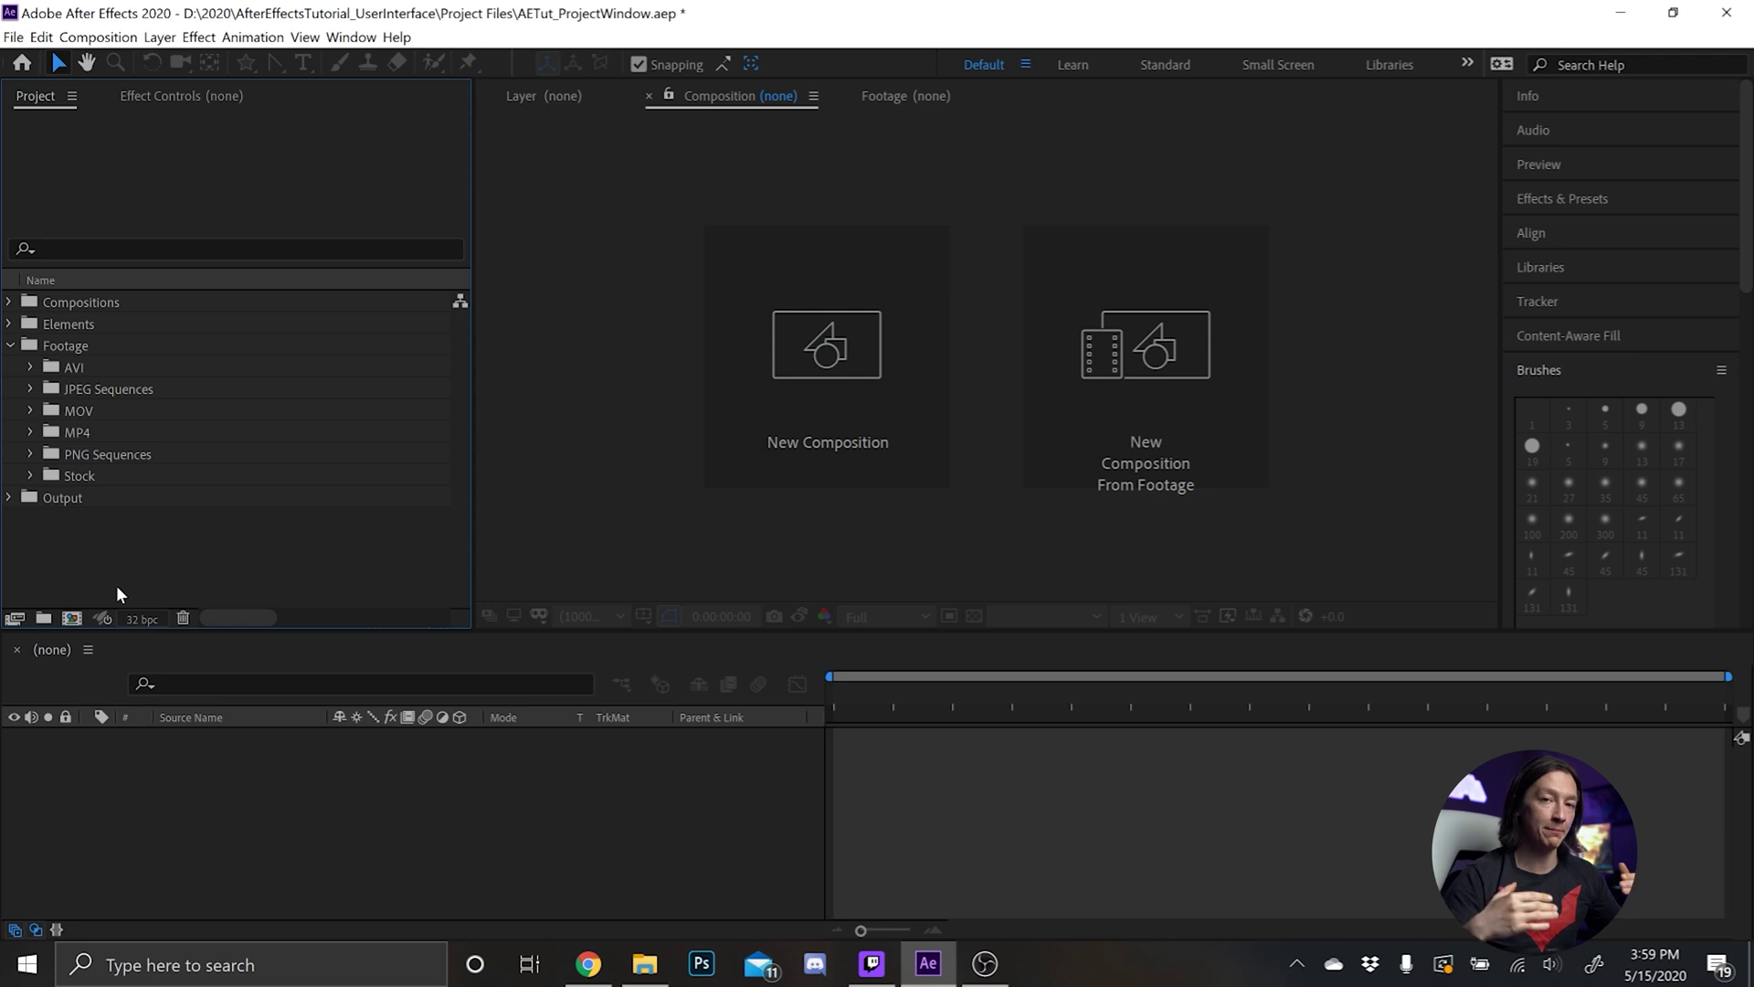
# Collapse Footage and create a top-level Music folder
pyautogui.click(9, 347)
pyautogui.click(43, 618)
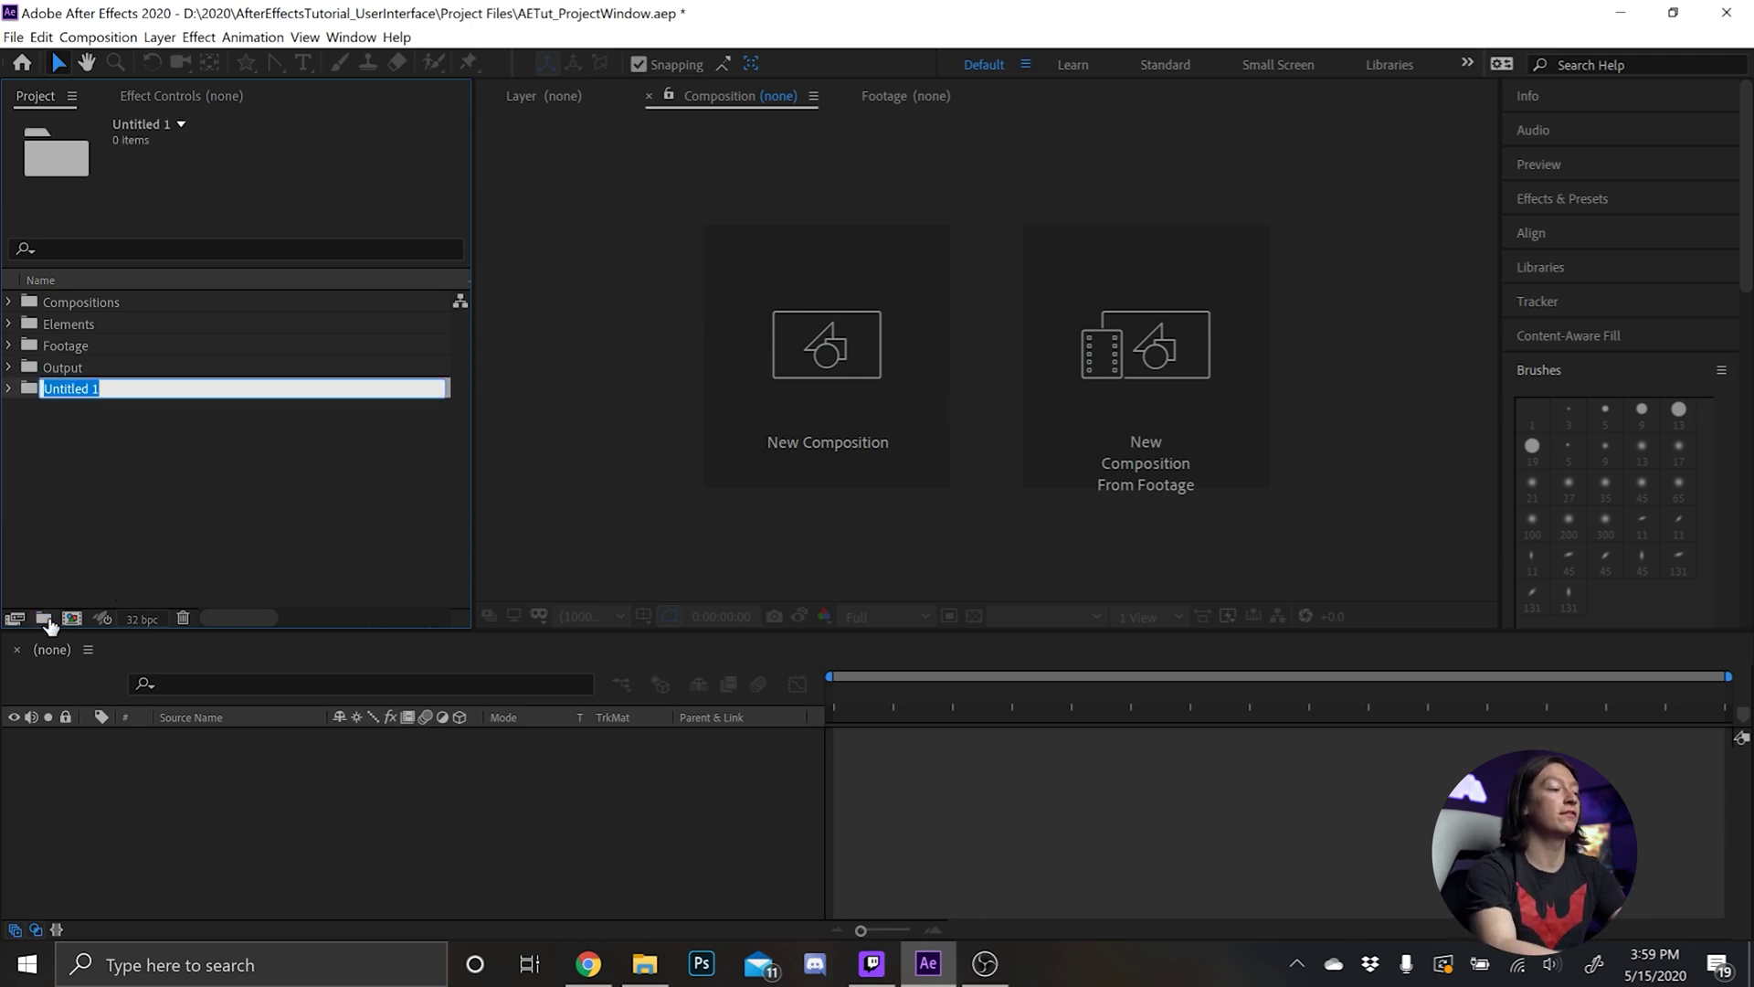
pyautogui.write('Music')
pyautogui.press('Return')
pyautogui.click(99, 541)
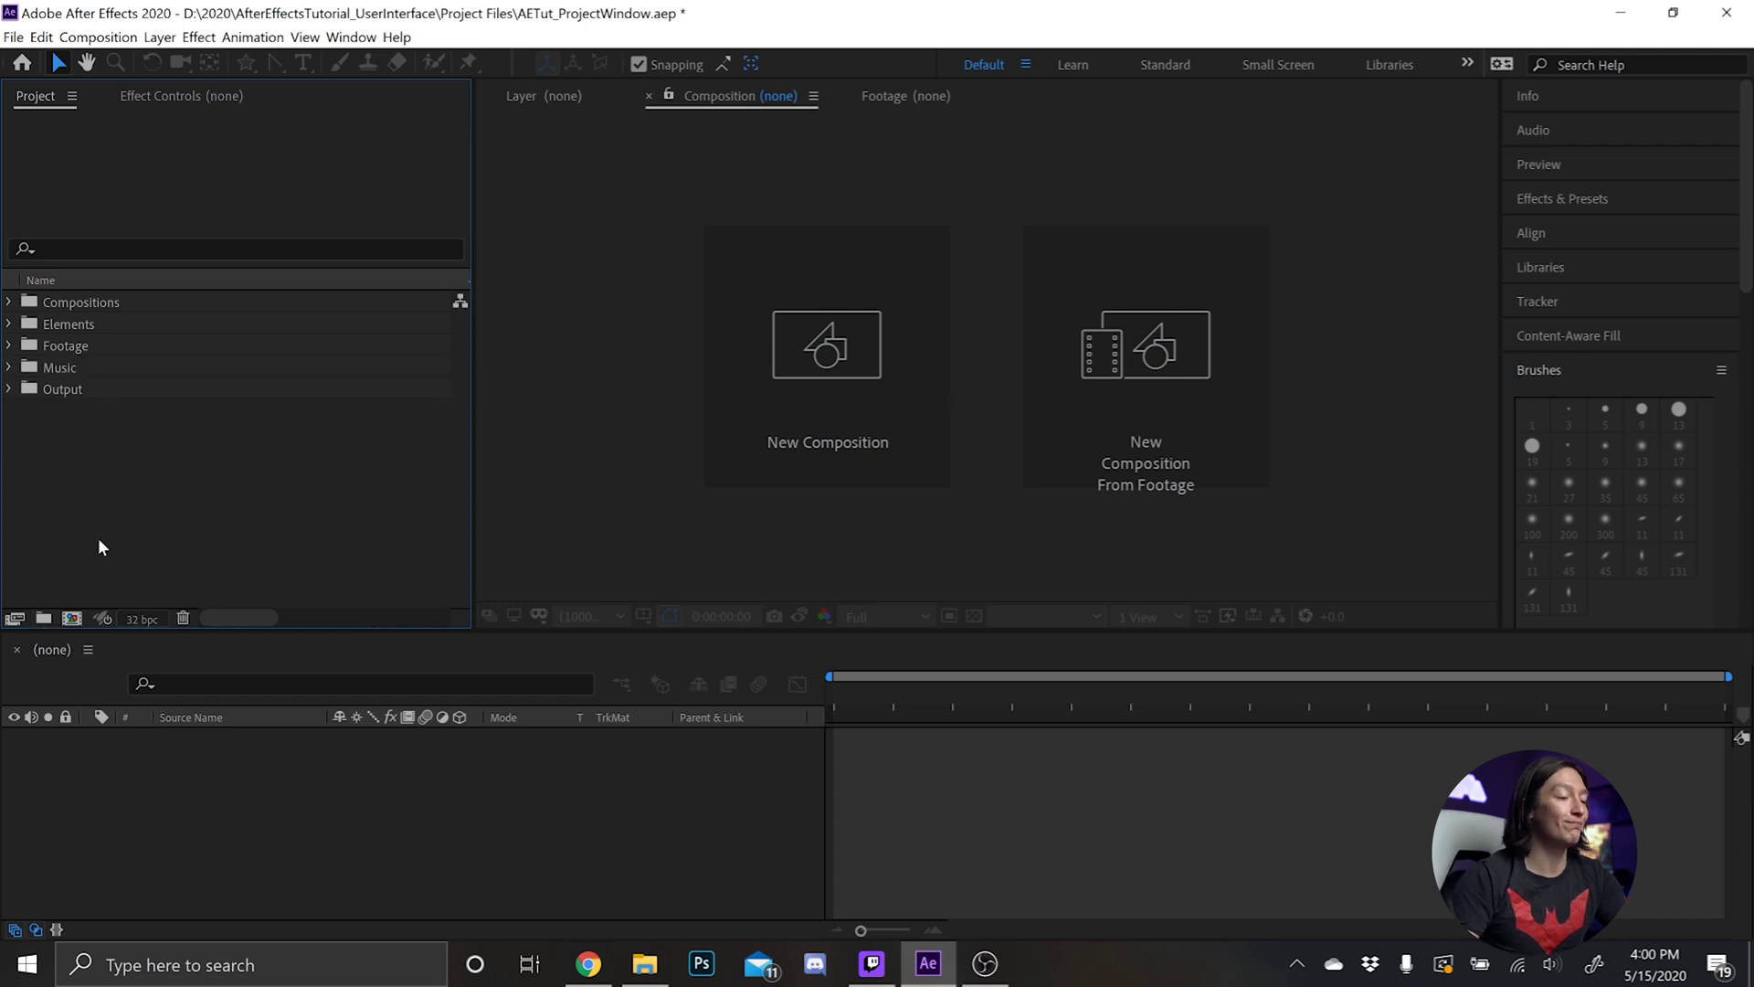
# Create top-level SFX and Audio folders
pyautogui.click(44, 618)
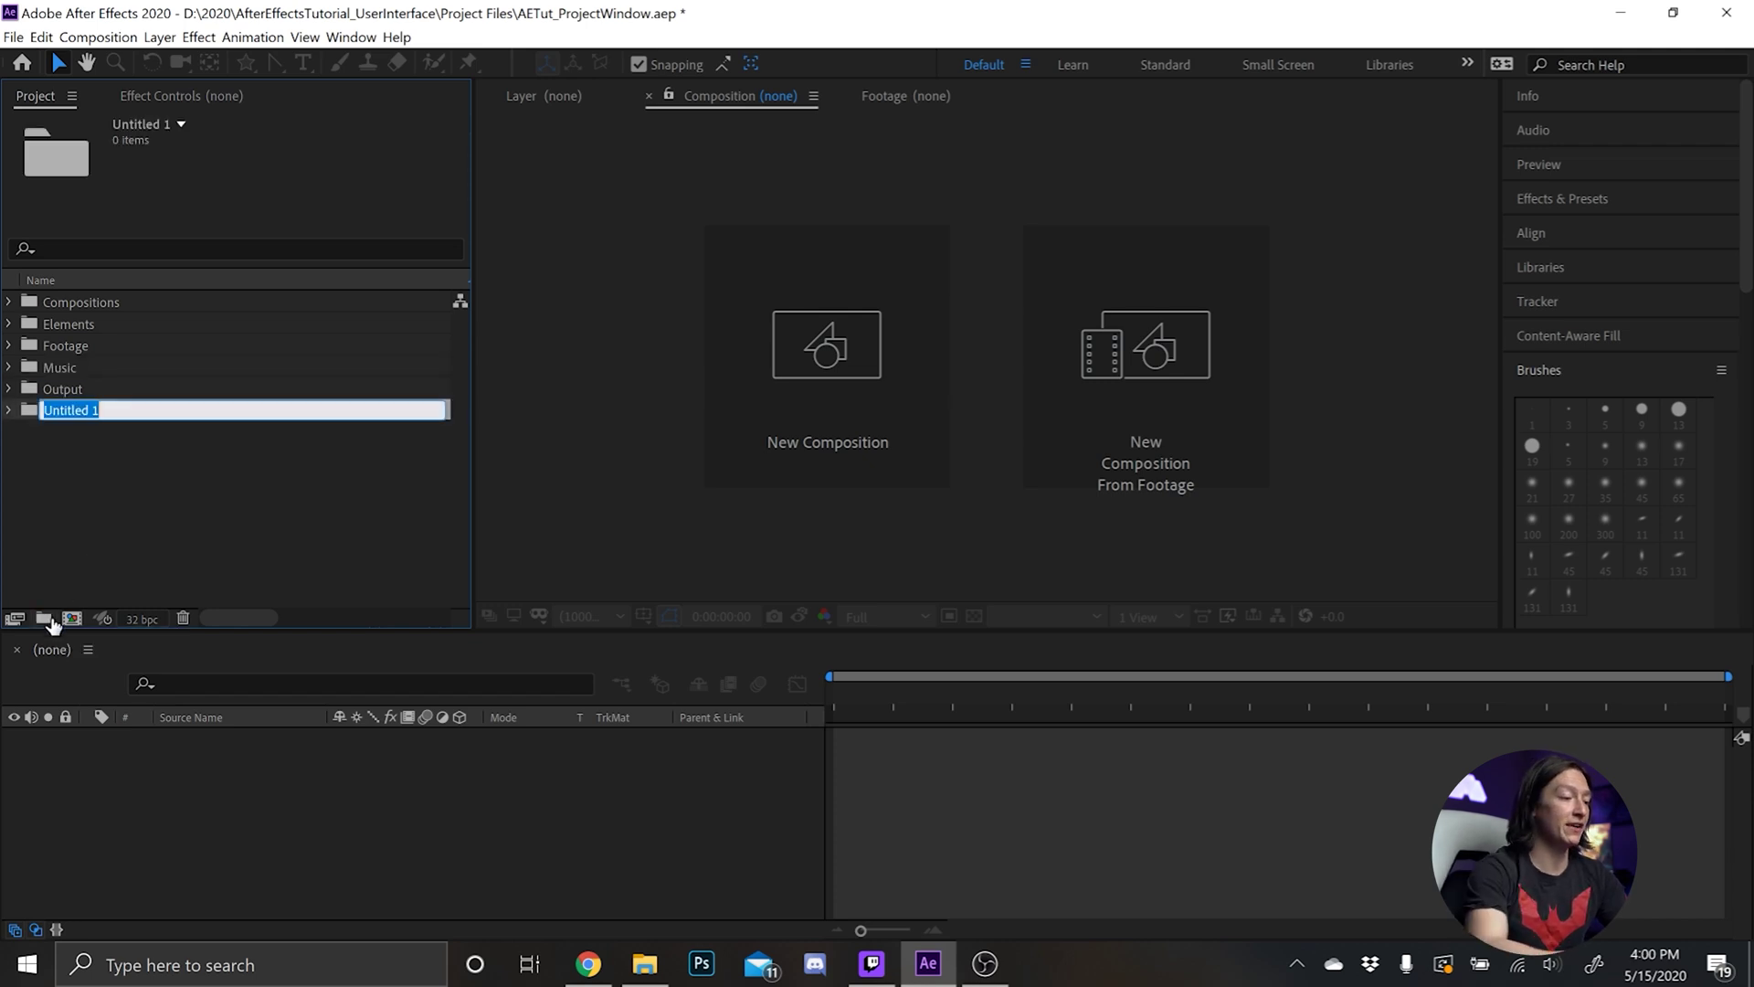
pyautogui.write('SFX')
pyautogui.press('Return')
pyautogui.click(143, 541)
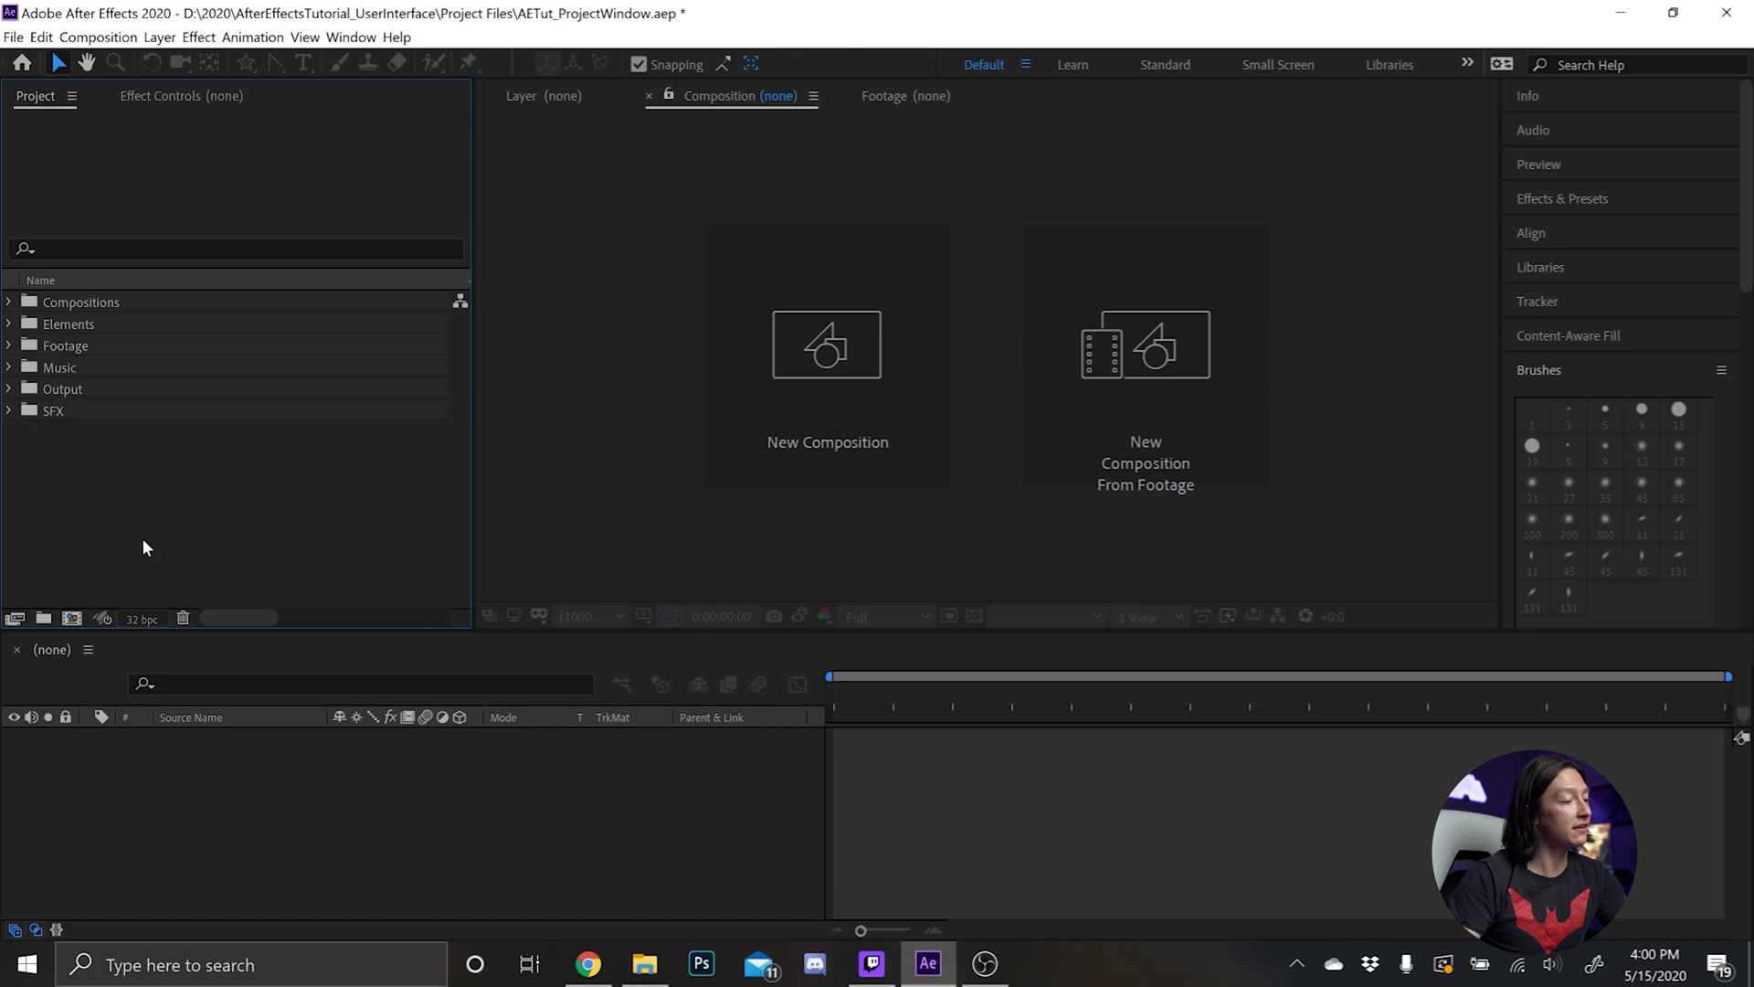
pyautogui.click(43, 619)
pyautogui.write('Audio')
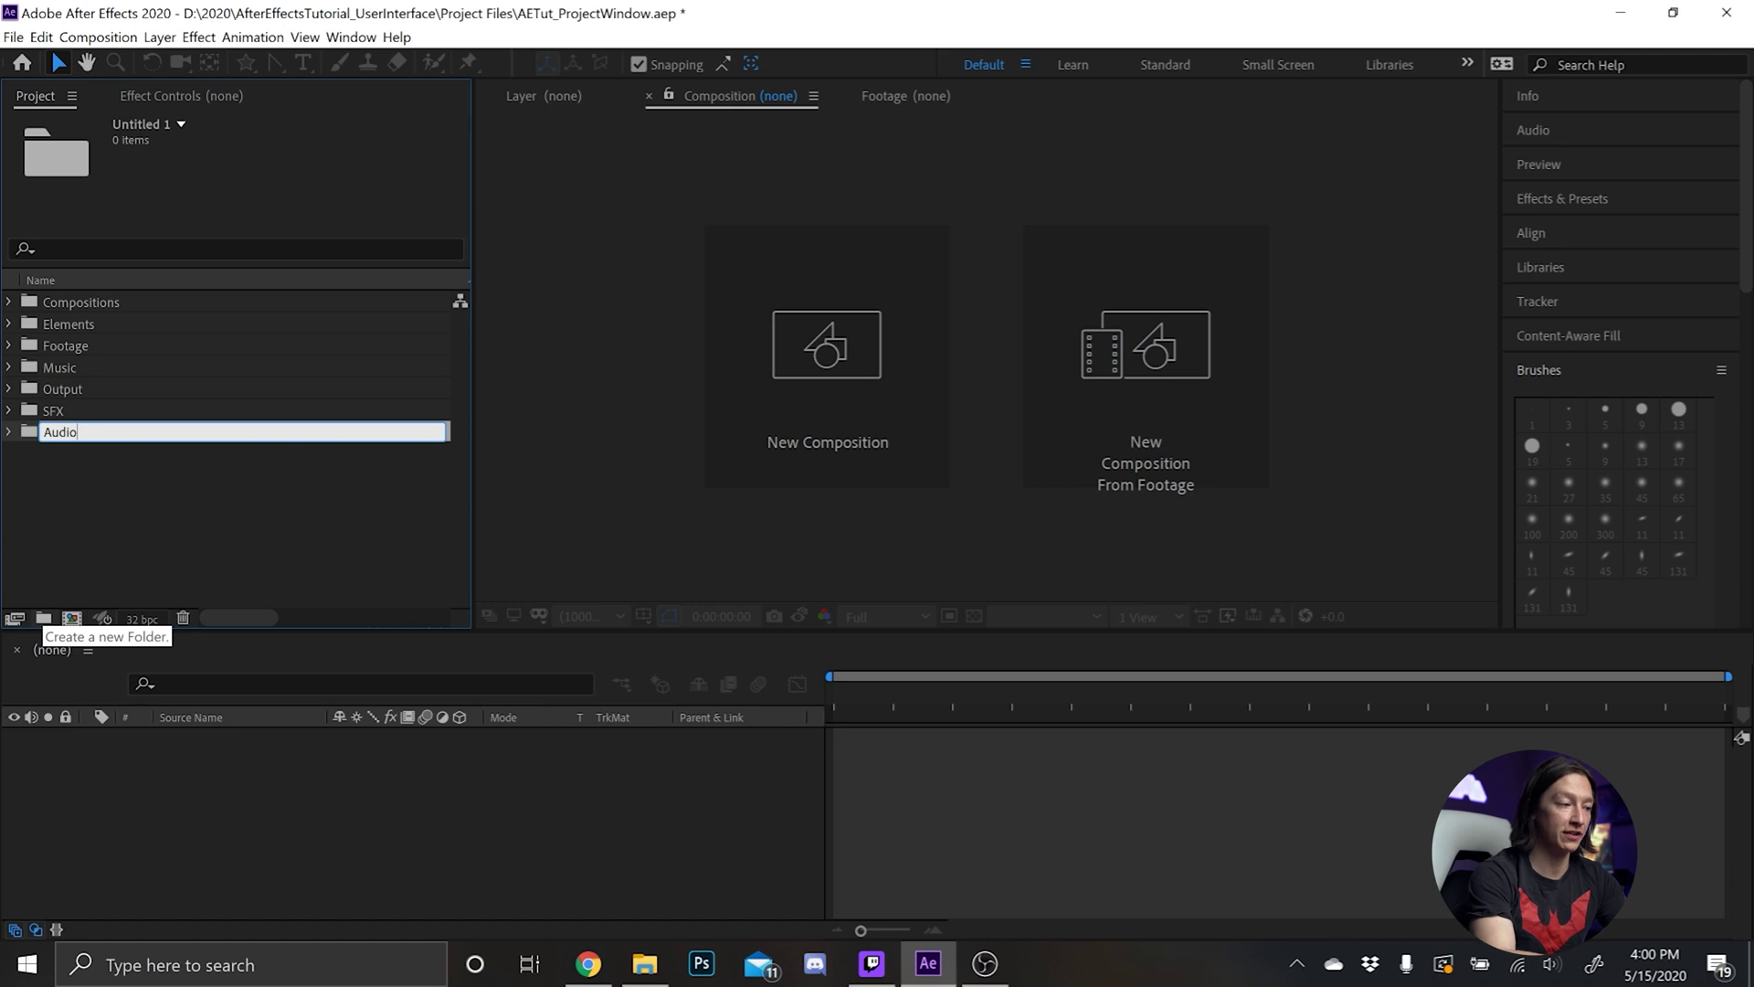
pyautogui.press('Return')
pyautogui.click(128, 539)
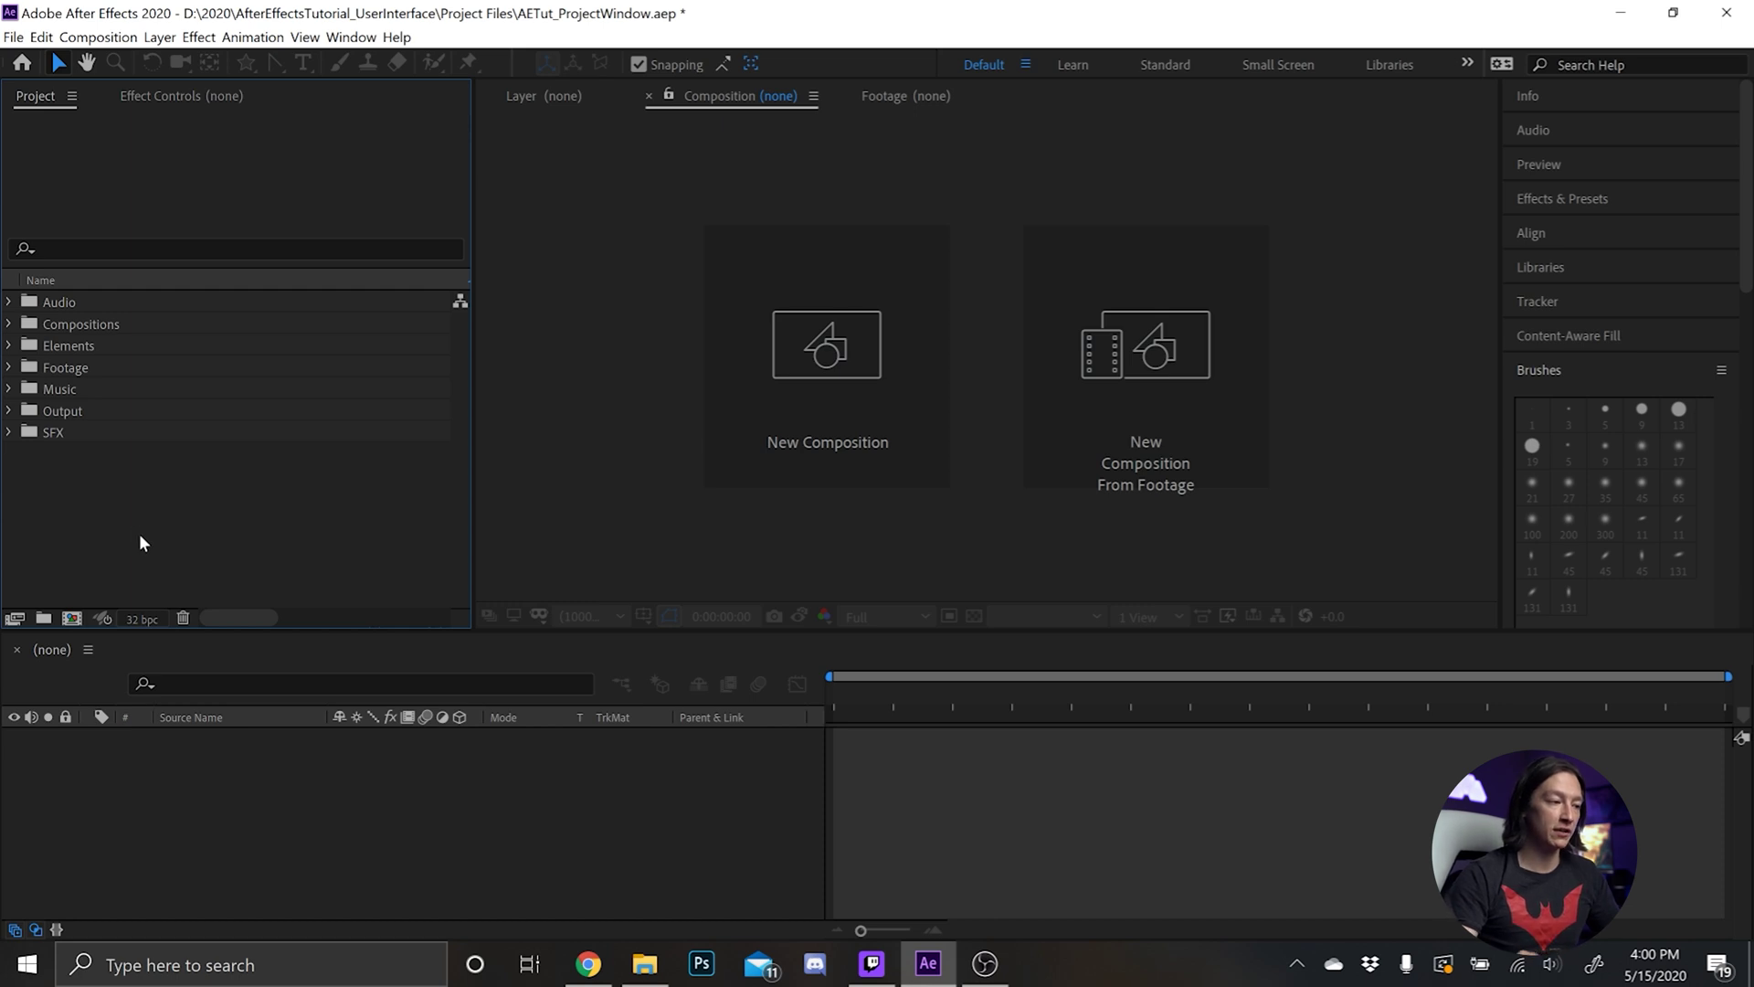
# With the Output folder selected, create a new composition from the Project panel
pyautogui.click(47, 410)
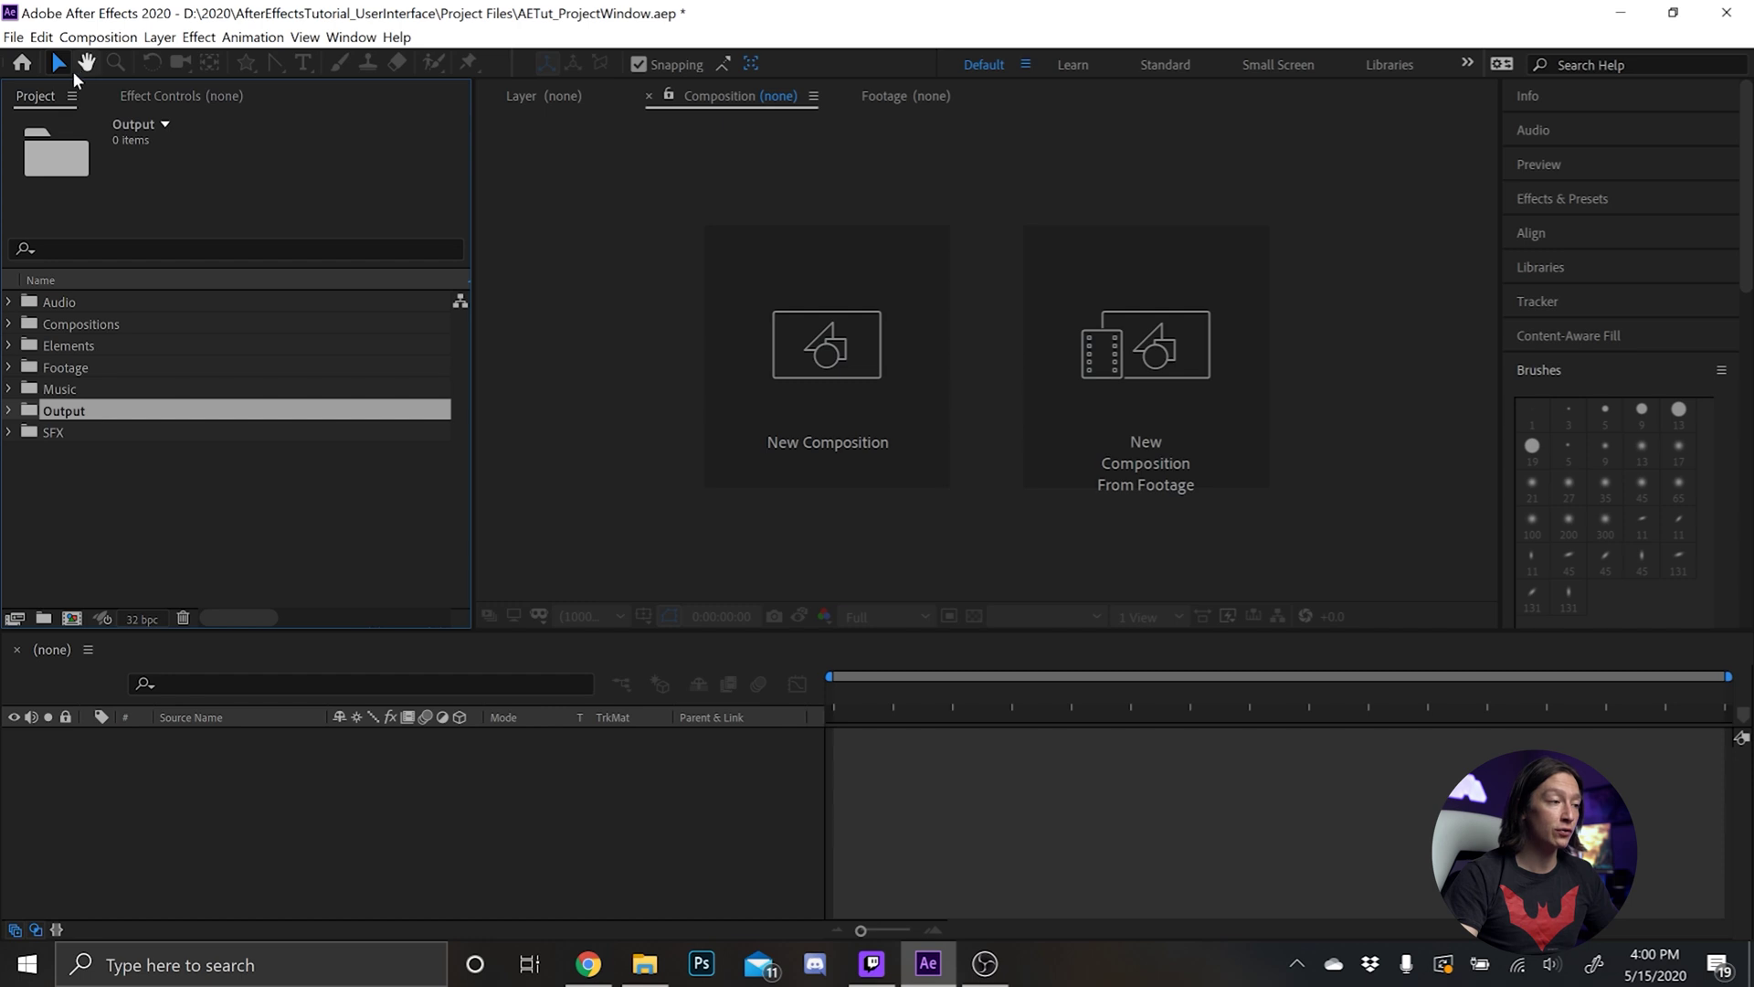
pyautogui.click(98, 36)
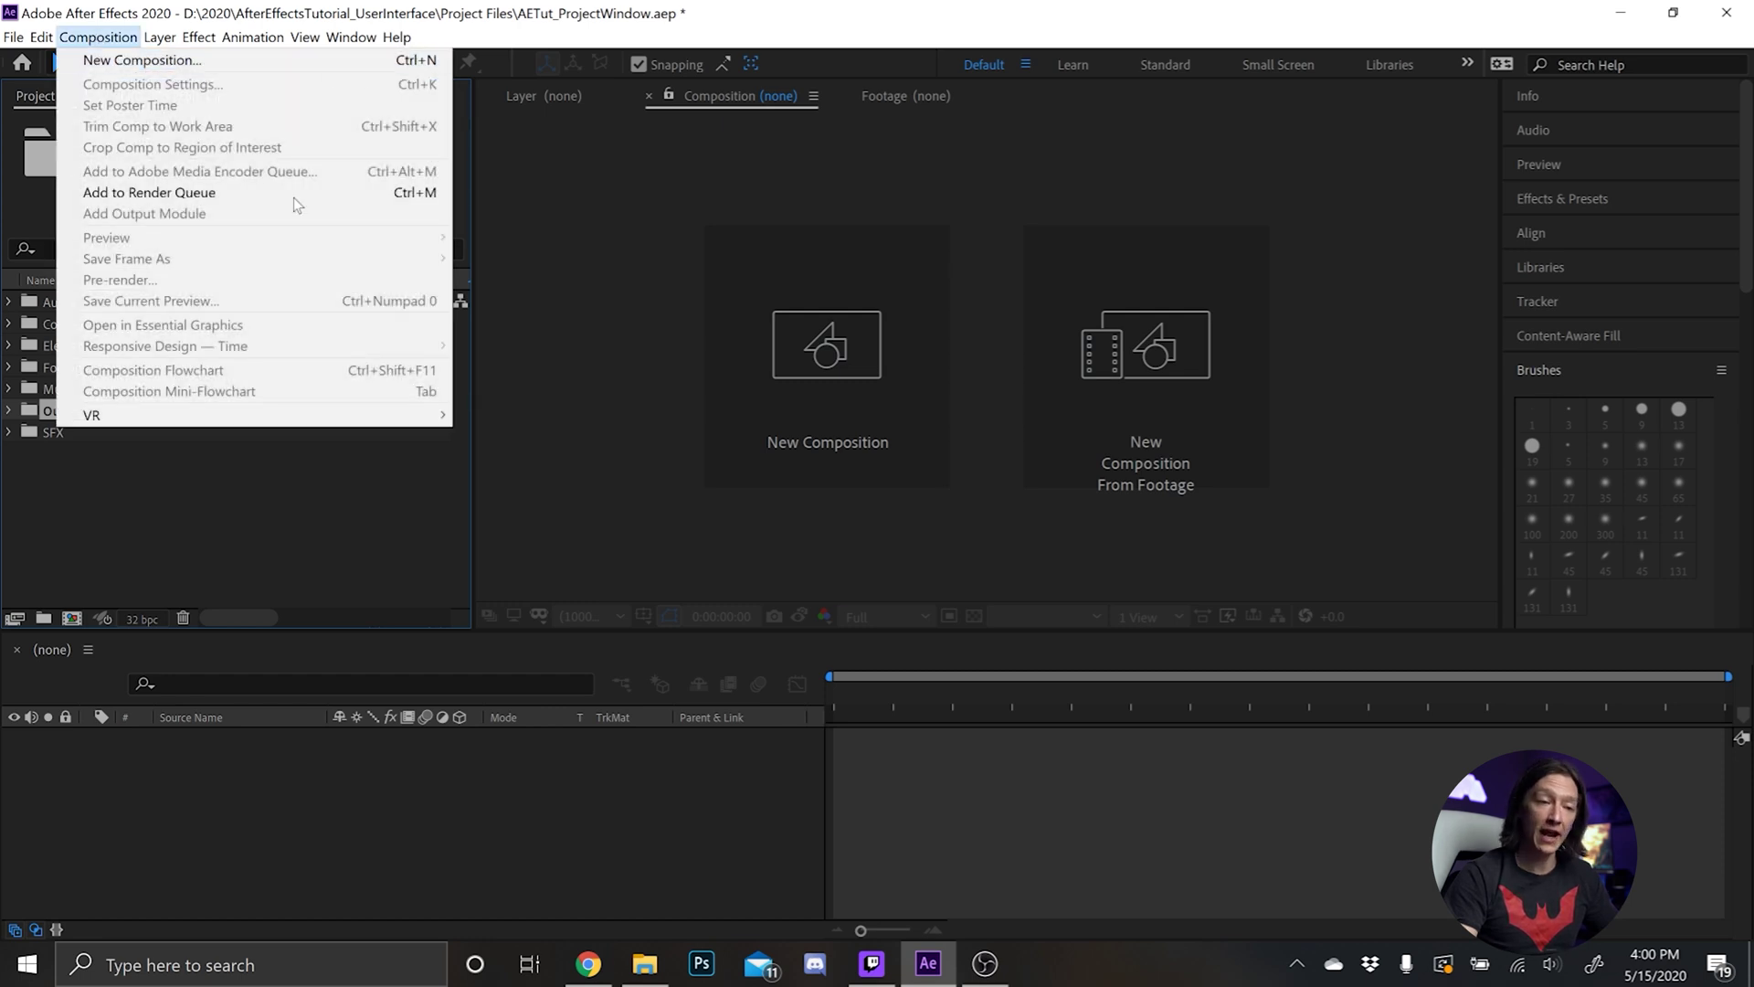
pyautogui.click(139, 550)
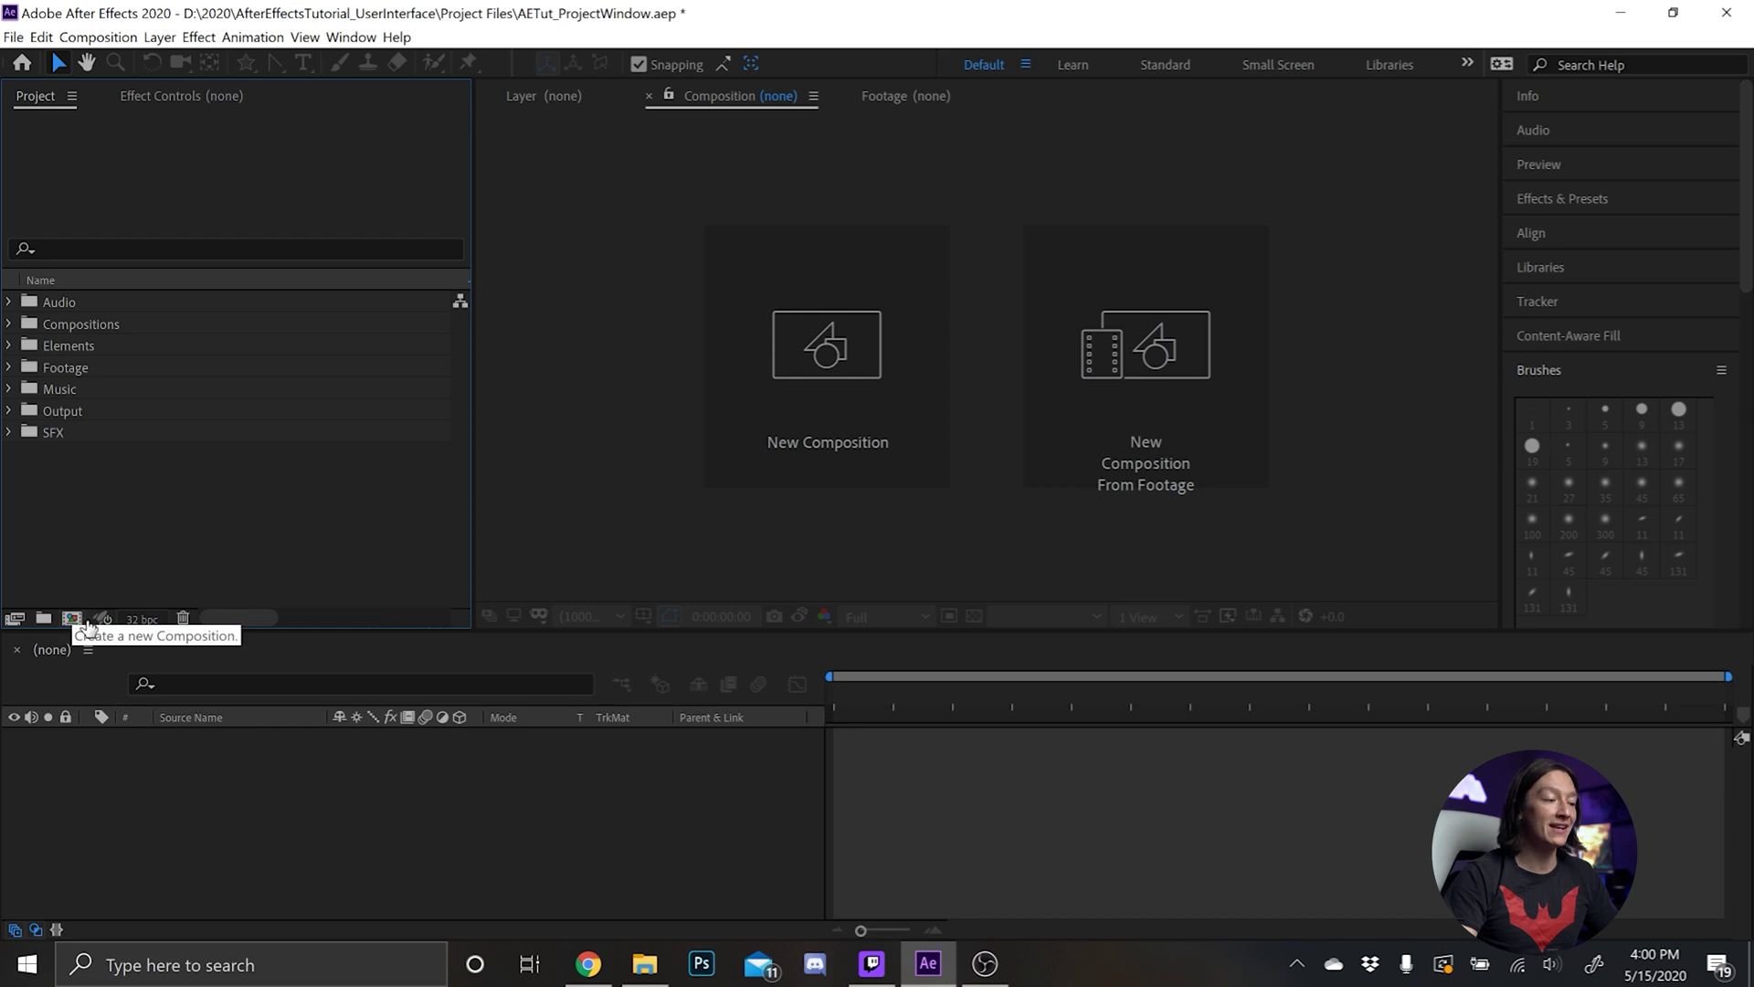
pyautogui.click(73, 411)
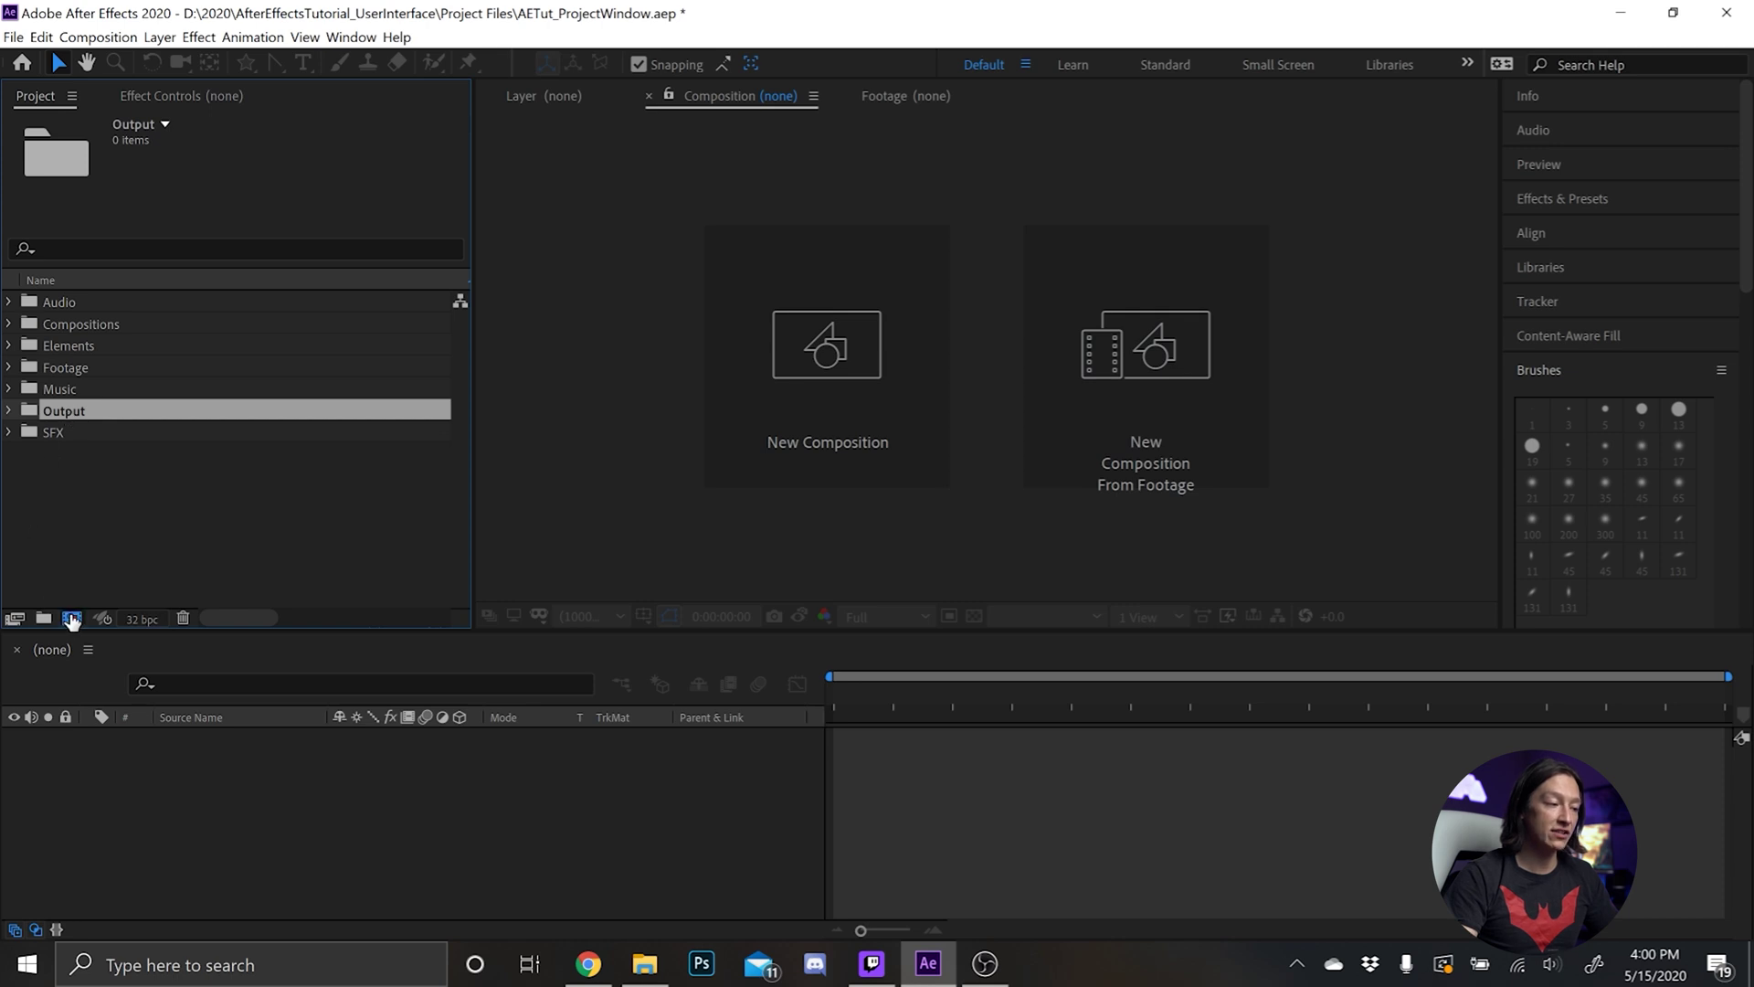
pyautogui.click(71, 618)
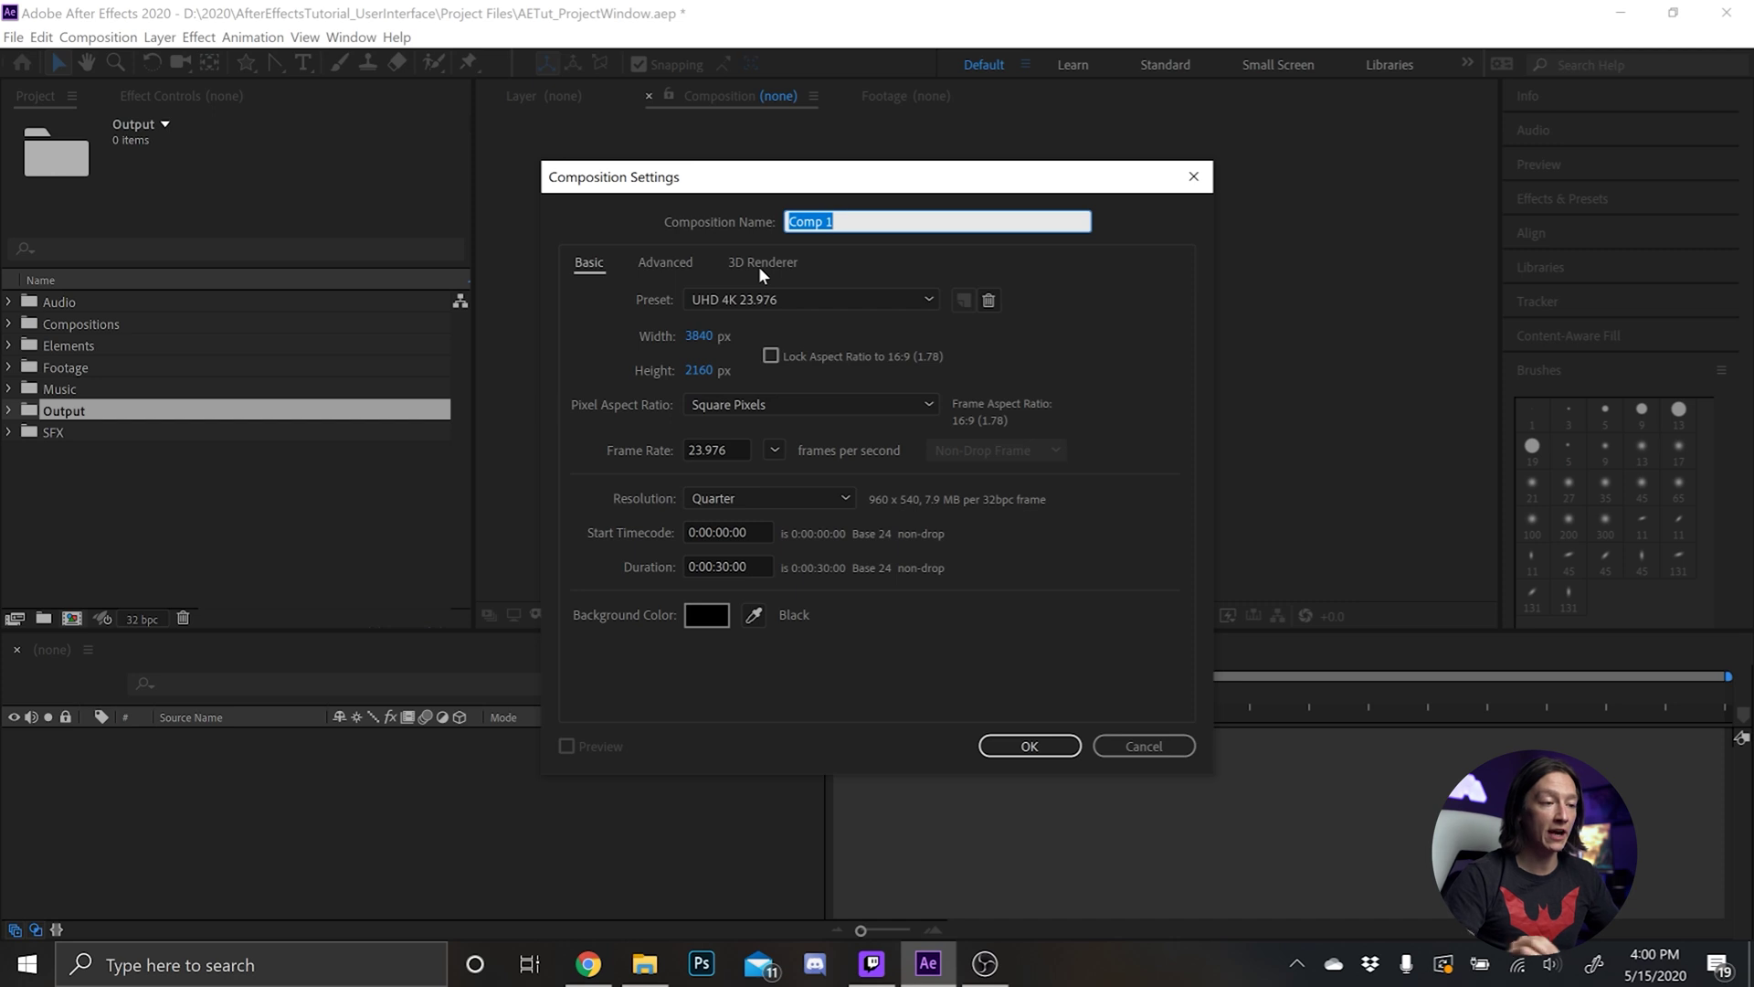
# Keep the UHD 4K 23.976 preset and set the duration to 1500 (15 seconds)
pyautogui.click(729, 299)
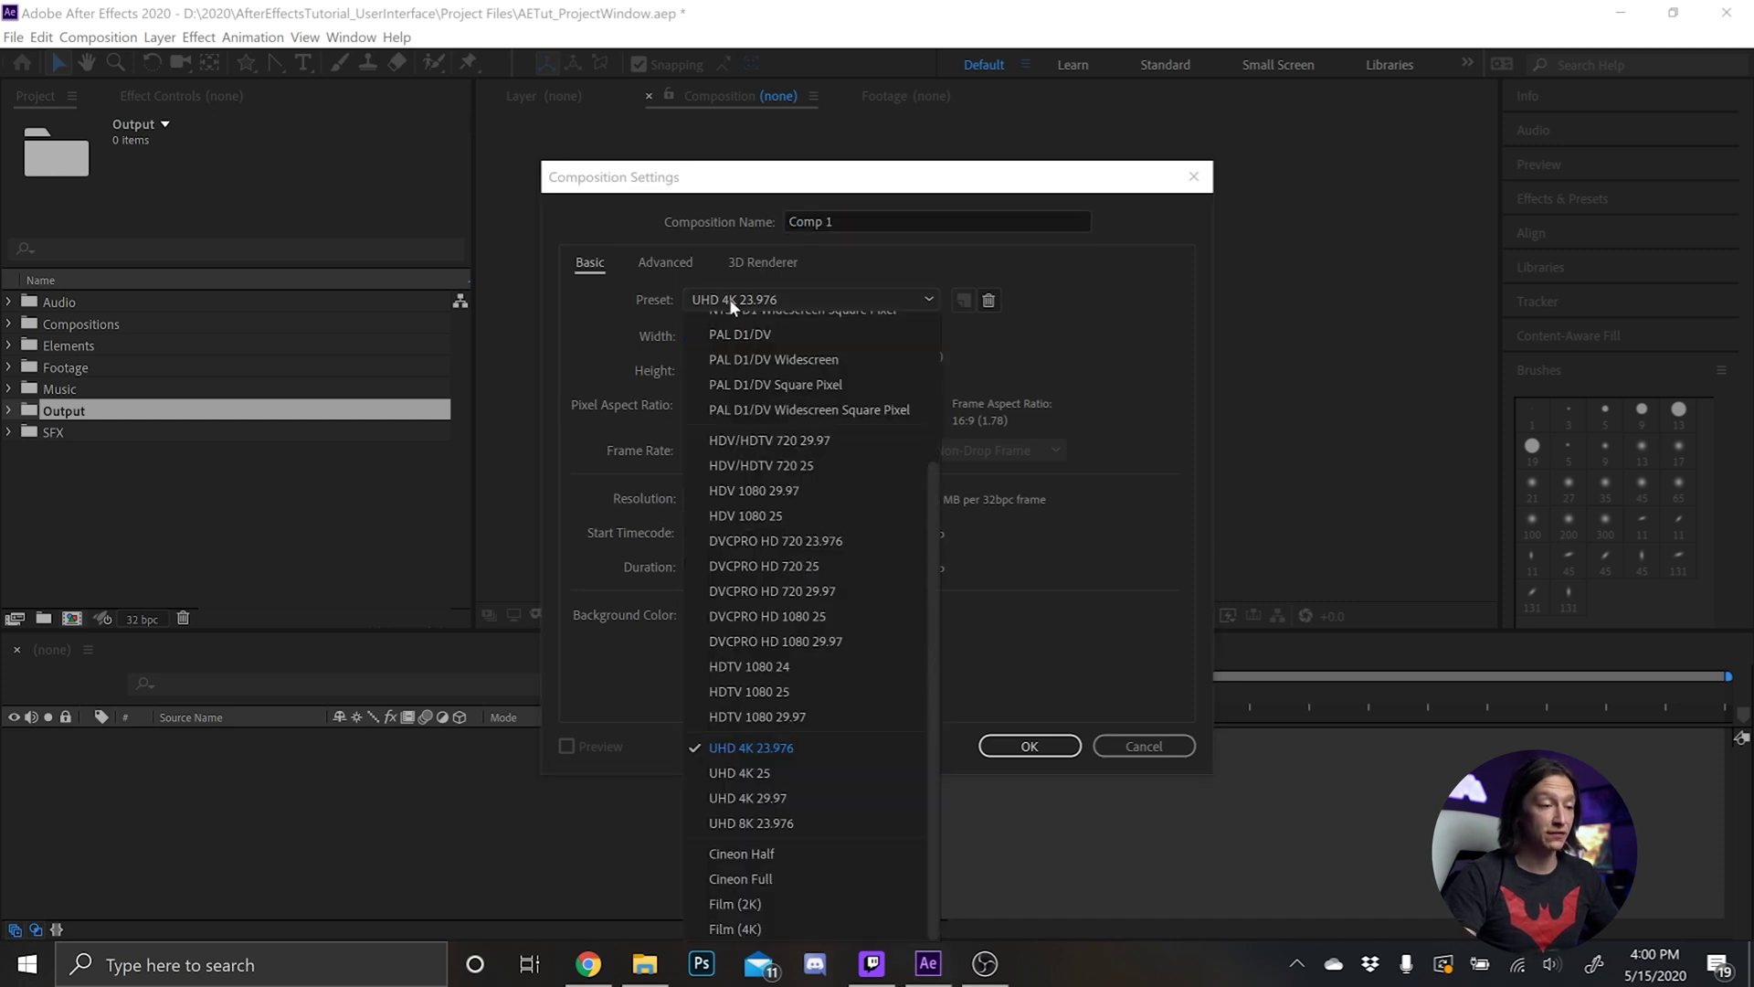
pyautogui.click(742, 753)
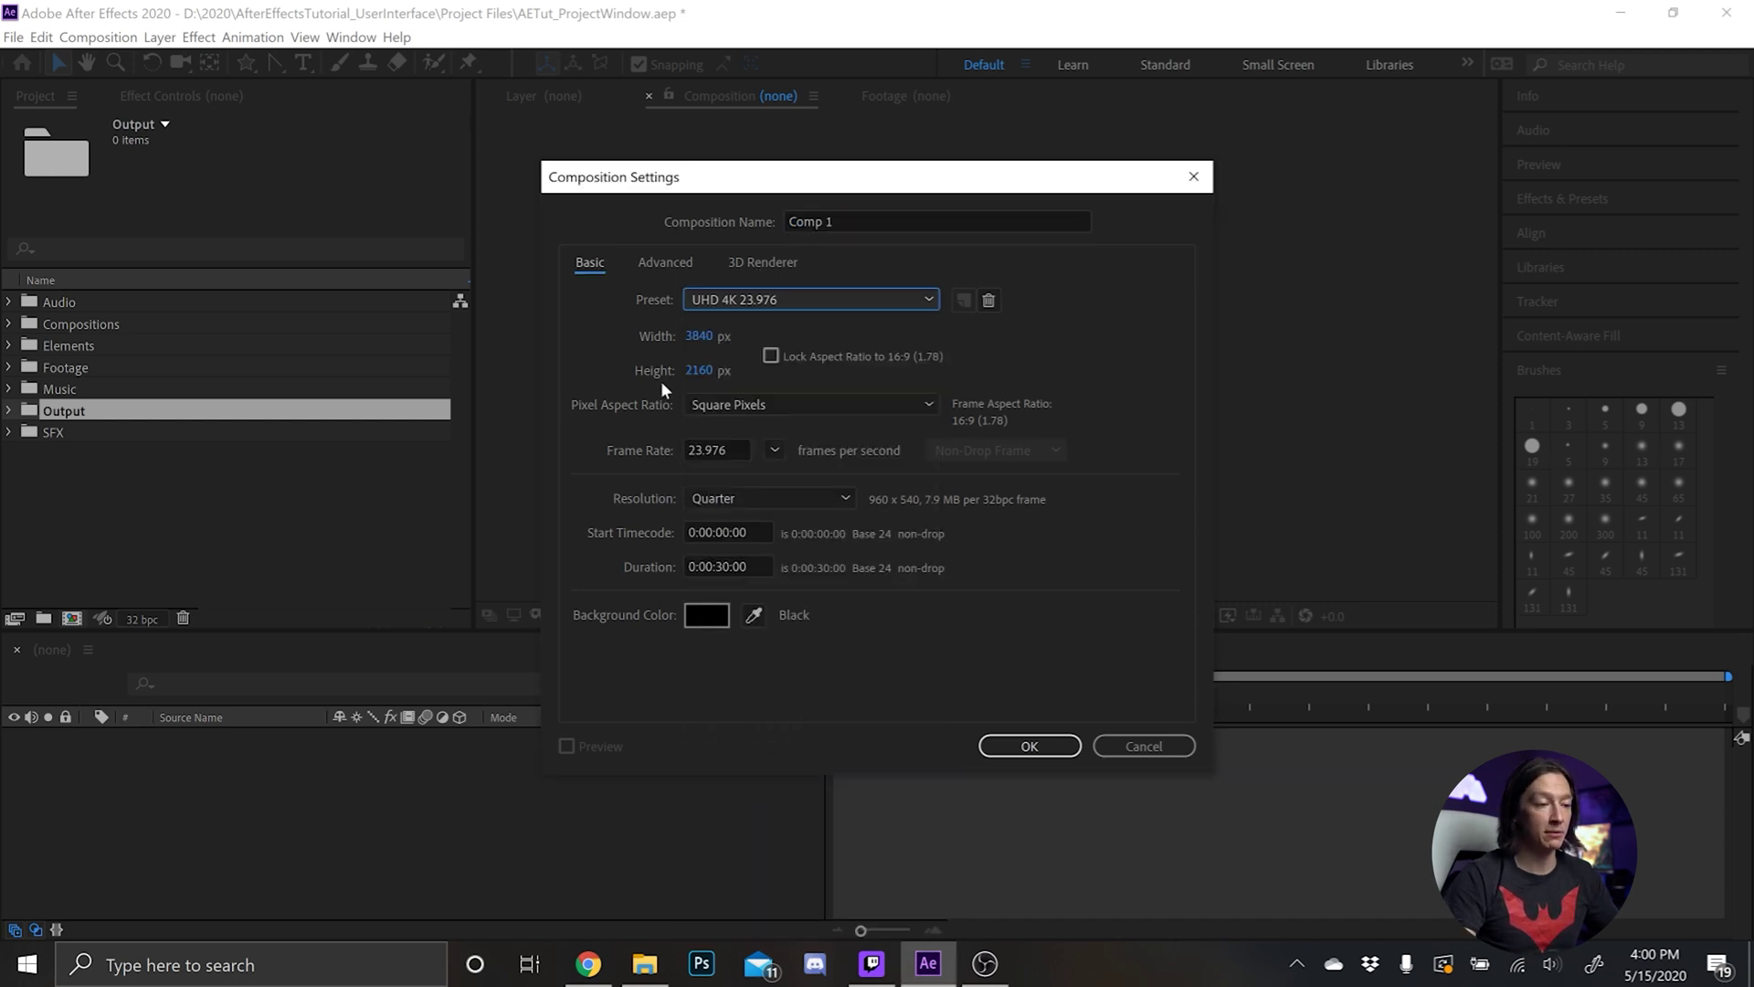
pyautogui.click(753, 566)
pyautogui.write('1500')
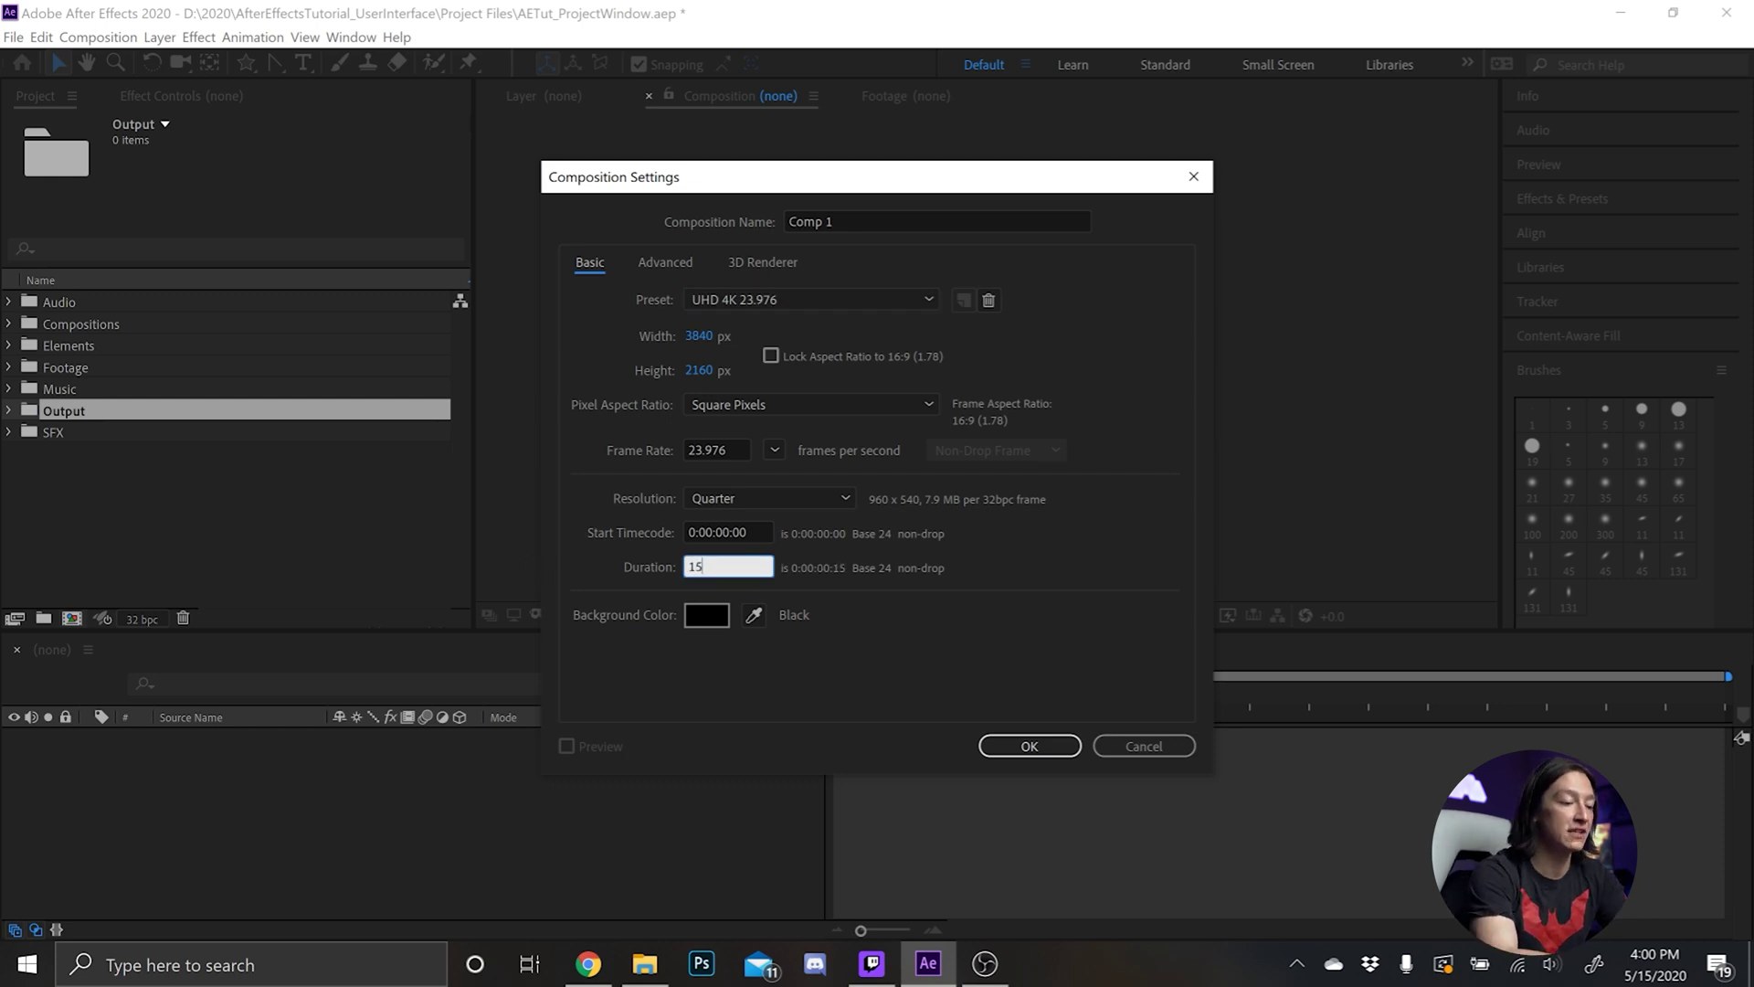
pyautogui.press('BackSpace')
pyautogui.press('BackSpace')
pyautogui.press('BackSpace')
pyautogui.press('BackSpace')
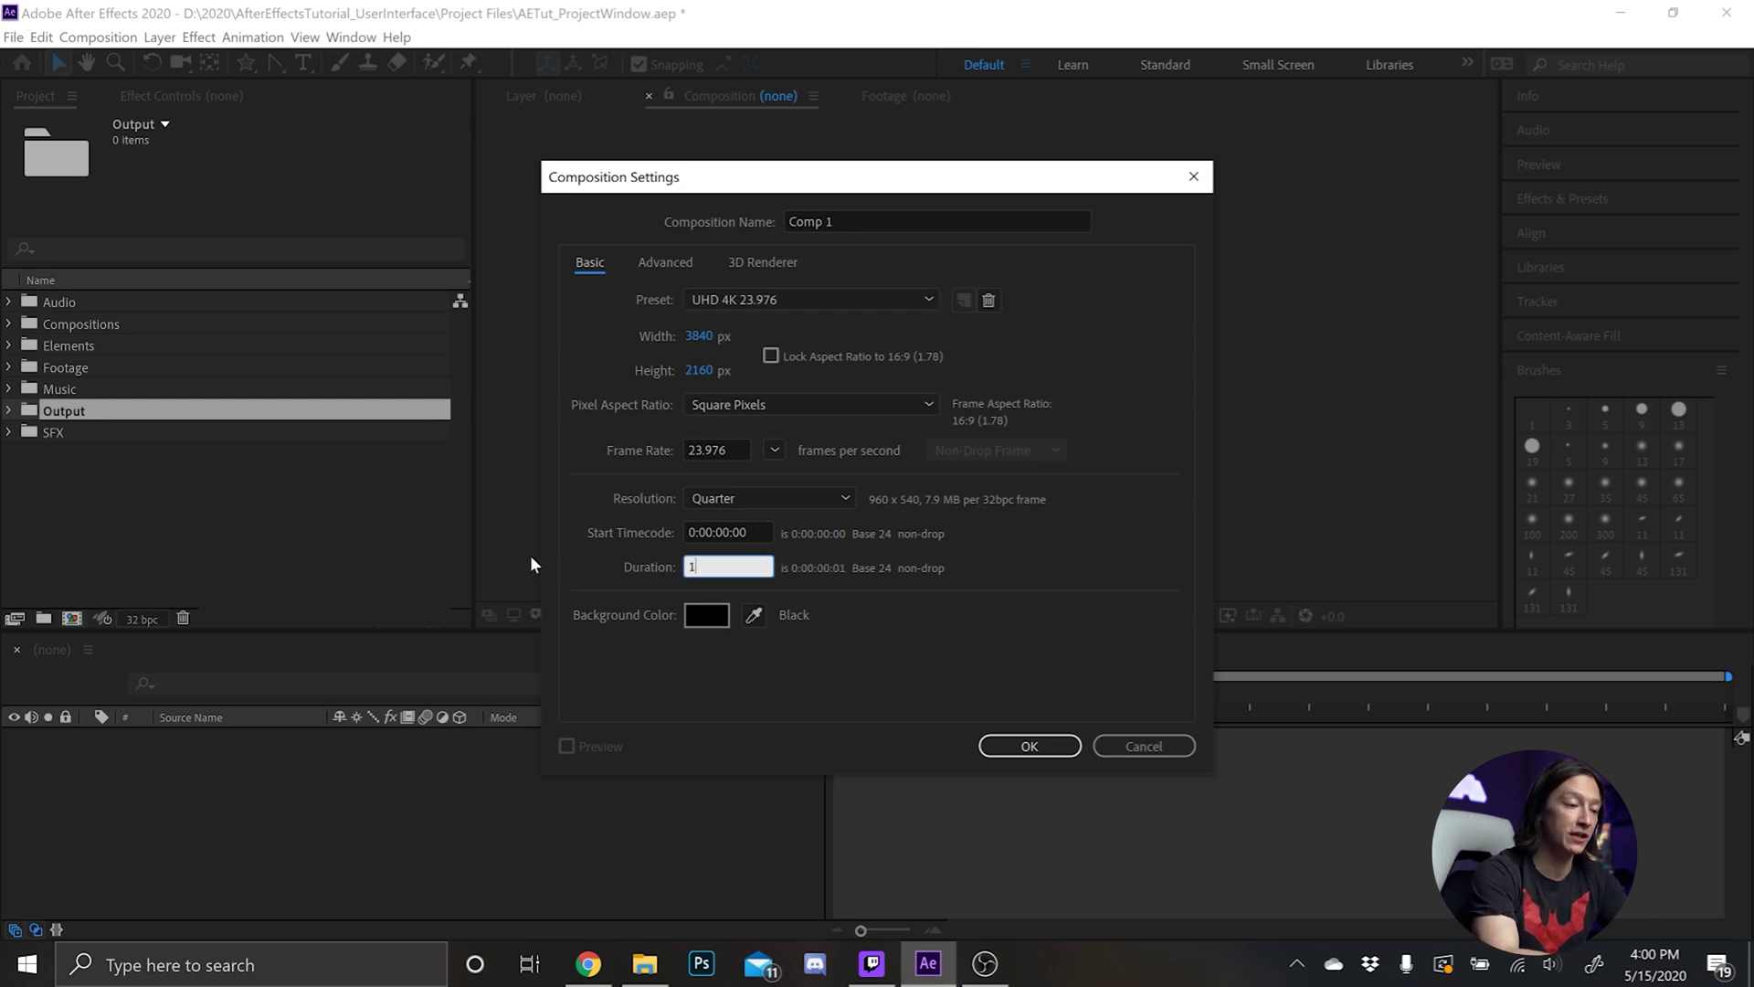
pyautogui.write('6000')
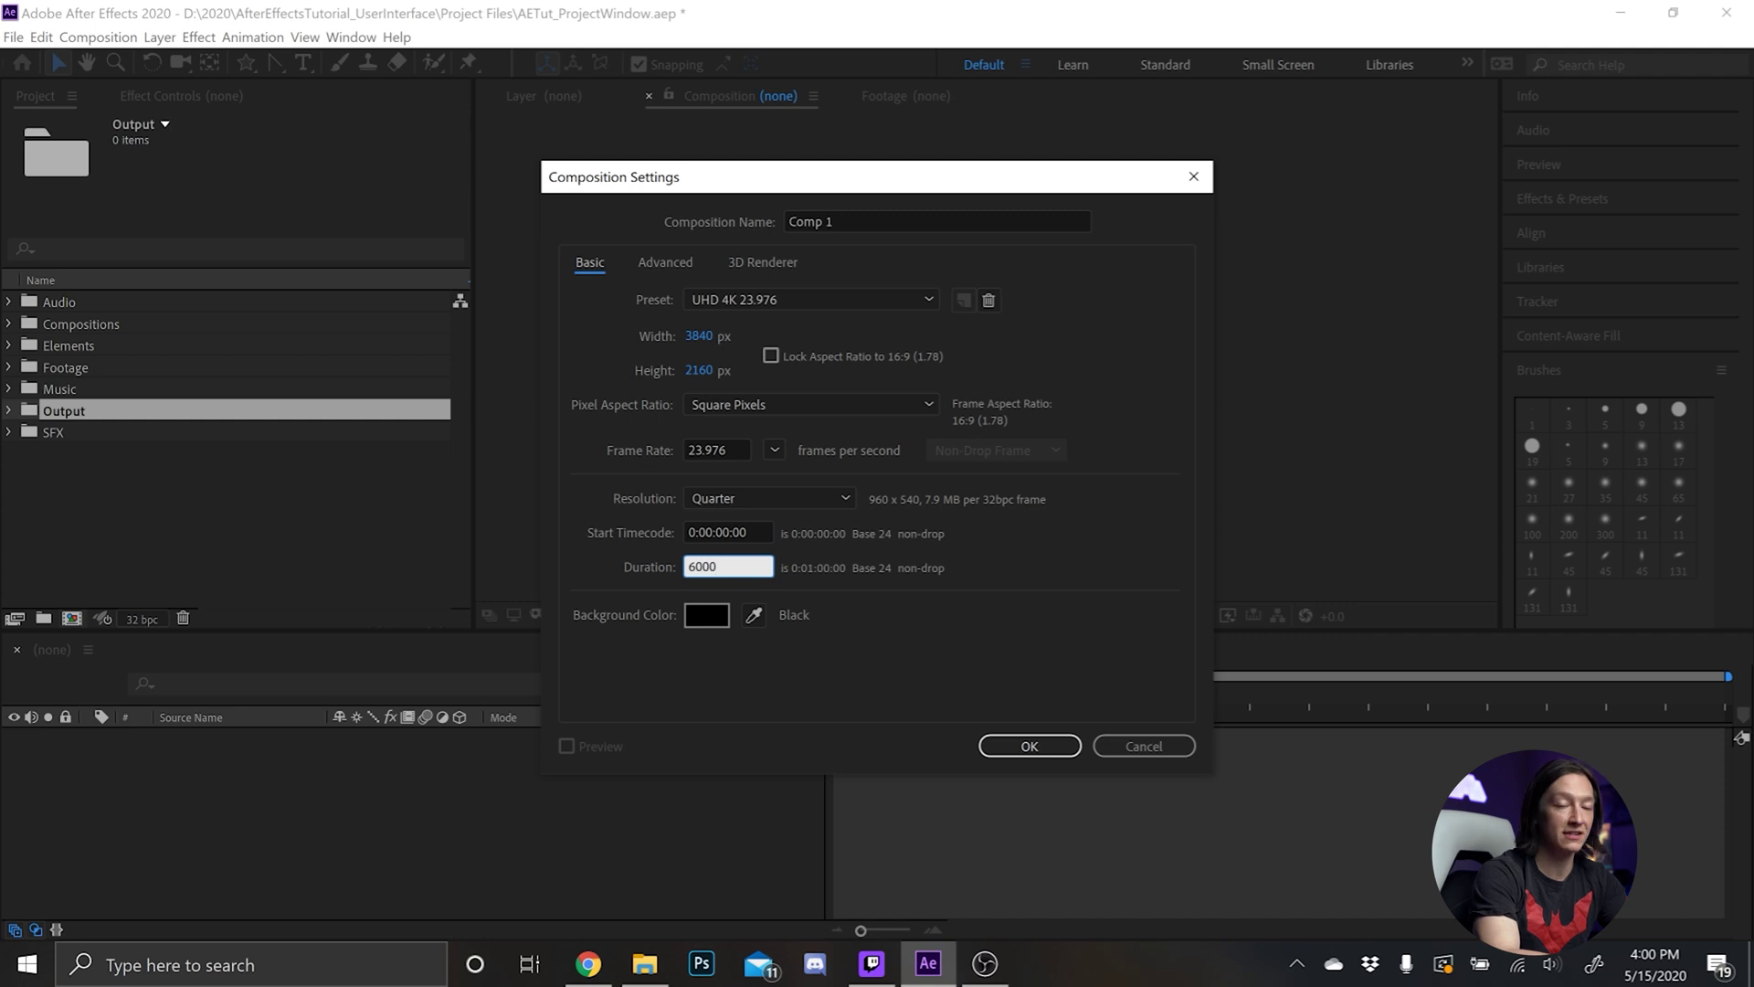
pyautogui.press('BackSpace')
pyautogui.press('BackSpace')
pyautogui.press('BackSpace')
pyautogui.write('1')
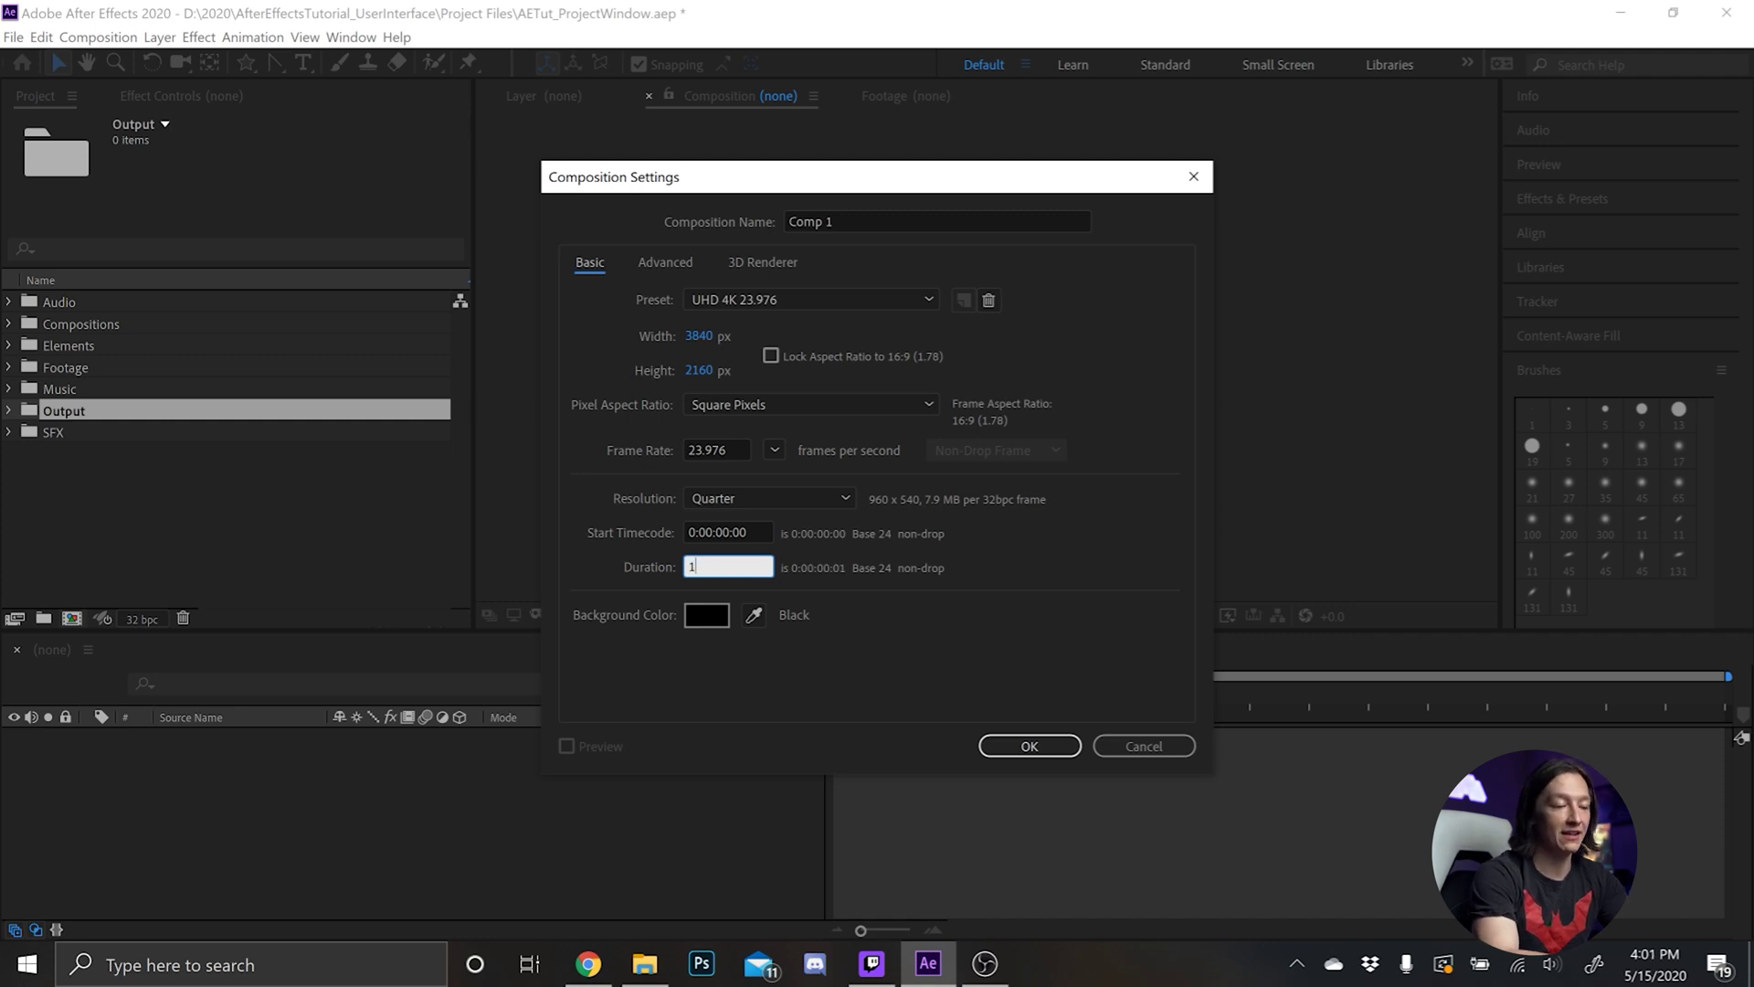
pyautogui.write('500')
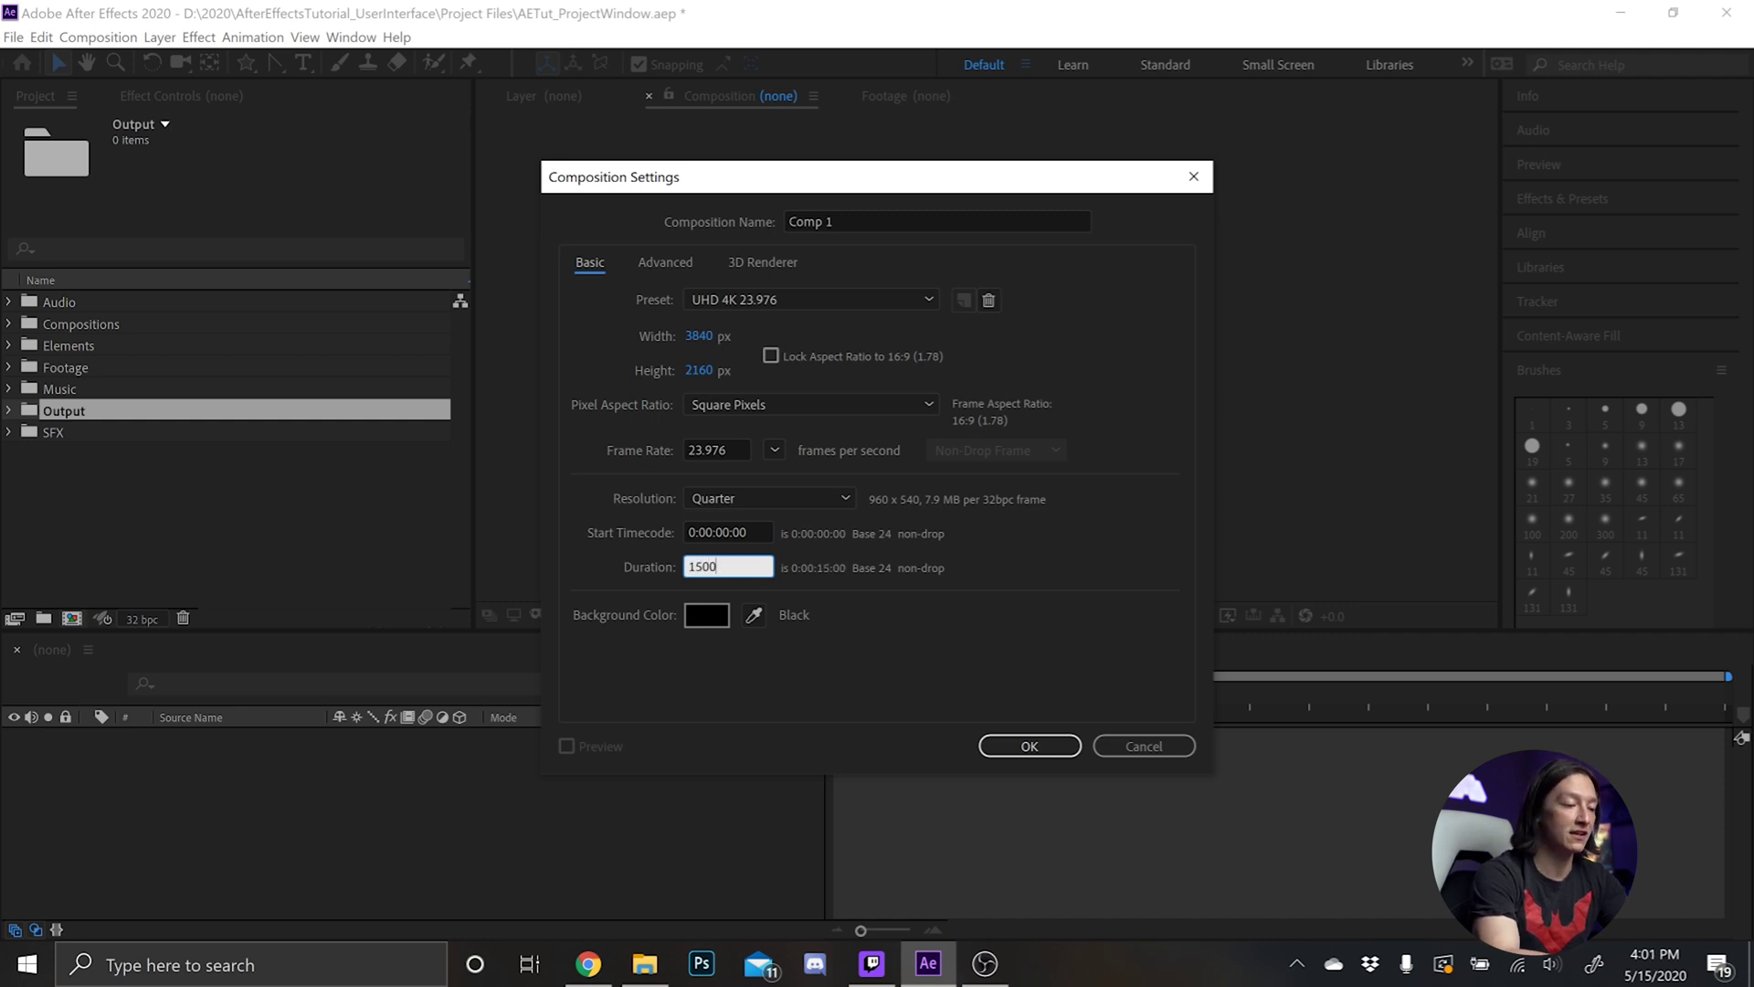
pyautogui.click(811, 501)
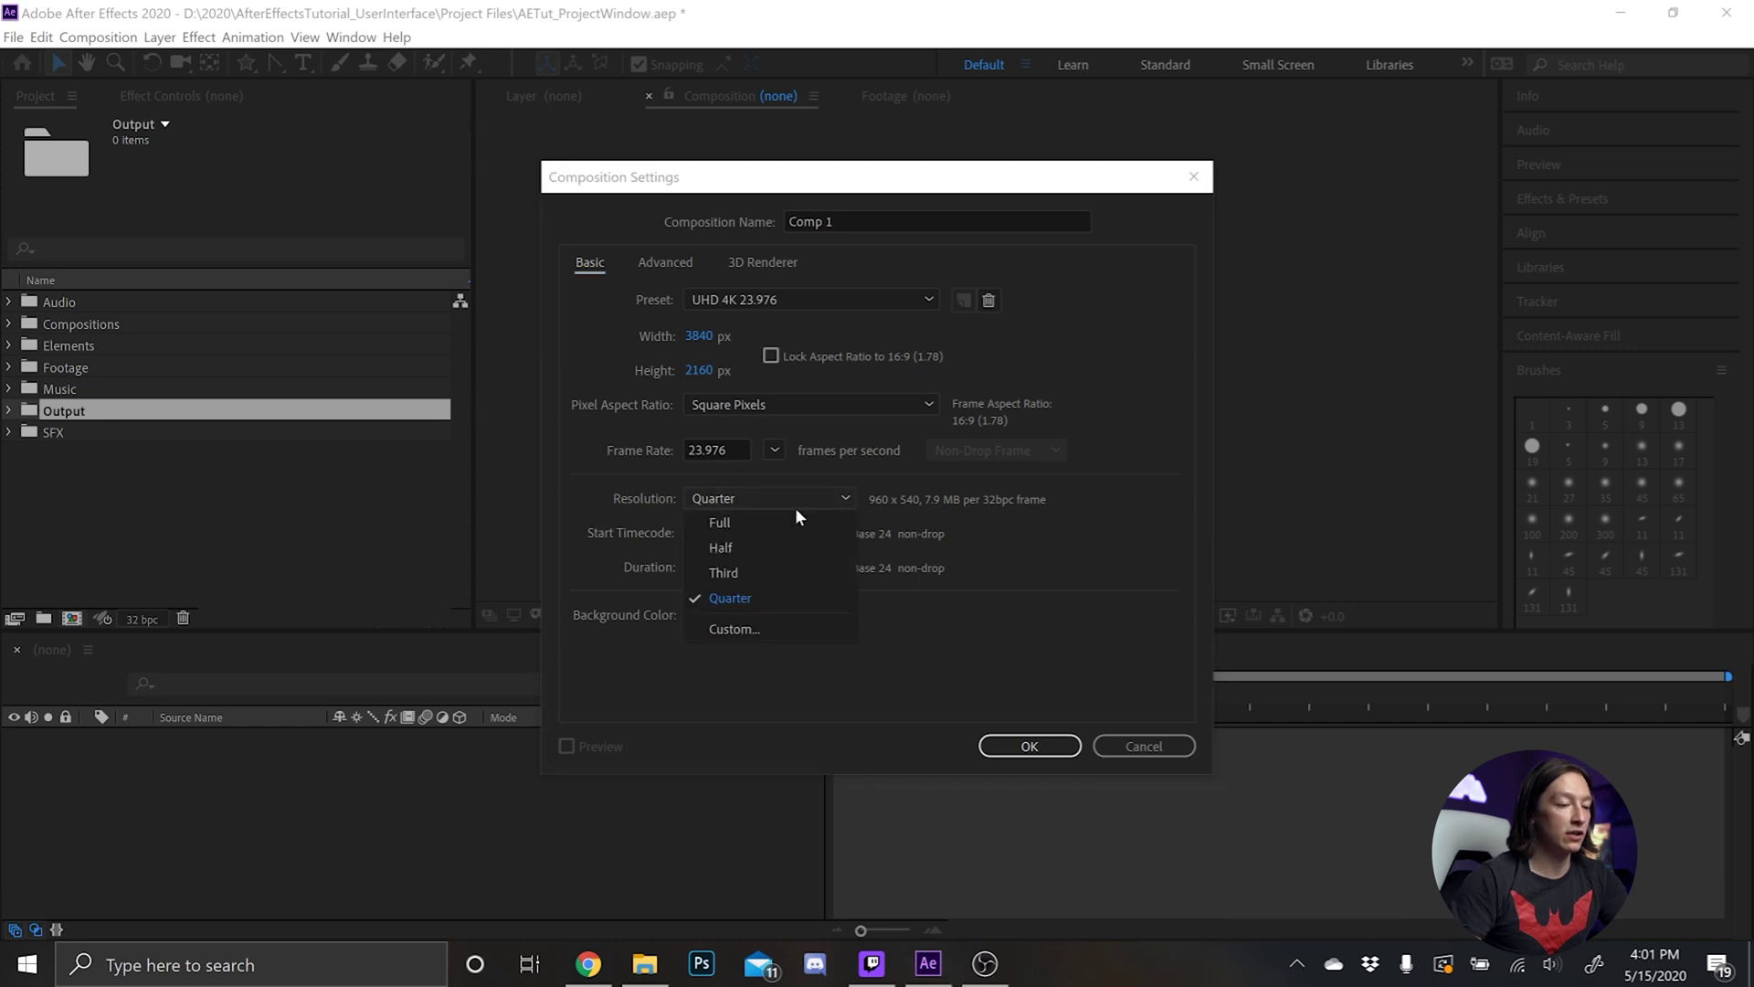
# Set resolution to Full and keep Classic 3D as the 3D renderer
pyautogui.click(728, 517)
pyautogui.click(667, 262)
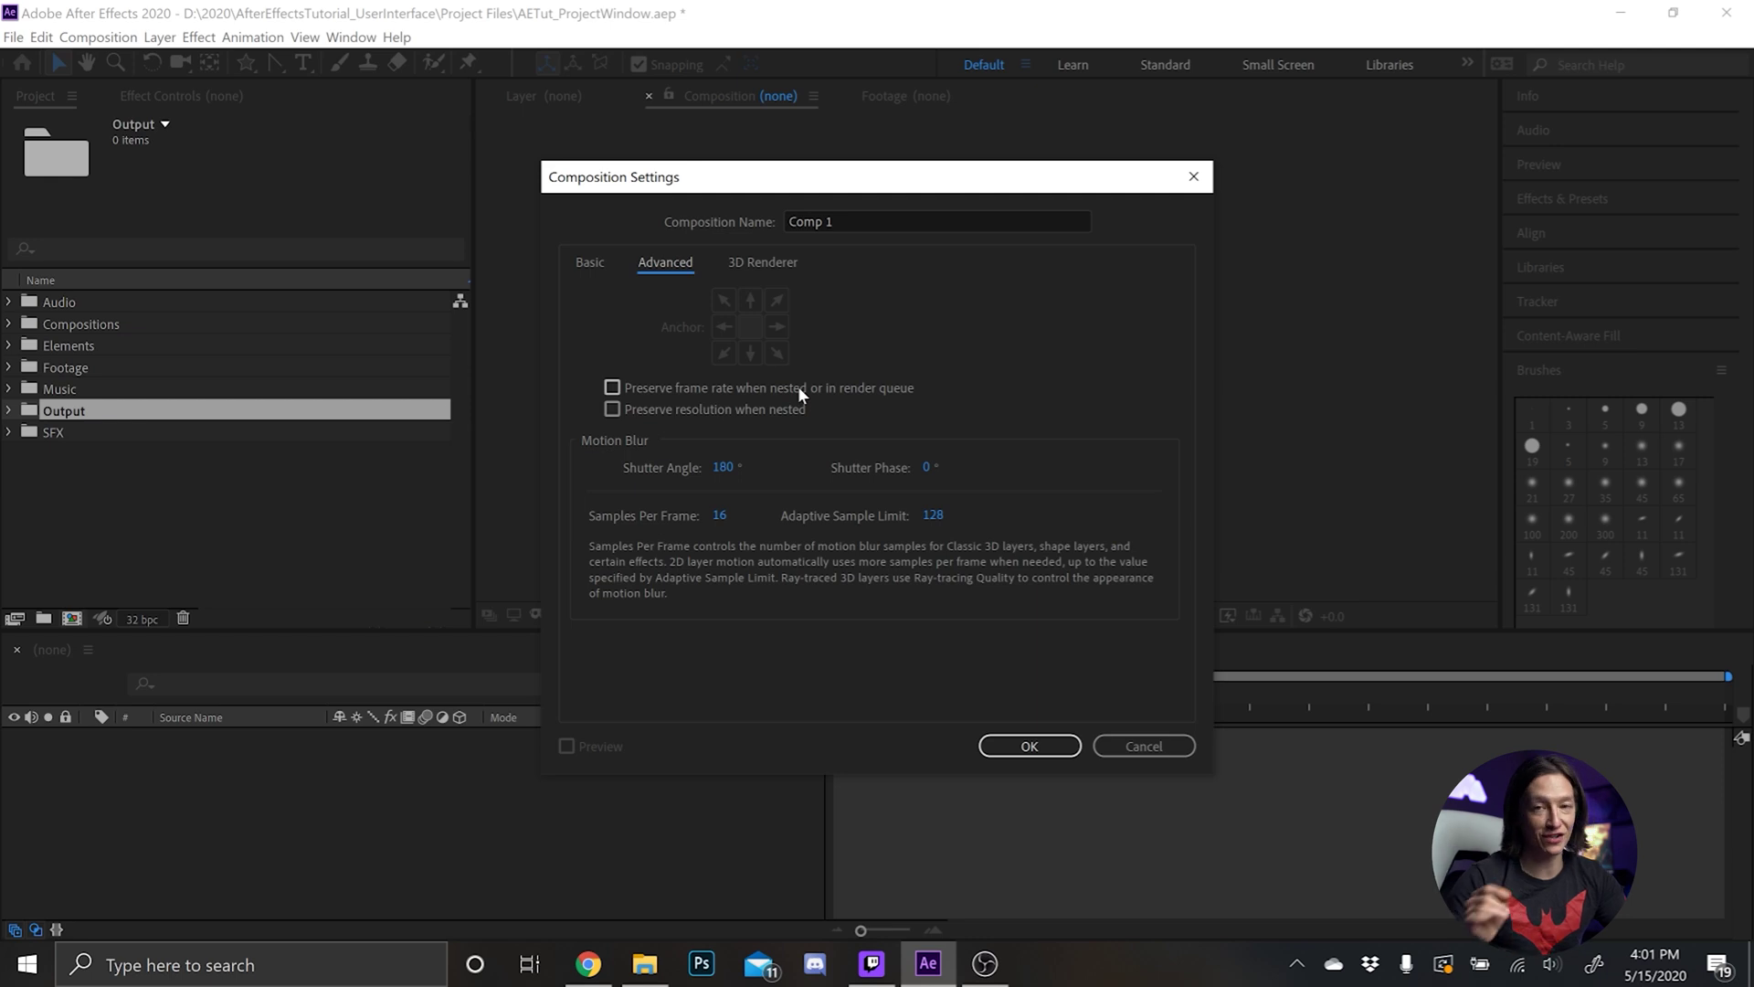
pyautogui.click(764, 261)
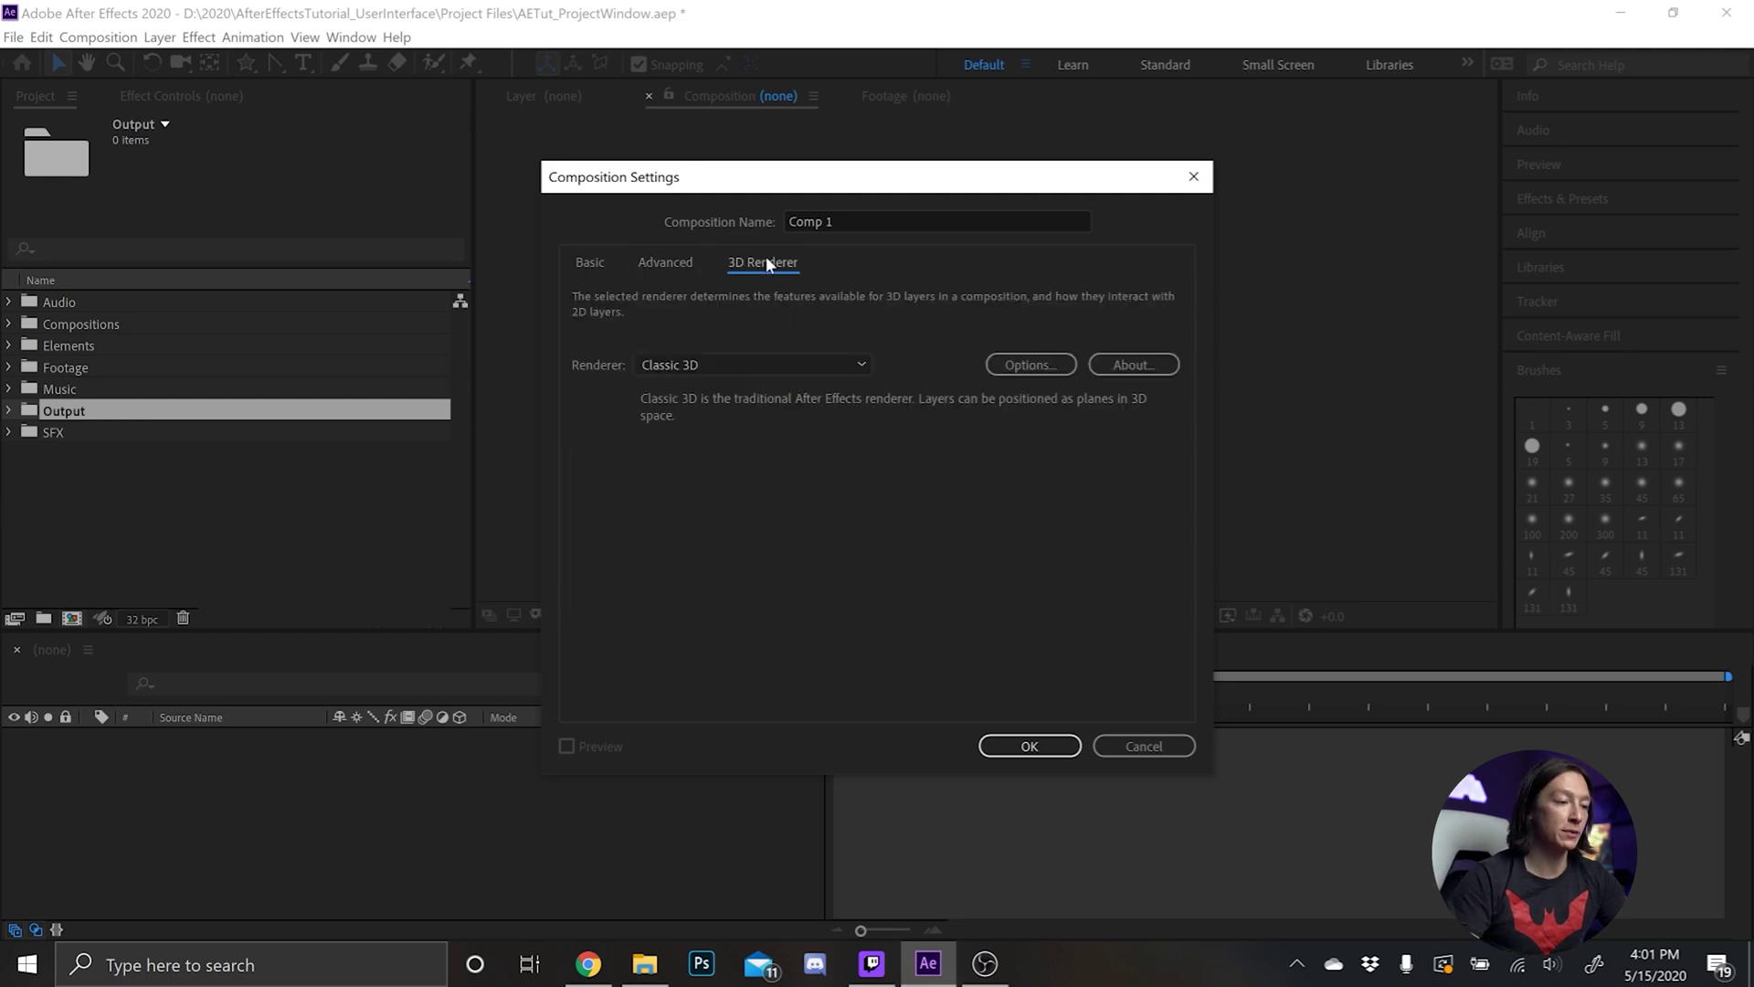
pyautogui.click(677, 365)
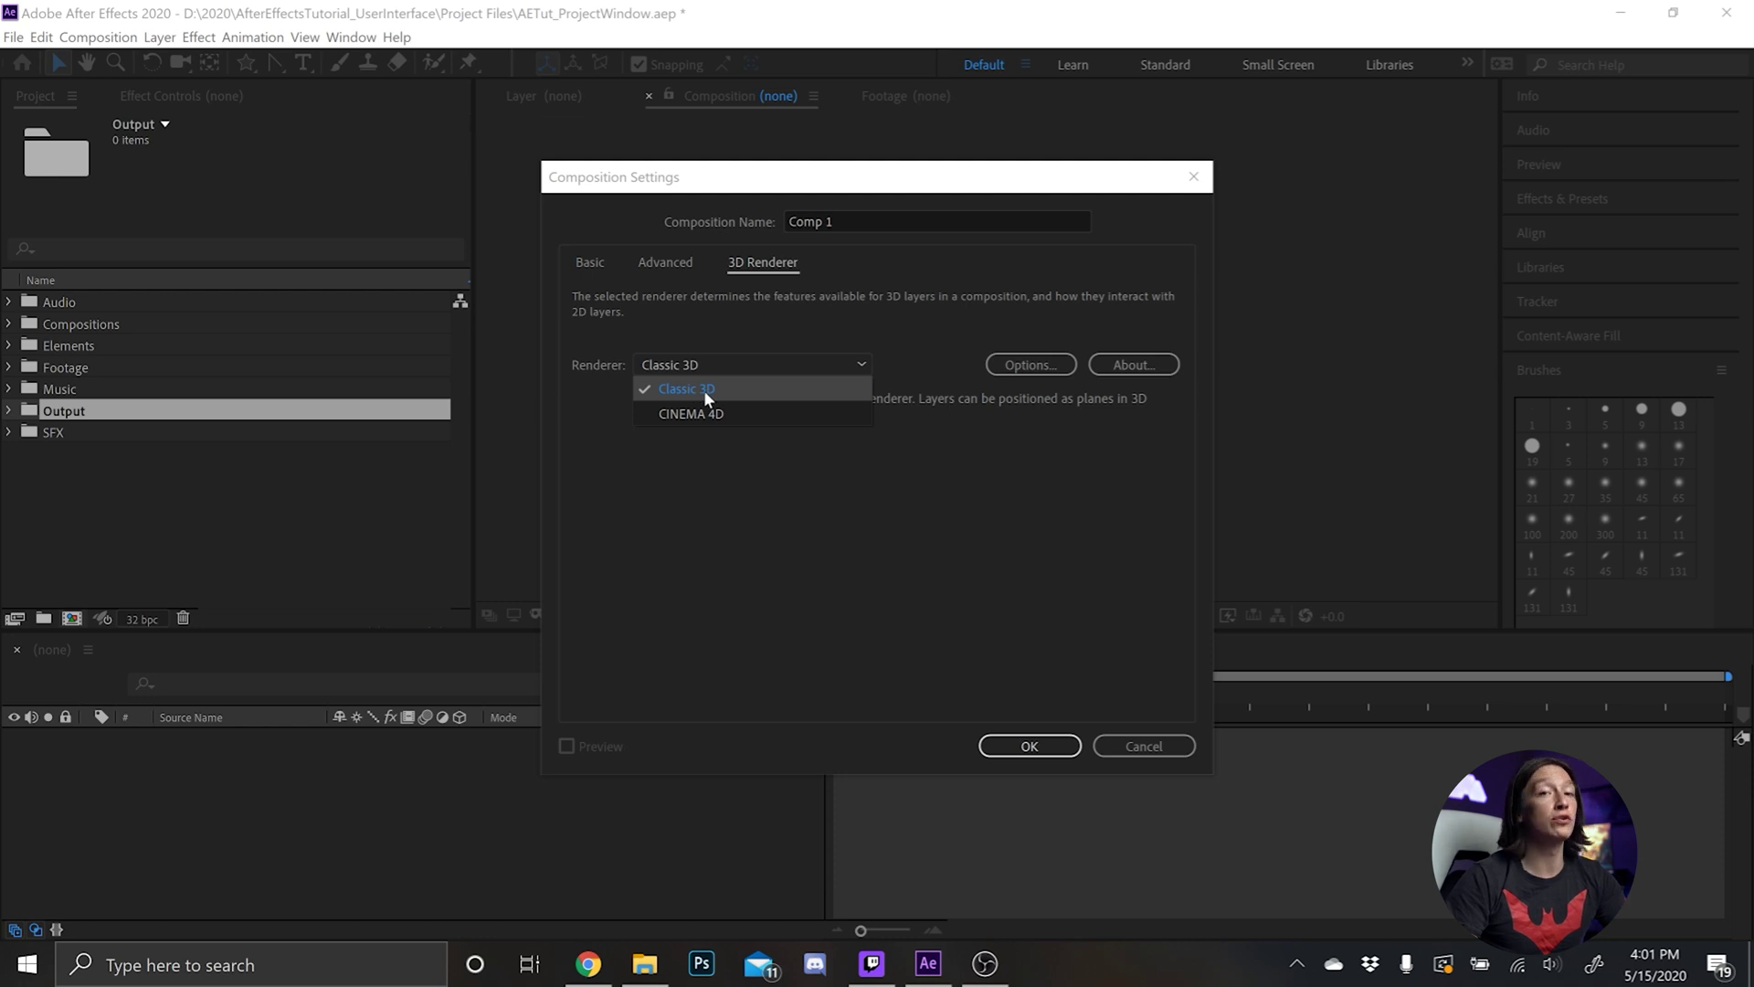
pyautogui.click(703, 389)
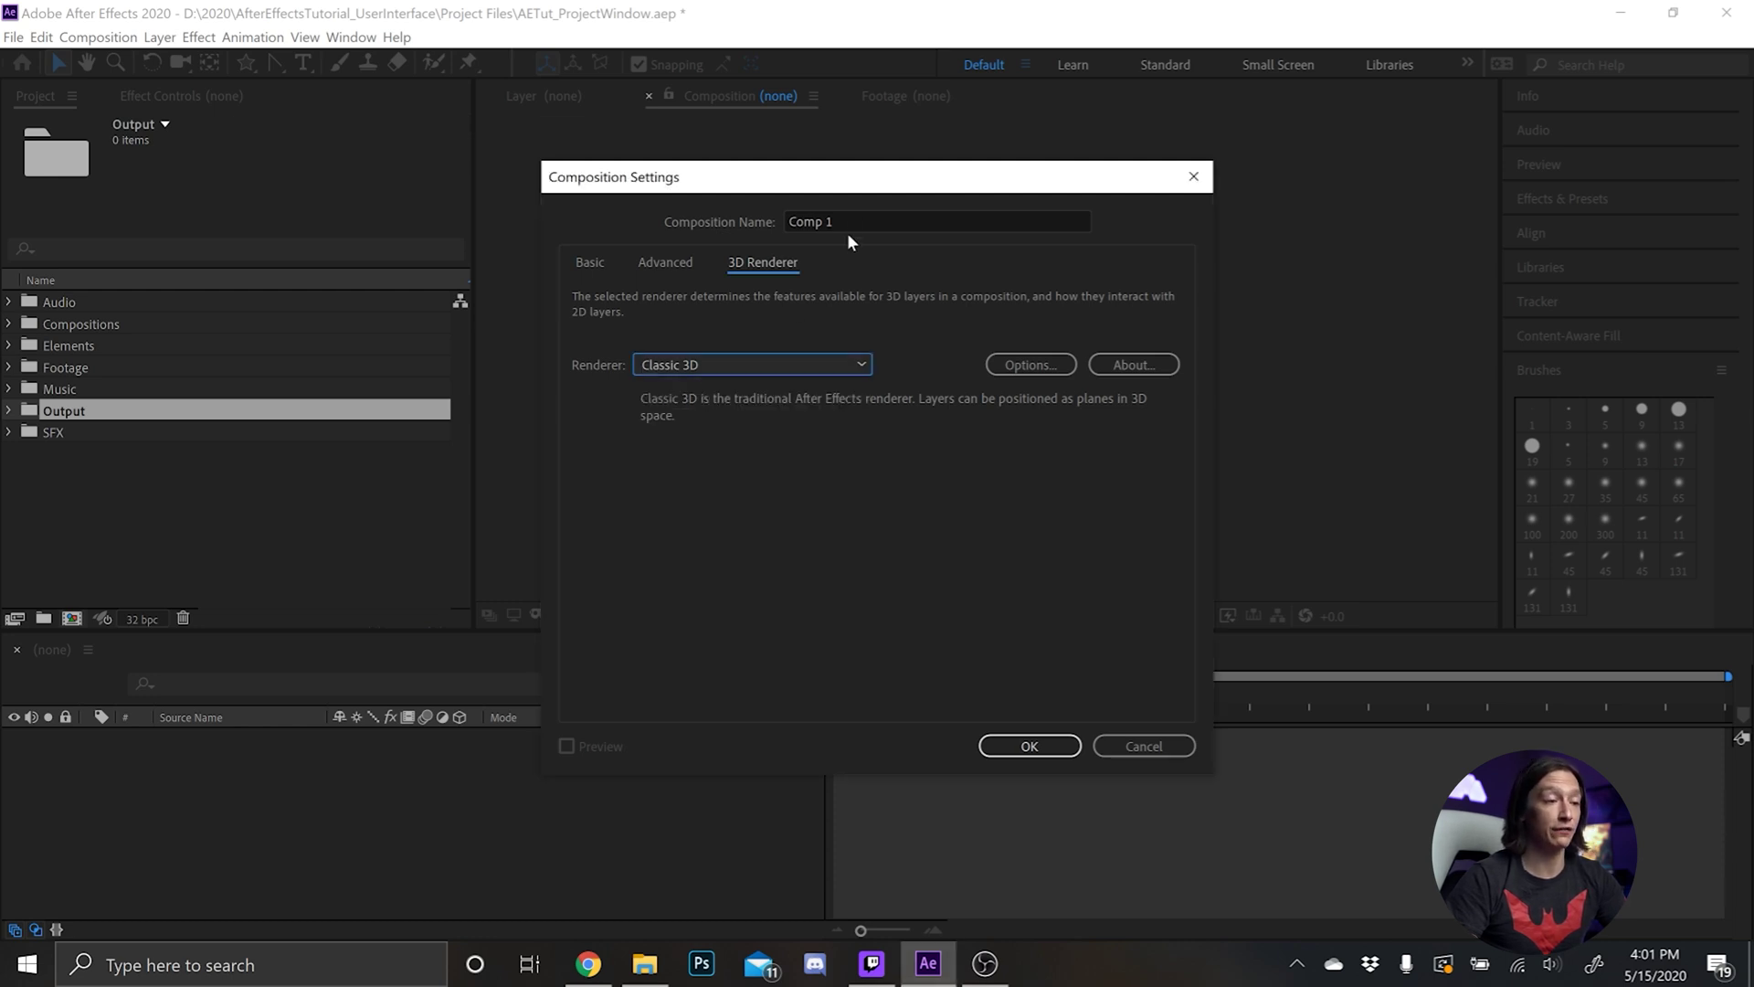
# Name the composition Output_MAIN and confirm the settings
pyautogui.click(852, 223)
pyautogui.press('BackSpace')
pyautogui.press('BackSpace')
pyautogui.press('BackSpace')
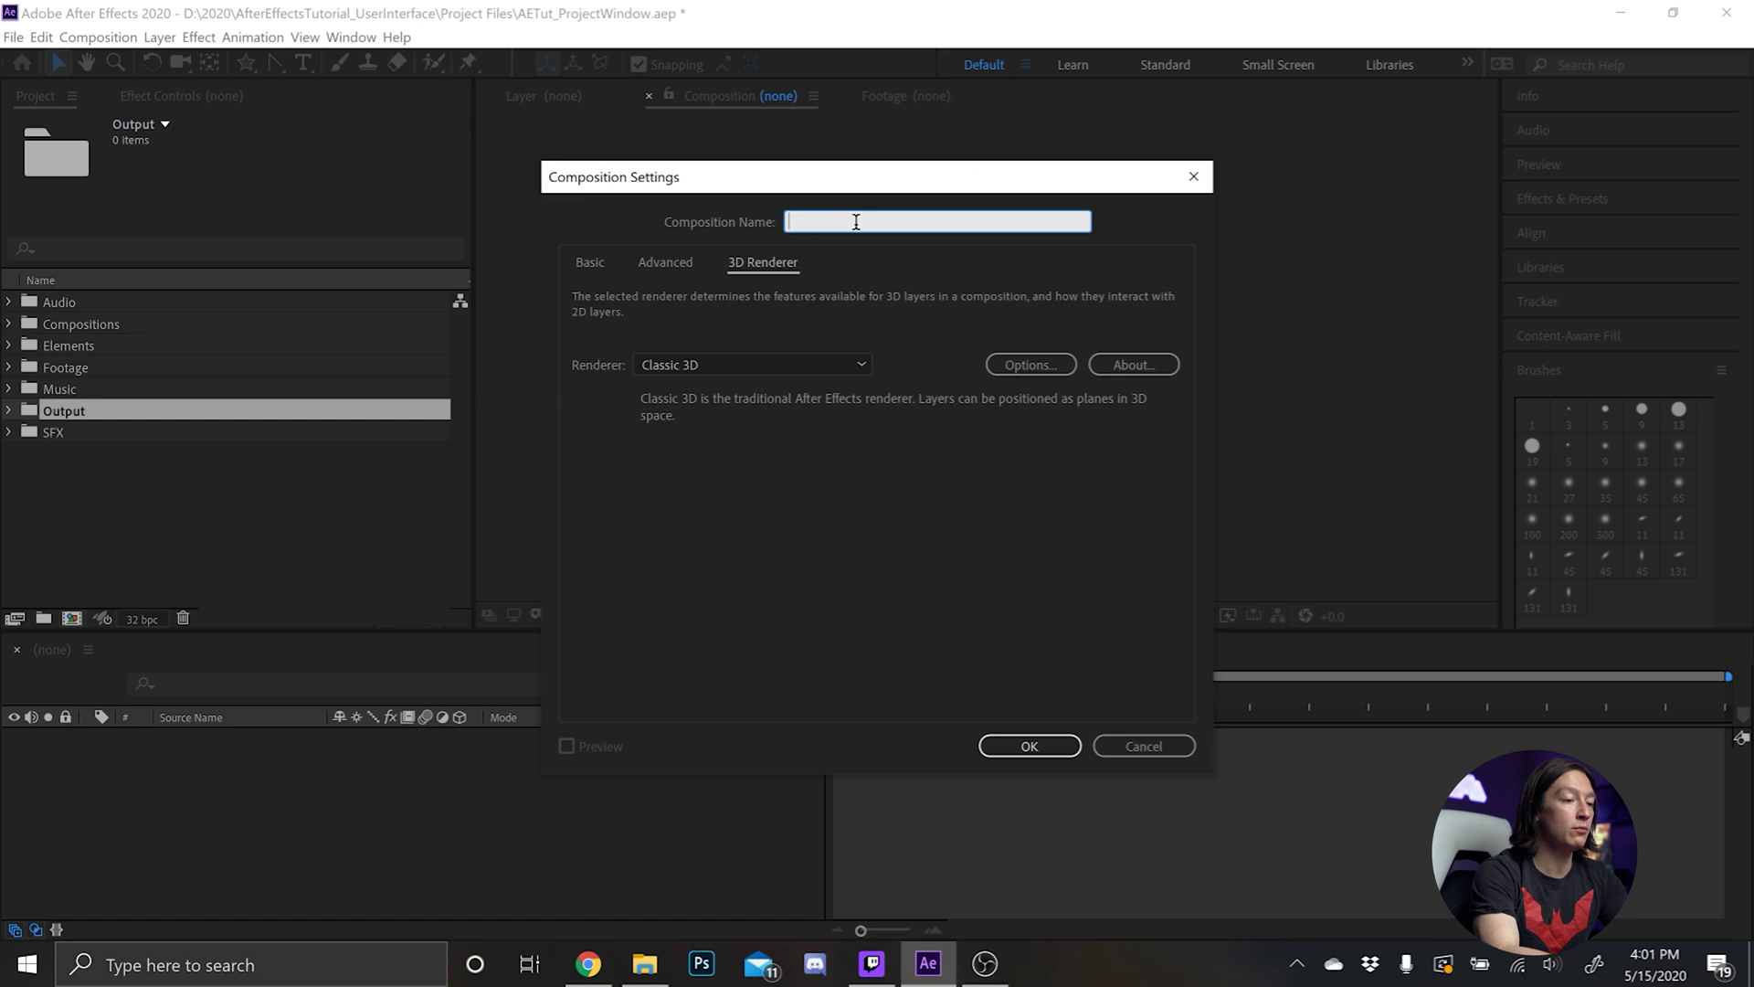
pyautogui.write('Output_MAIN')
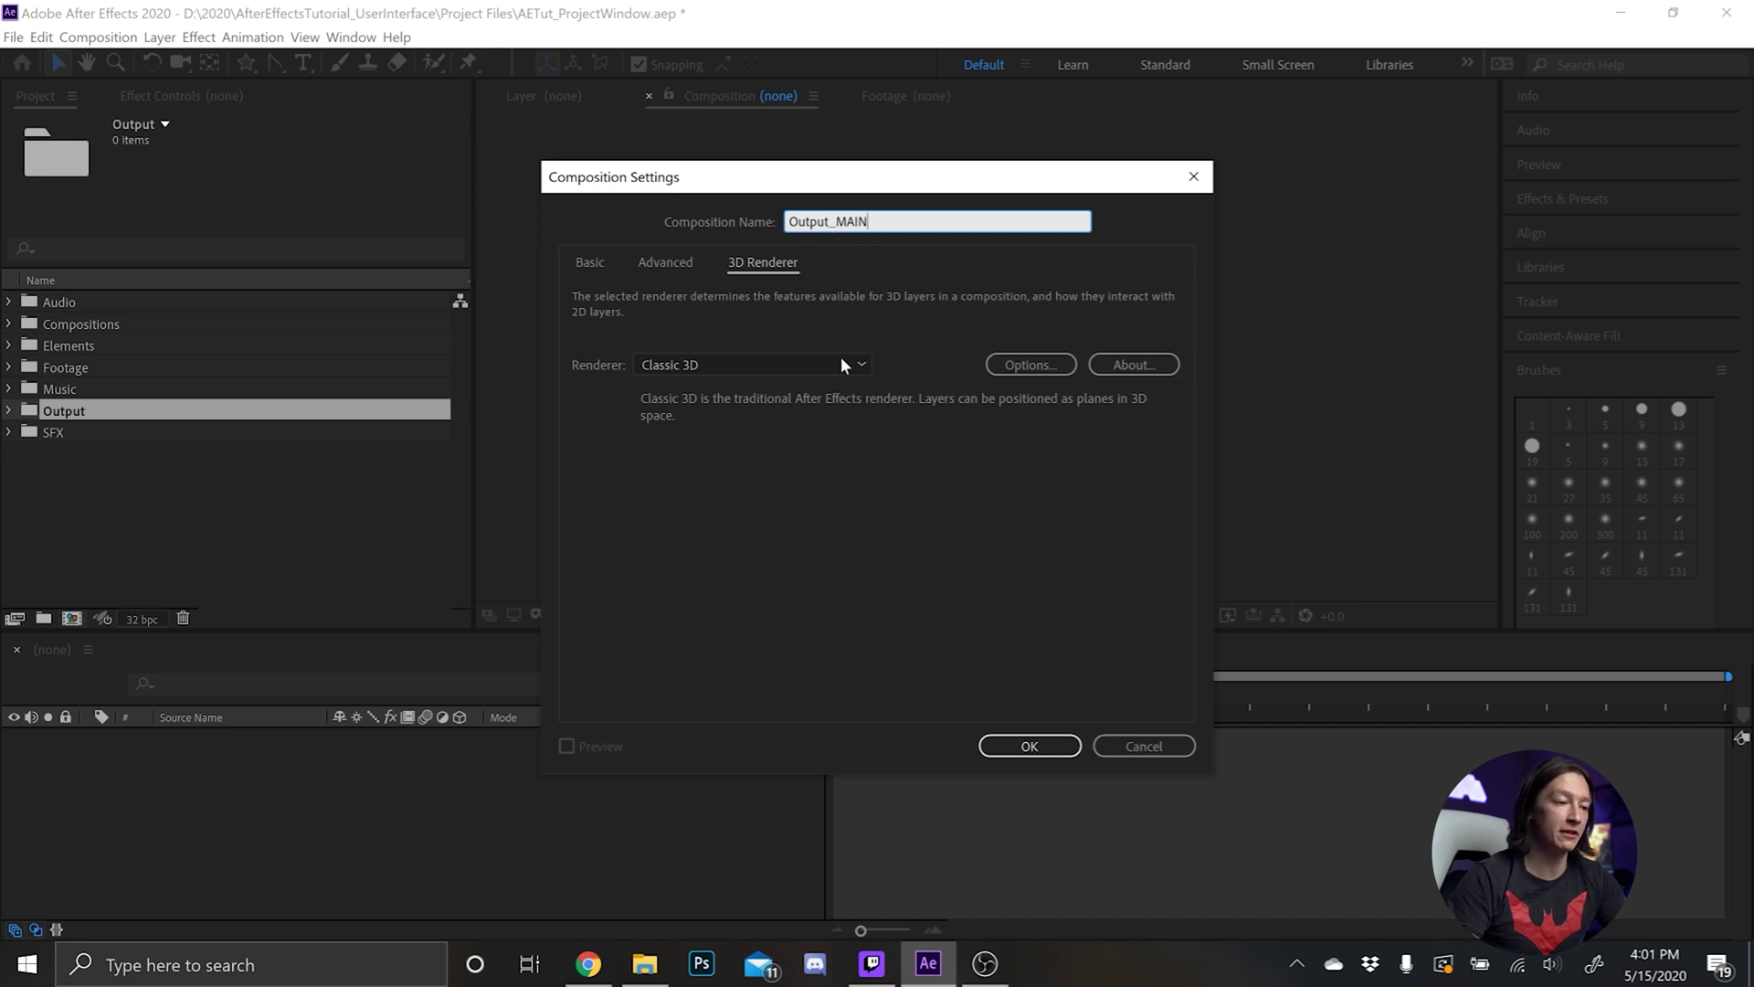
pyautogui.click(592, 263)
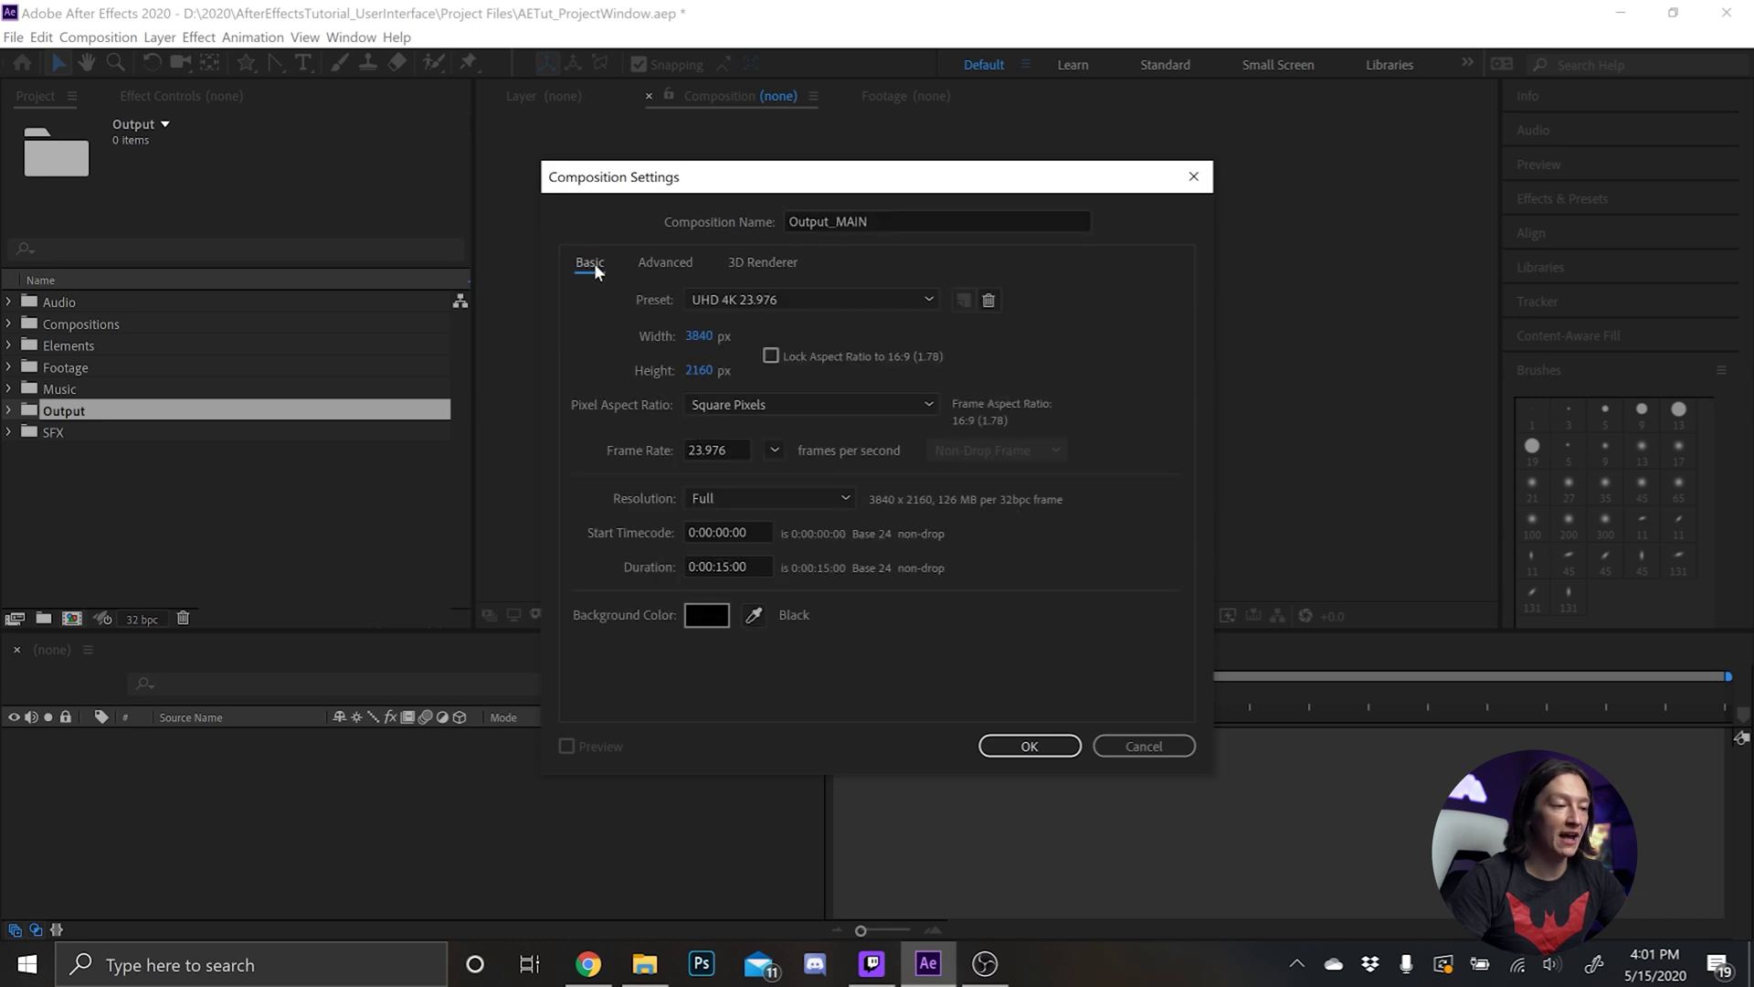
pyautogui.click(1036, 747)
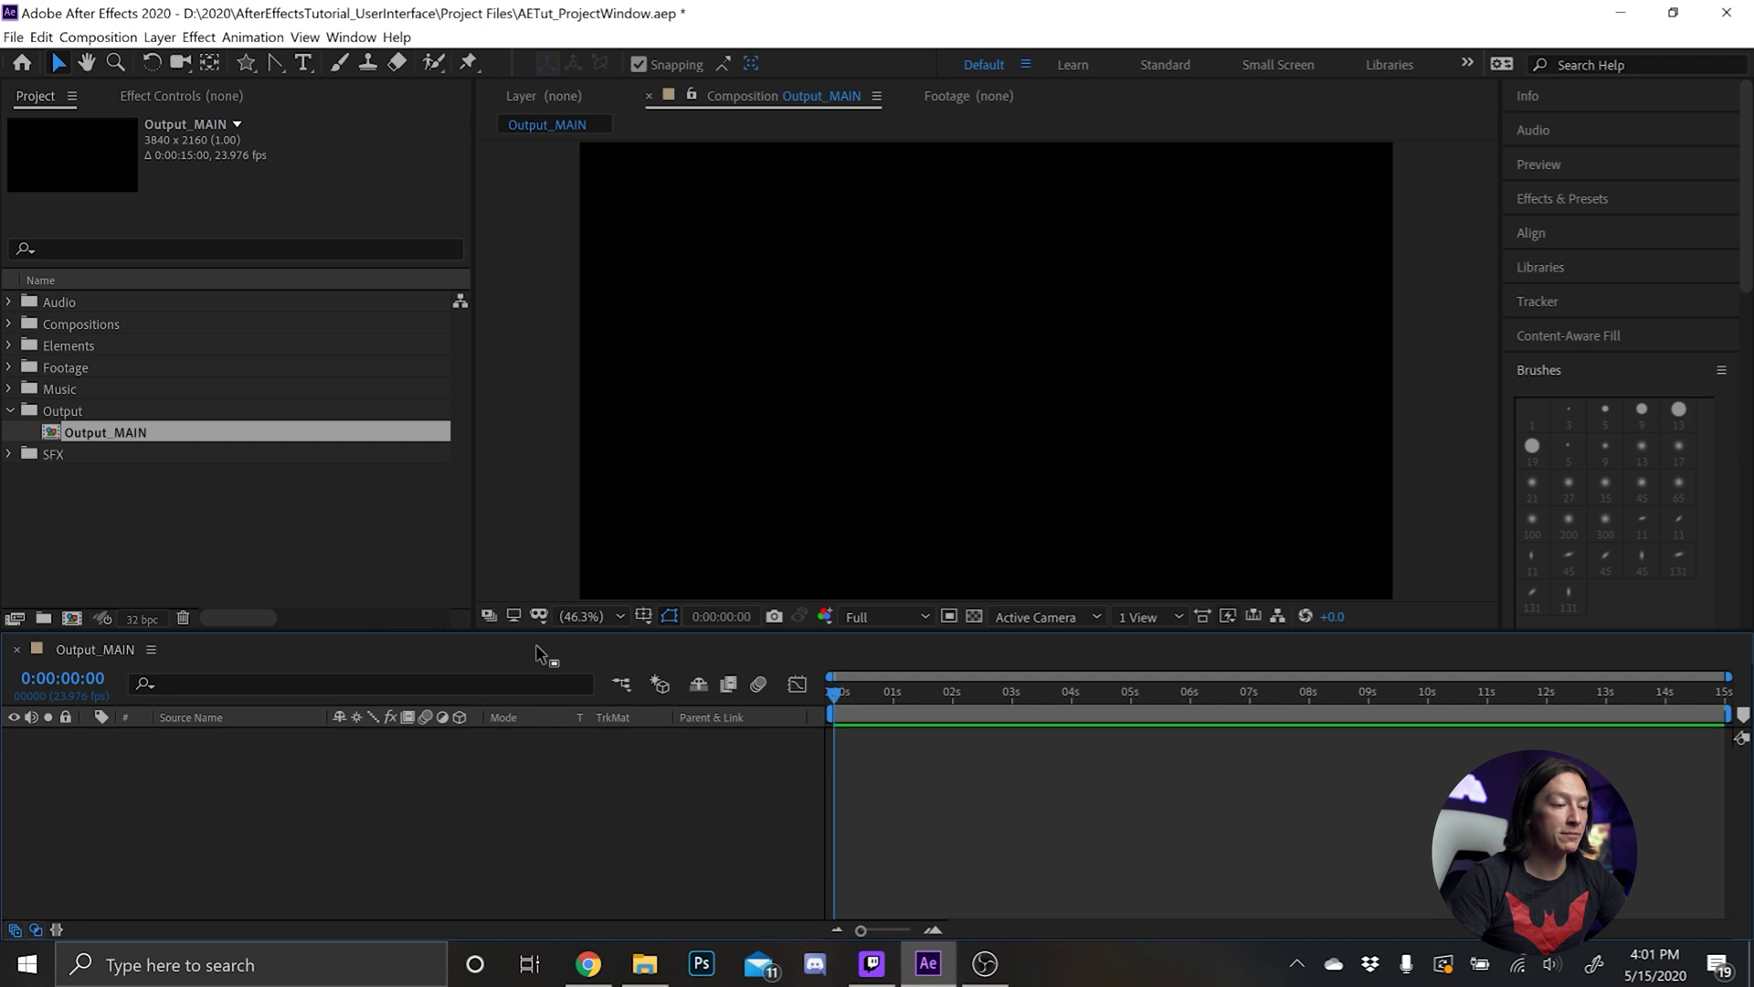
# Add a new white solid layer to the empty Output_MAIN timeline
pyautogui.click(111, 542)
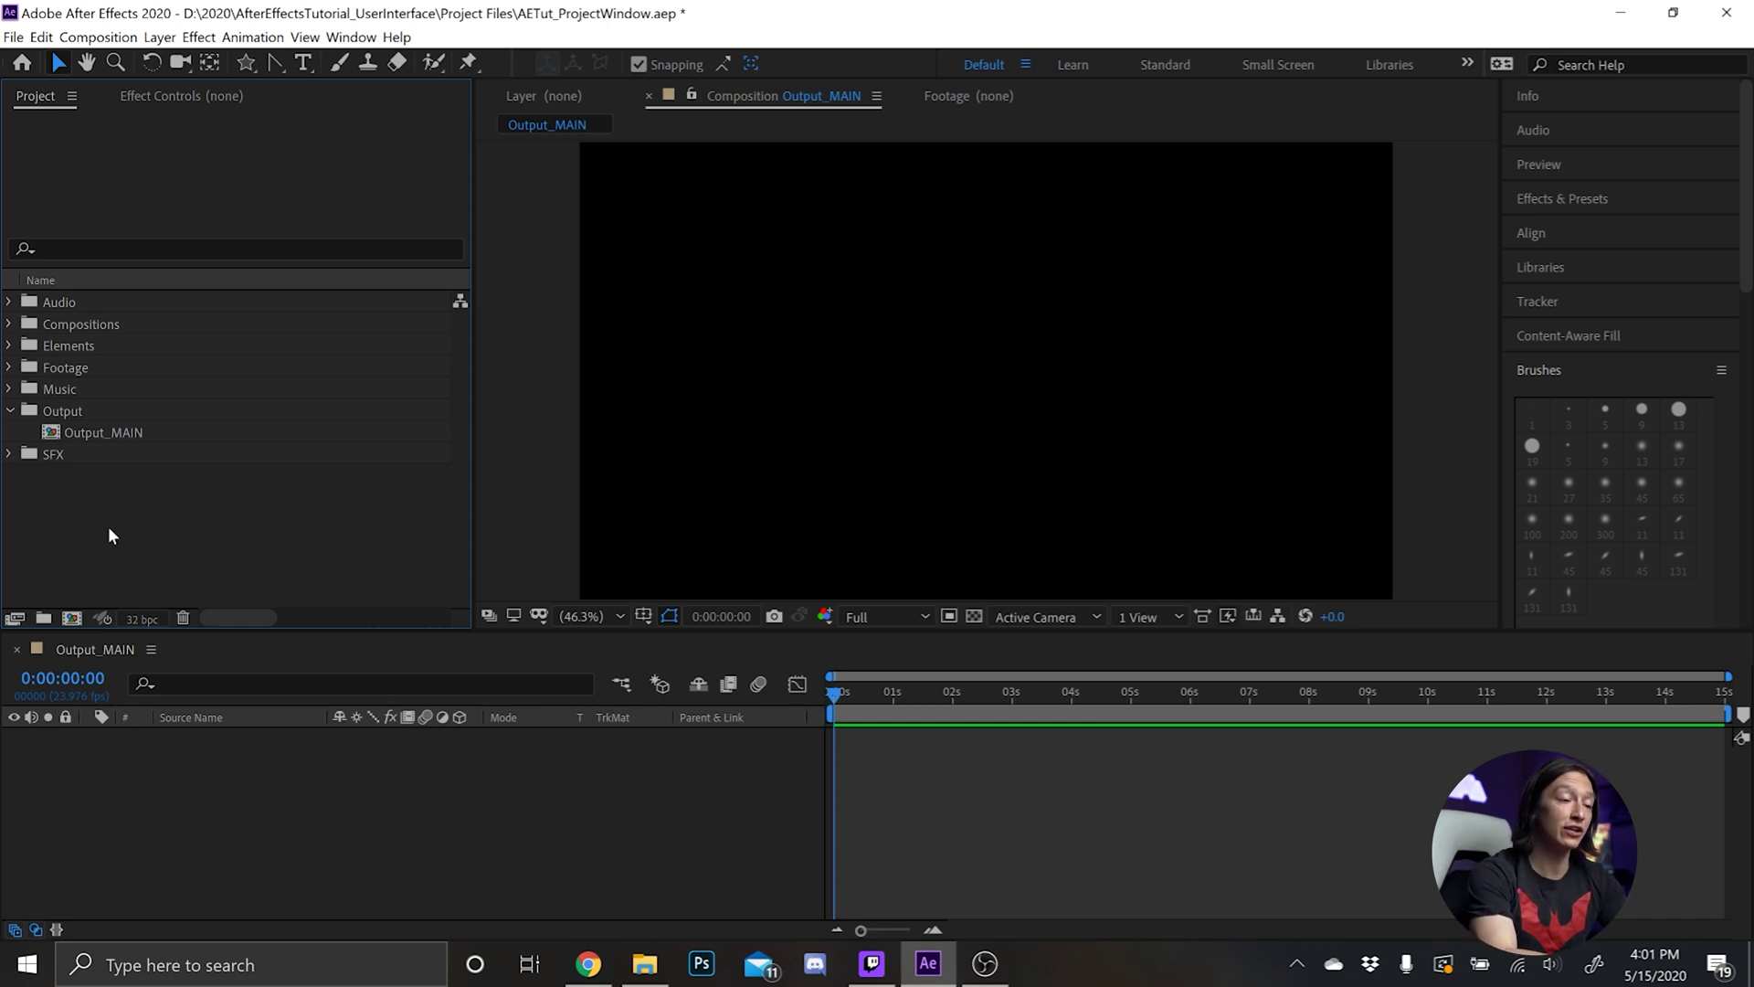
pyautogui.click(382, 864)
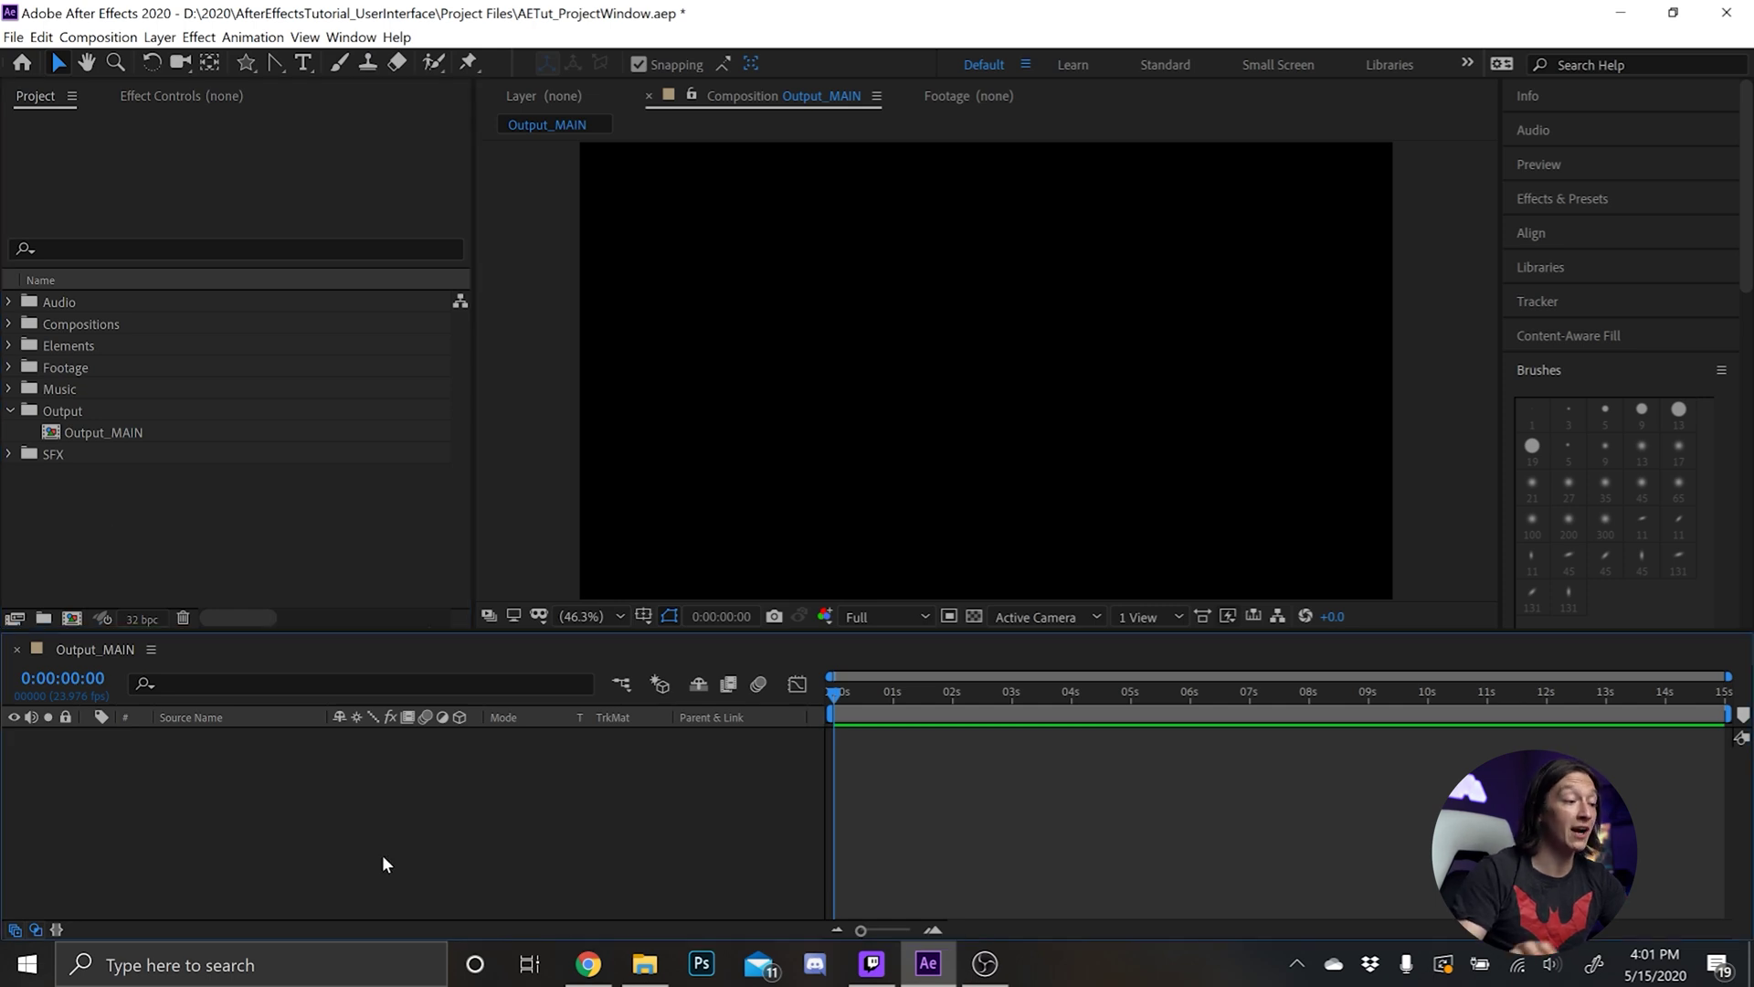
pyautogui.hotkey('ctrl', 'y')
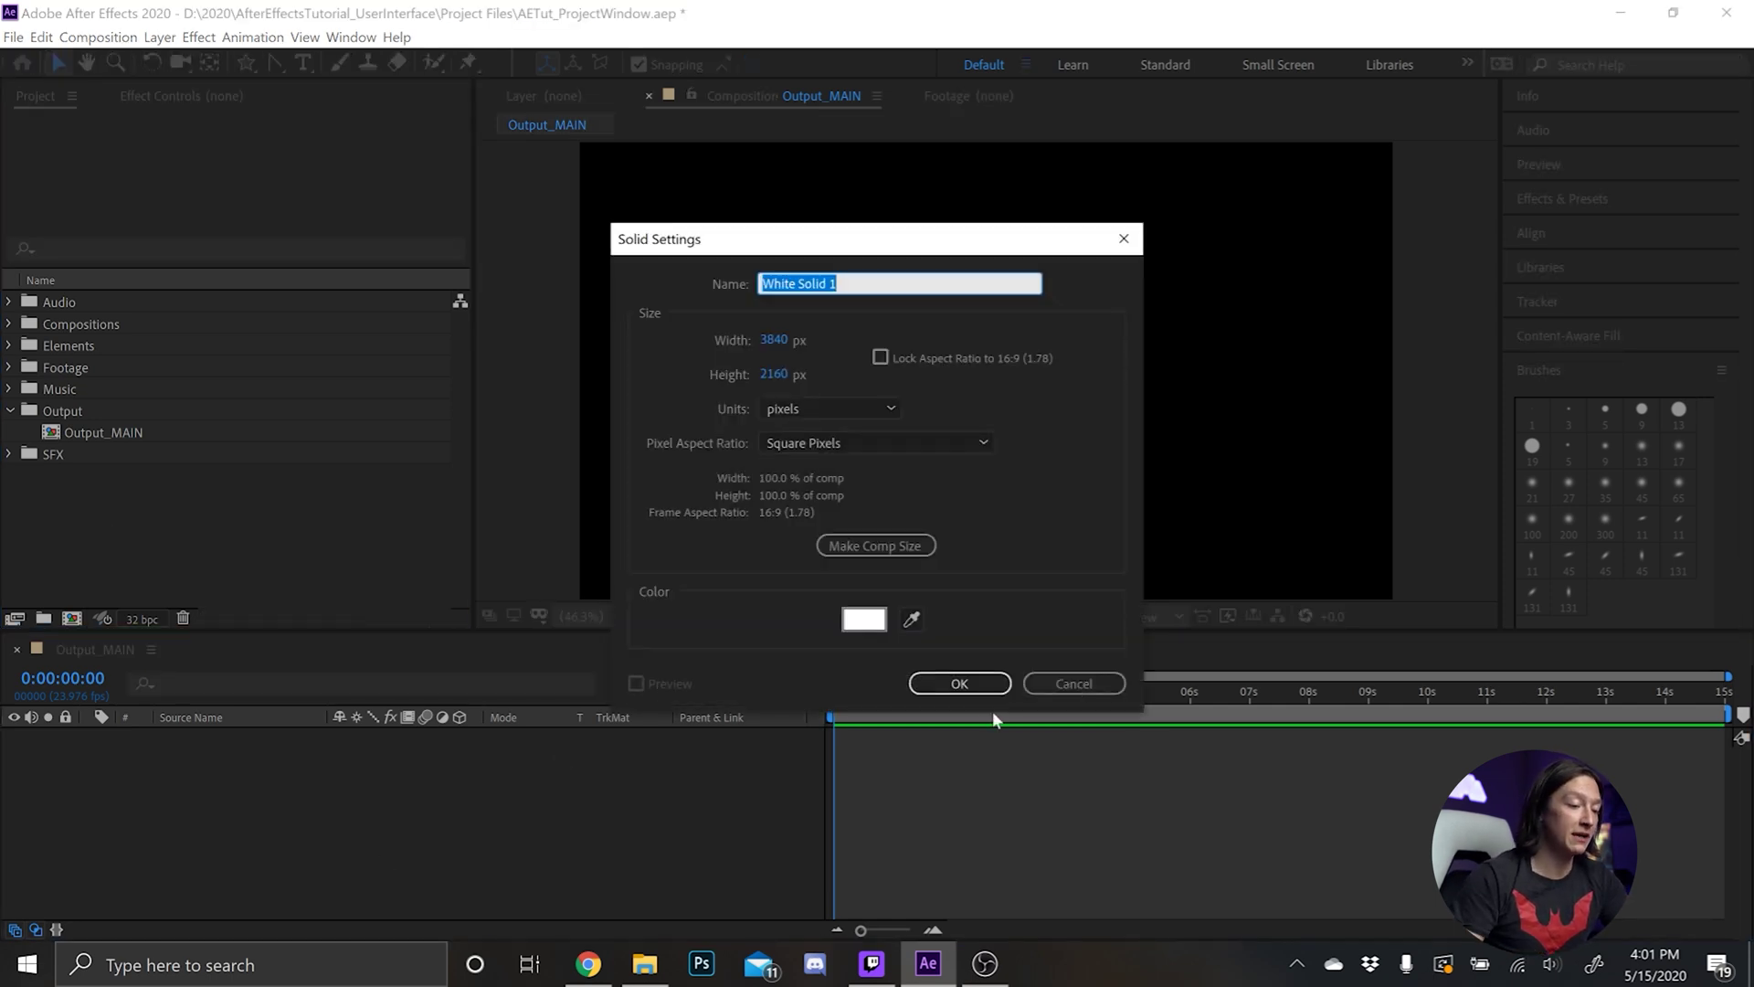
pyautogui.click(972, 684)
# Hide the White Solid 1 layer's visibility and deselect the Solids folder
pyautogui.click(64, 477)
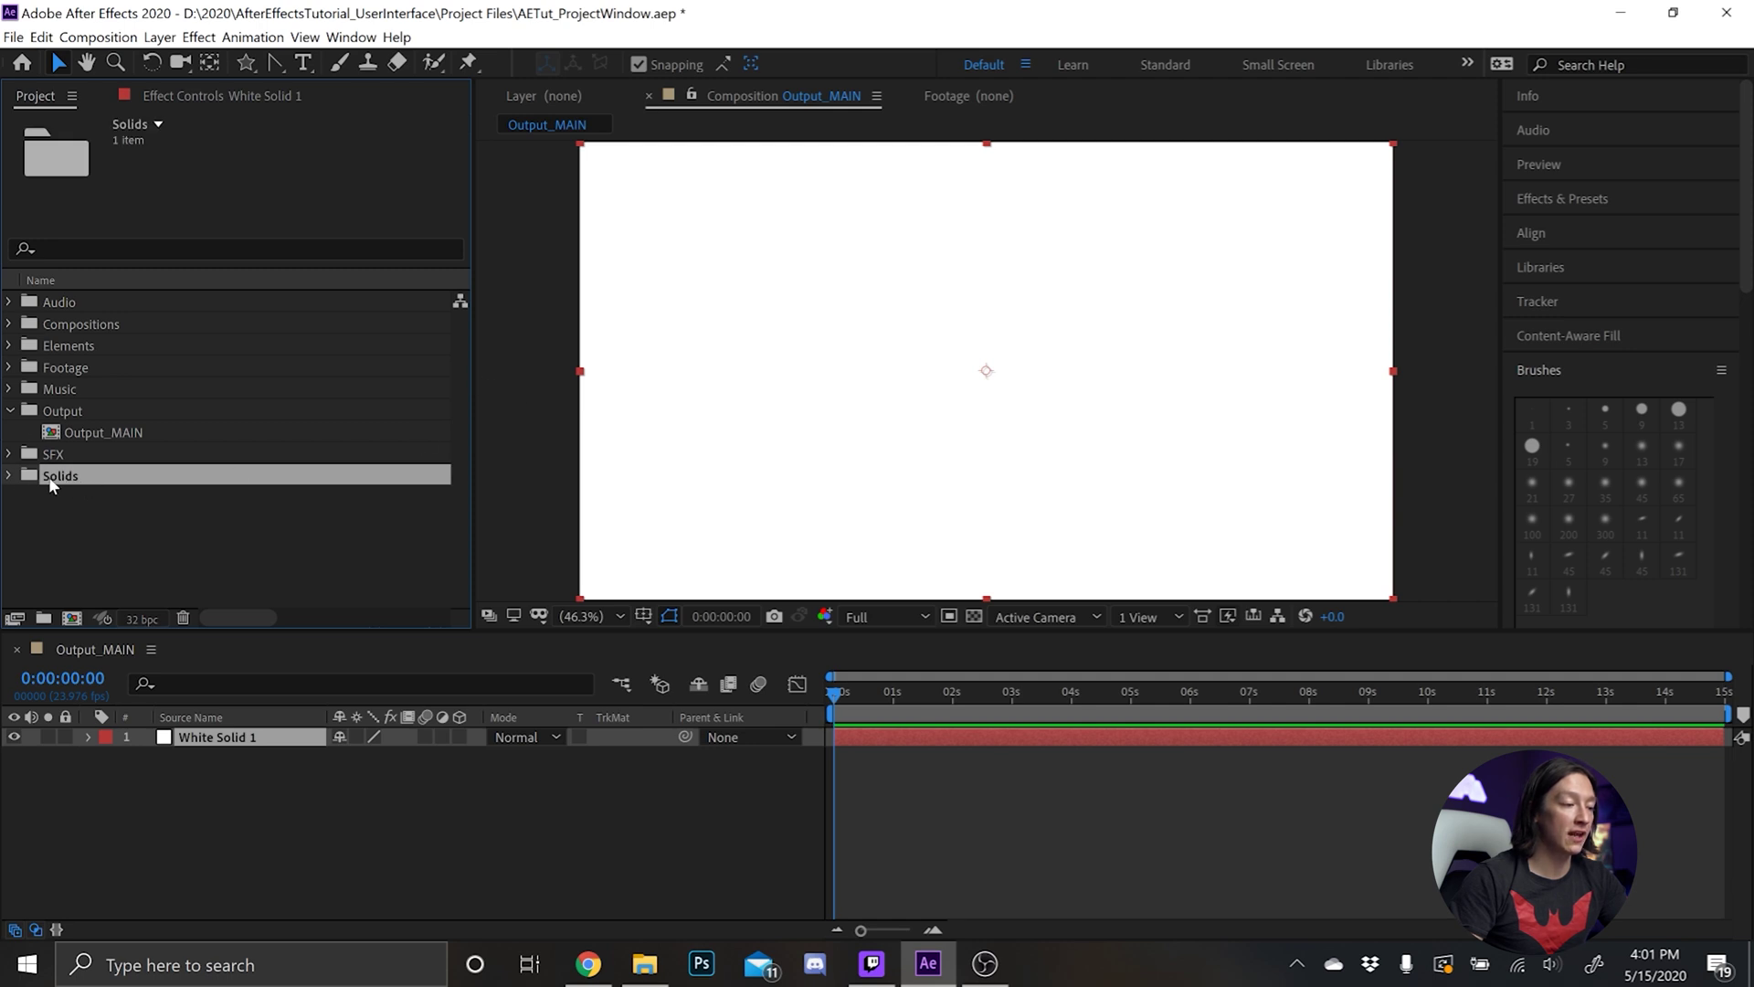
pyautogui.click(20, 751)
pyautogui.click(14, 737)
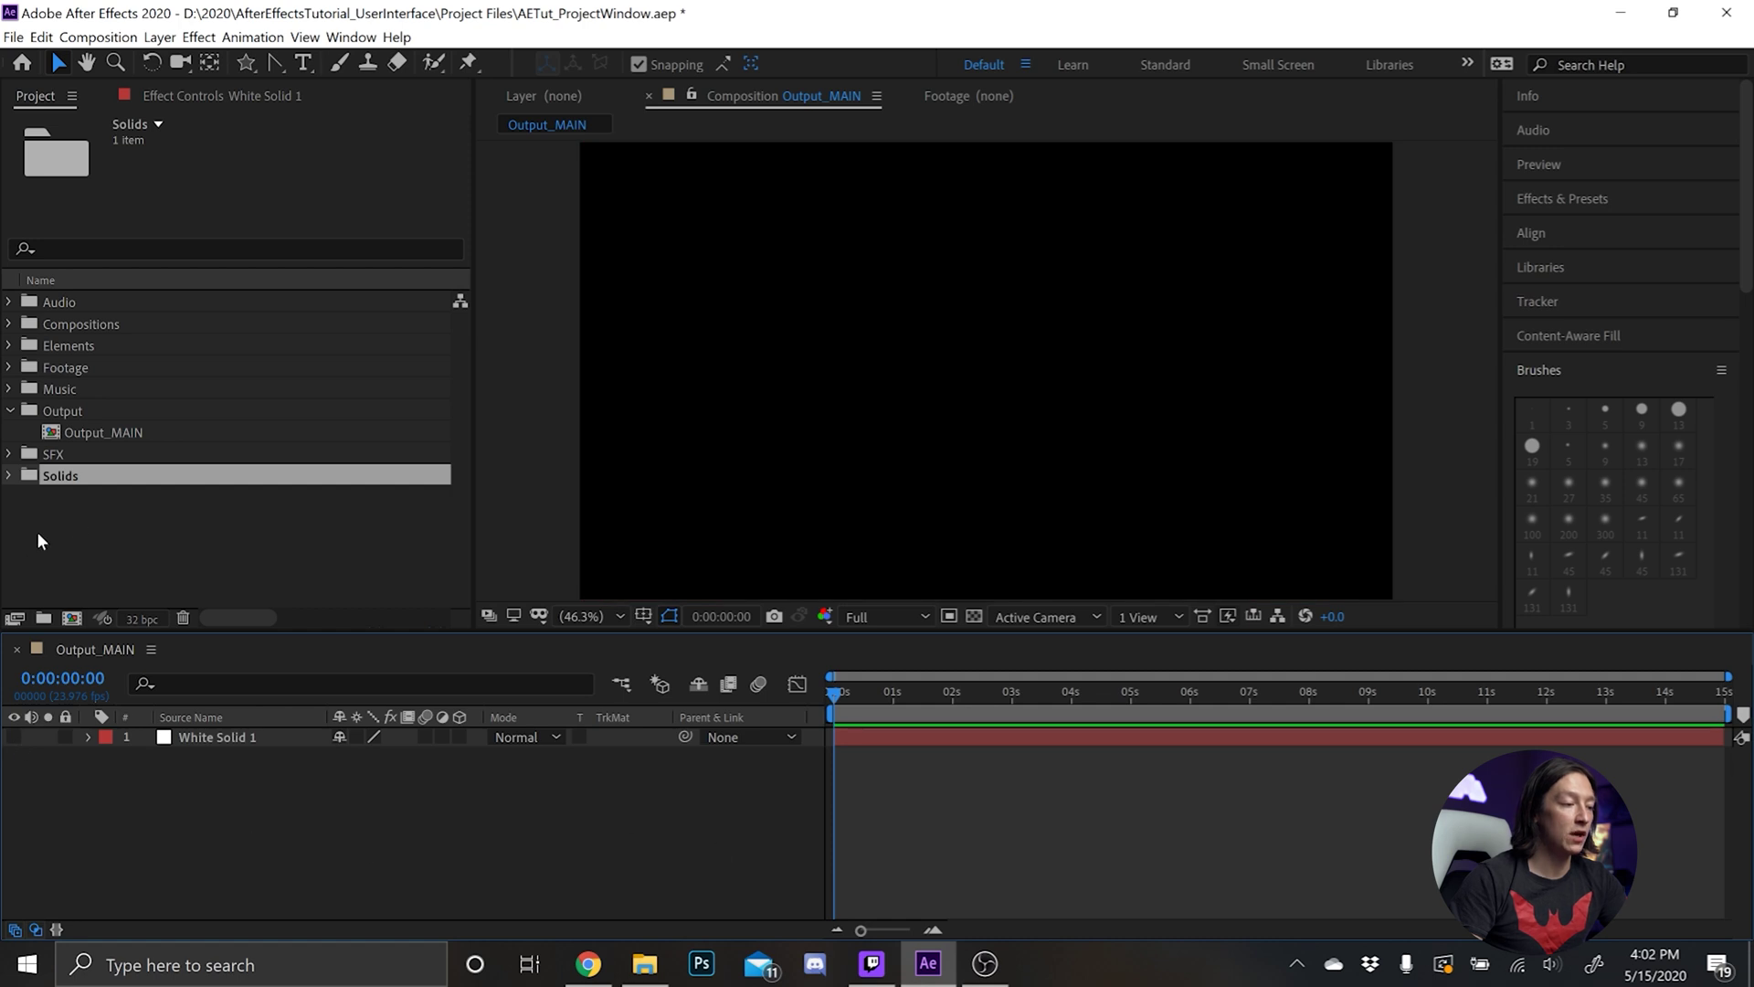
pyautogui.click(97, 528)
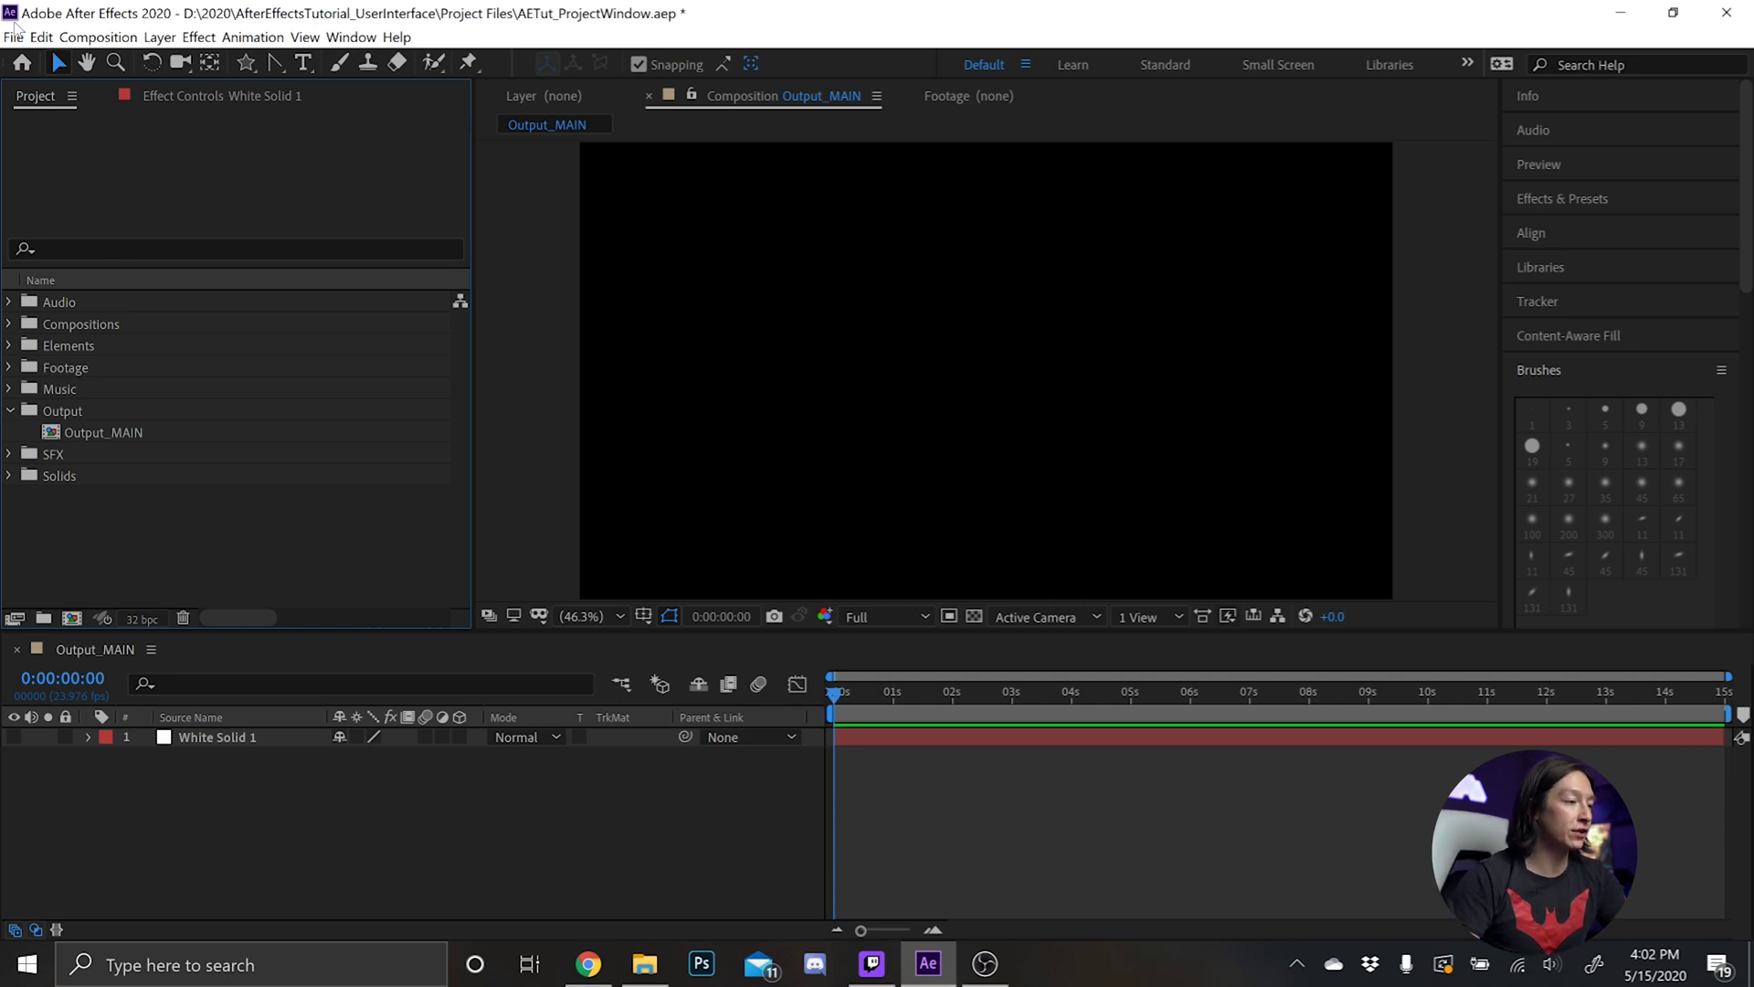
pyautogui.click(14, 35)
# Browse the Import File dialog to Dropbox/Photos/2020/Halo_PromotionalContent_EXPORTS/LowRes
pyautogui.moveTo(42, 316)
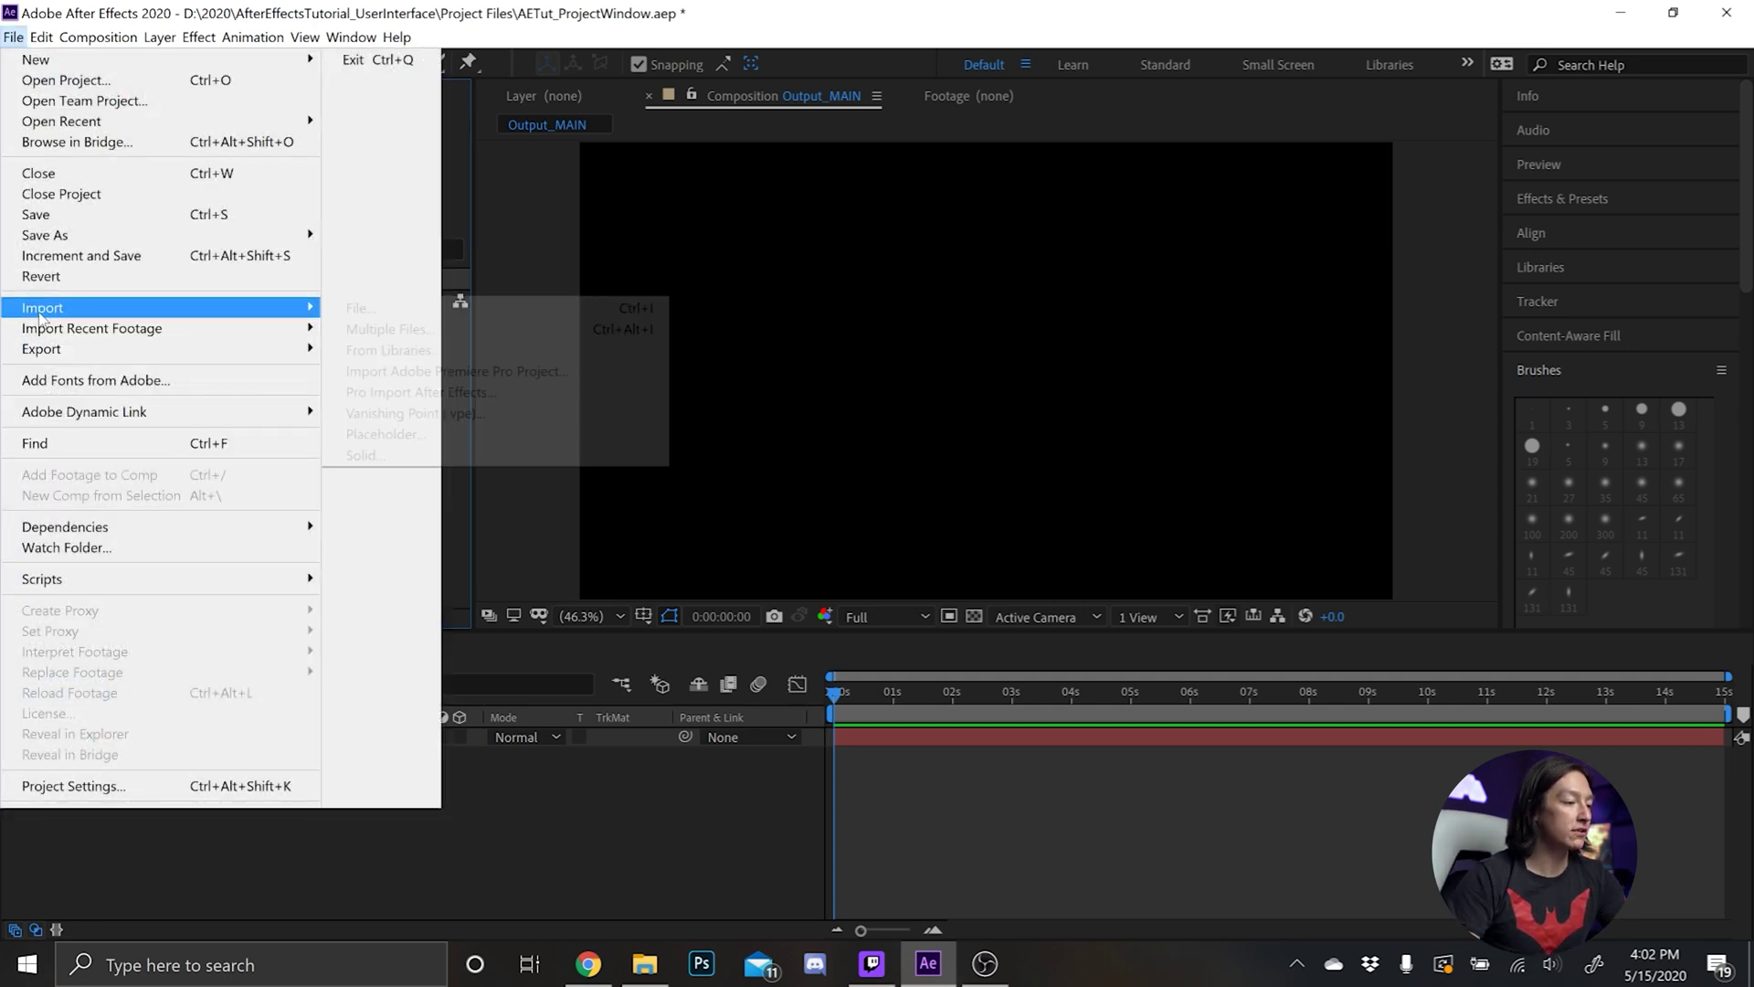
pyautogui.click(375, 307)
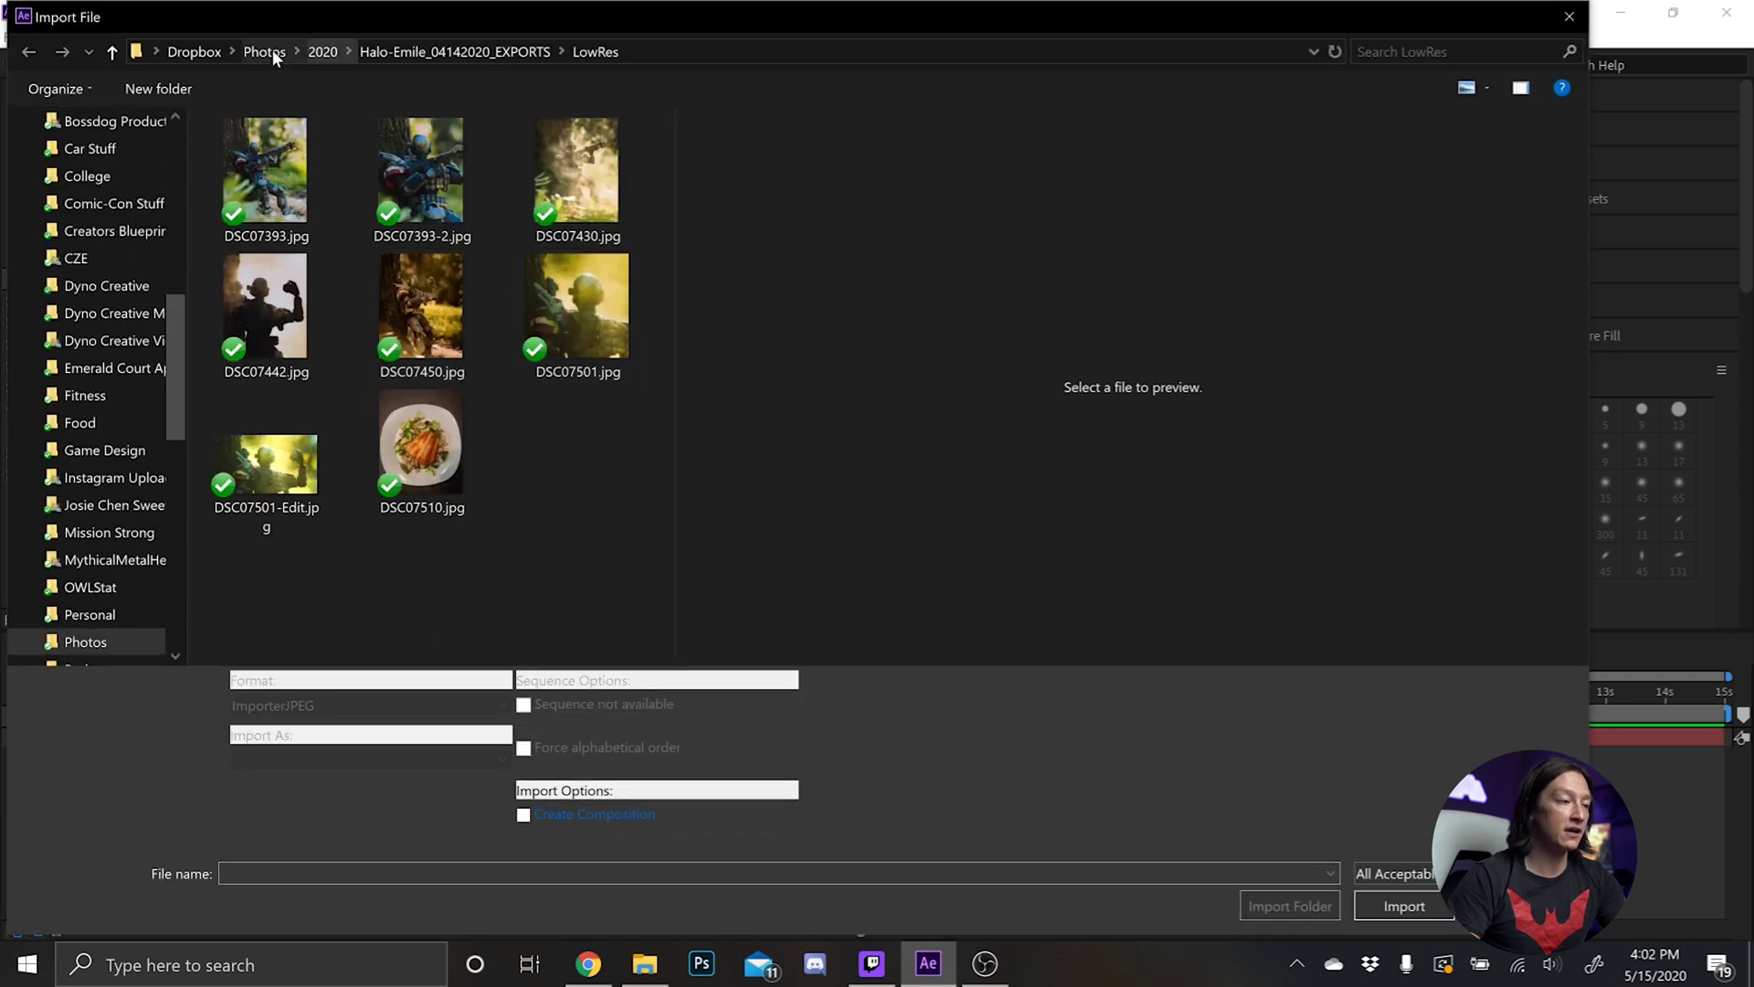
pyautogui.click(261, 53)
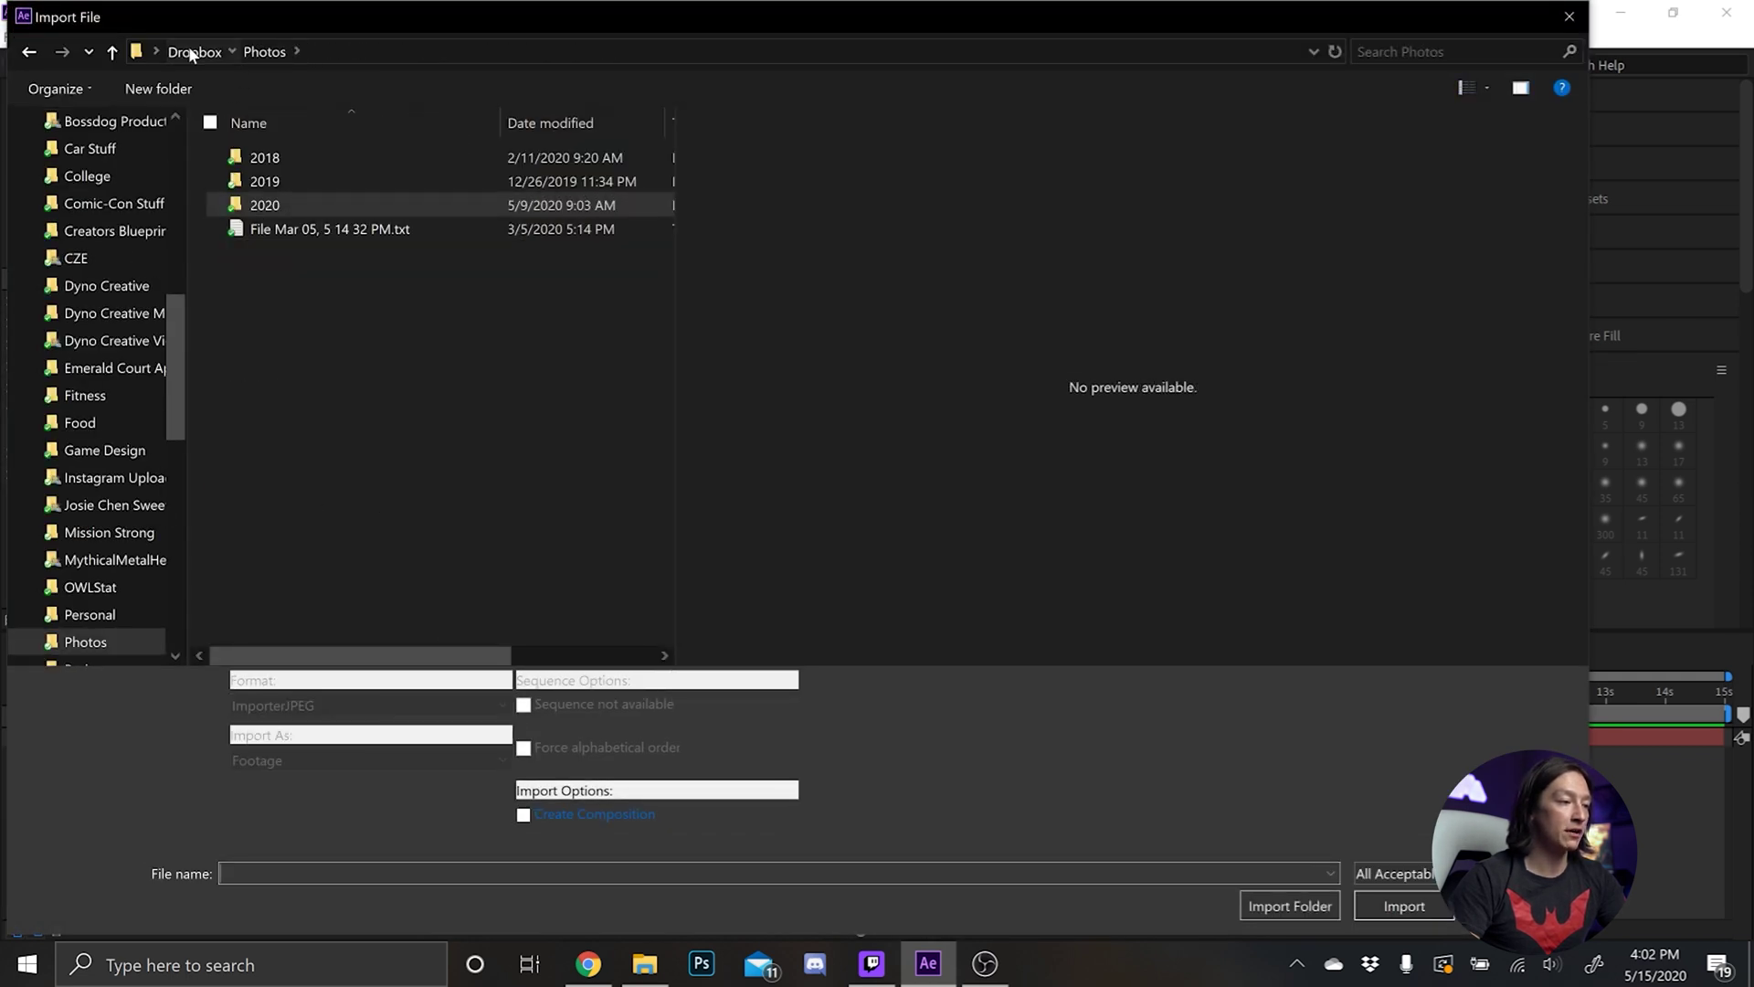
pyautogui.click(190, 53)
pyautogui.doubleClick(281, 640)
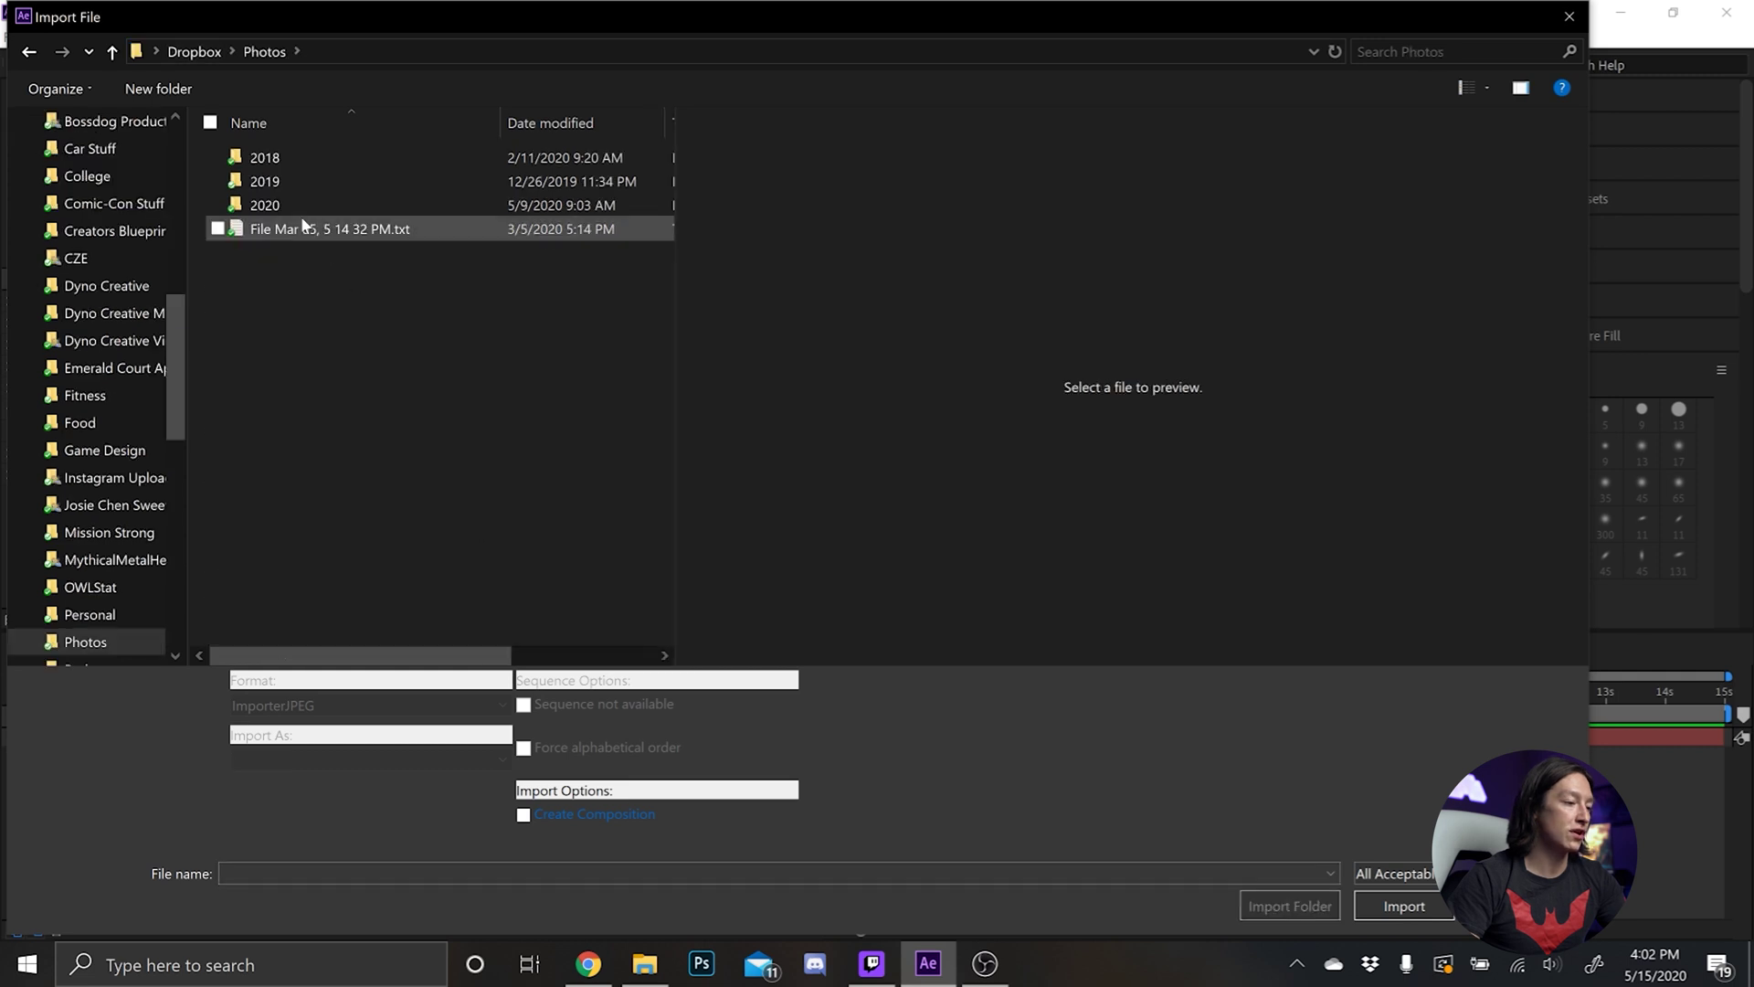
pyautogui.doubleClick(289, 197)
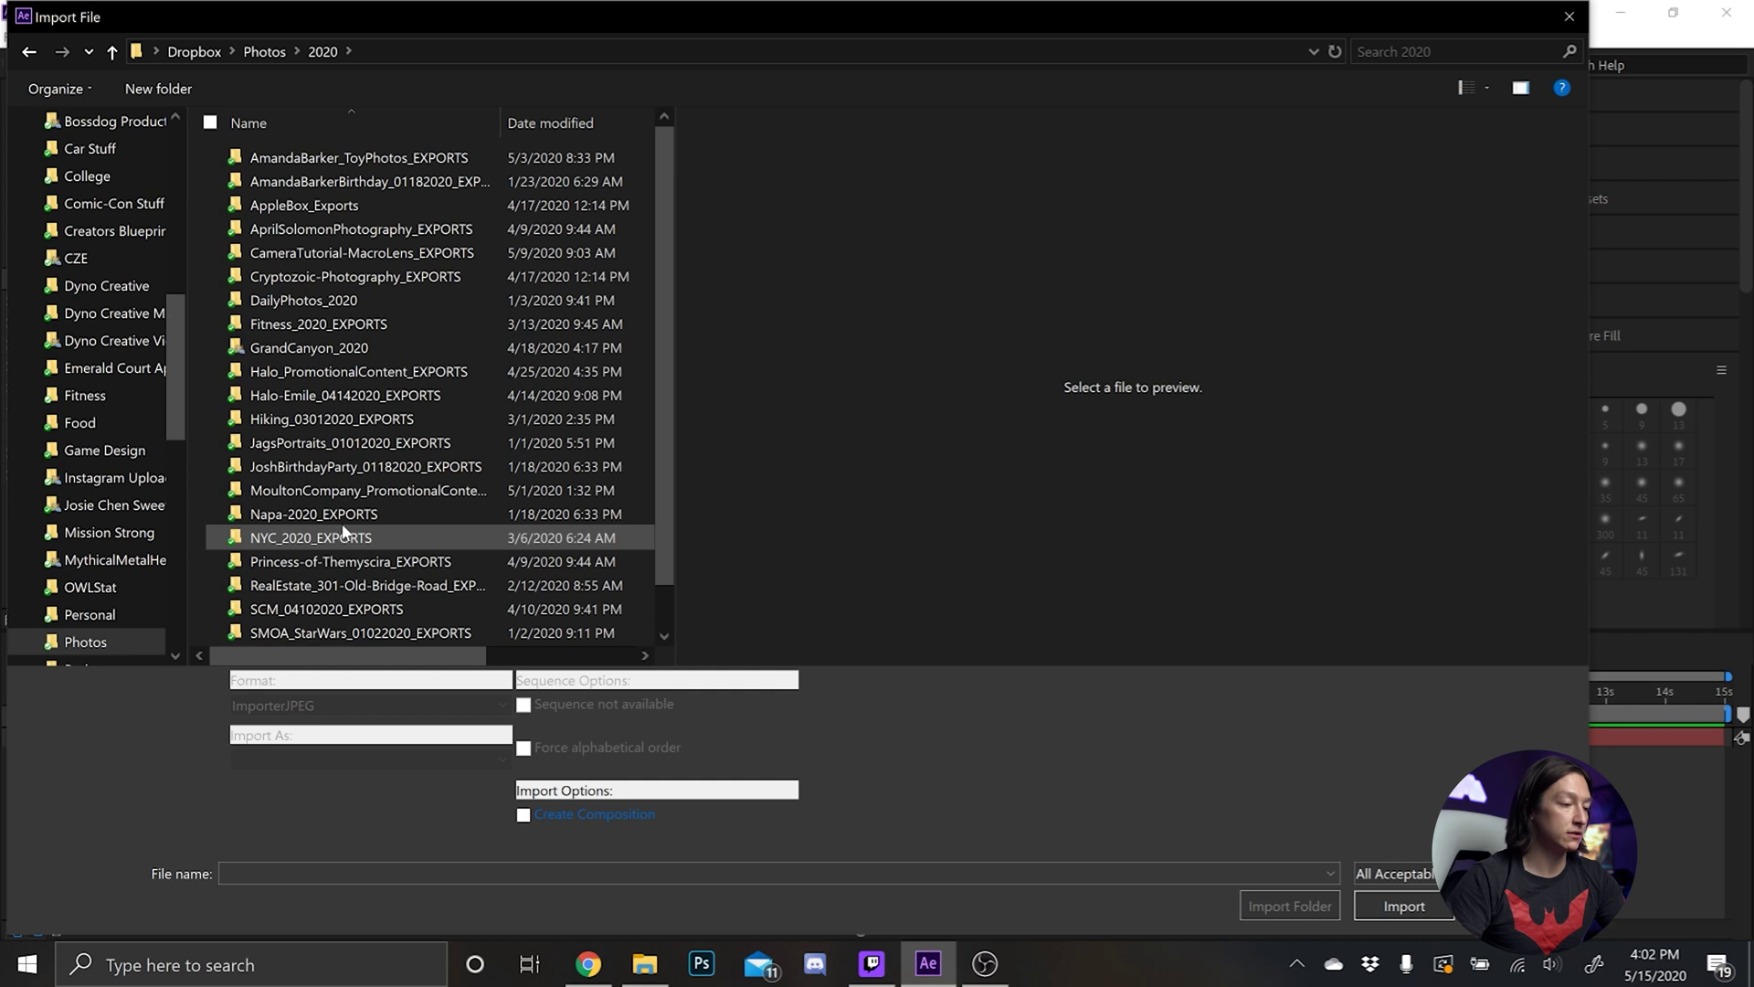
pyautogui.click(322, 372)
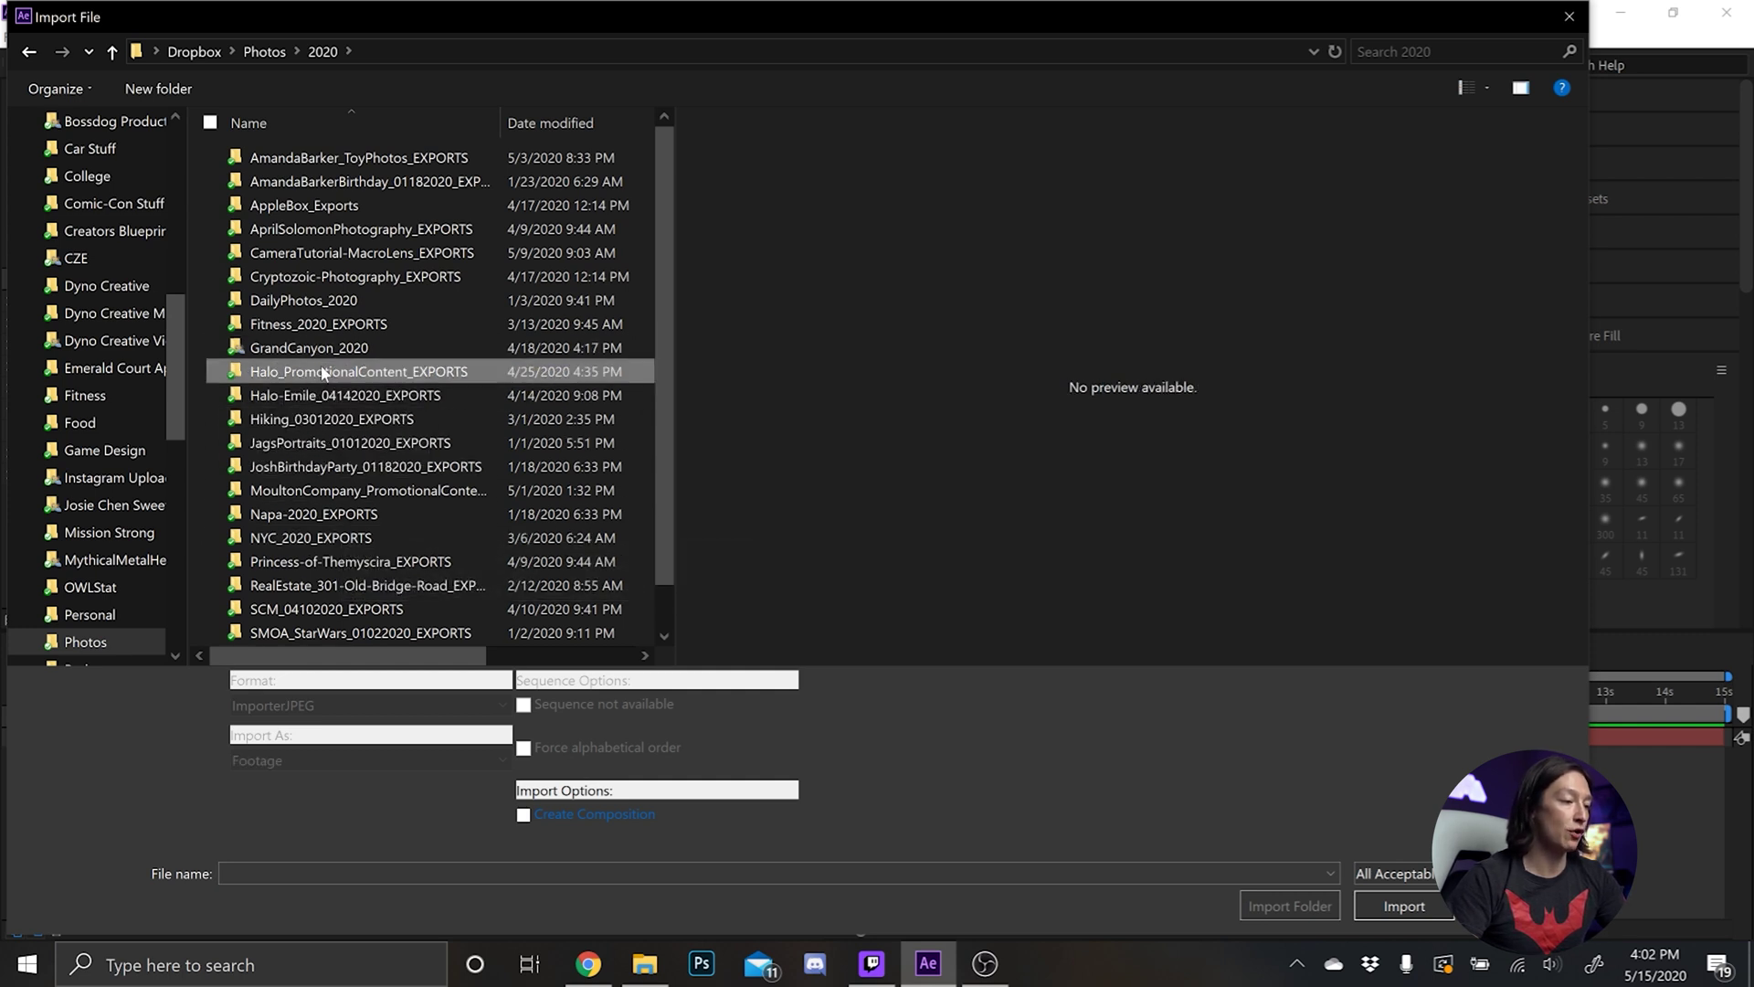
pyautogui.doubleClick(321, 372)
pyautogui.click(279, 187)
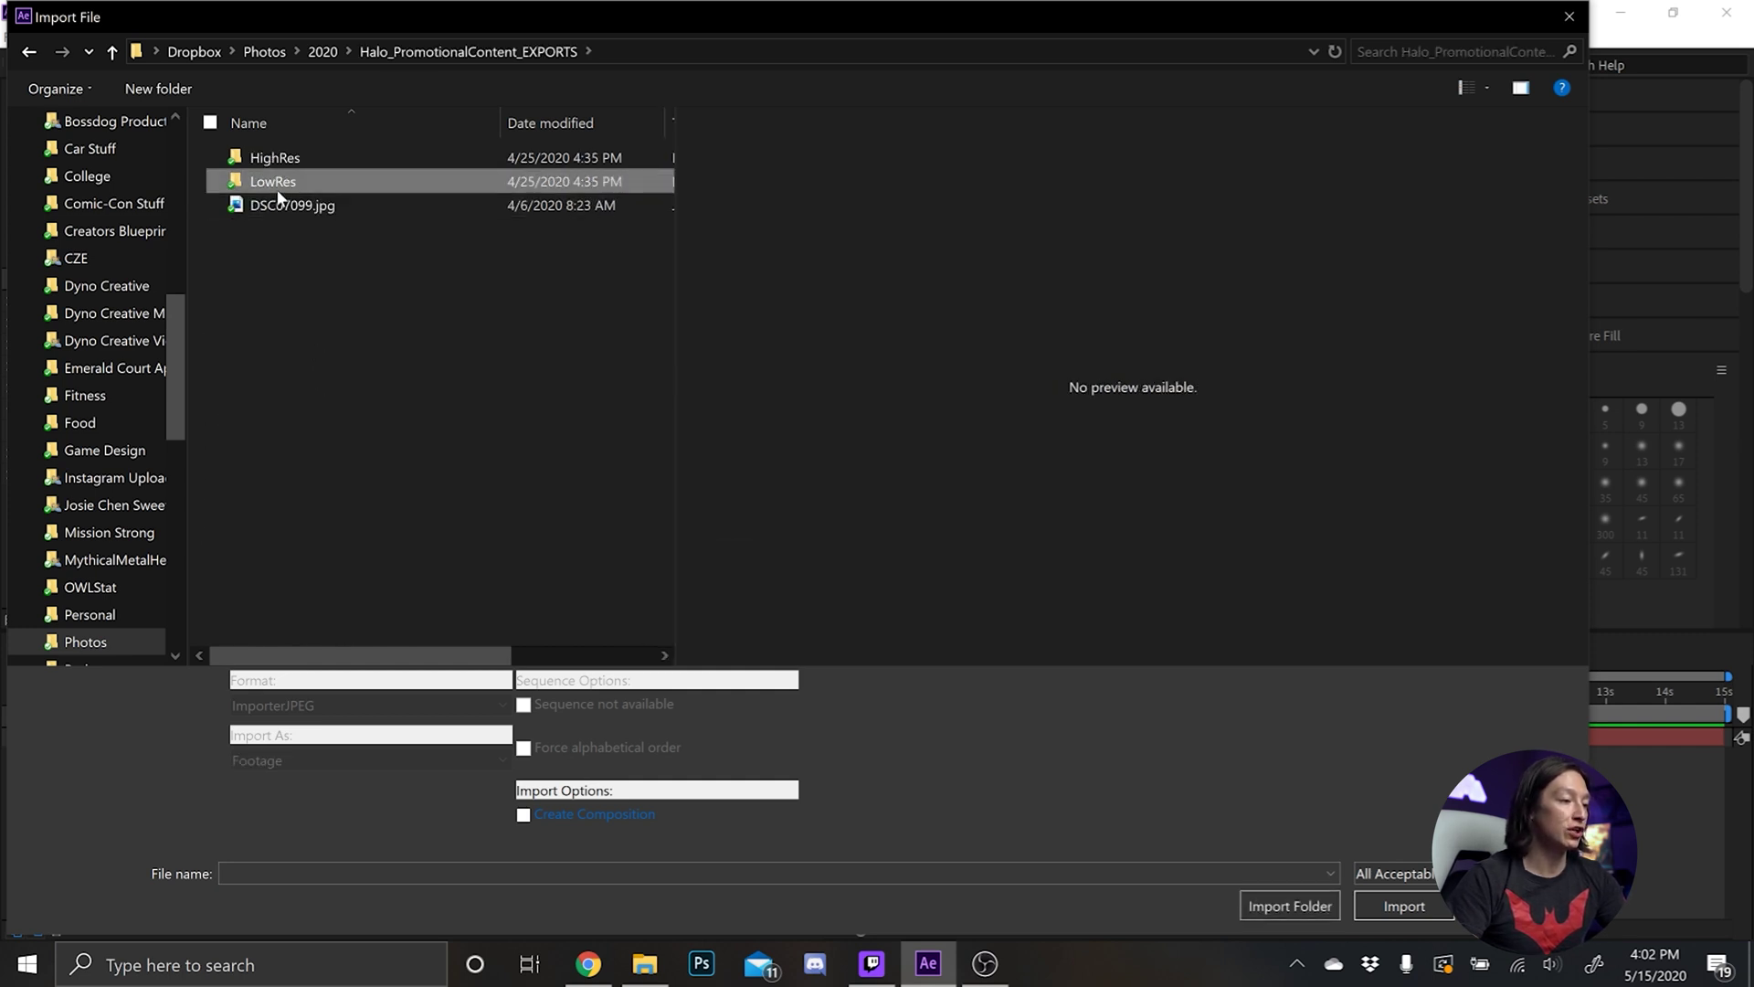
pyautogui.doubleClick(277, 185)
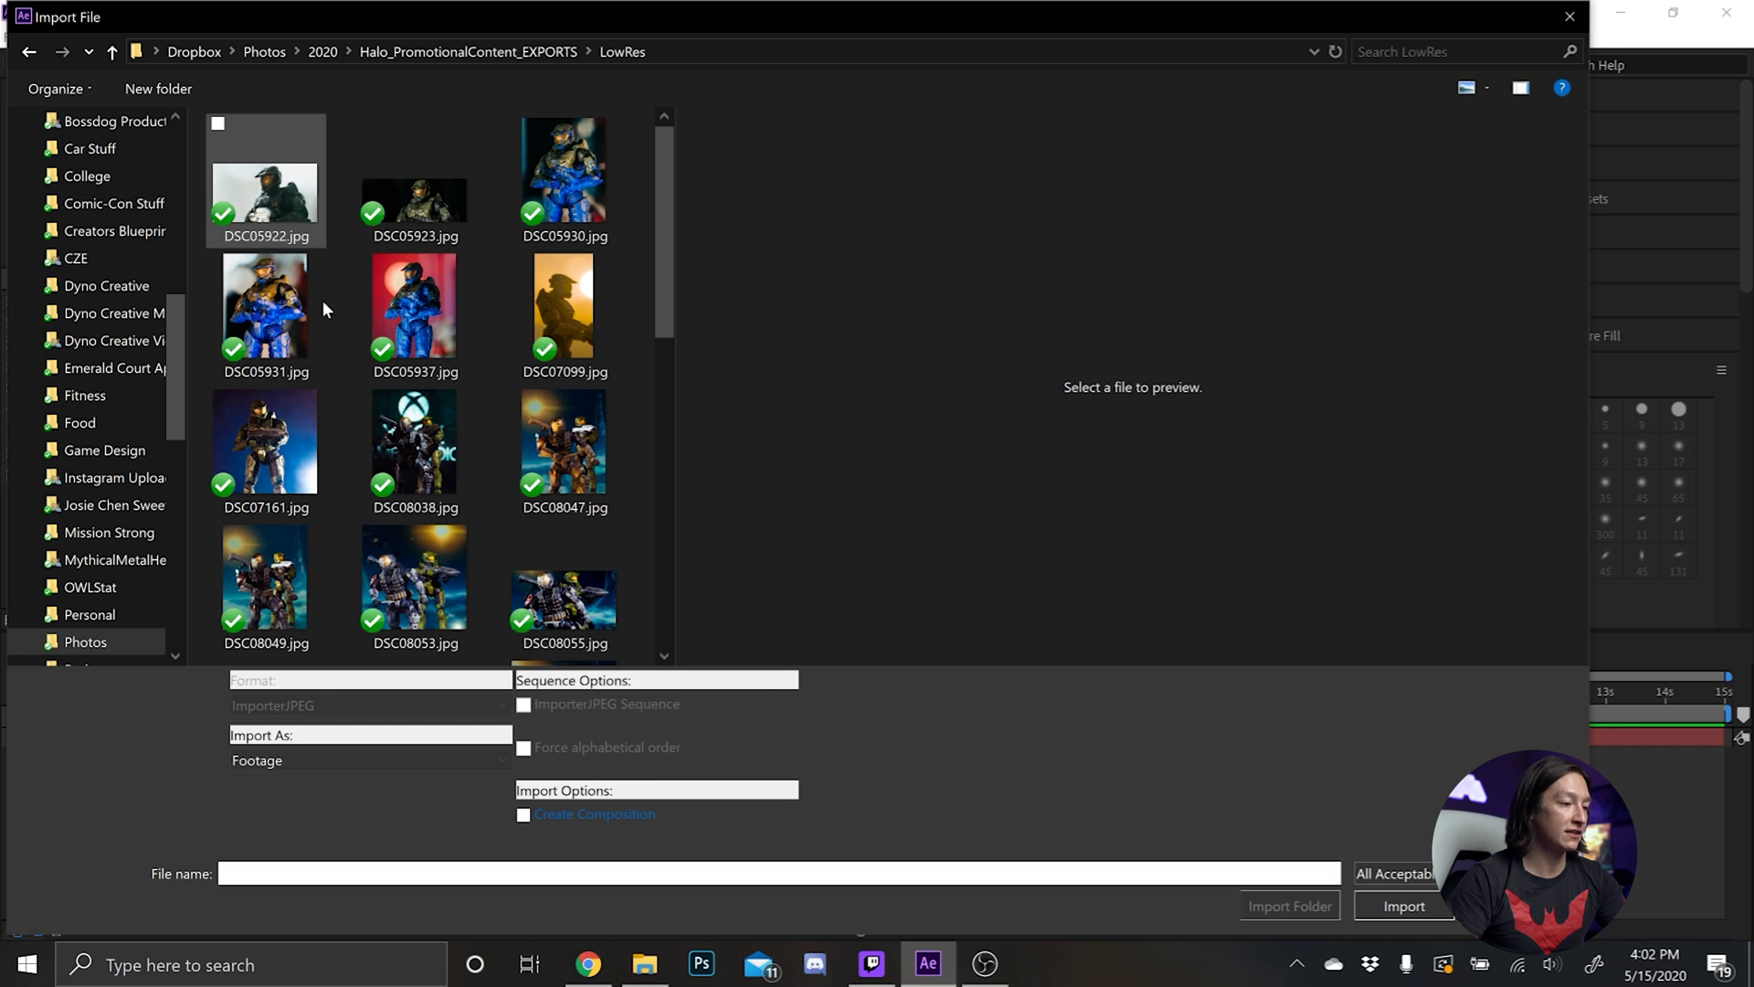
# Import DSC08139, DSC08094-2, DSC08094, DSC08093 and DSC08137 JPGs together
pyautogui.scroll(-10, 322, 302)
pyautogui.click(416, 452)
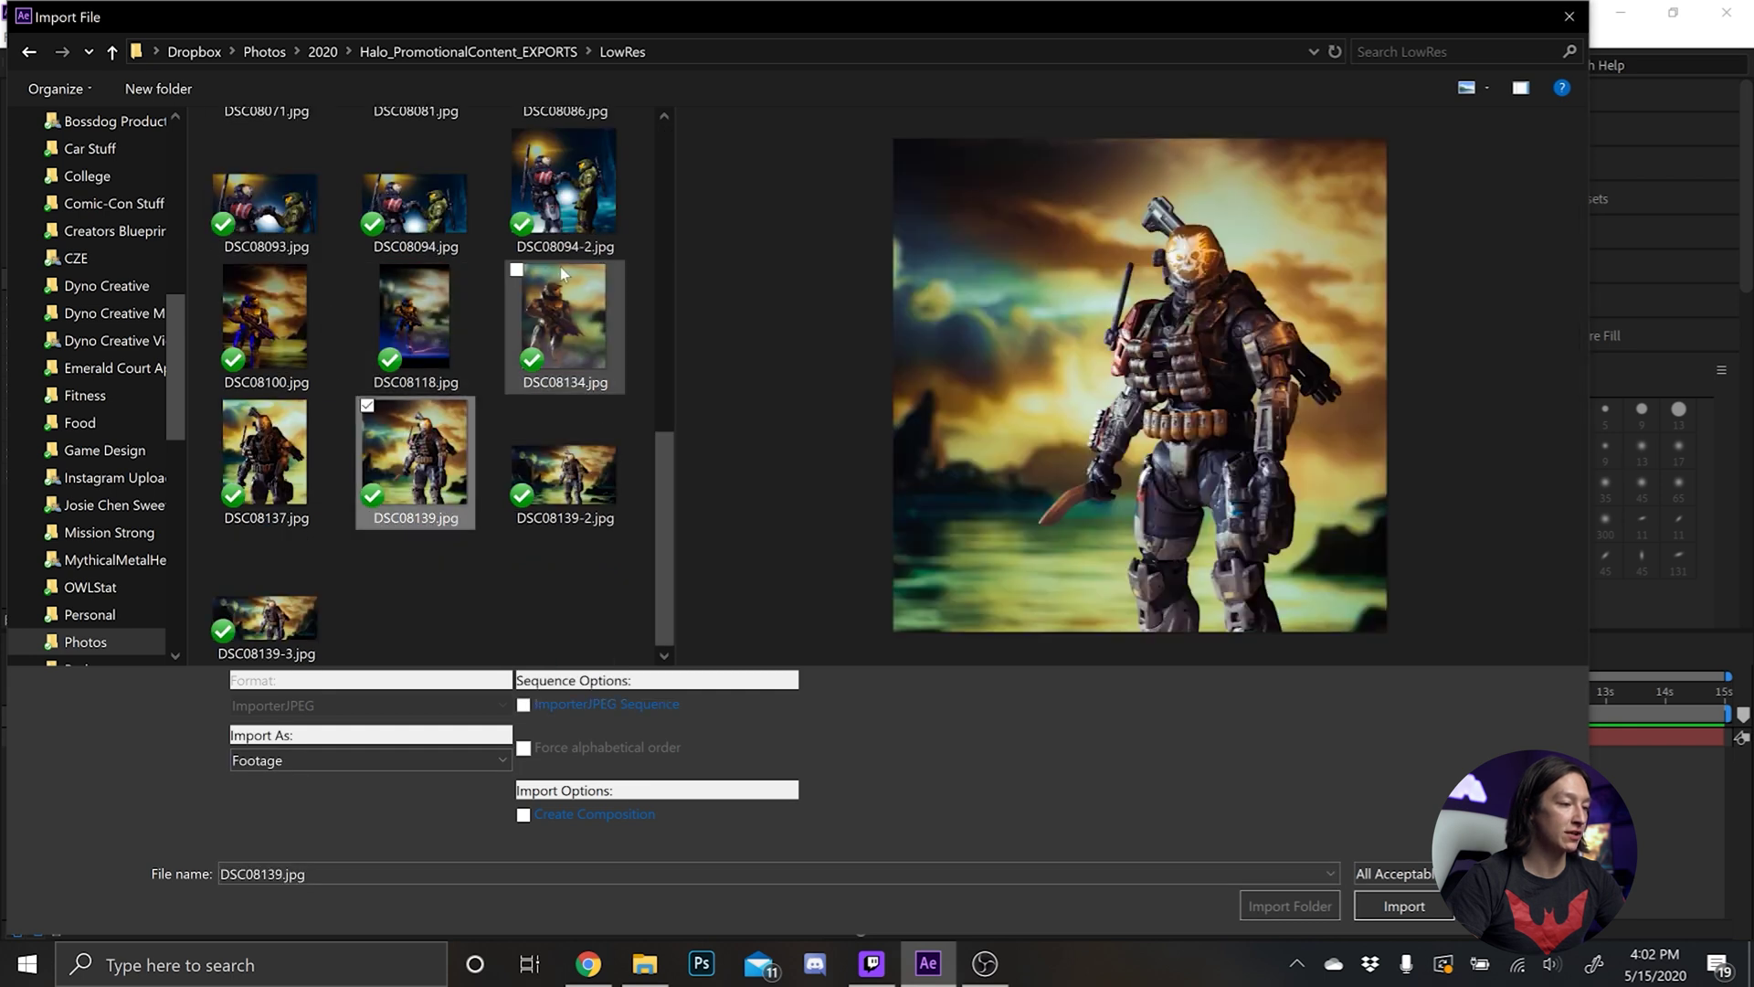
pyautogui.keyDown('ctrl'); pyautogui.click(565, 224); pyautogui.keyUp('ctrl')
pyautogui.keyDown('ctrl'); pyautogui.click(409, 224); pyautogui.keyUp('ctrl')
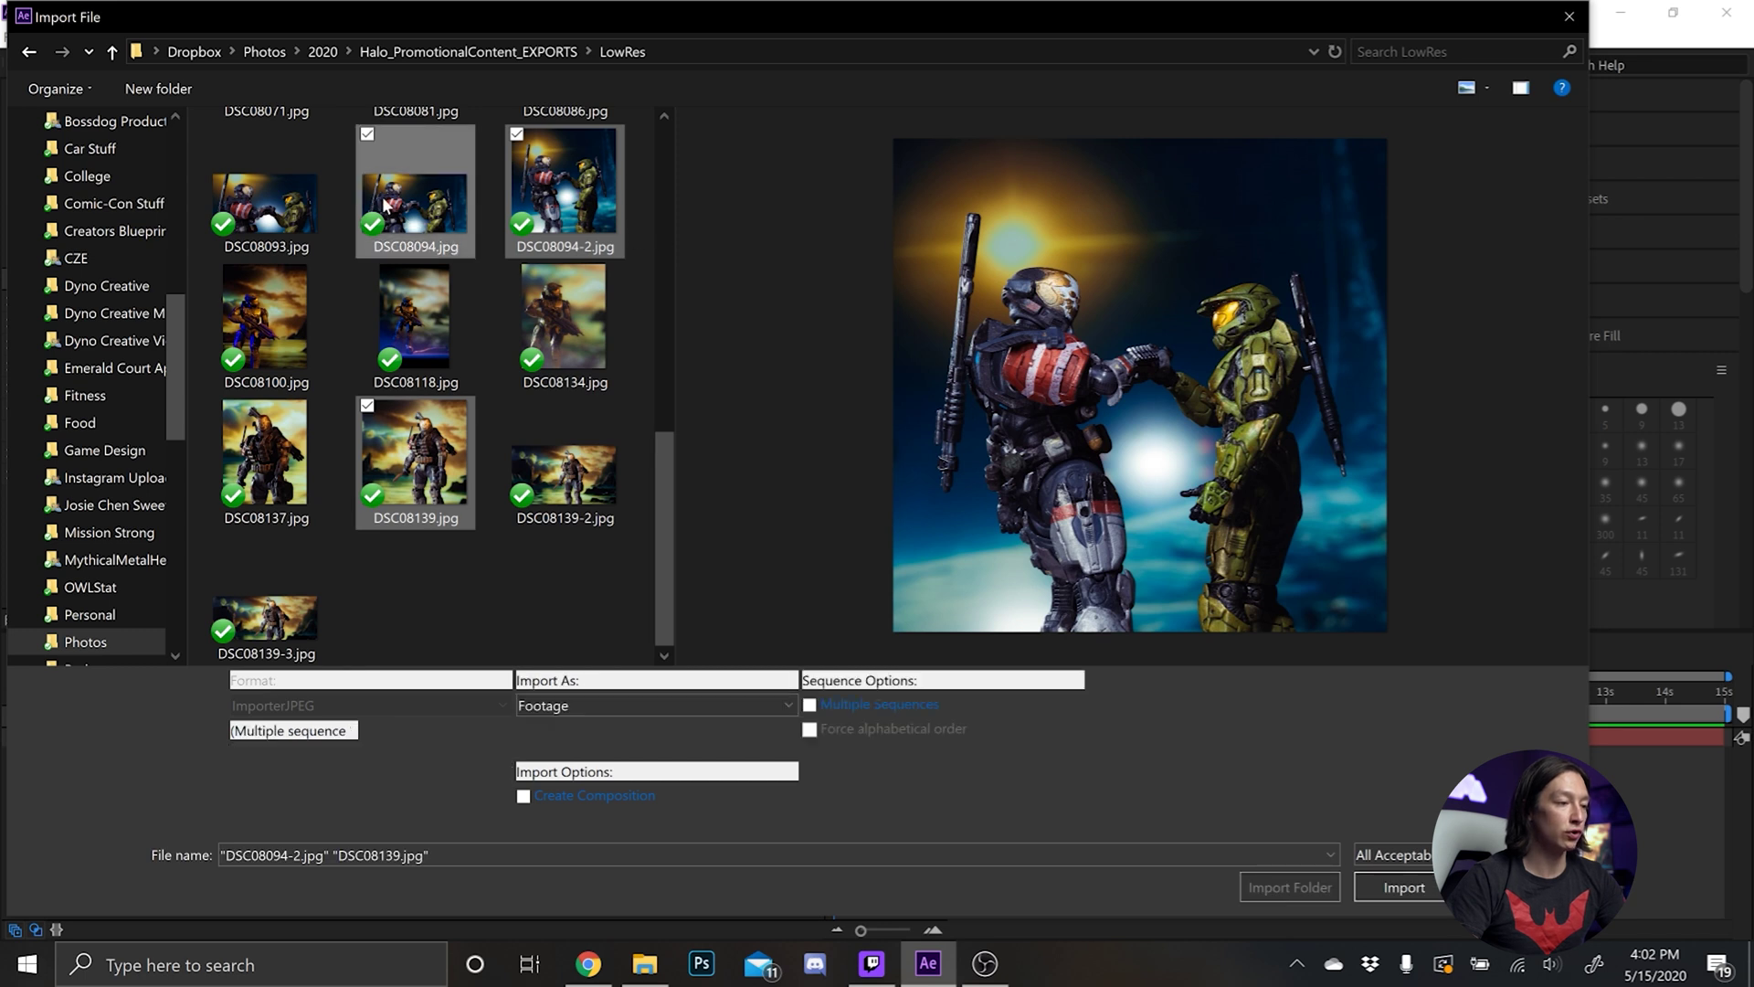
pyautogui.keyDown('ctrl'); pyautogui.click(265, 206); pyautogui.keyUp('ctrl')
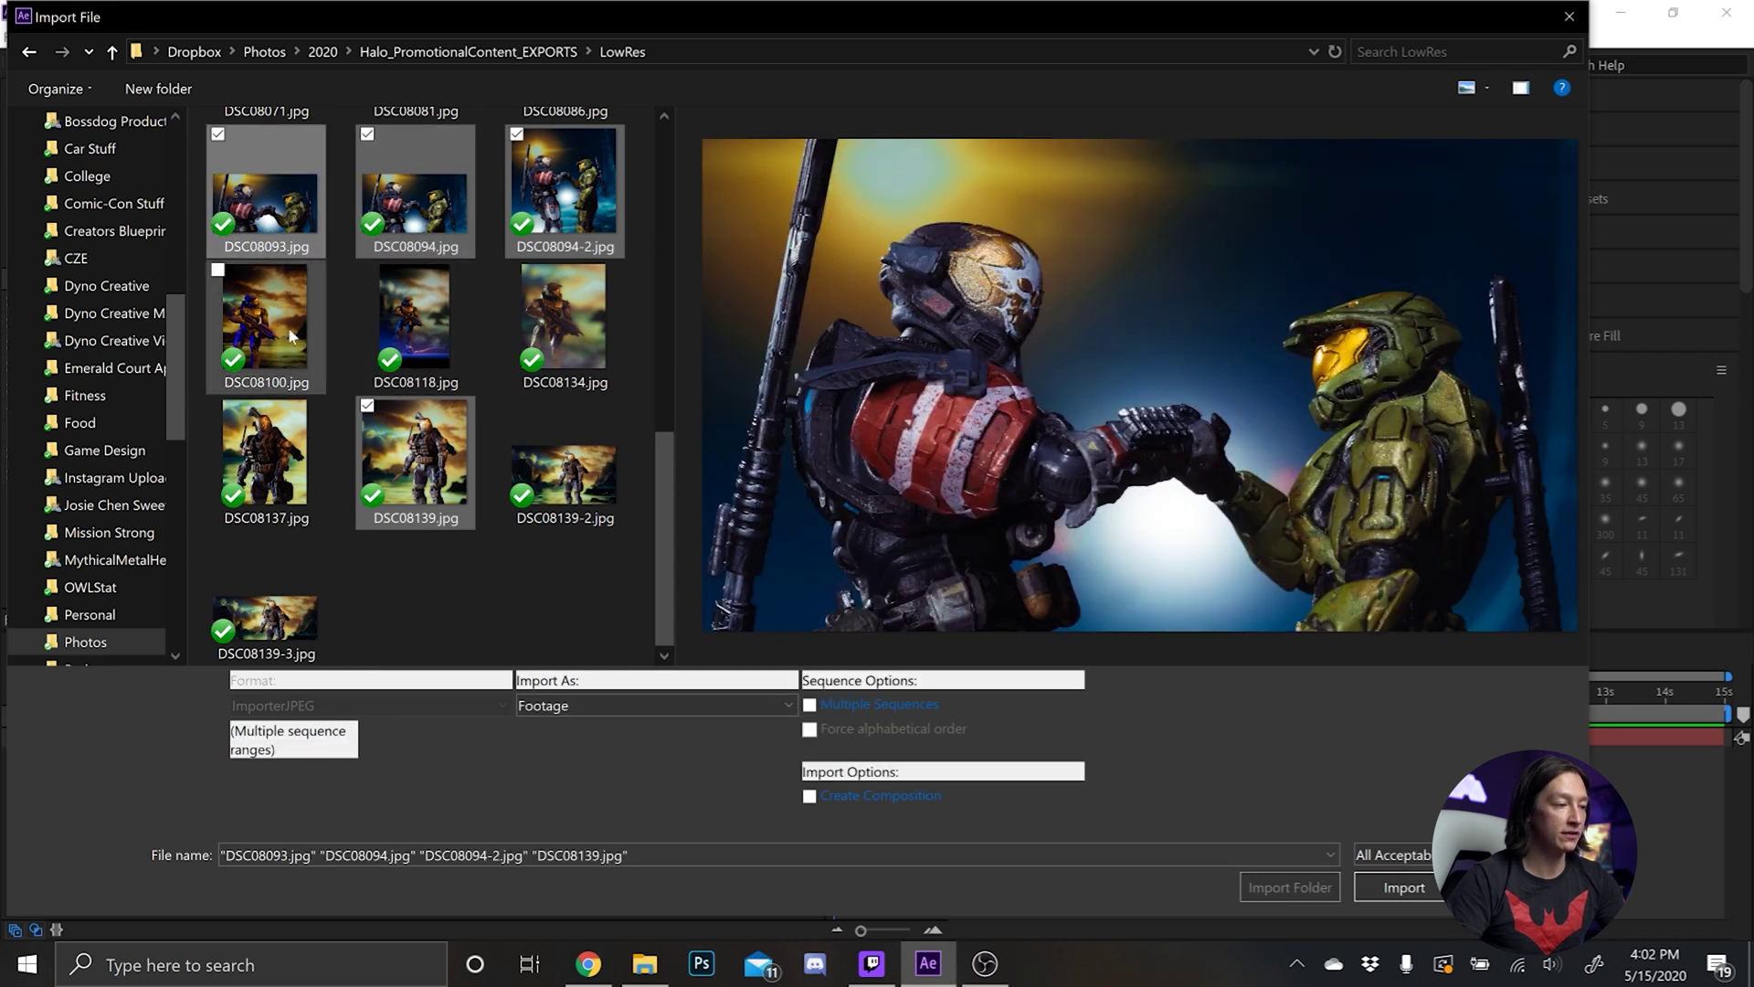
pyautogui.keyDown('ctrl'); pyautogui.click(281, 473); pyautogui.keyUp('ctrl')
pyautogui.press('Return')
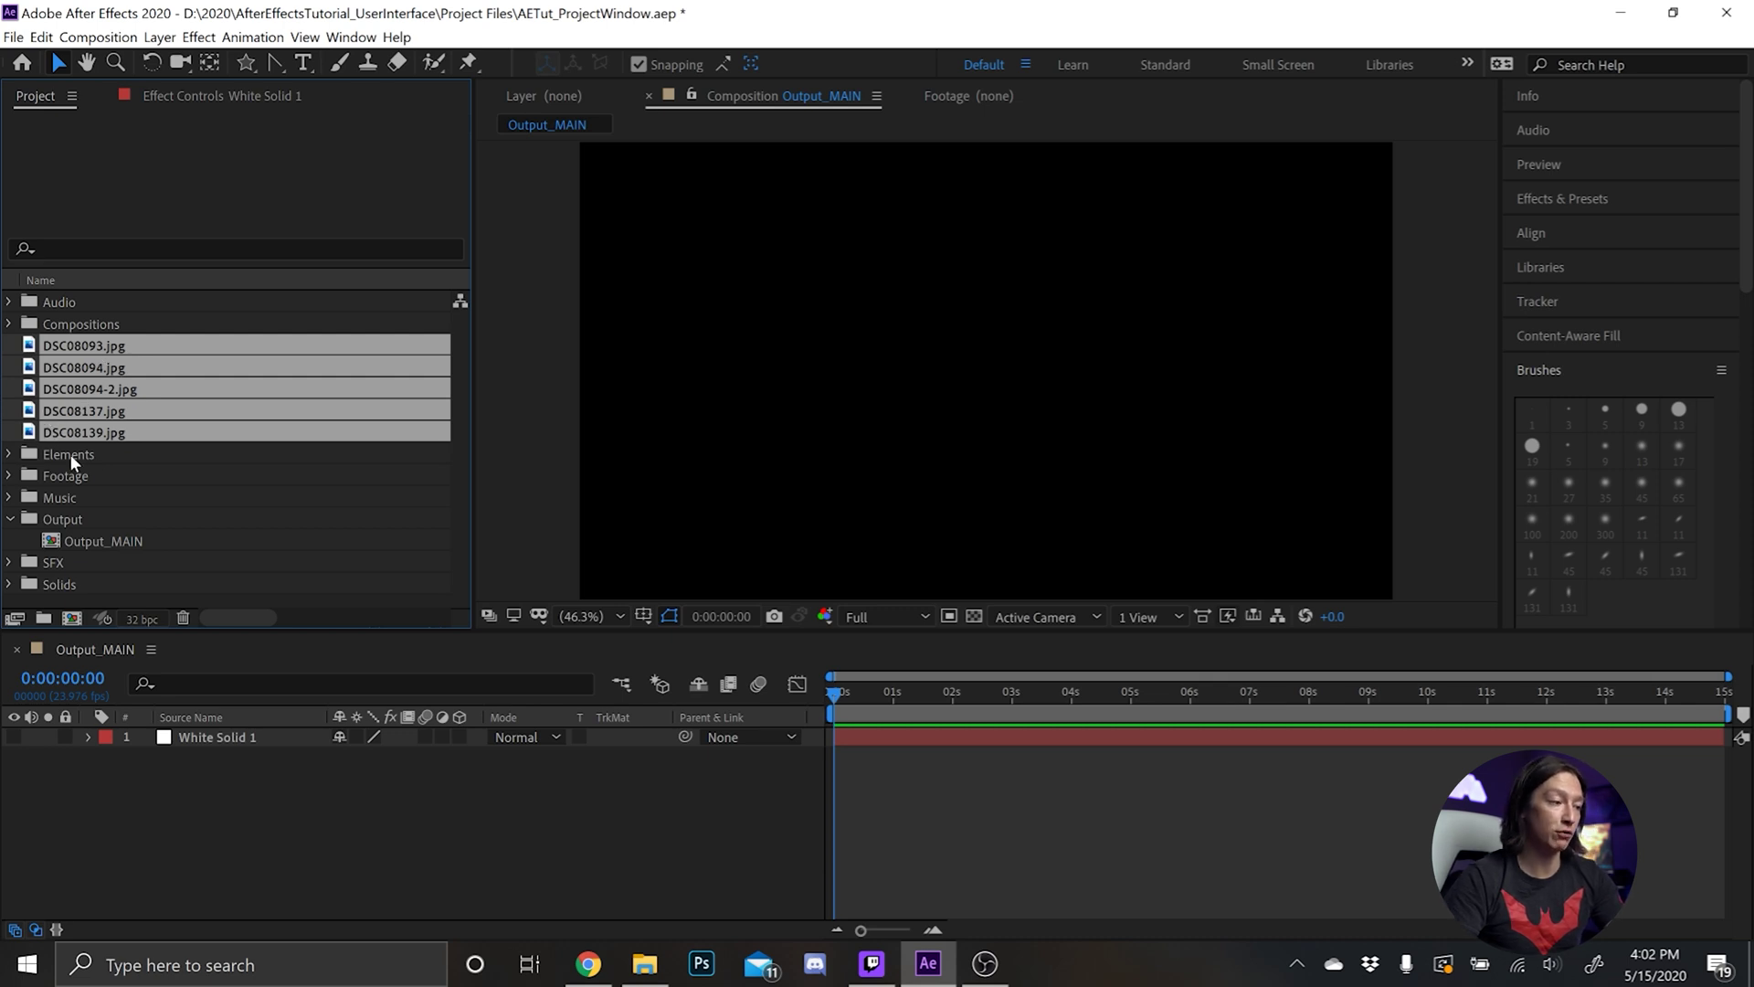
# Move the five imported JPGs into the Elements > Images > JPEGs folder
pyautogui.click(9, 455)
pyautogui.click(32, 498)
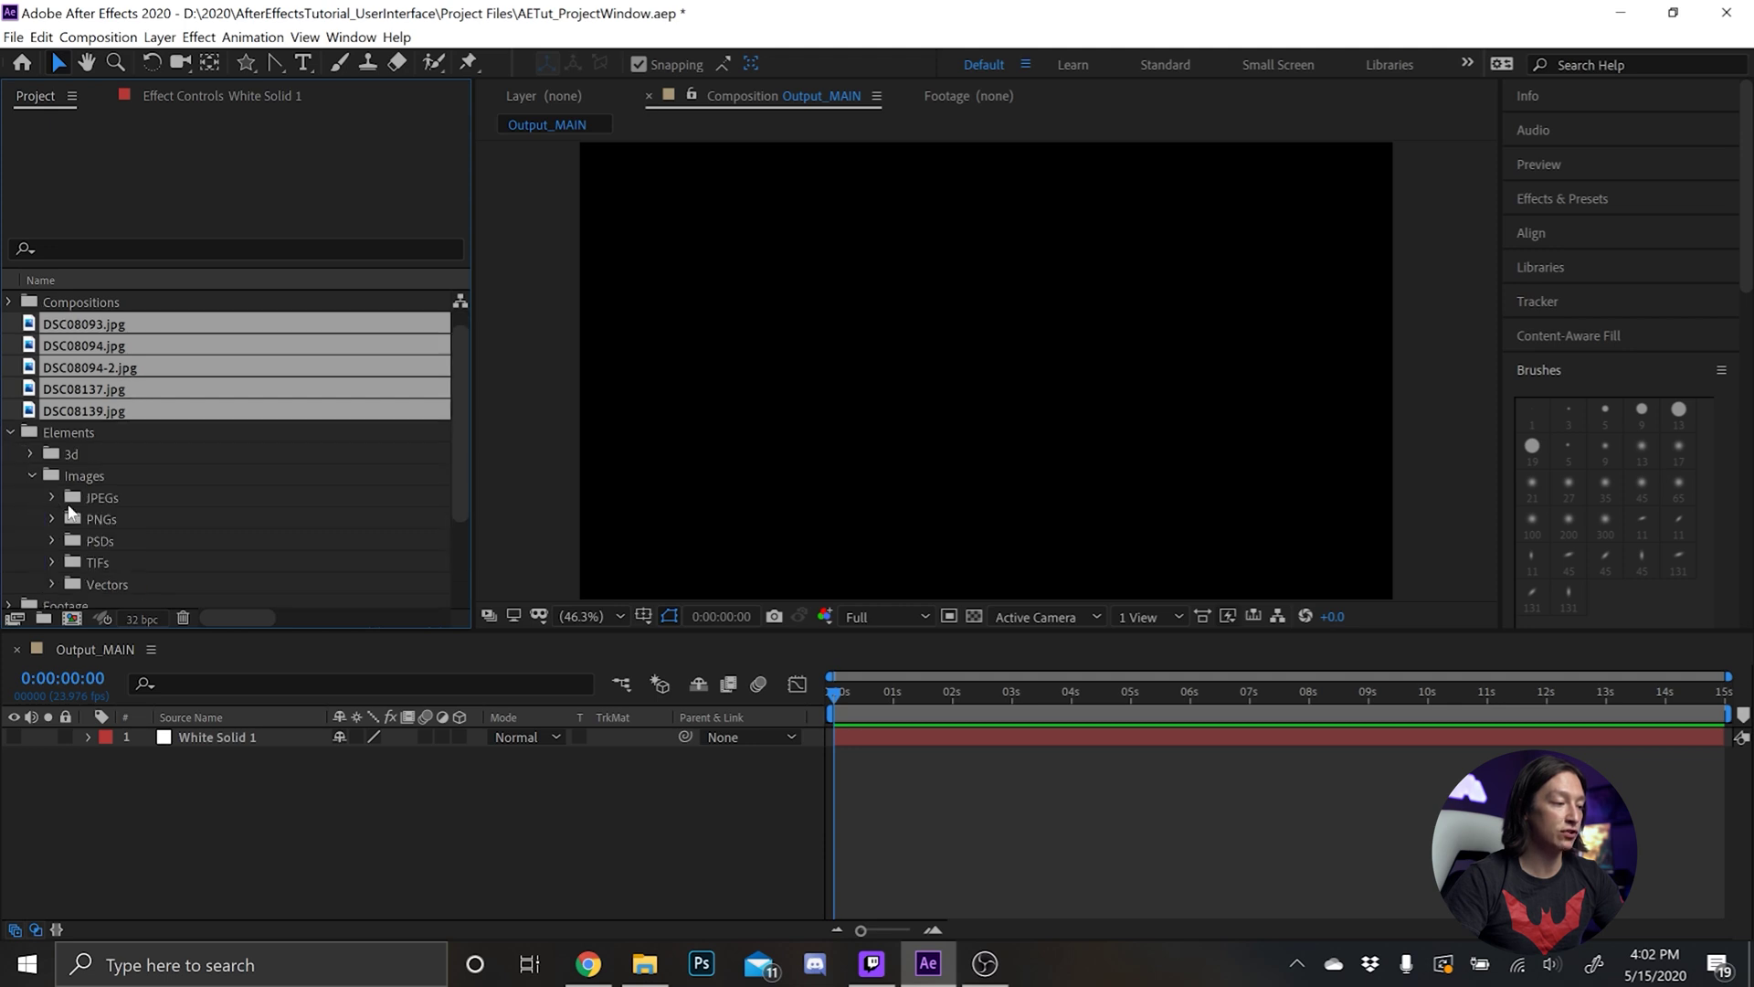
pyautogui.moveTo(73, 413); pyautogui.dragTo(98, 501)
pyautogui.click(54, 389)
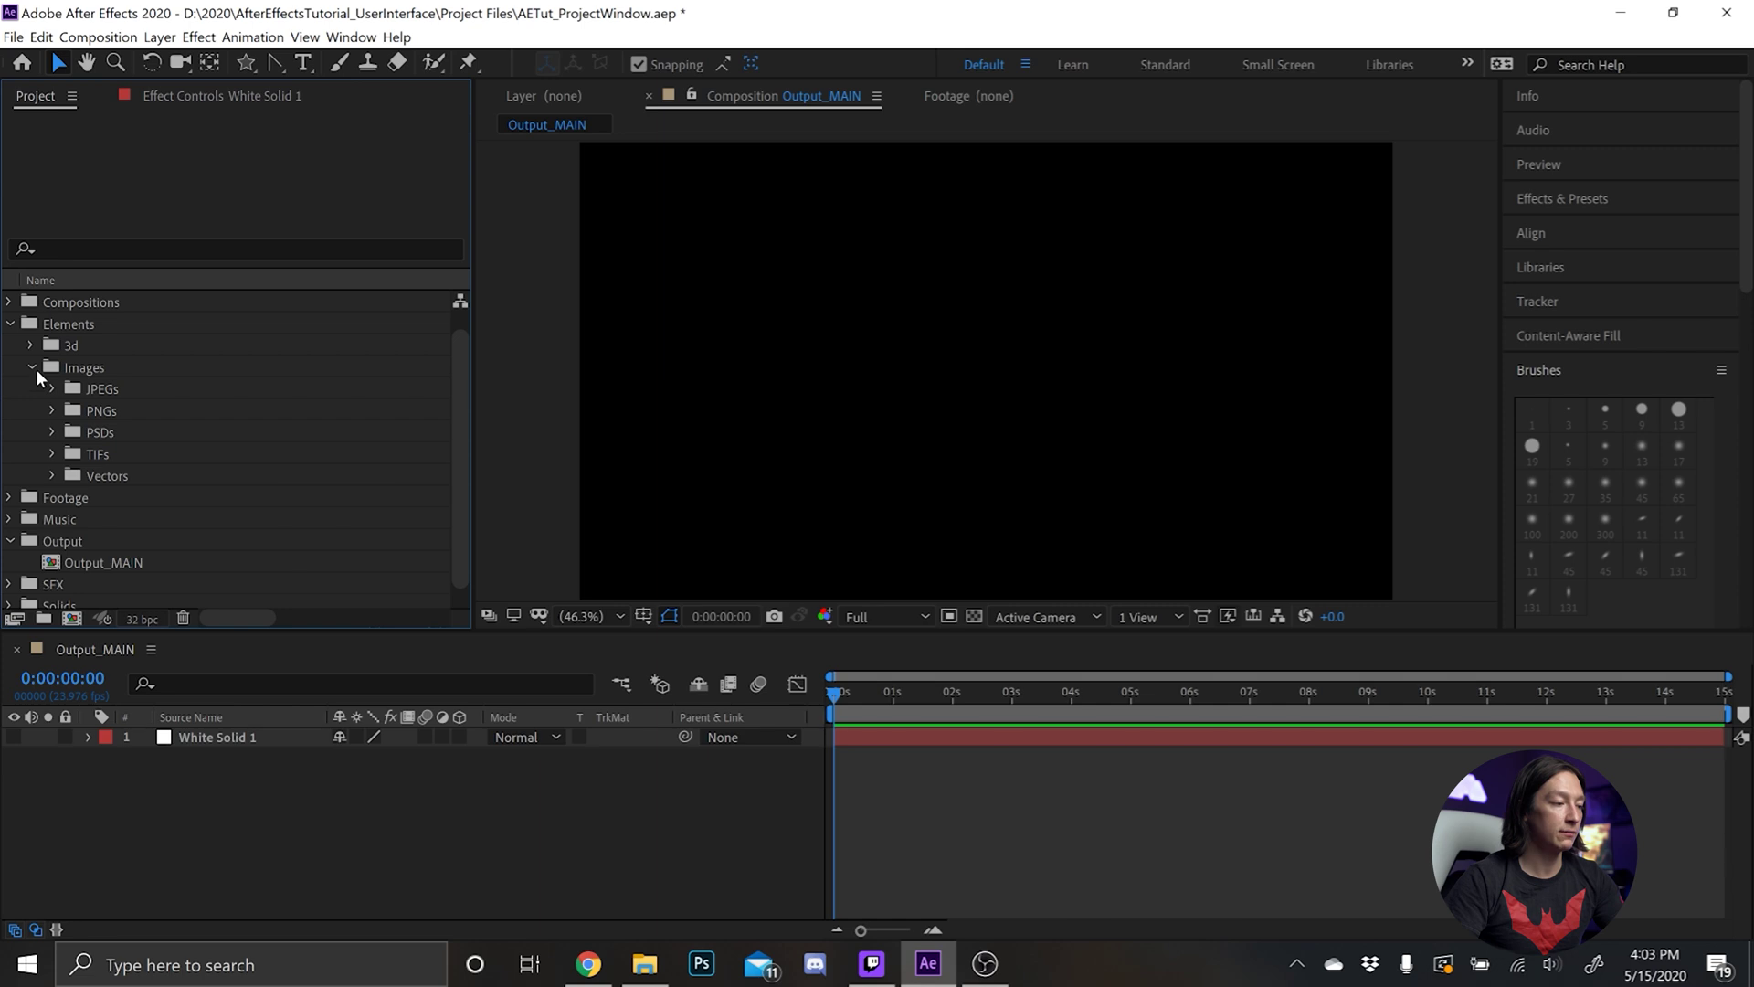
pyautogui.click(32, 367)
pyautogui.click(13, 347)
# Add DSC08093.jpg from the JPEGs folder as a layer in Output_MAIN
pyautogui.click(12, 349)
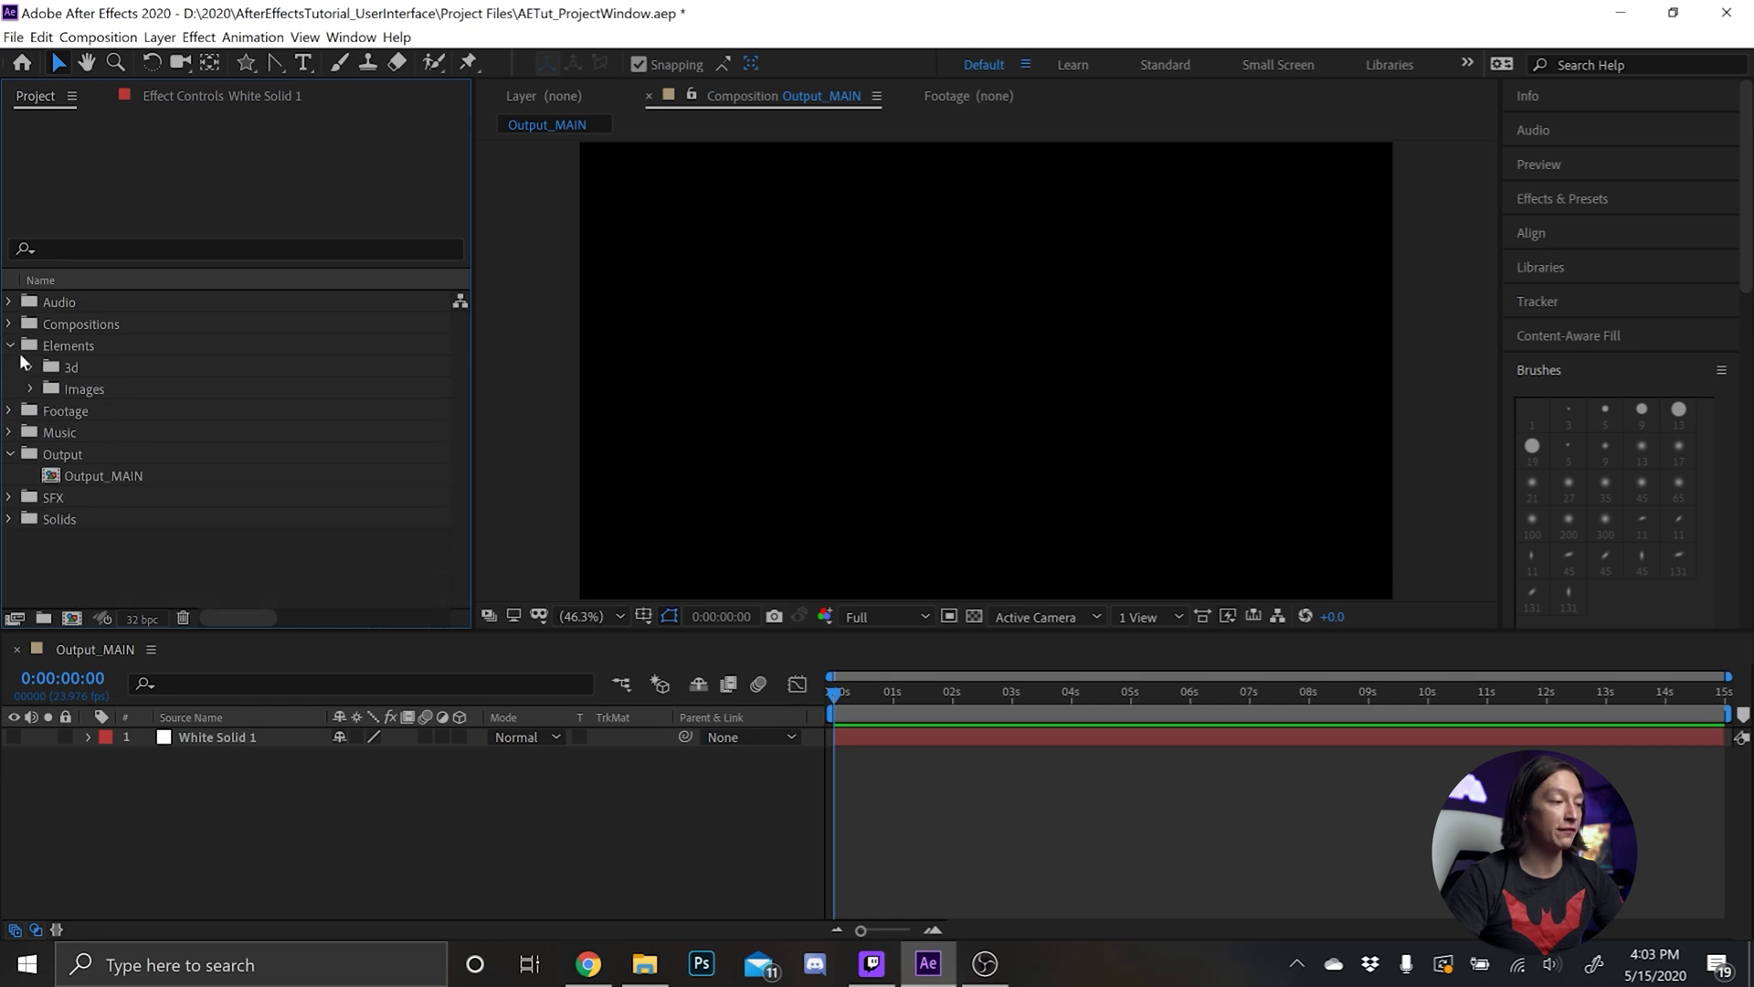
pyautogui.click(31, 390)
pyautogui.click(52, 411)
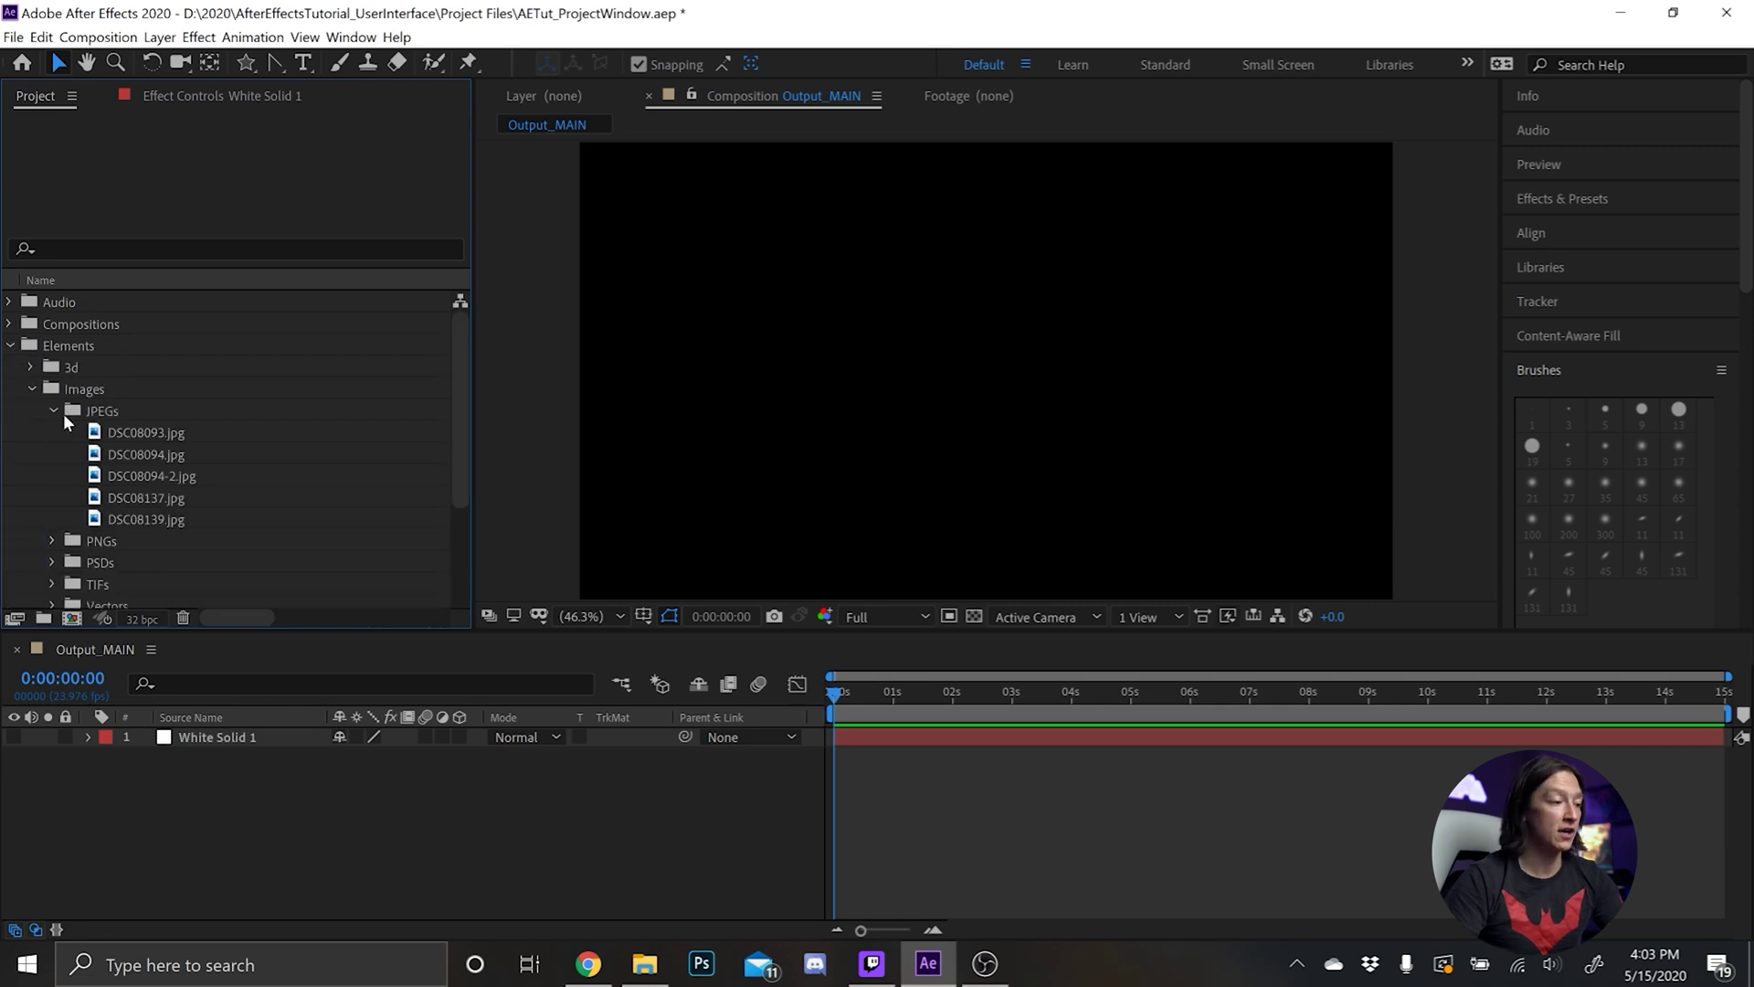
pyautogui.click(146, 432)
pyautogui.moveTo(282, 737); pyautogui.dragTo(919, 742)
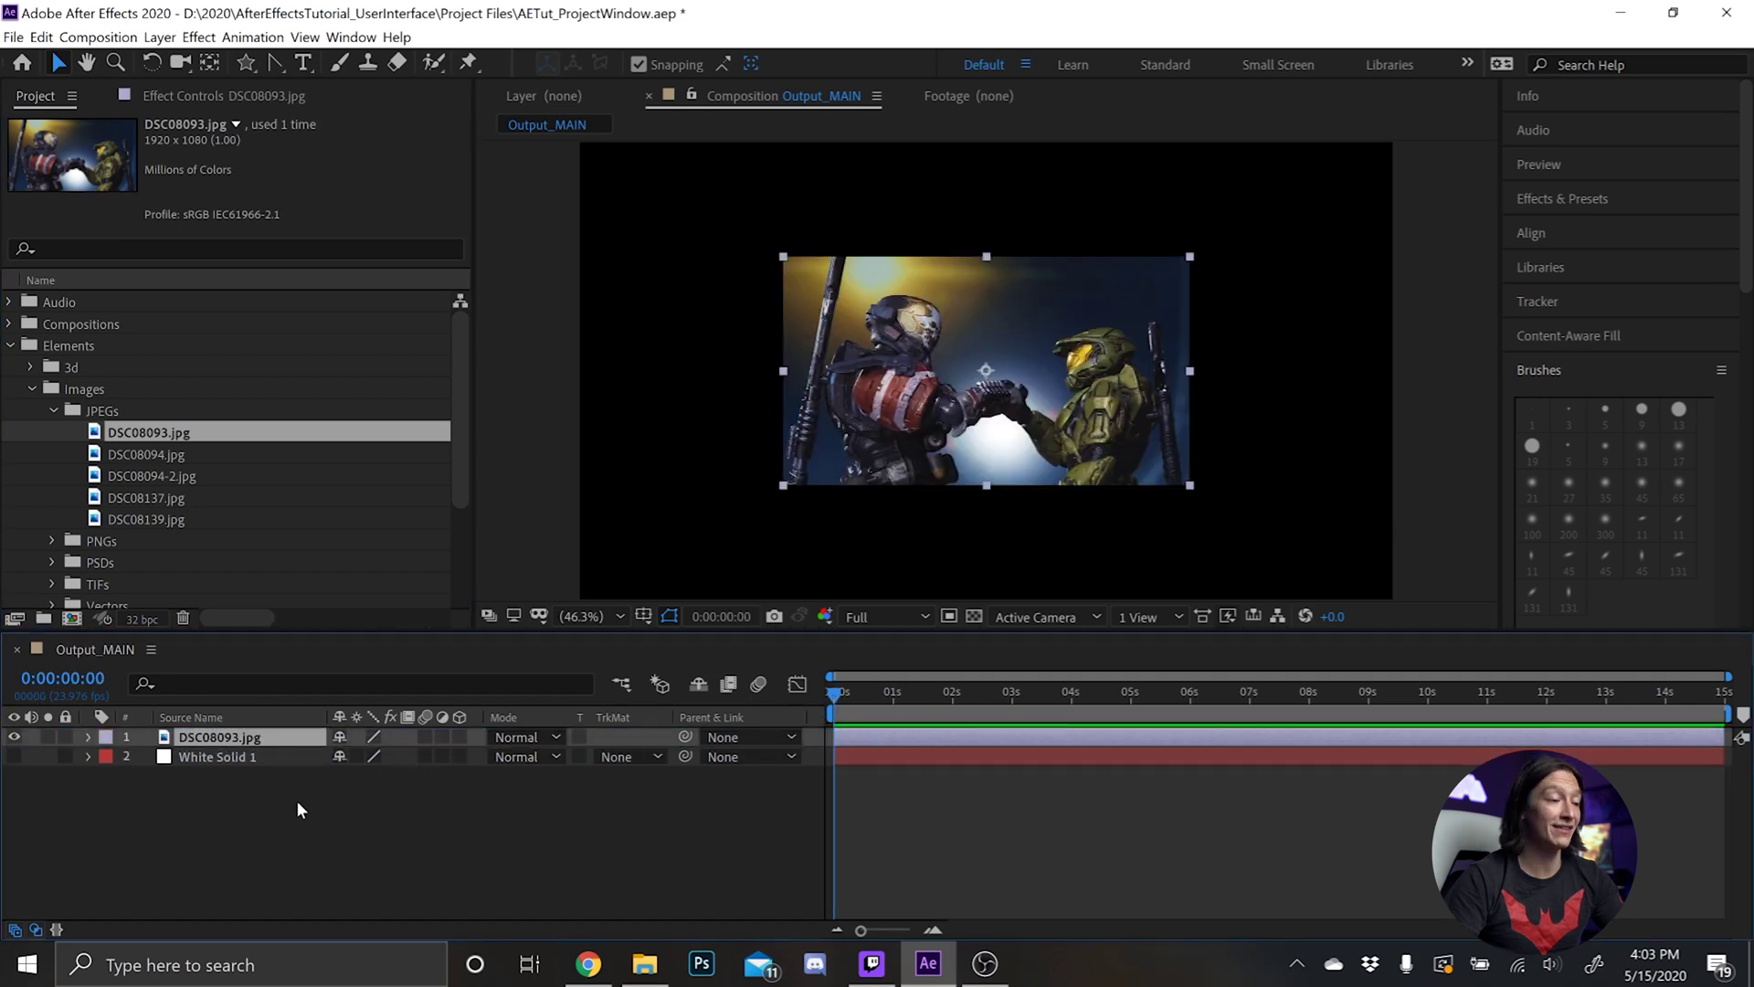
# Collapse the Images and Elements folders and play a preview of the composition
pyautogui.click(32, 389)
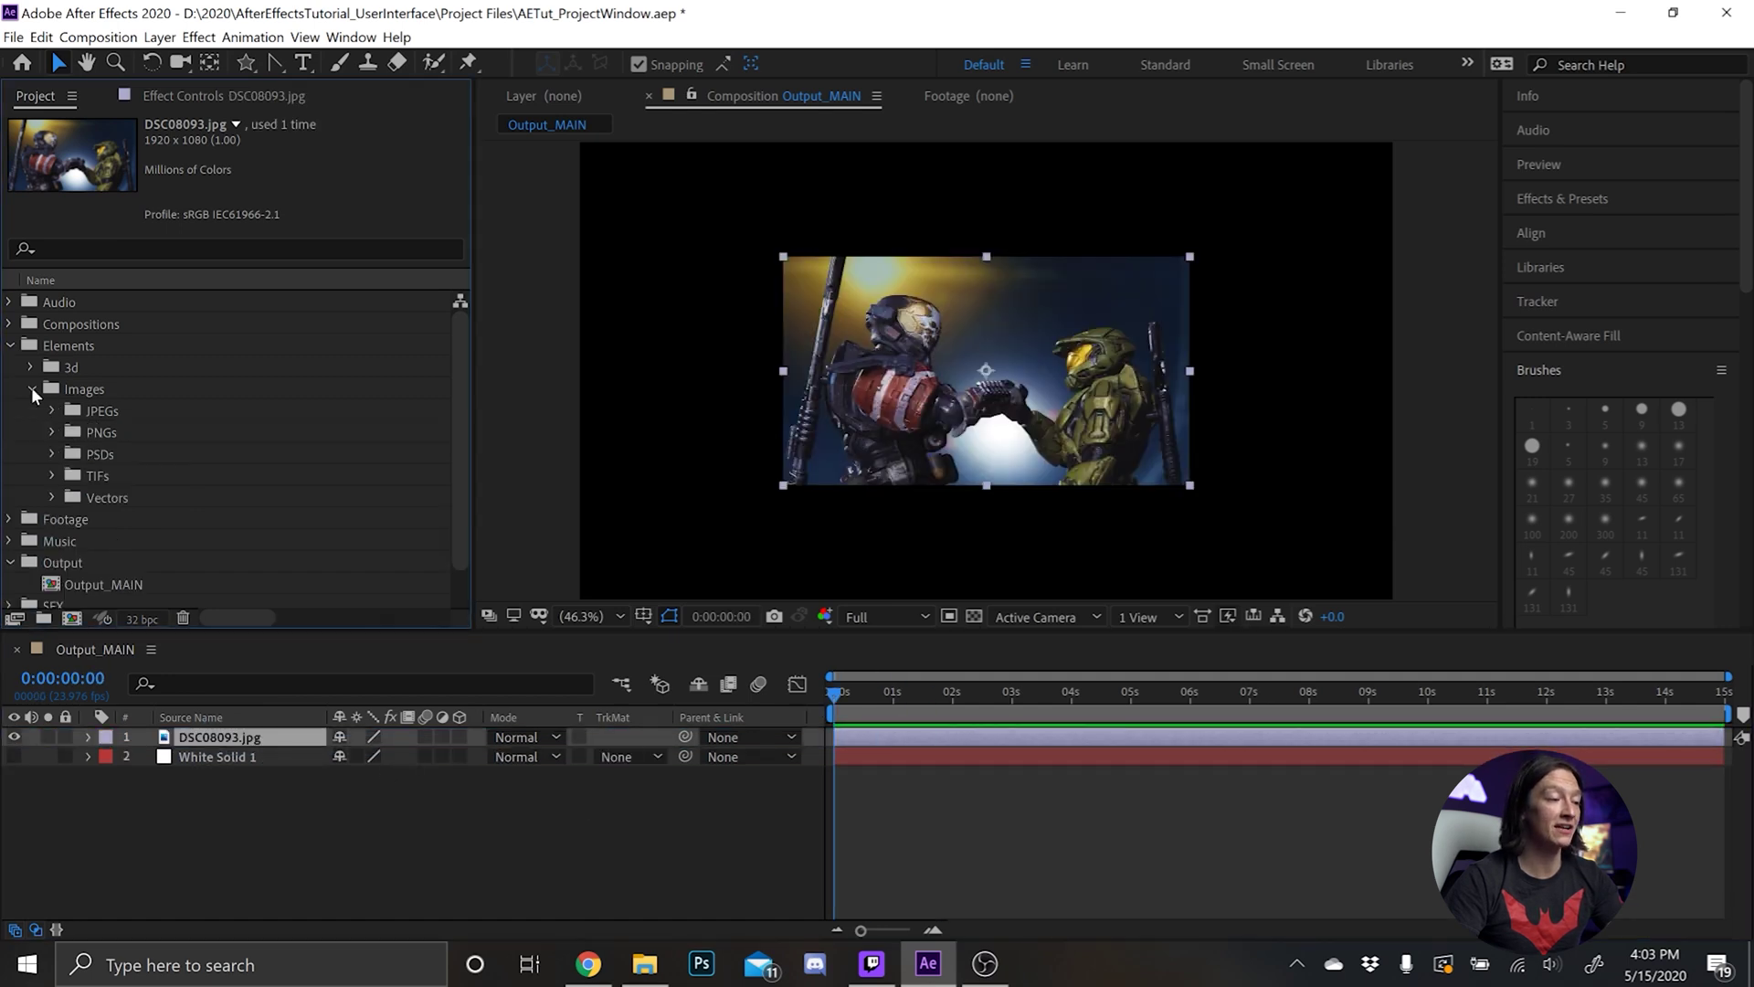
pyautogui.click(9, 345)
pyautogui.press('space')
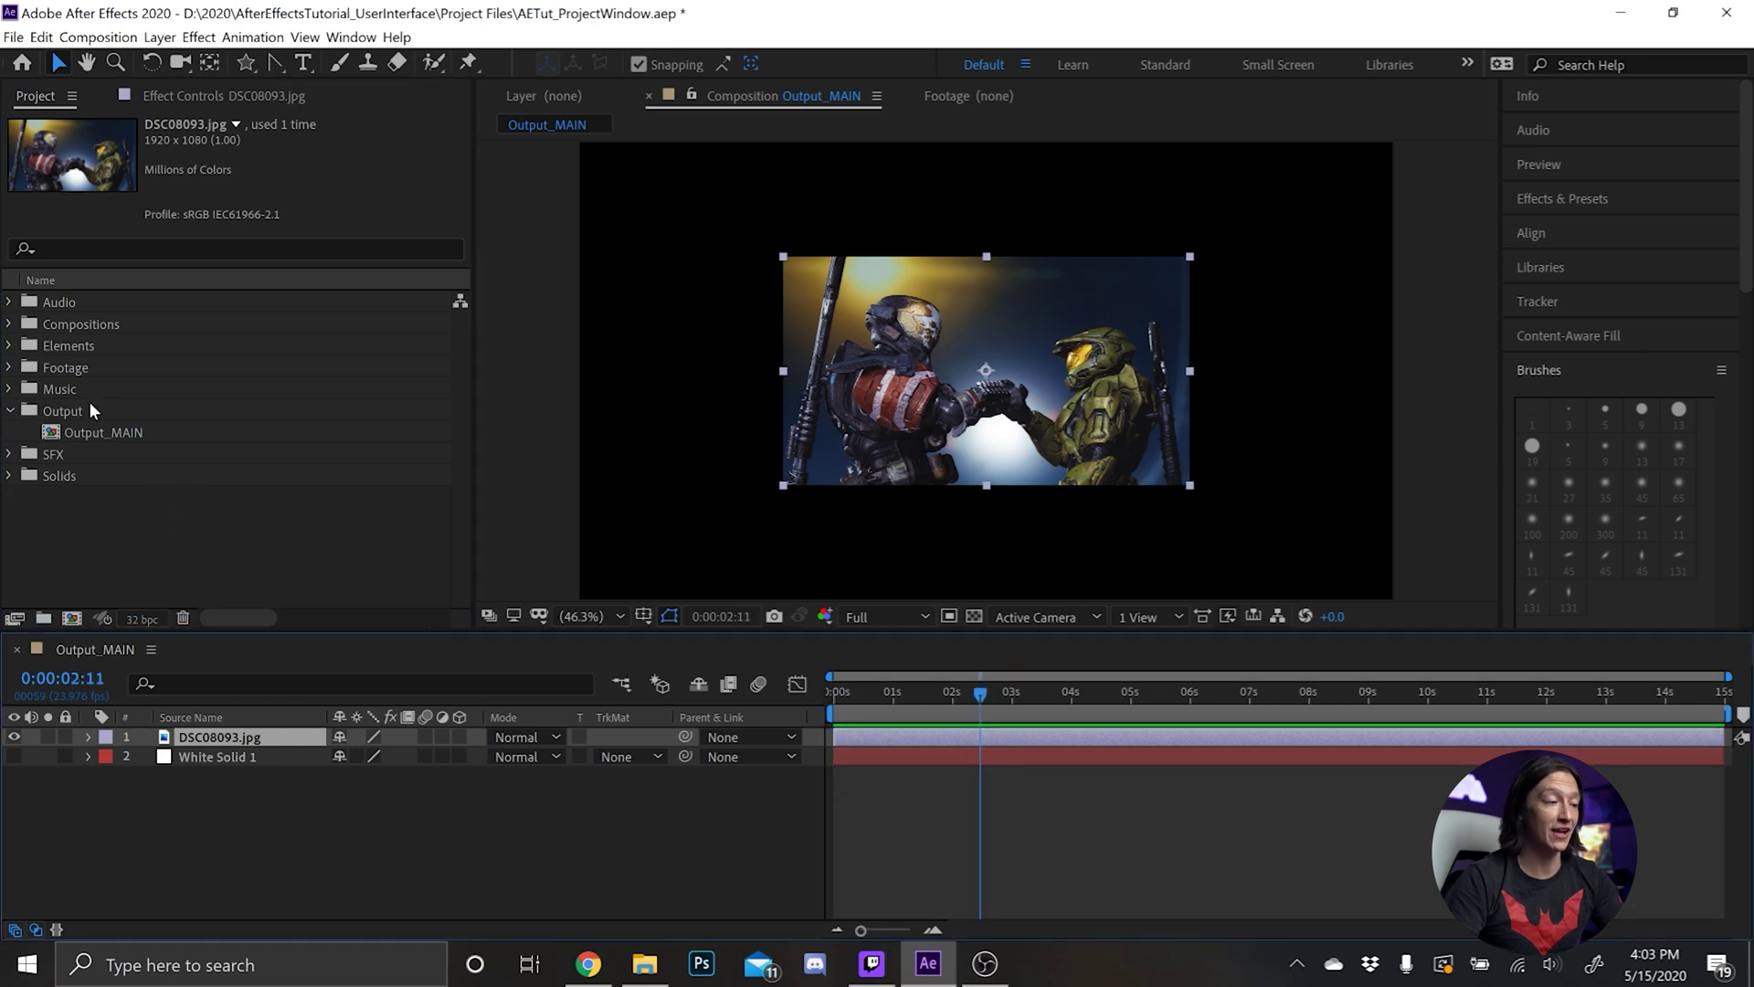
# Expand the Footage folder to reveal its AVI, MP4 and other subfolders
pyautogui.click(57, 369)
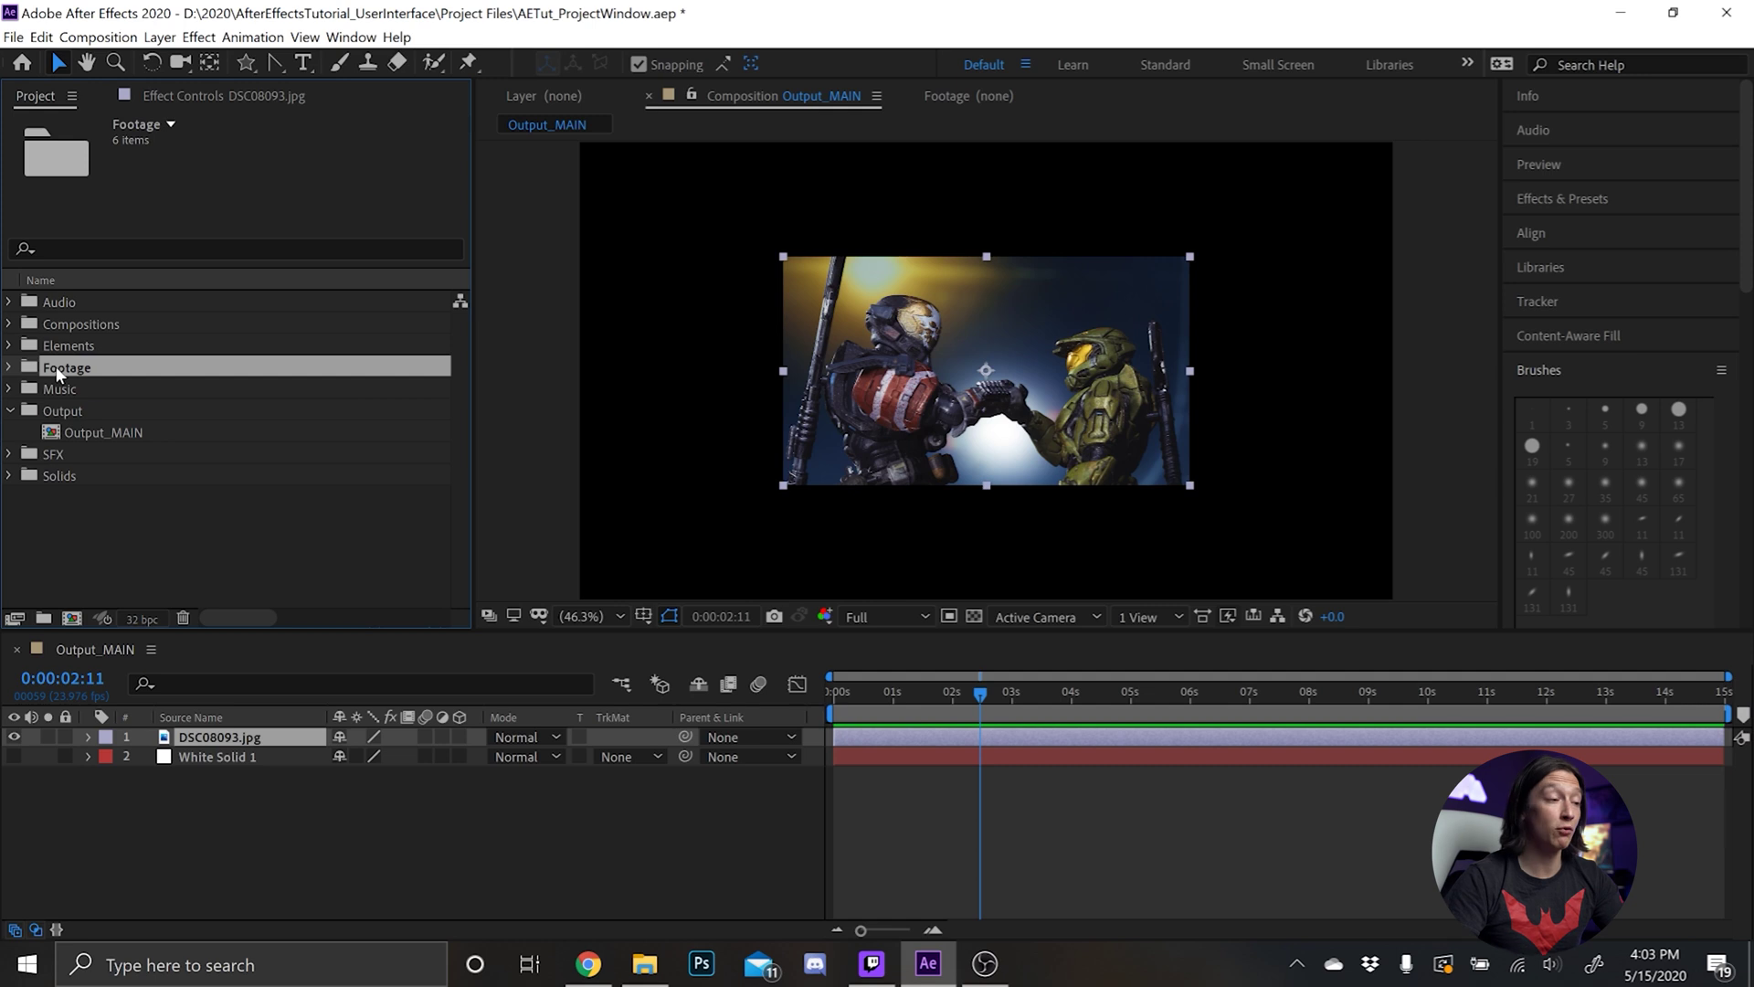
pyautogui.click(11, 367)
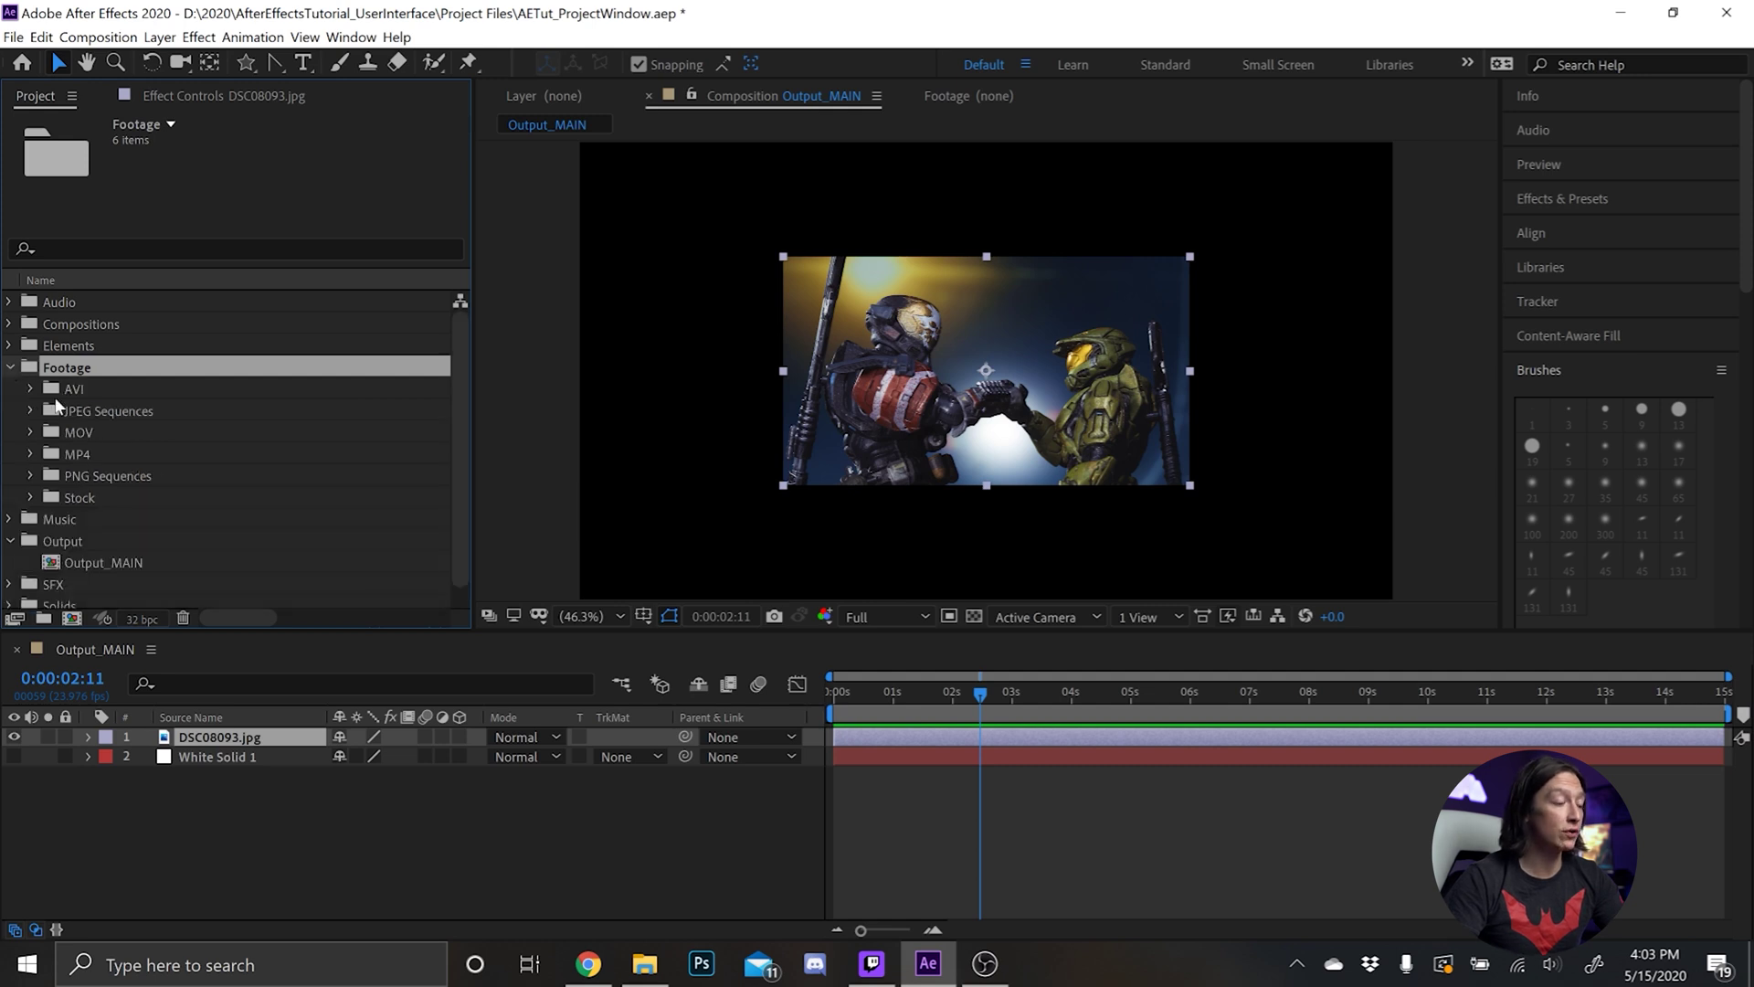
pyautogui.click(90, 448)
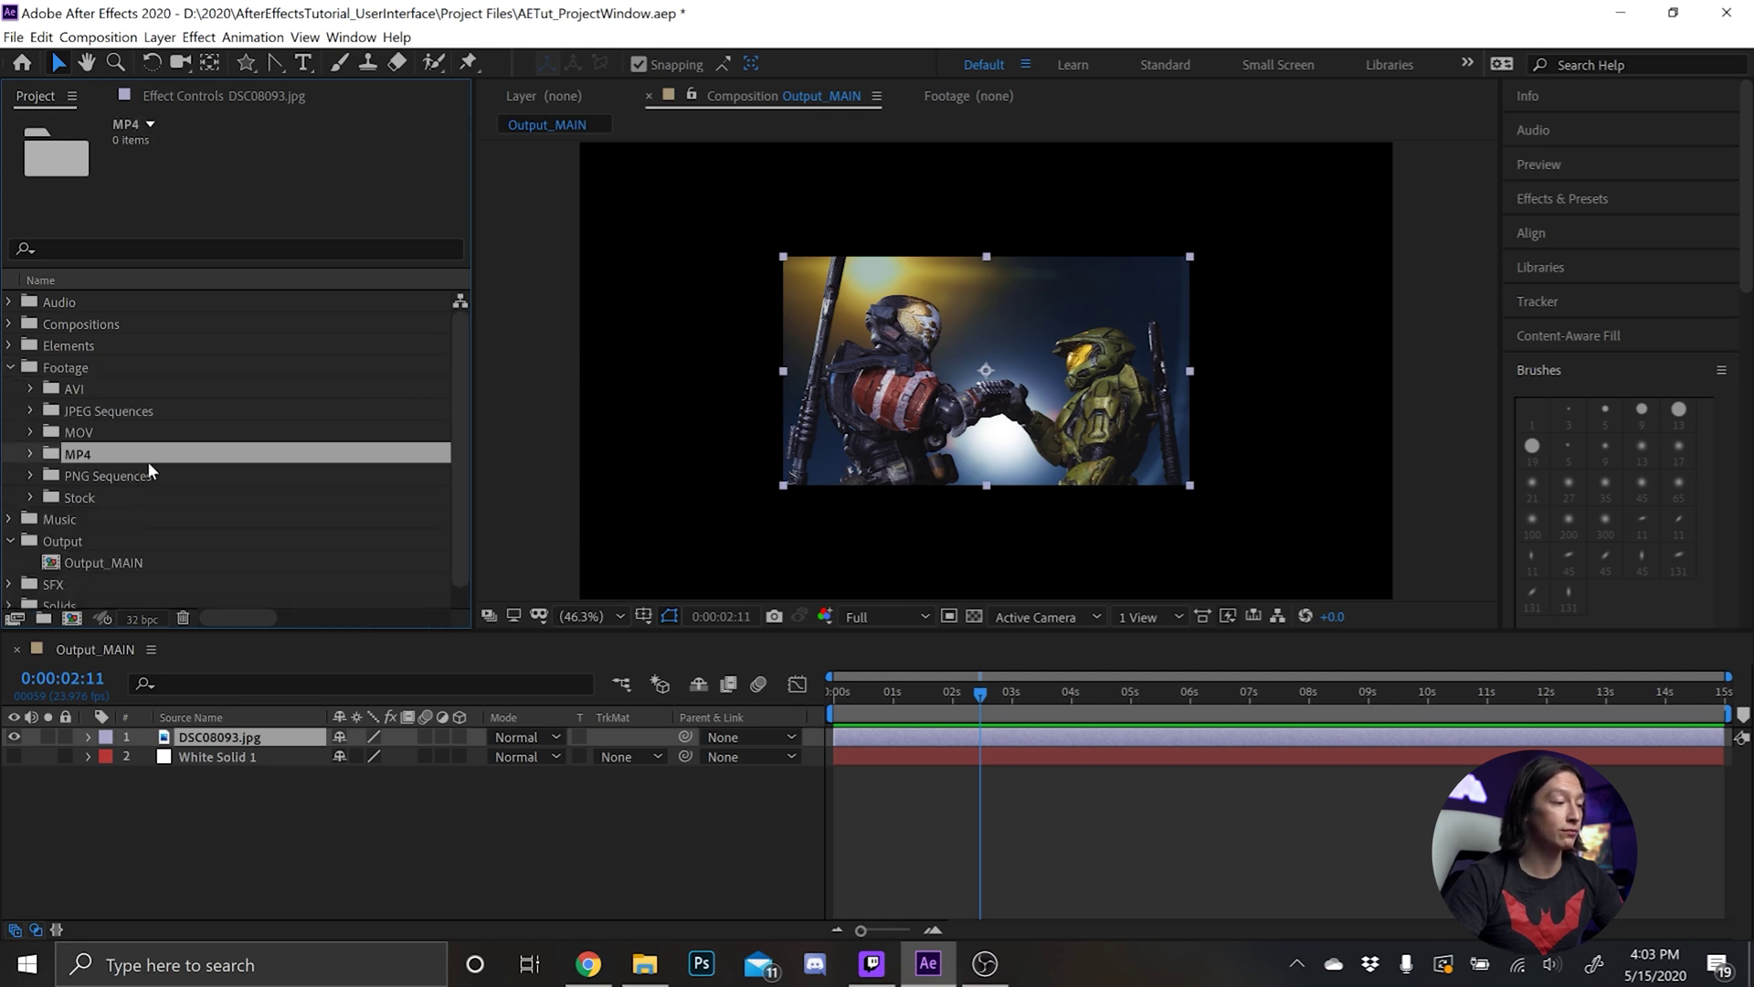
pyautogui.click(89, 393)
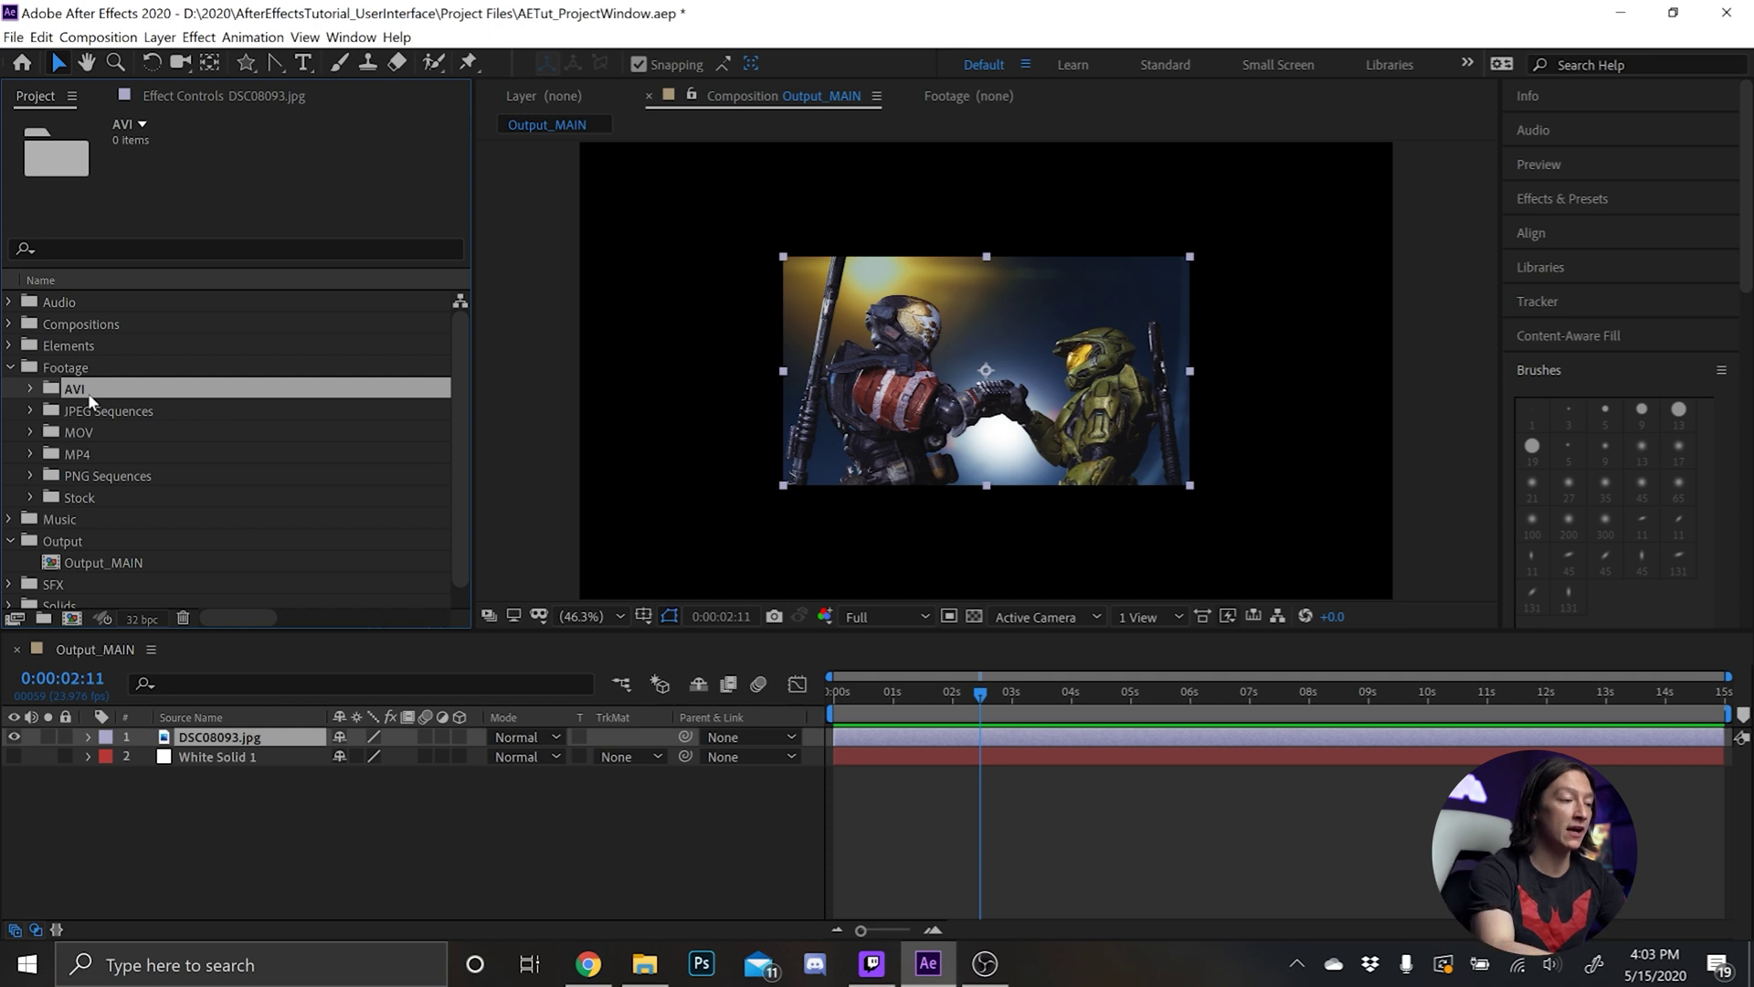
pyautogui.keyDown('ctrl'); pyautogui.click(88, 393); pyautogui.keyUp('ctrl')
# Import Jags Background_NoText.avi from Creative Cloud Files > Jags Motion Graphics Templates > Renders
pyautogui.hotkey('ctrl', 'i')
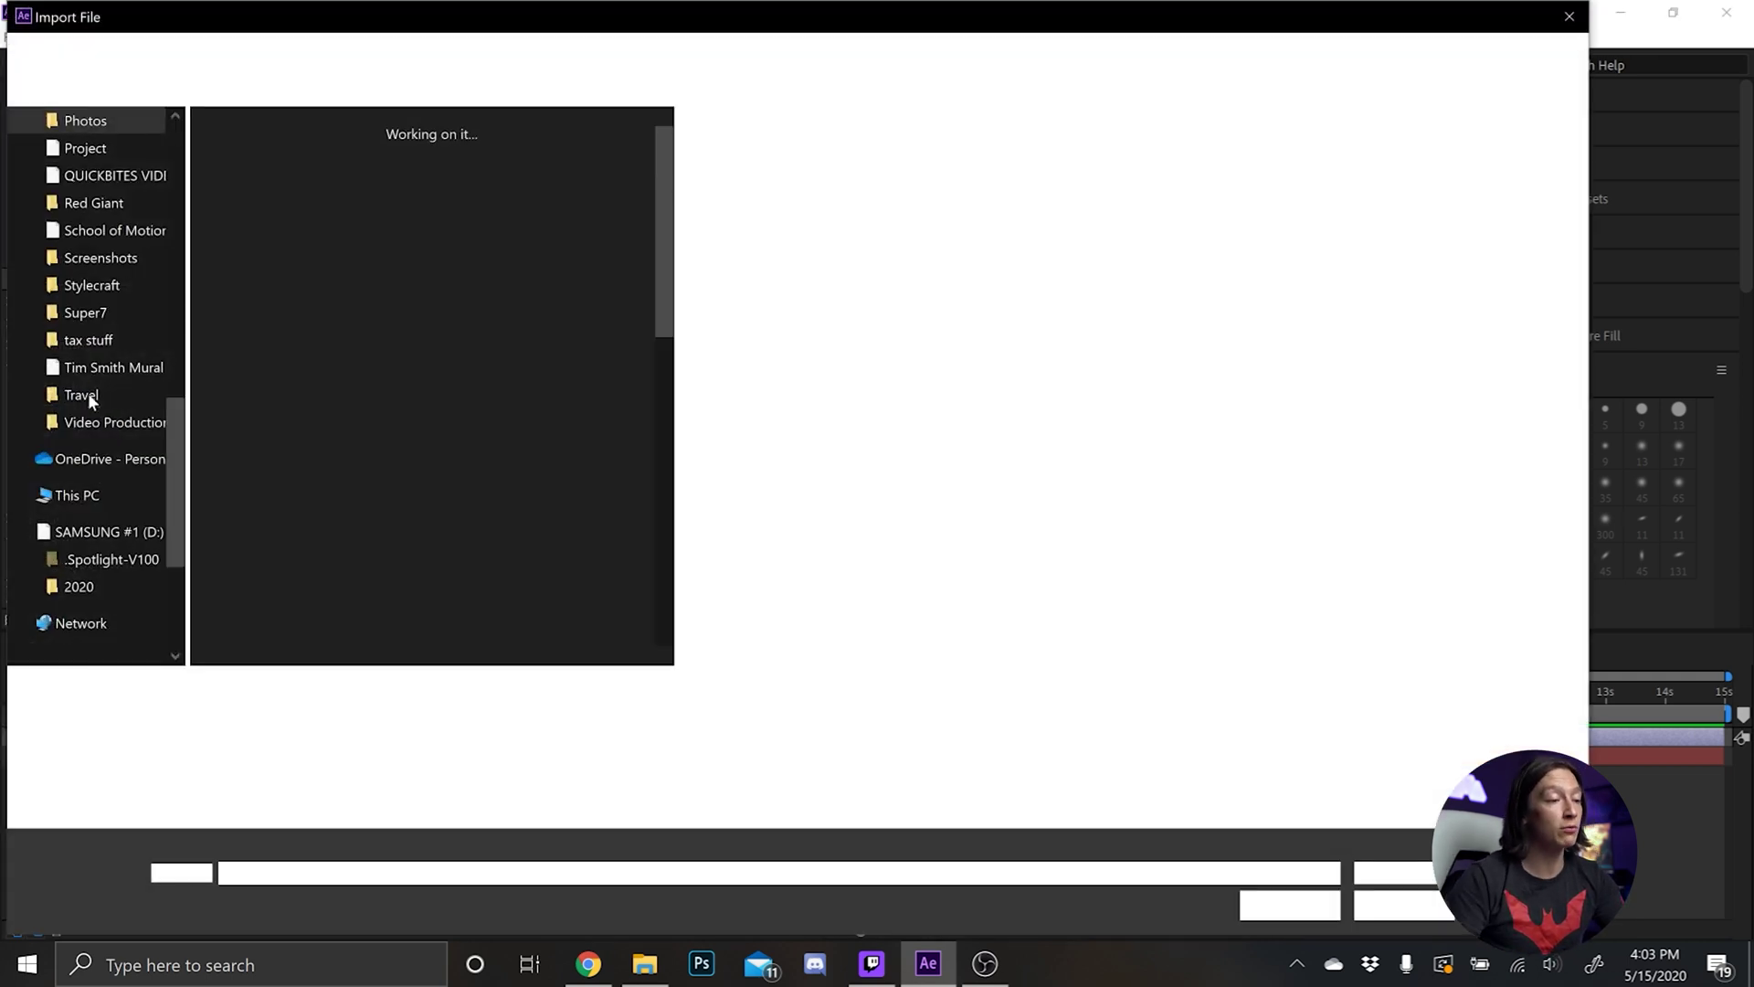
pyautogui.scroll(8, 155, 430)
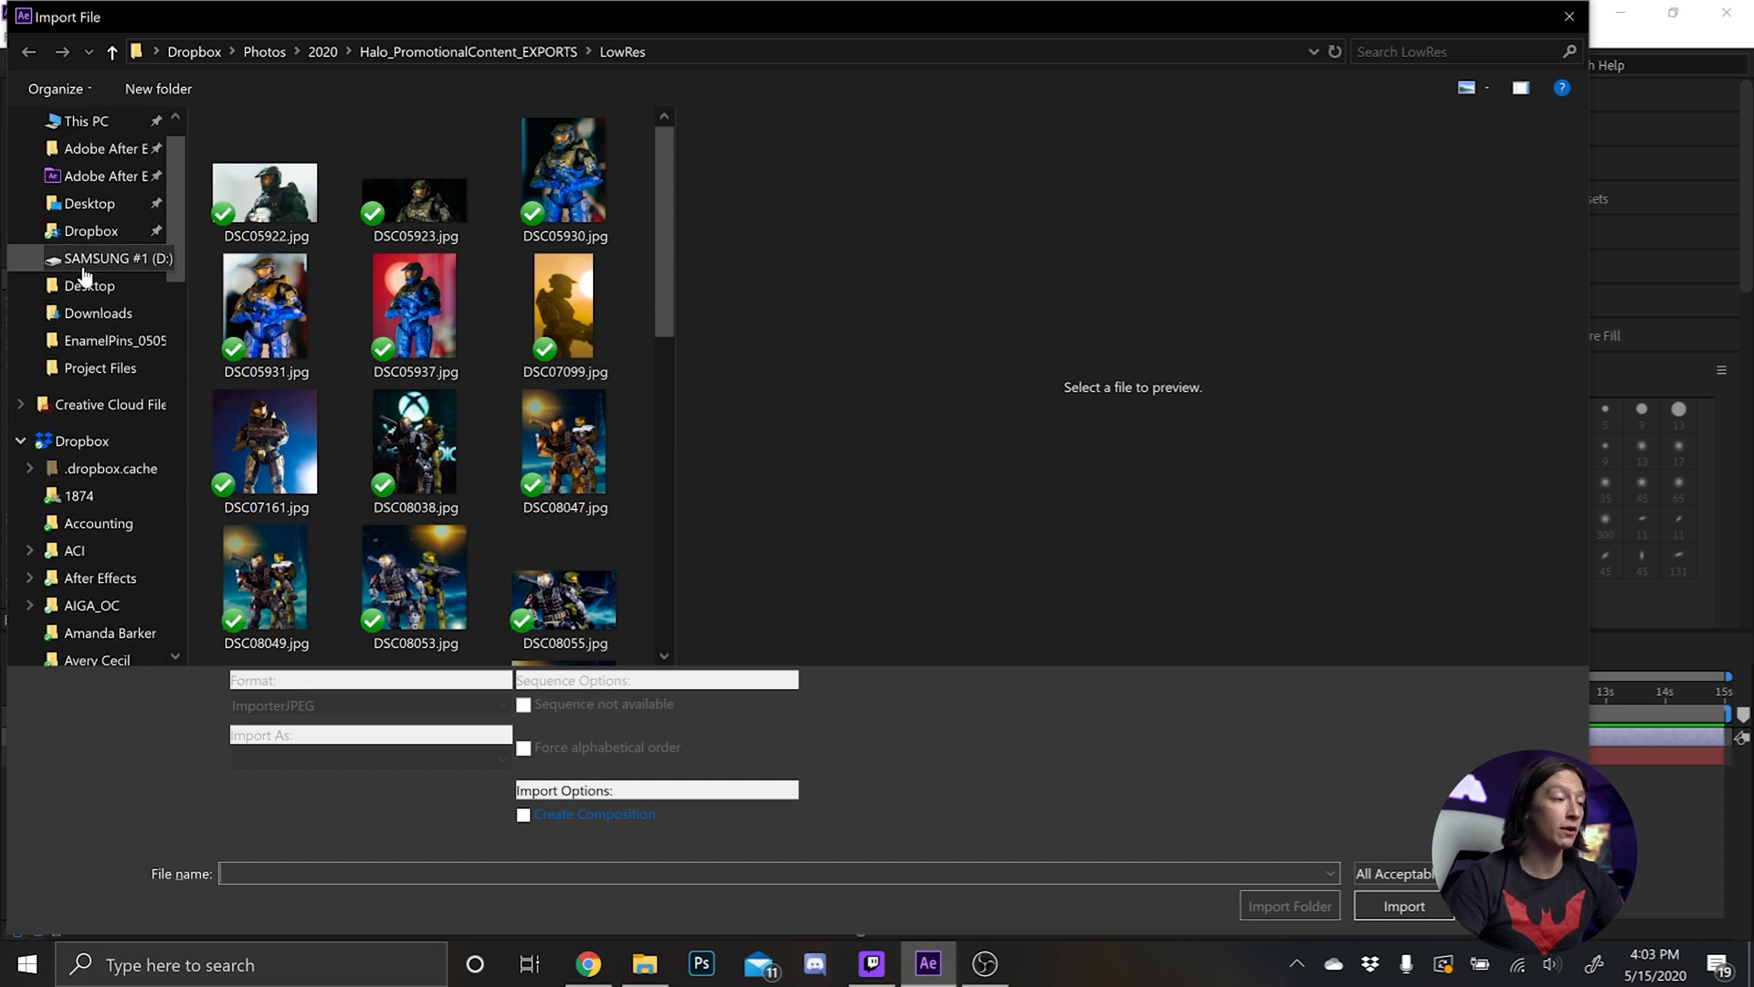
pyautogui.click(103, 411)
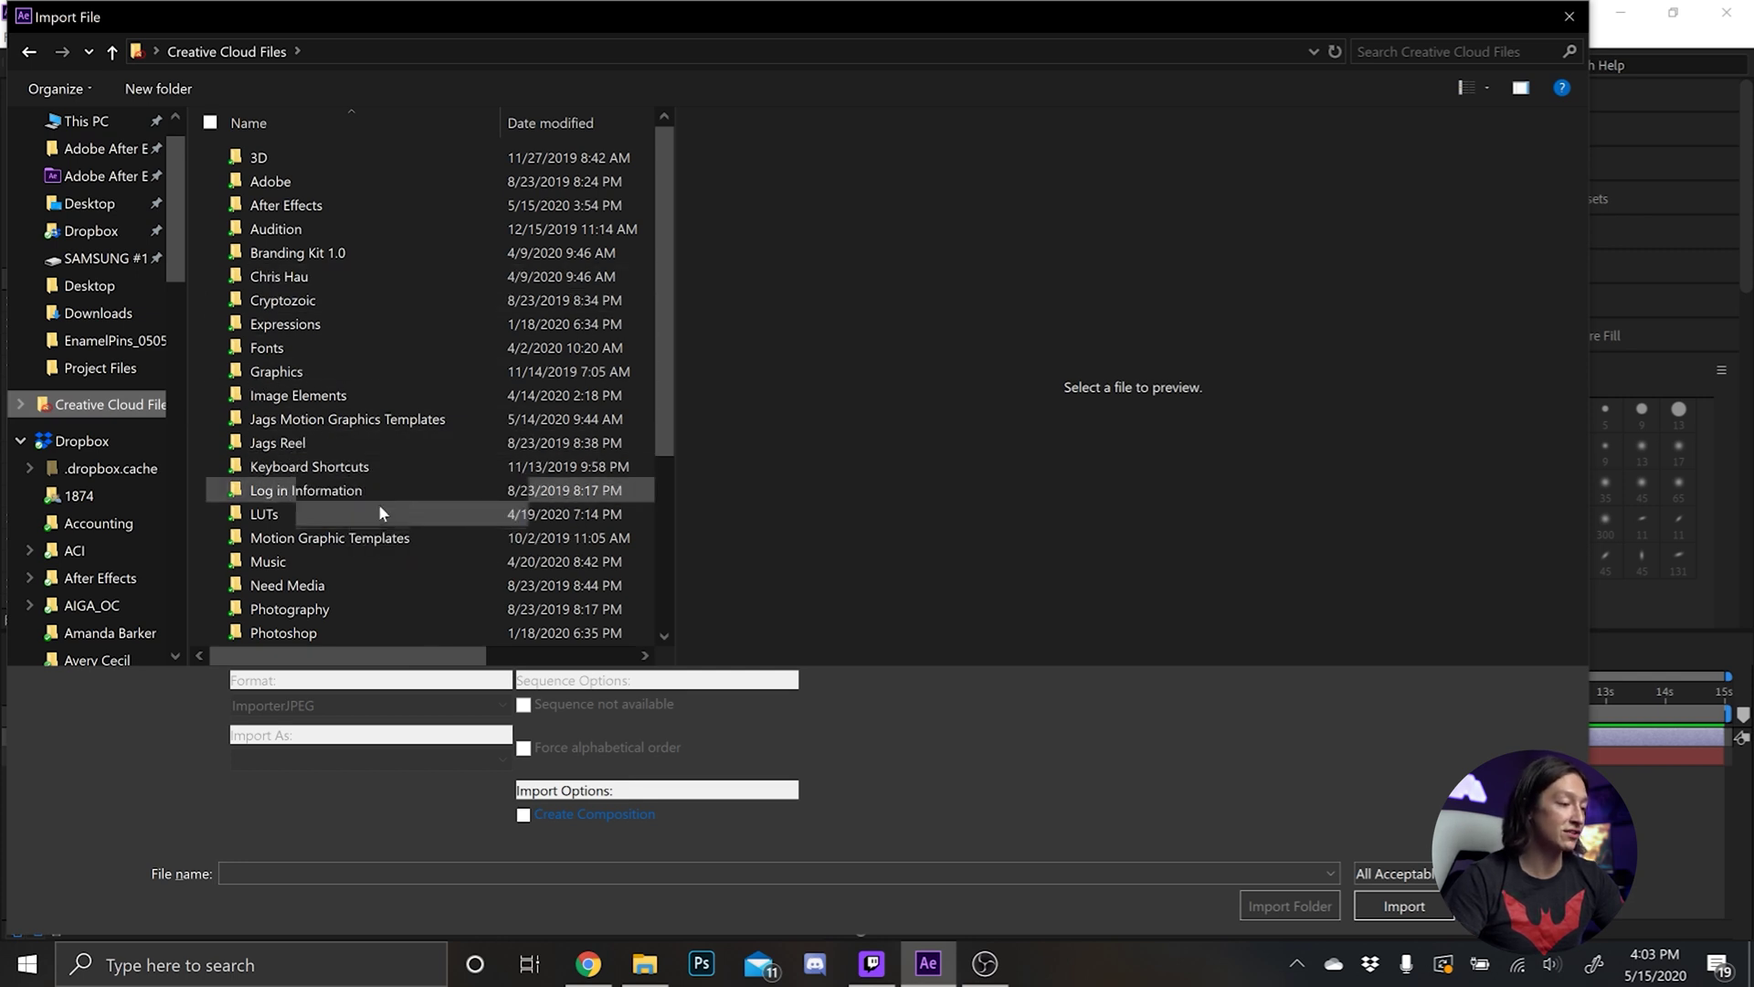
pyautogui.scroll(-3, 326, 448)
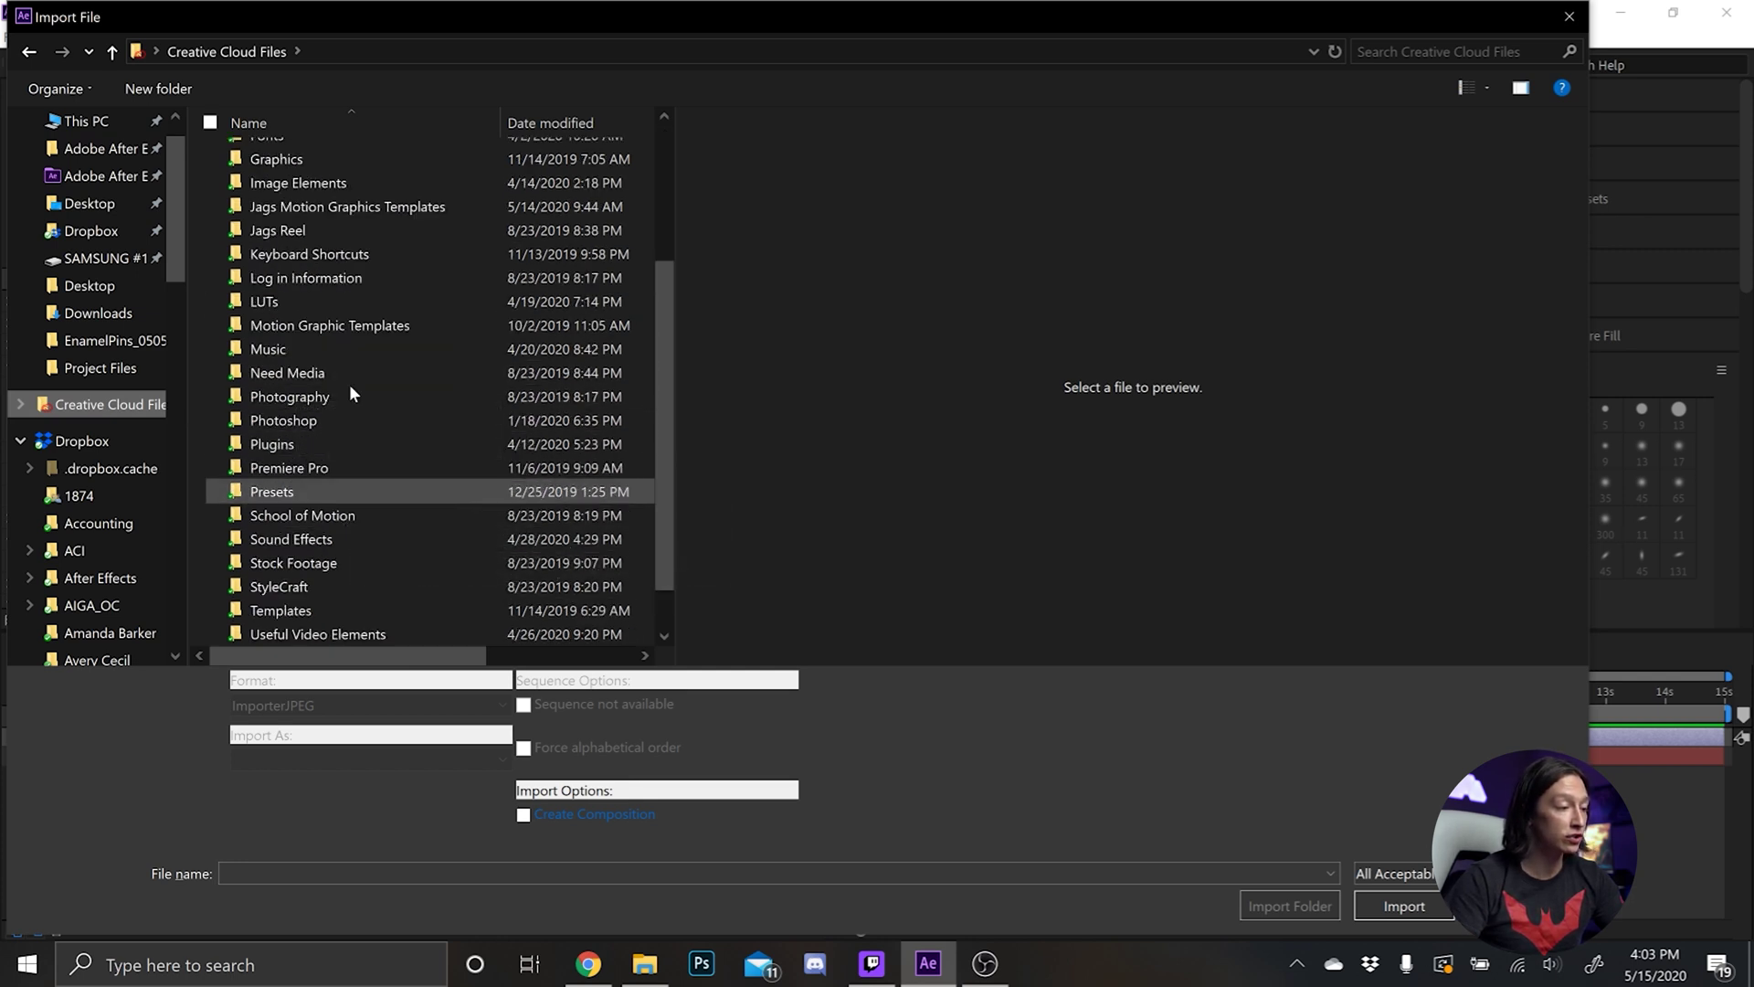
pyautogui.click(353, 210)
pyautogui.doubleClick(353, 210)
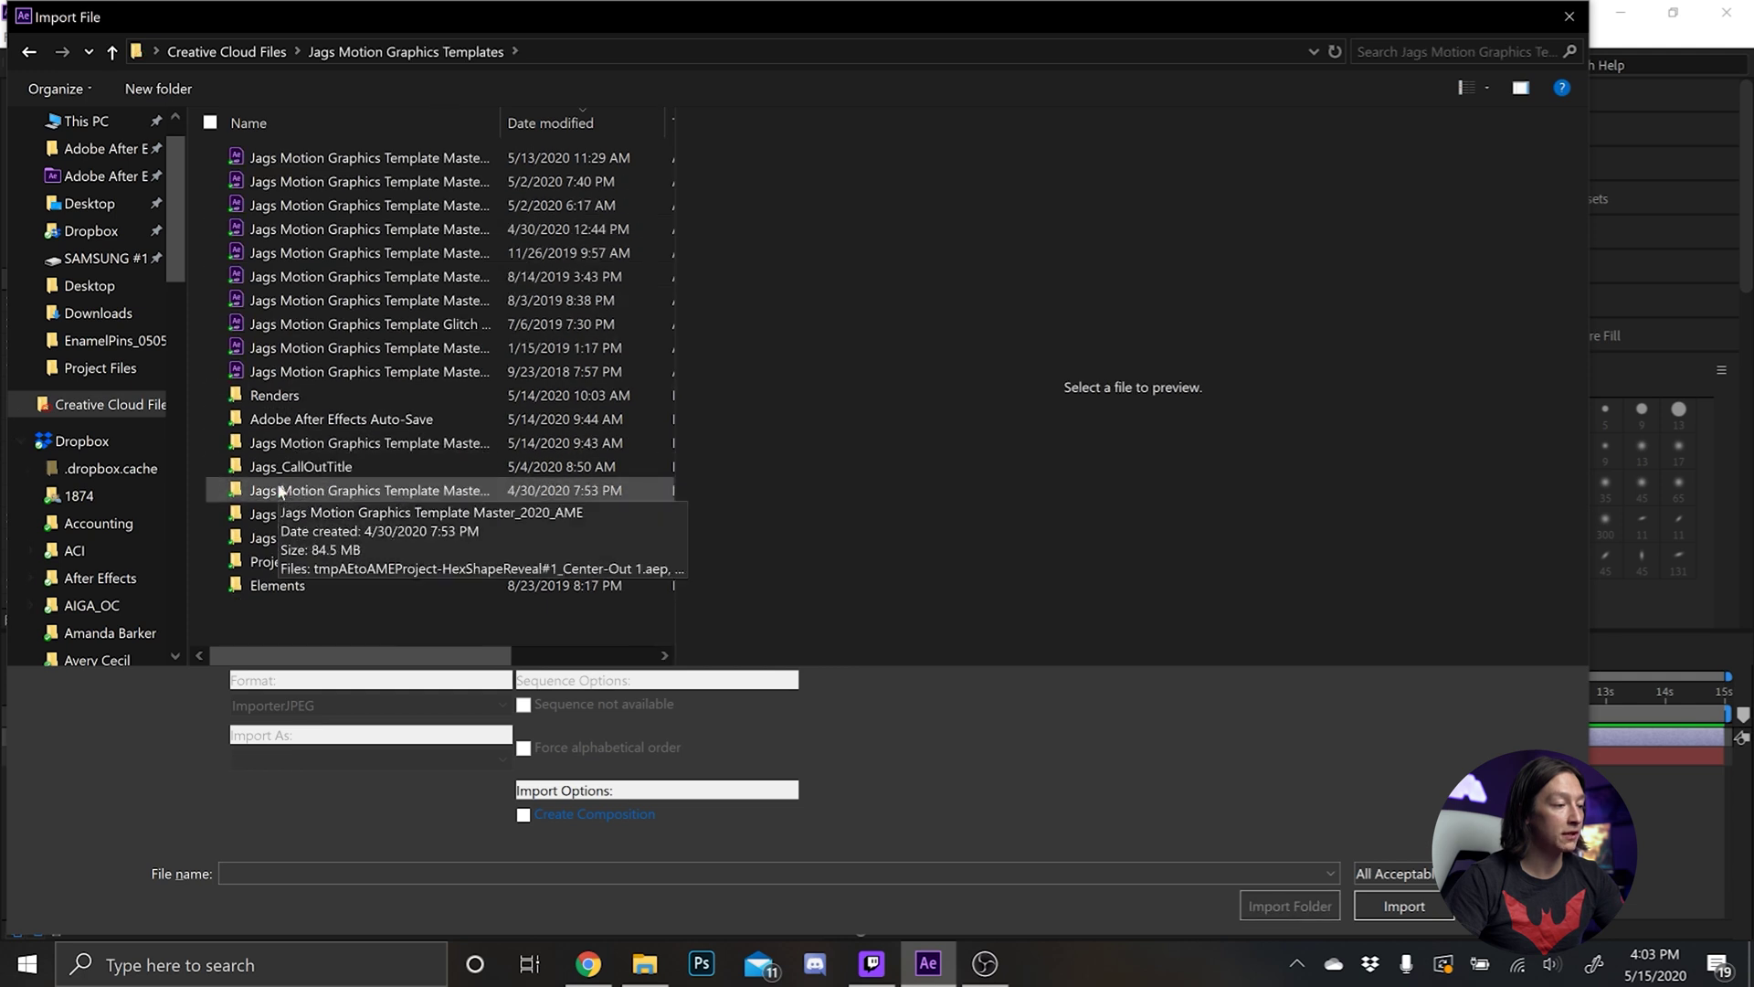
pyautogui.doubleClick(302, 393)
pyautogui.doubleClick(258, 210)
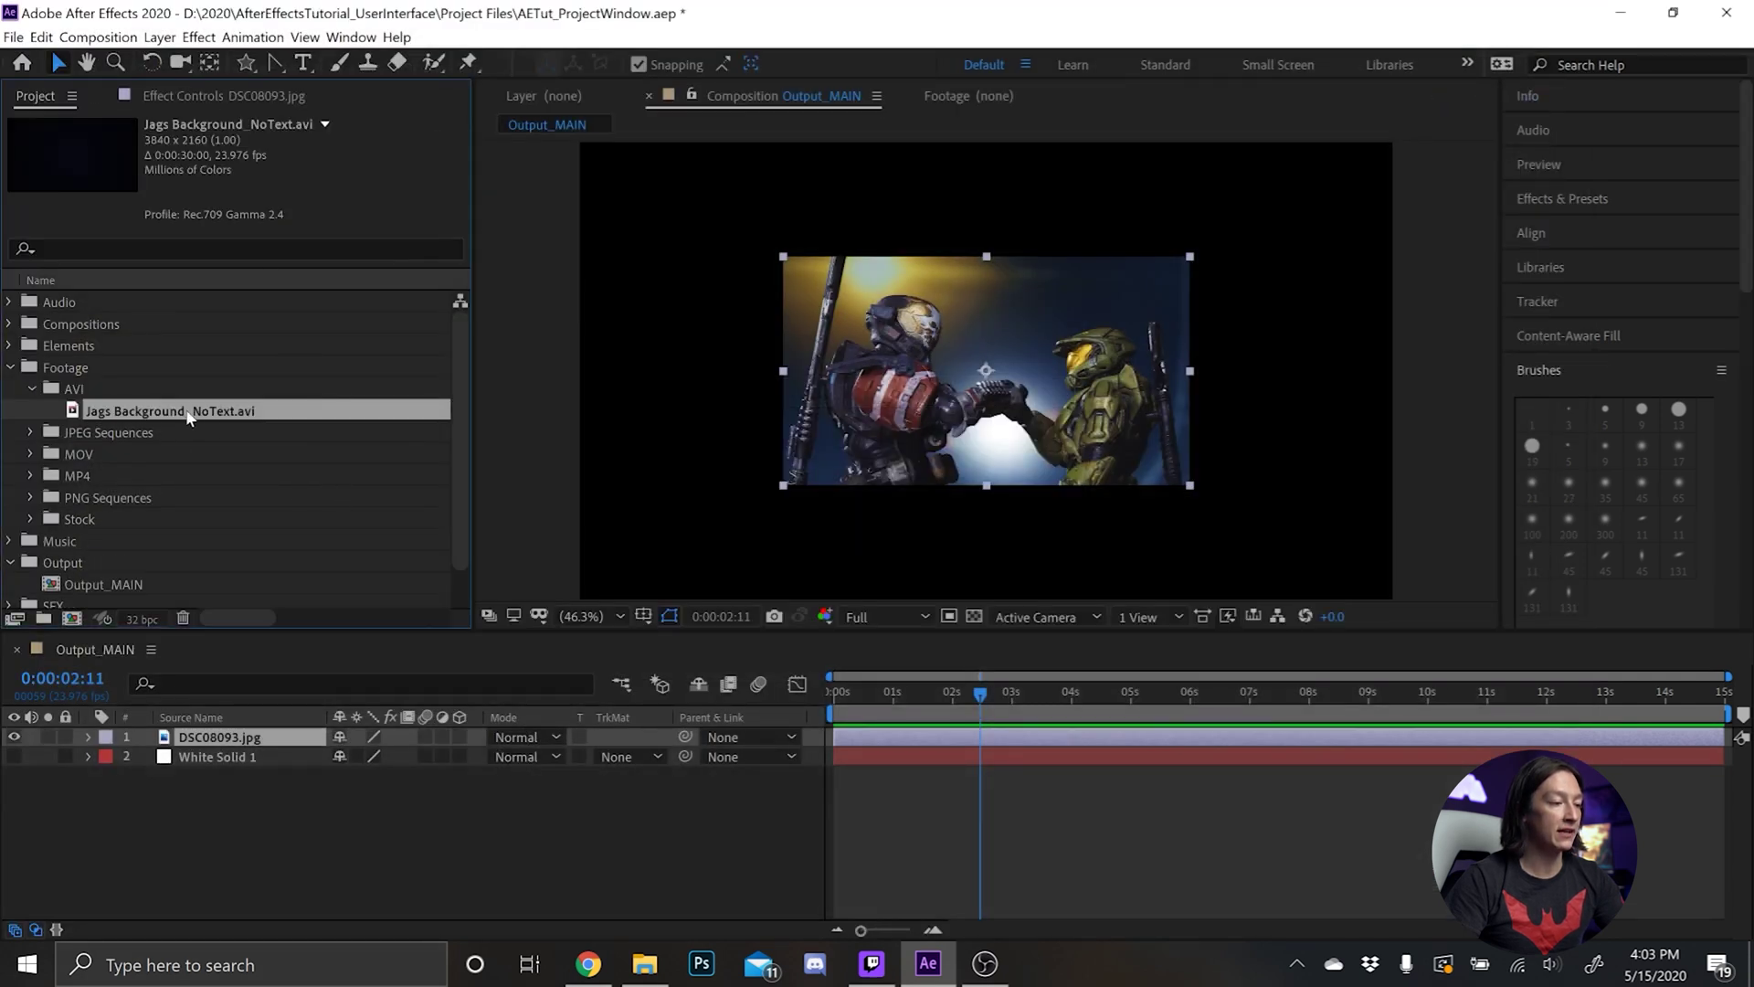
# Add Jags Background_NoText.avi as layer 3, scrub to 0:00:06:02, and open Interpret Footage
pyautogui.moveTo(189, 418); pyautogui.dragTo(234, 790)
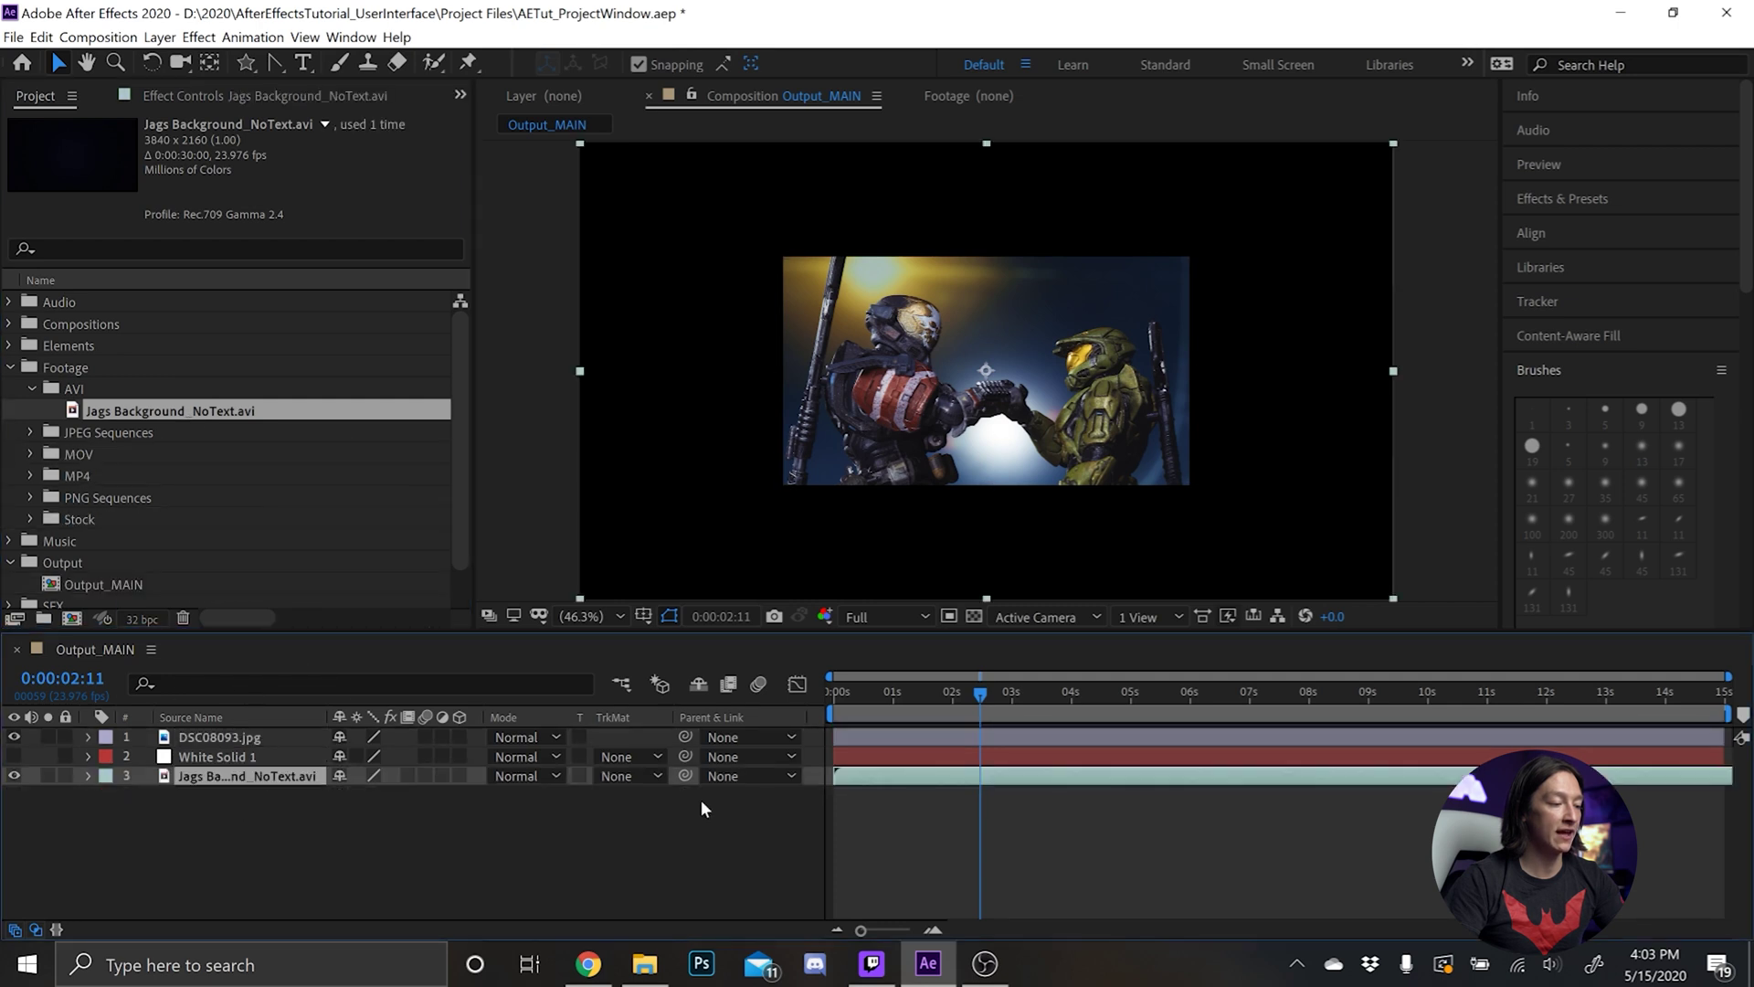
pyautogui.moveTo(951, 711); pyautogui.dragTo(1188, 725)
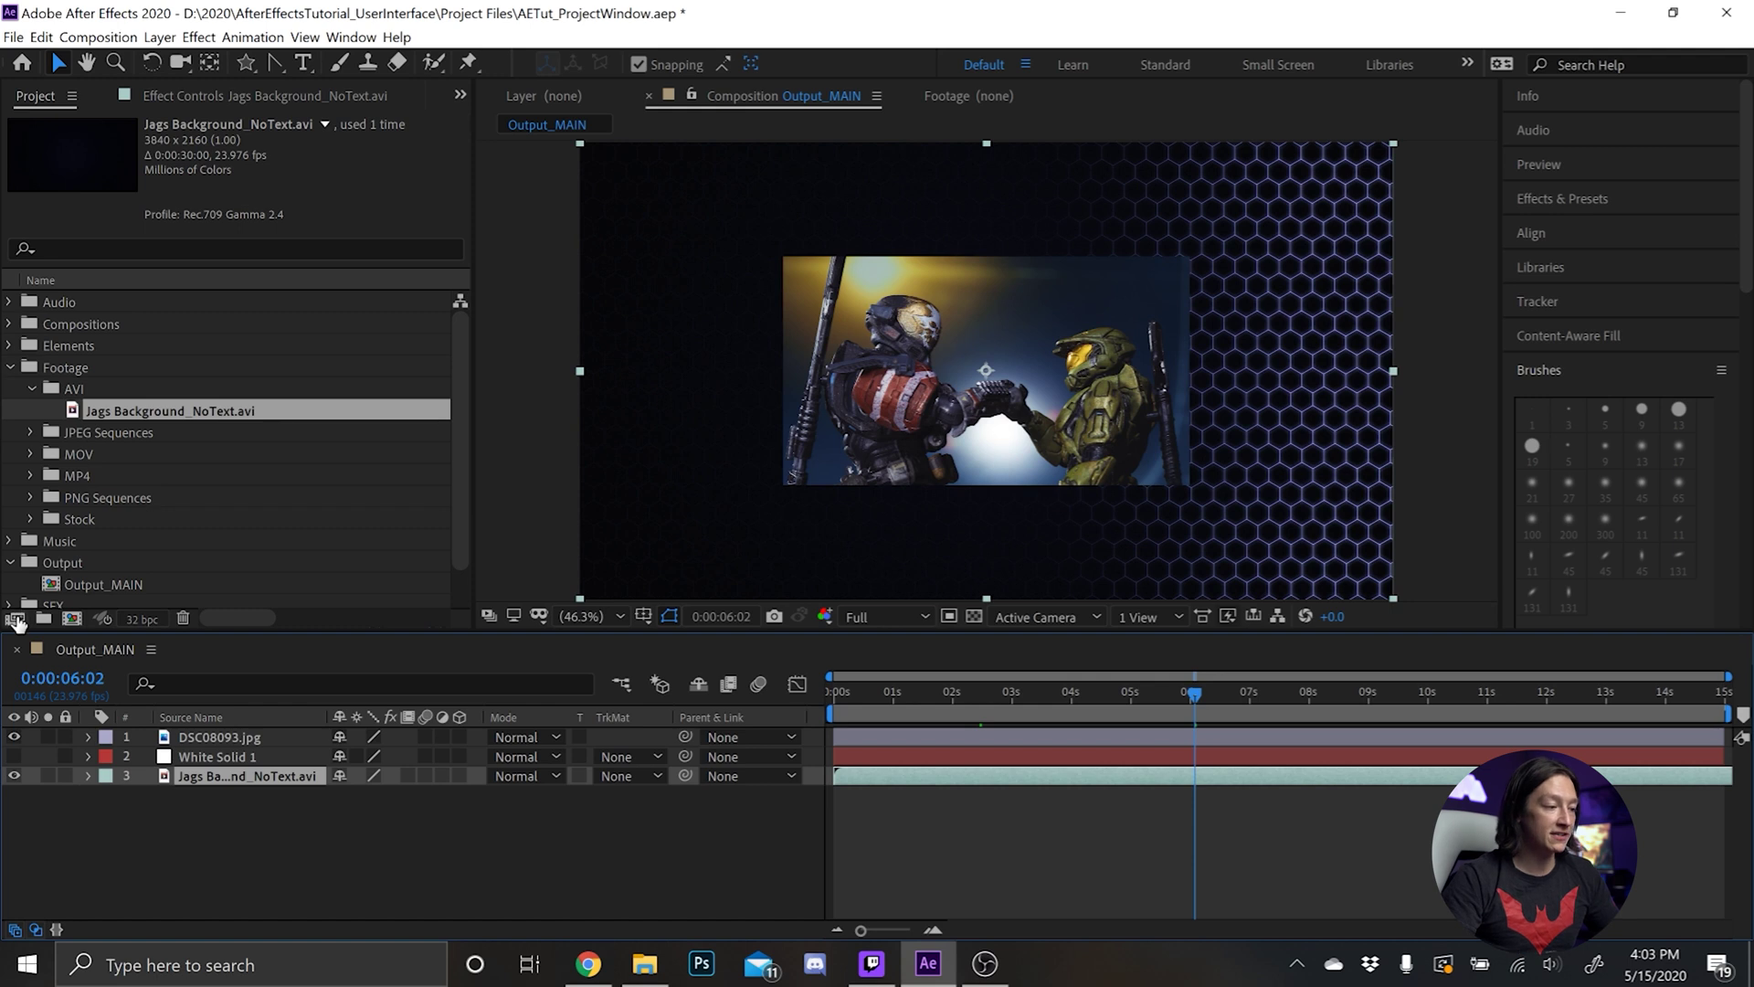
pyautogui.click(16, 622)
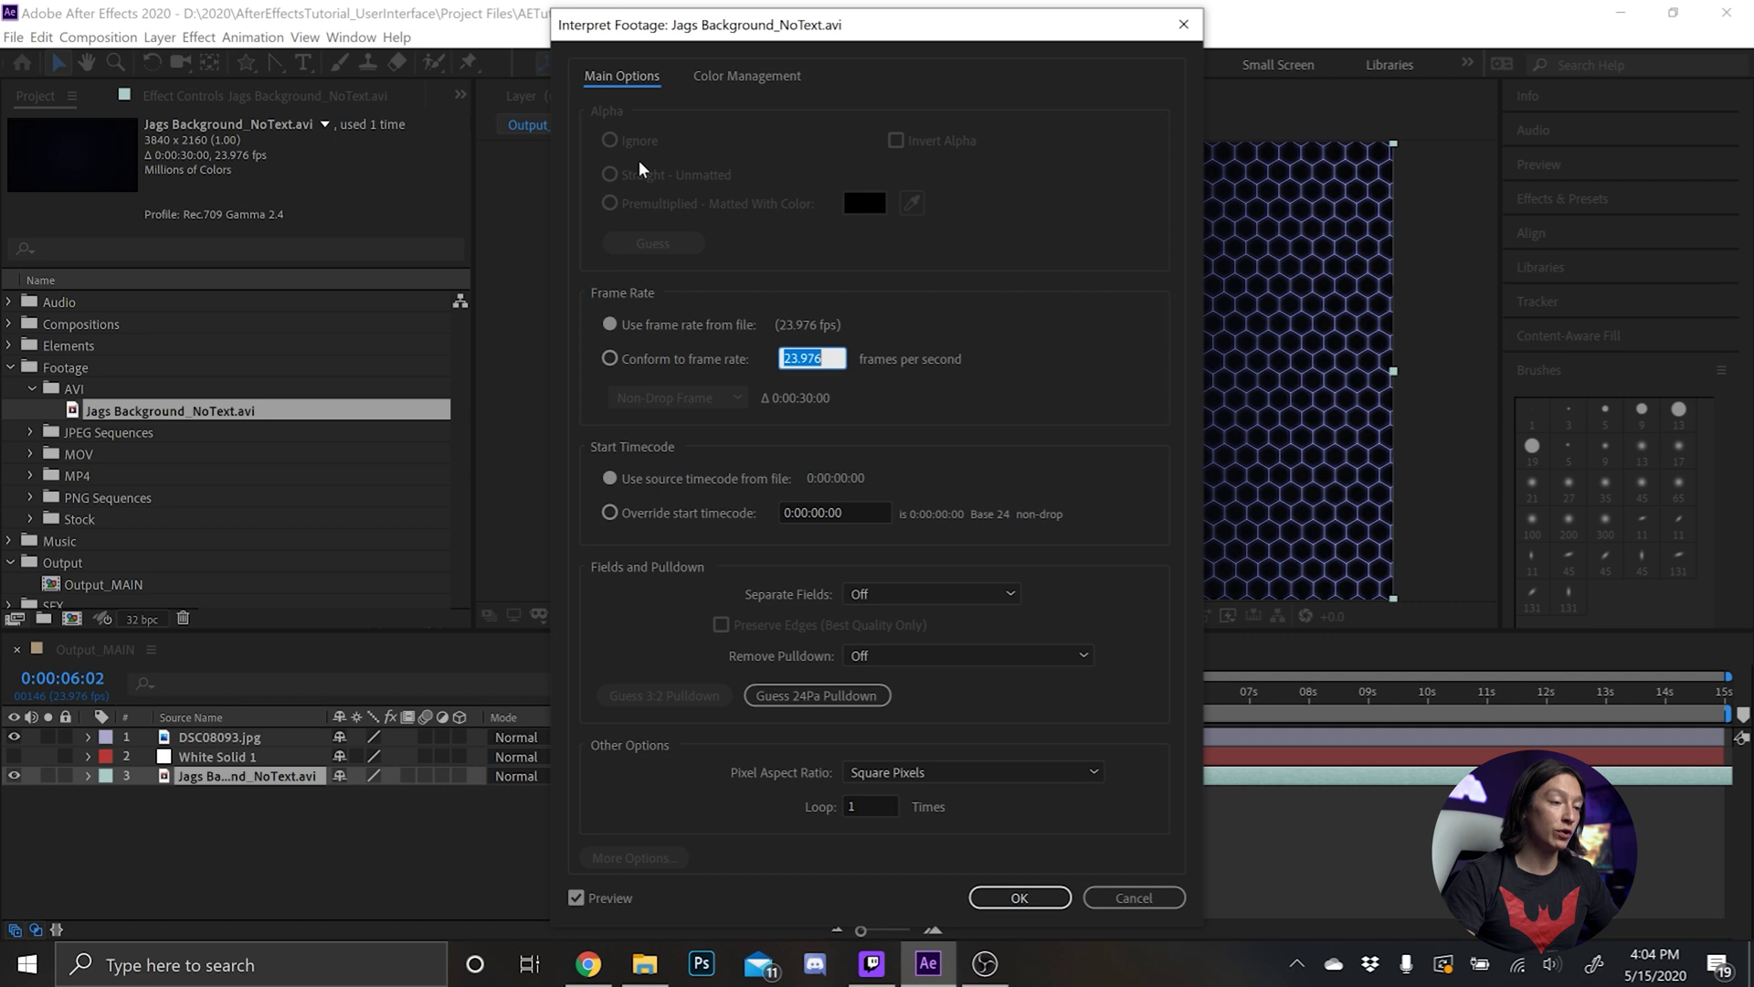
# Review colour management and frame rate options, then cancel, keeping the file's 23.976 fps
pyautogui.click(747, 76)
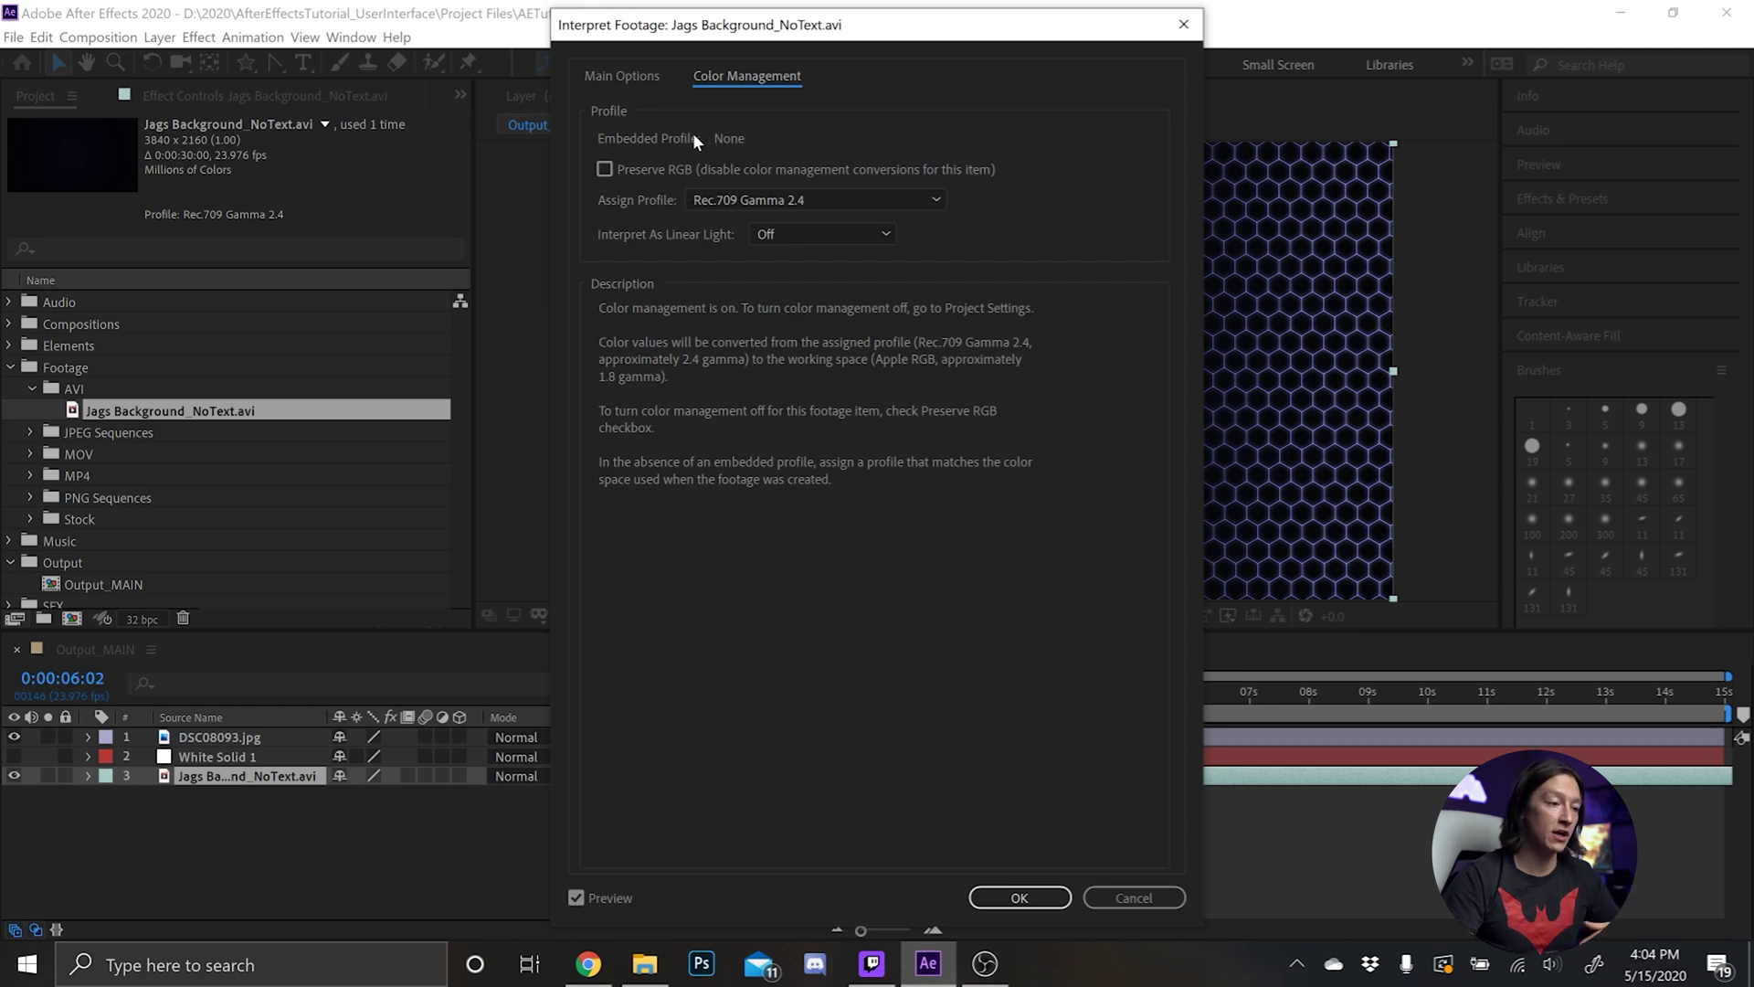
pyautogui.click(654, 79)
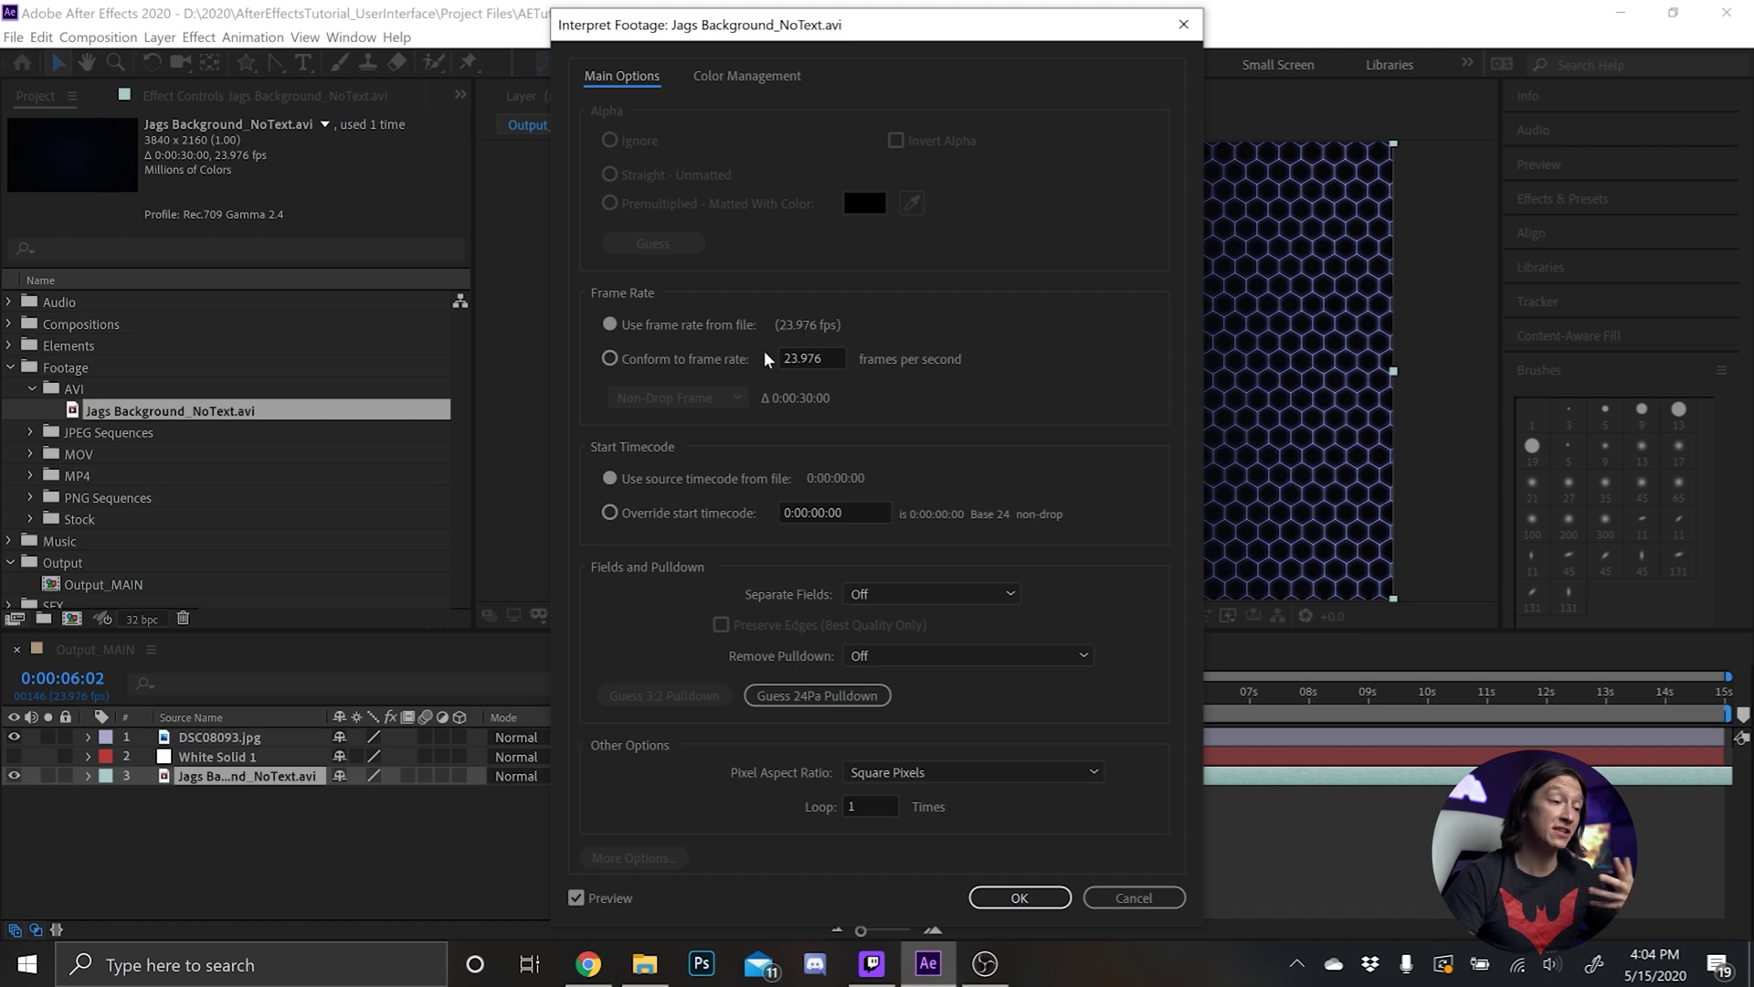
pyautogui.click(710, 363)
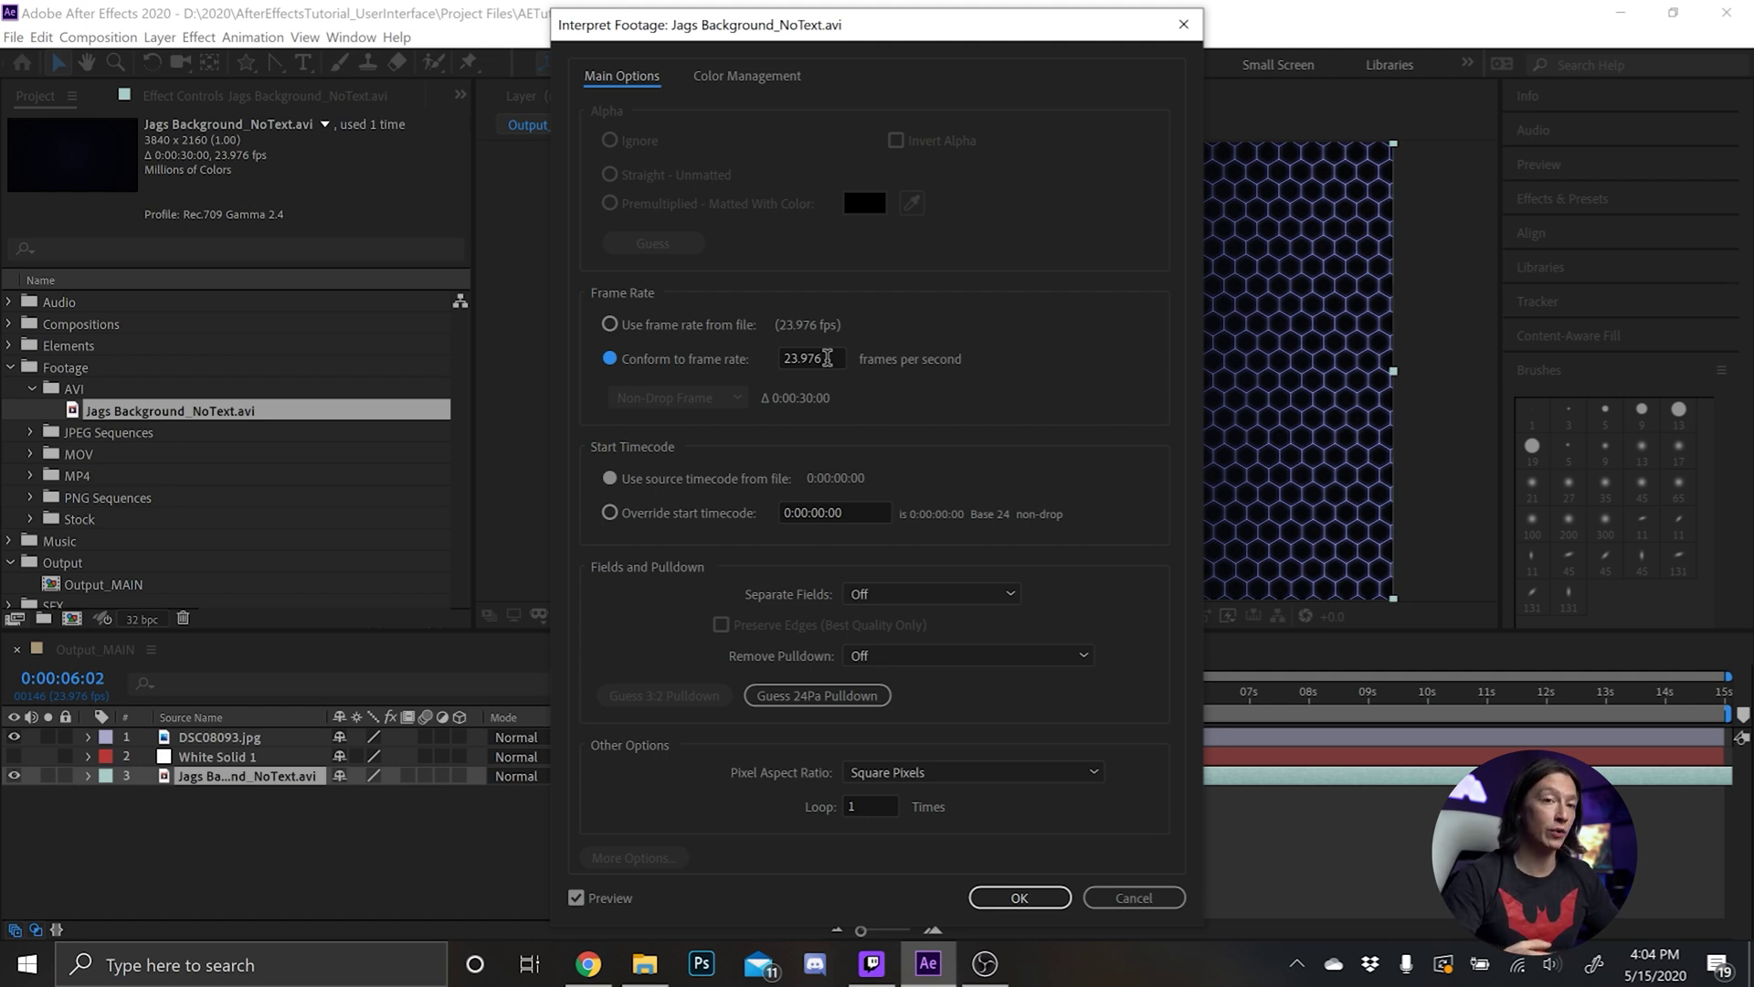
pyautogui.click(611, 325)
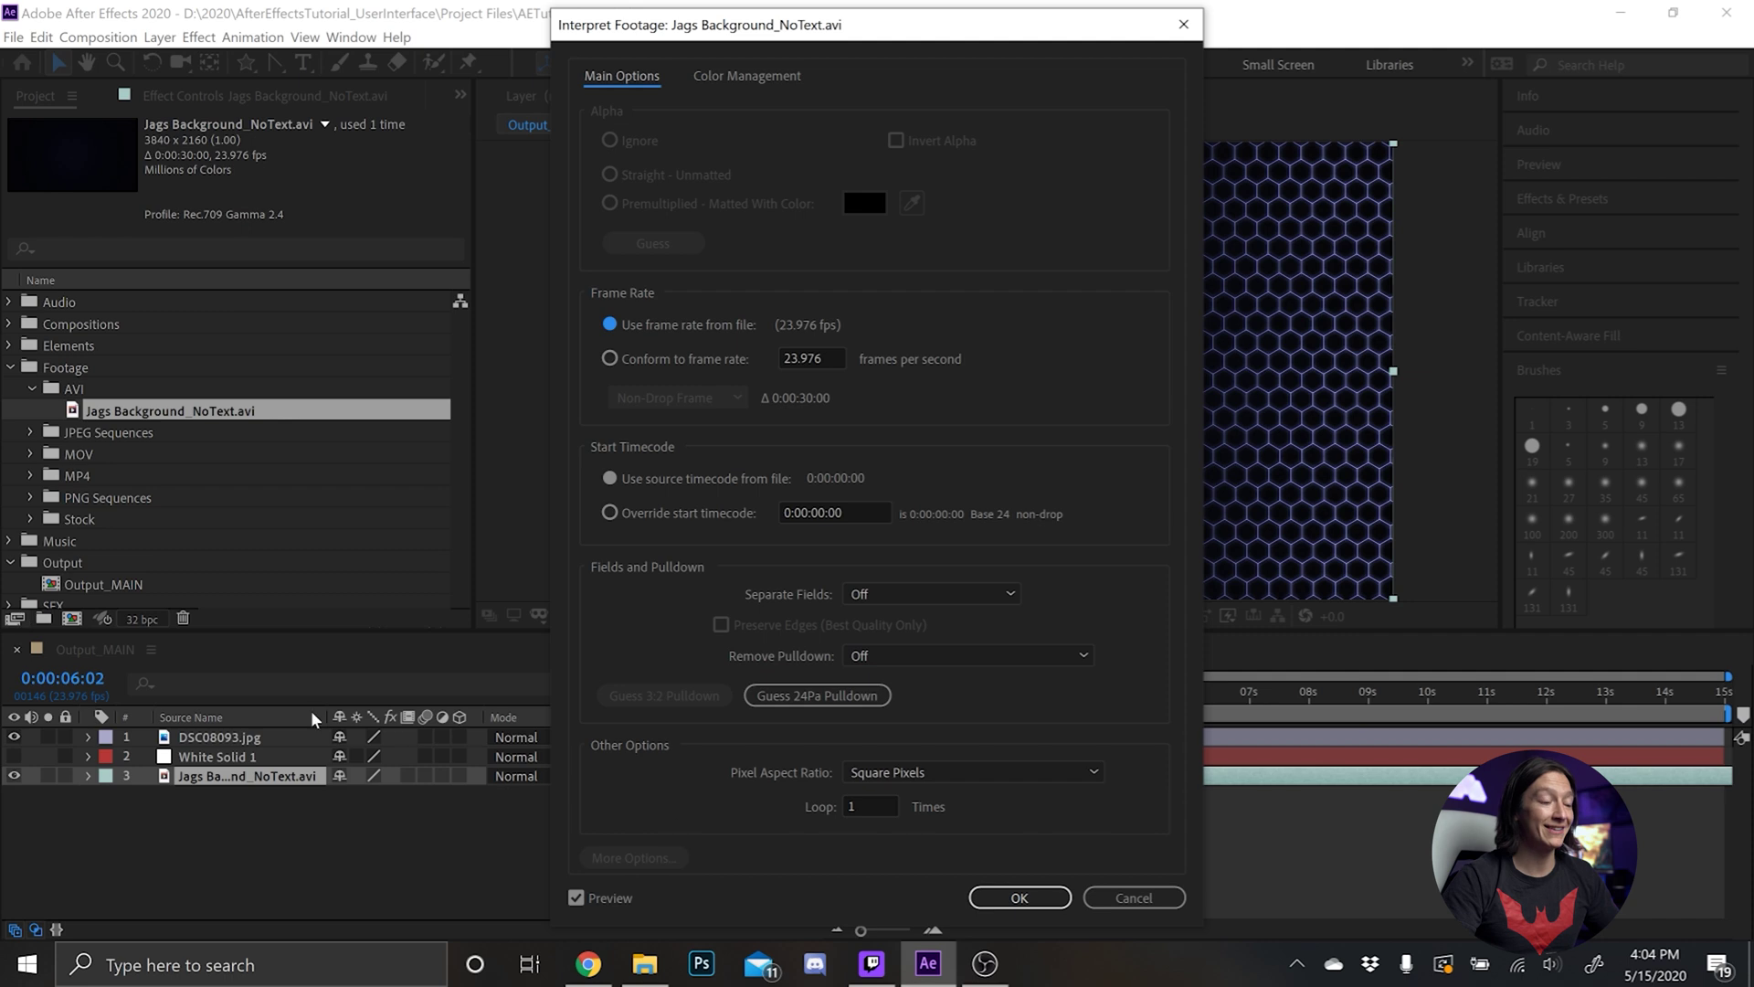
pyautogui.click(1156, 900)
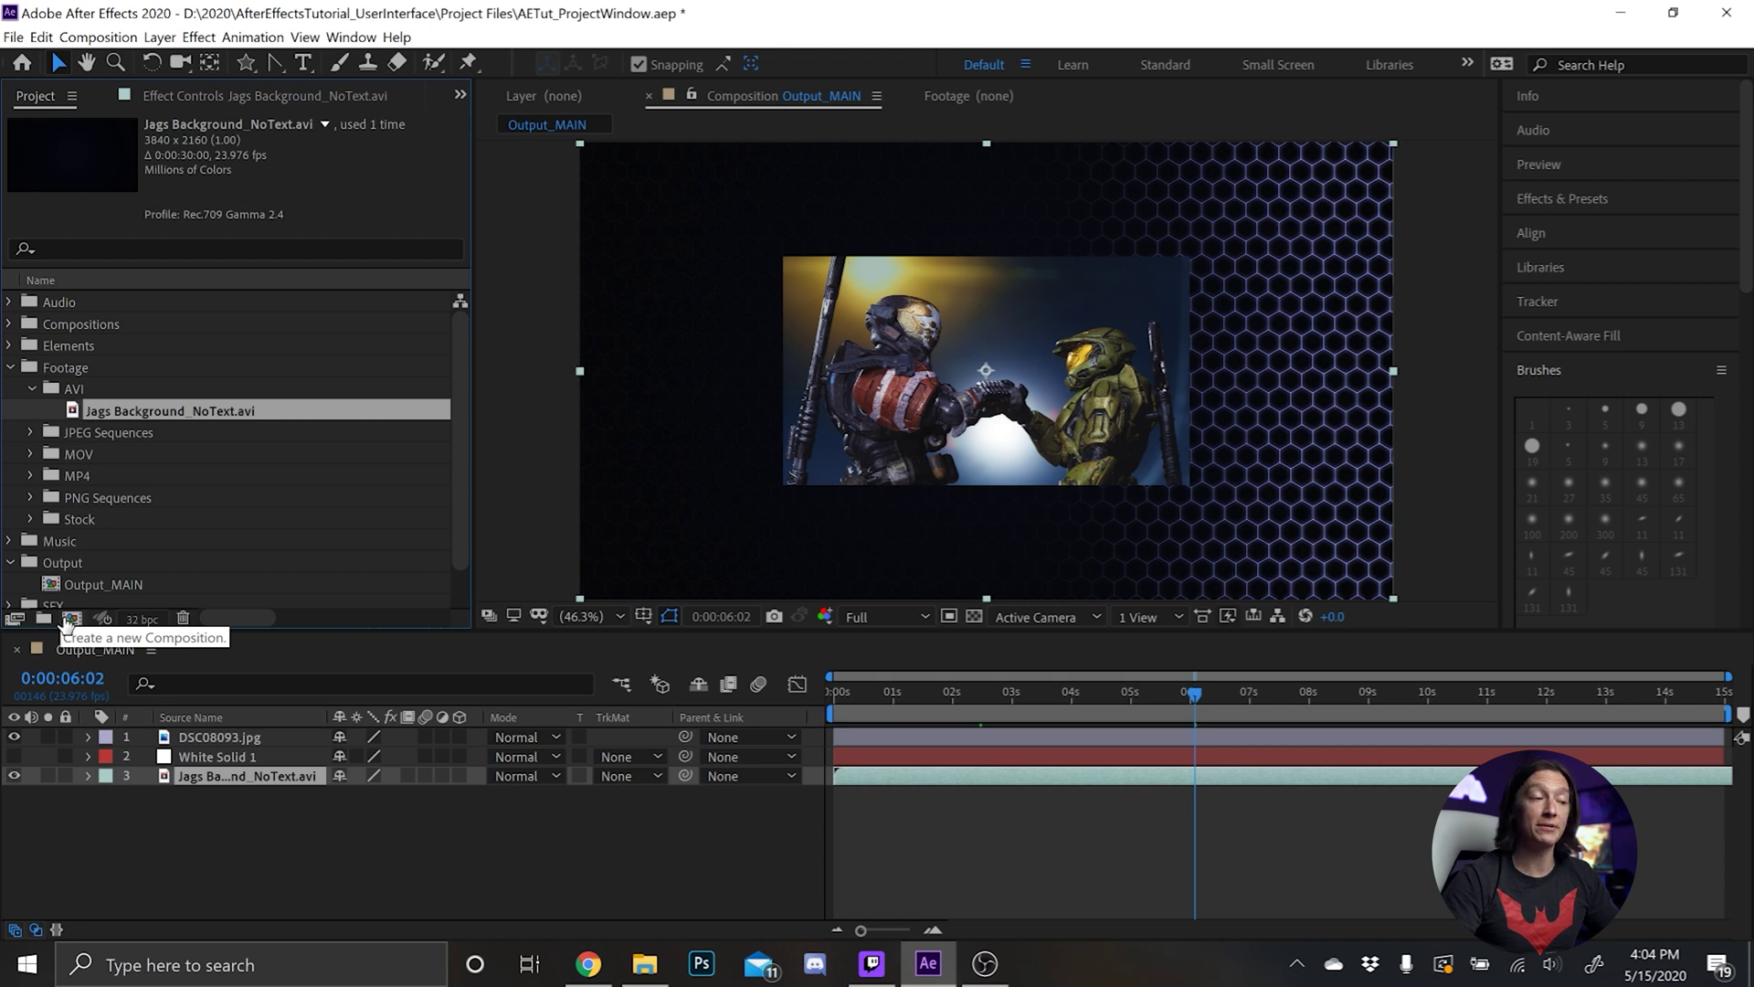
# Cancel a new composition, then open Project Settings from the 32 bpc indicator
pyautogui.click(70, 619)
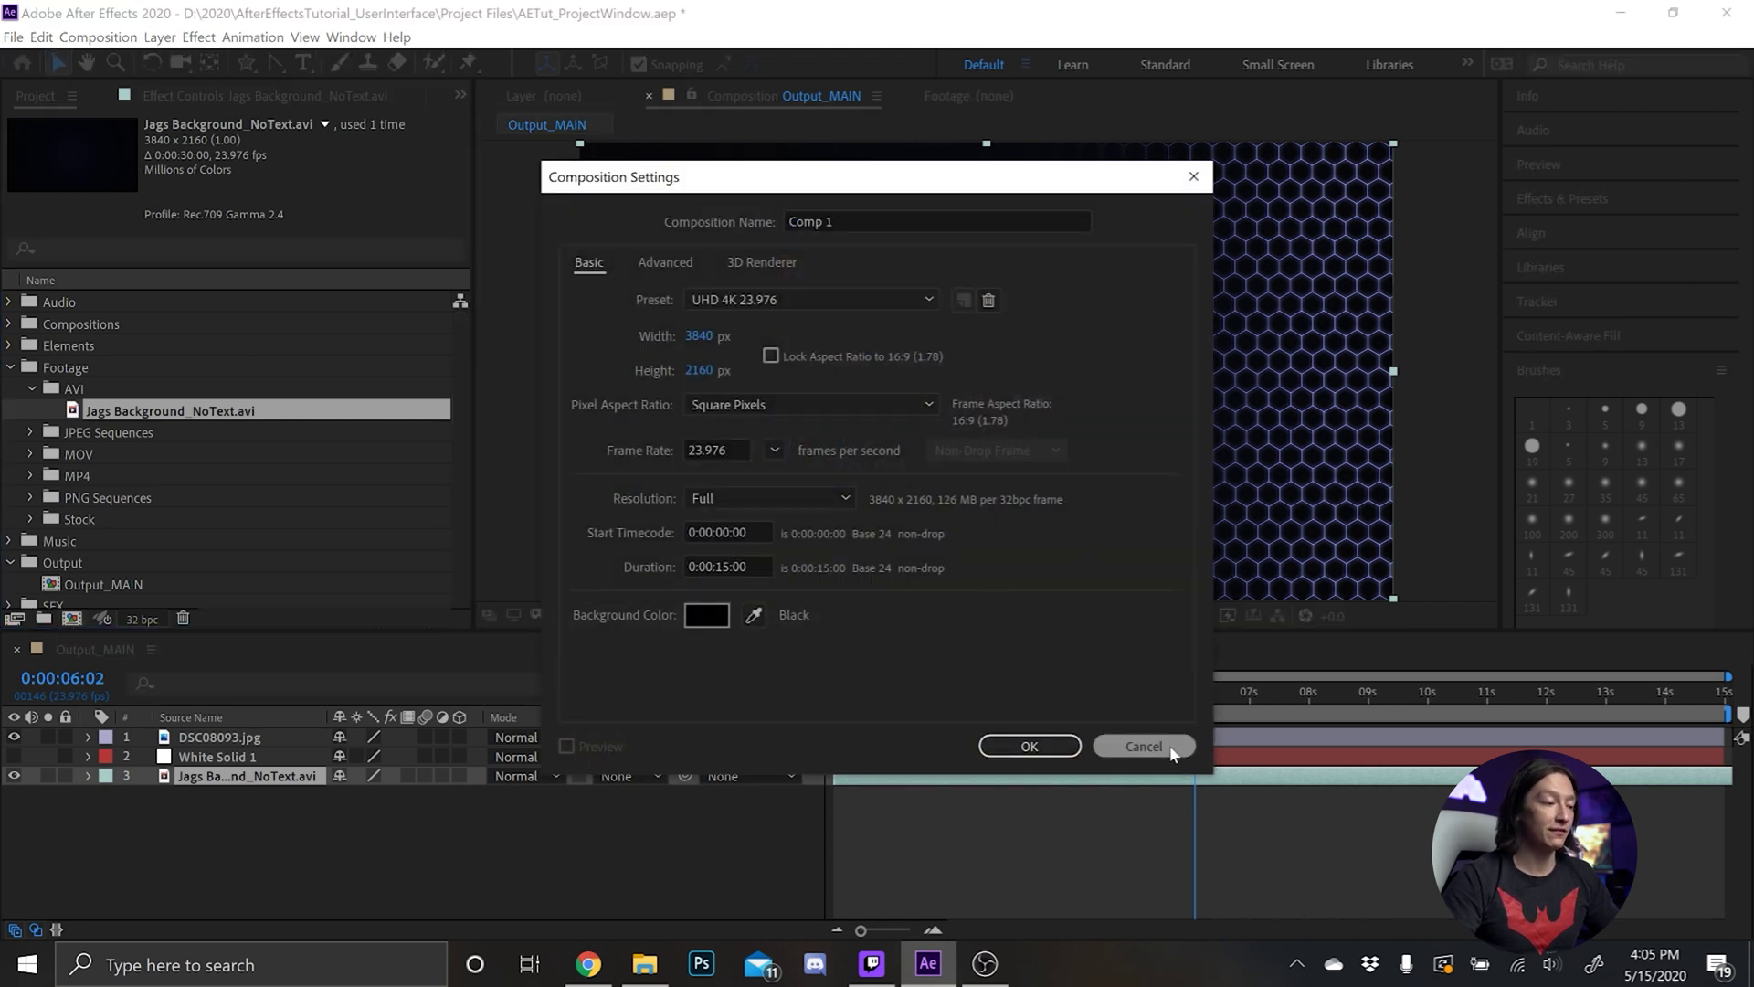
pyautogui.click(1173, 746)
pyautogui.click(102, 618)
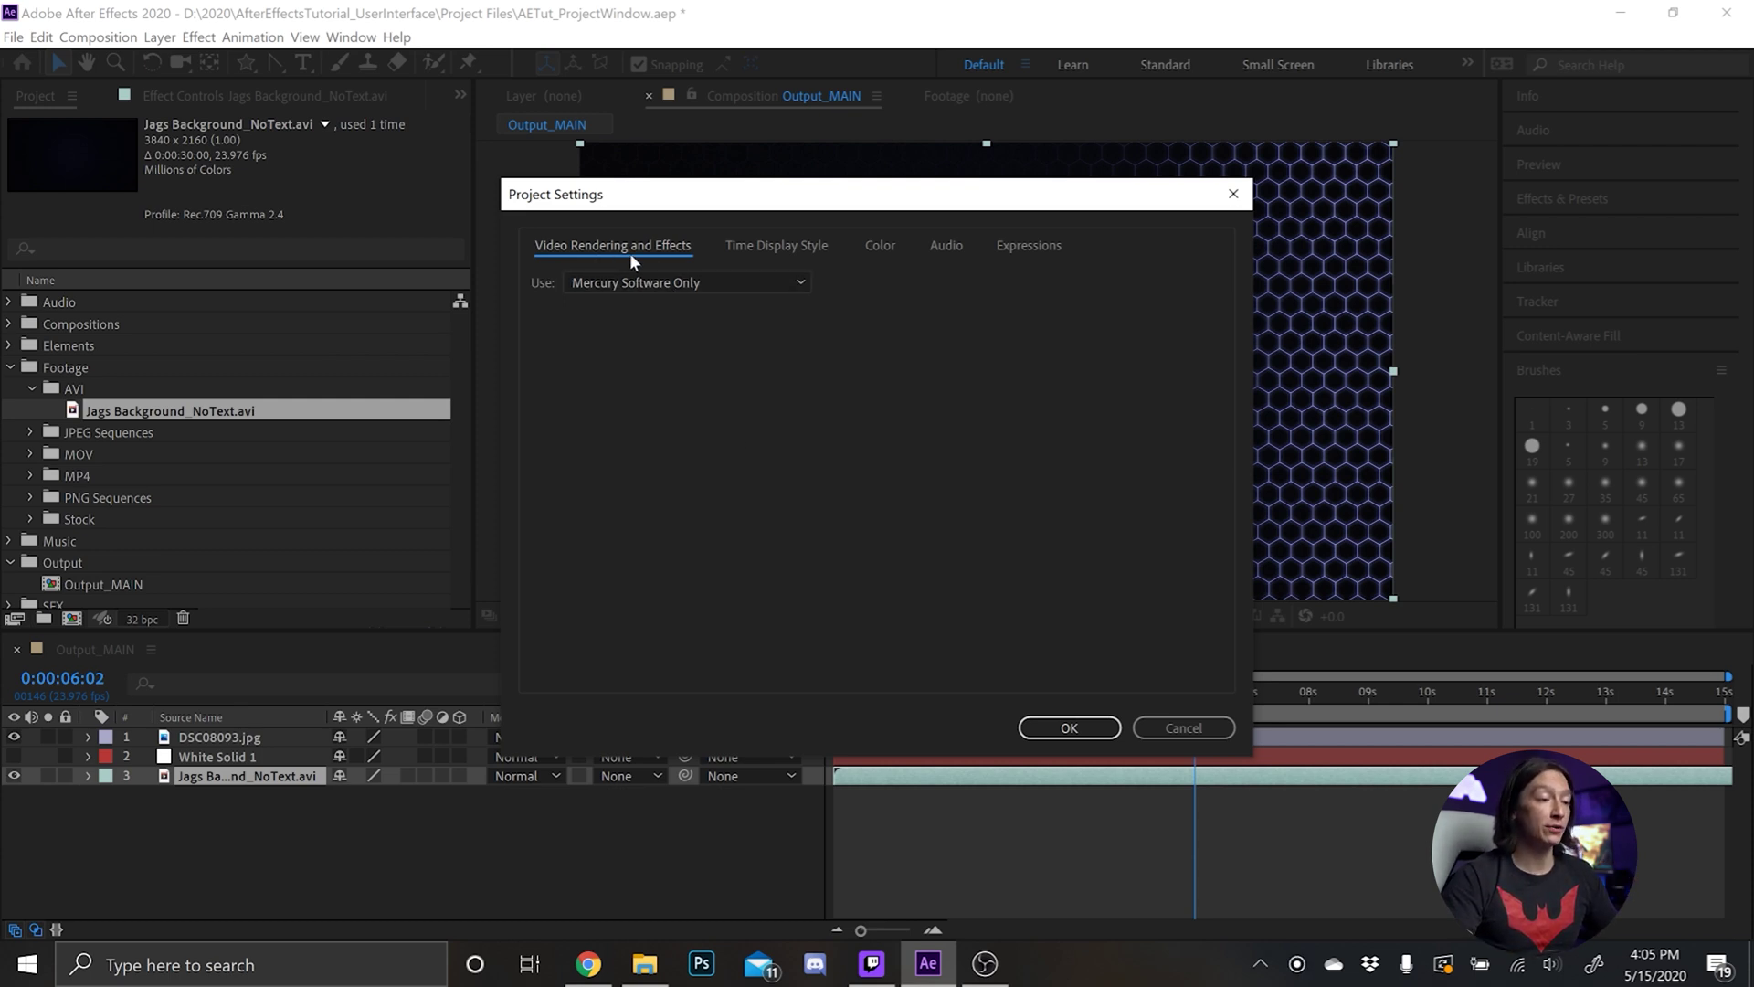
# Switch the project renderer from Mercury Software Only to Mercury GPU Acceleration (CUDA)
pyautogui.click(666, 282)
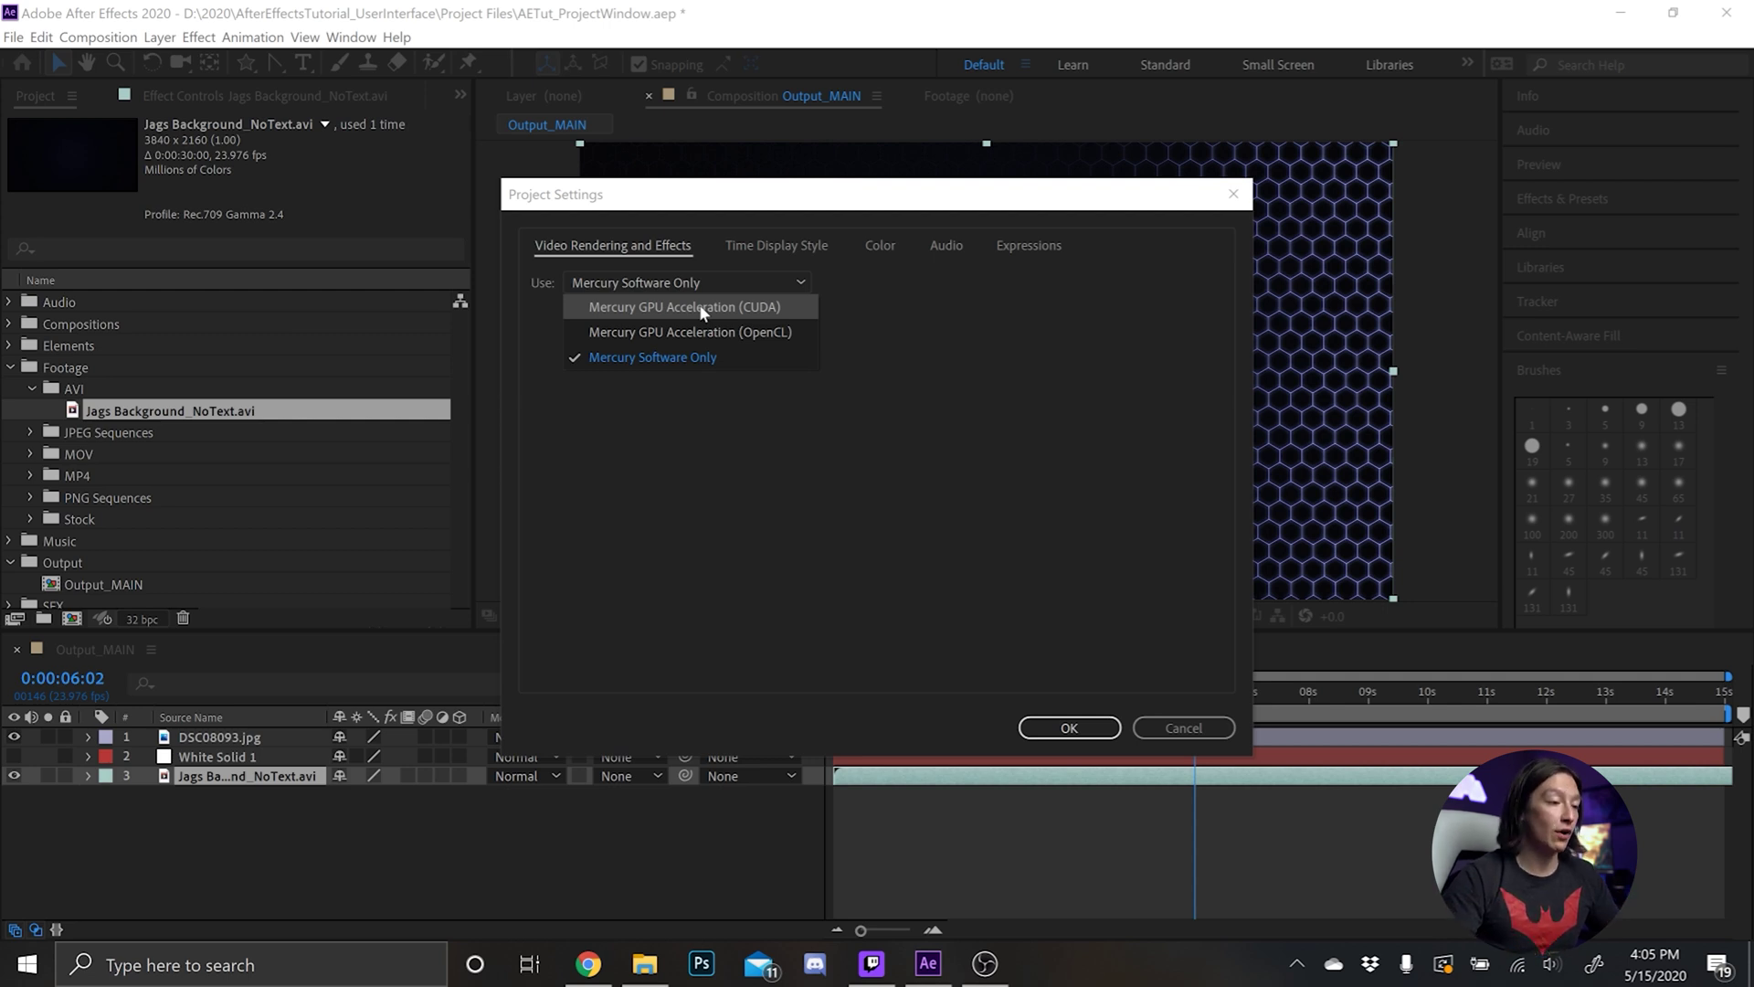
pyautogui.click(699, 306)
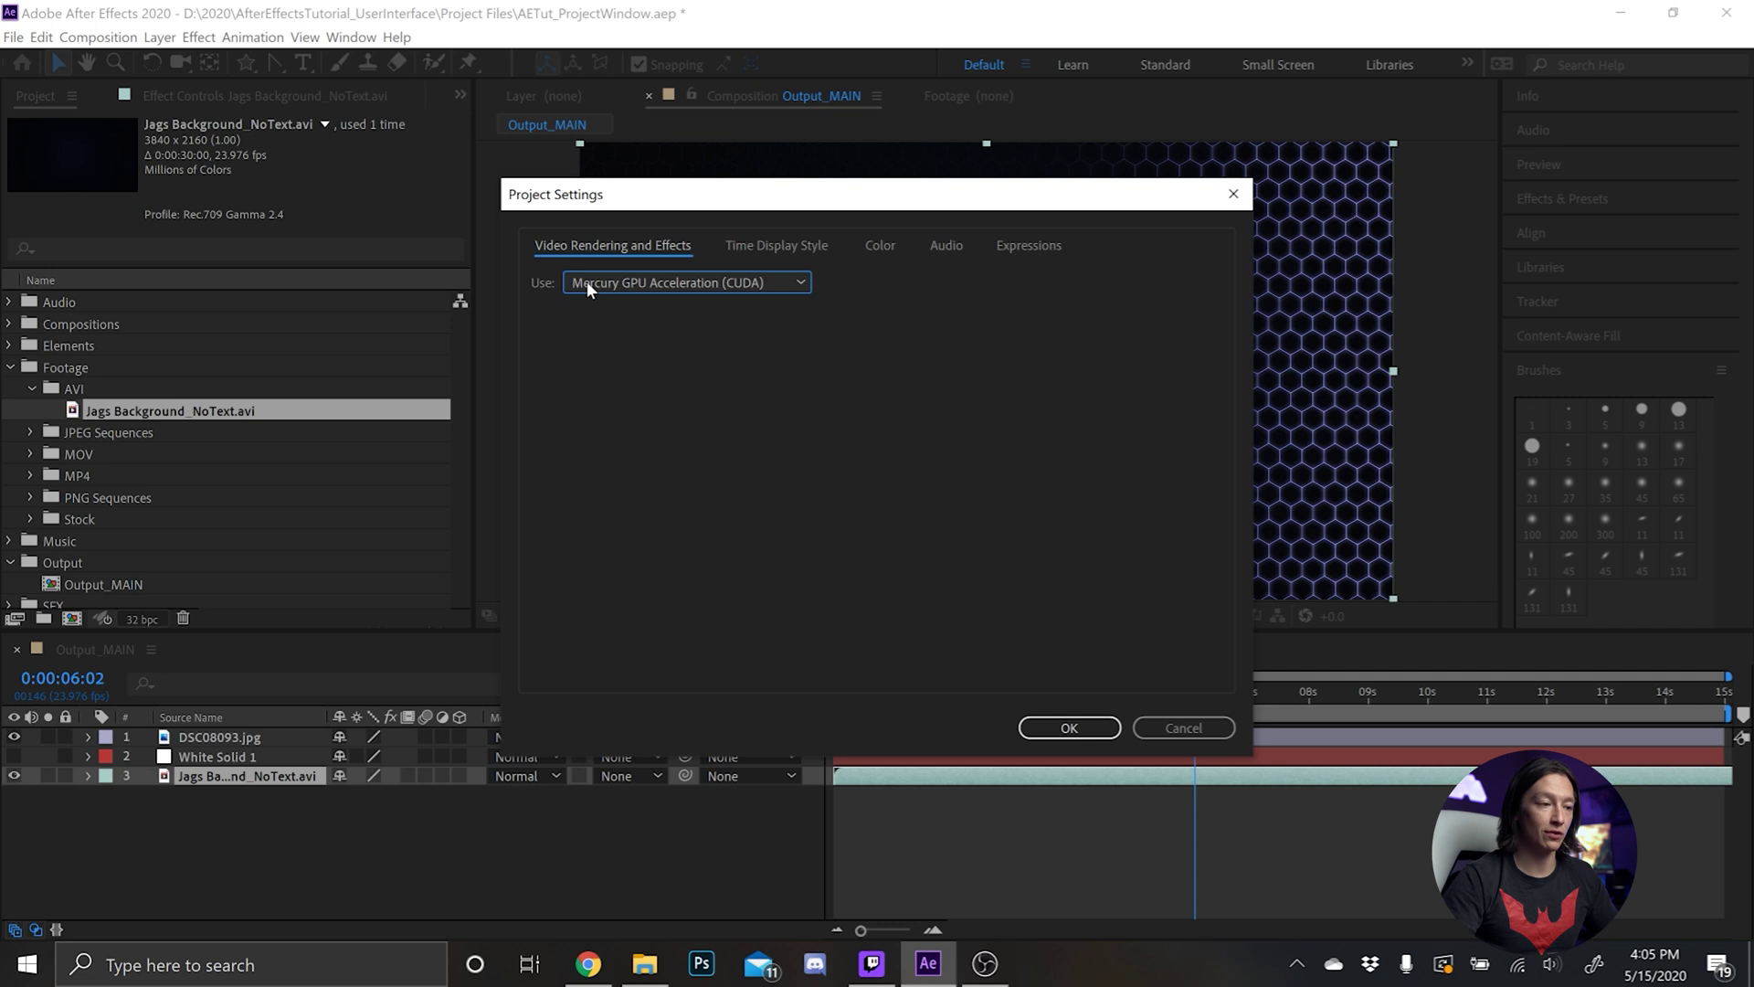
pyautogui.click(586, 281)
pyautogui.click(671, 305)
pyautogui.click(753, 249)
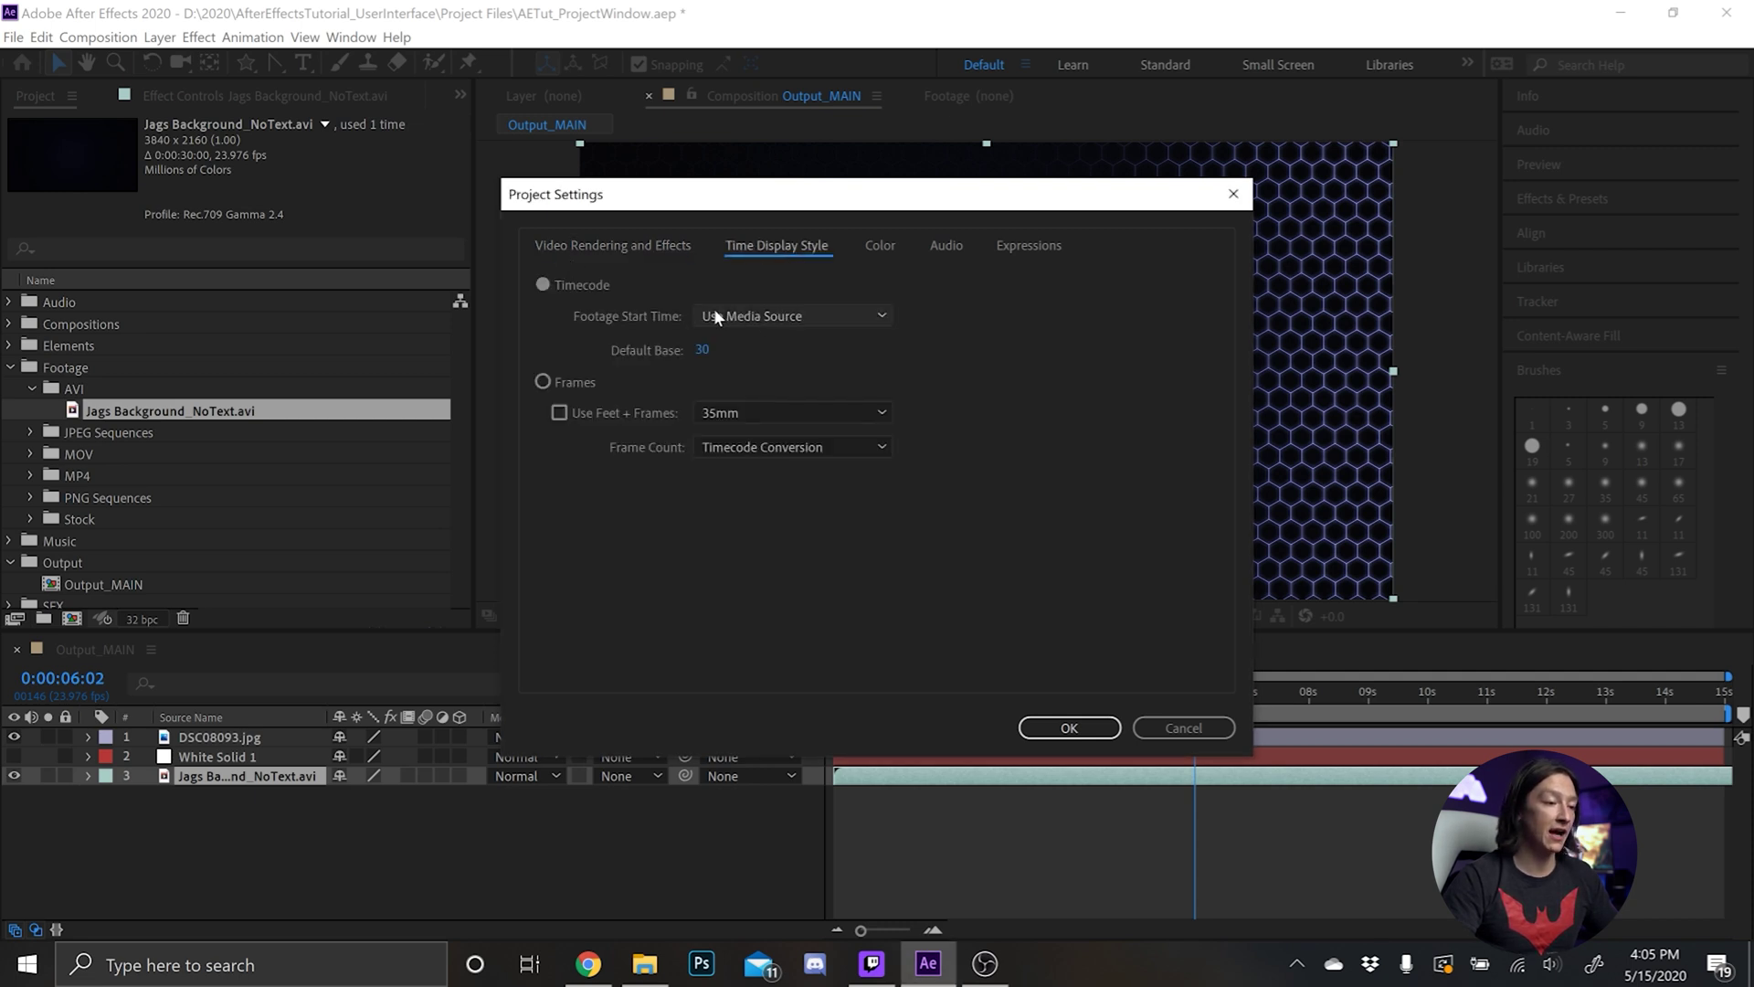
# Keep 32 bpc colour depth and the JavaScript expressions engine, check audio, and click OK
pyautogui.click(882, 249)
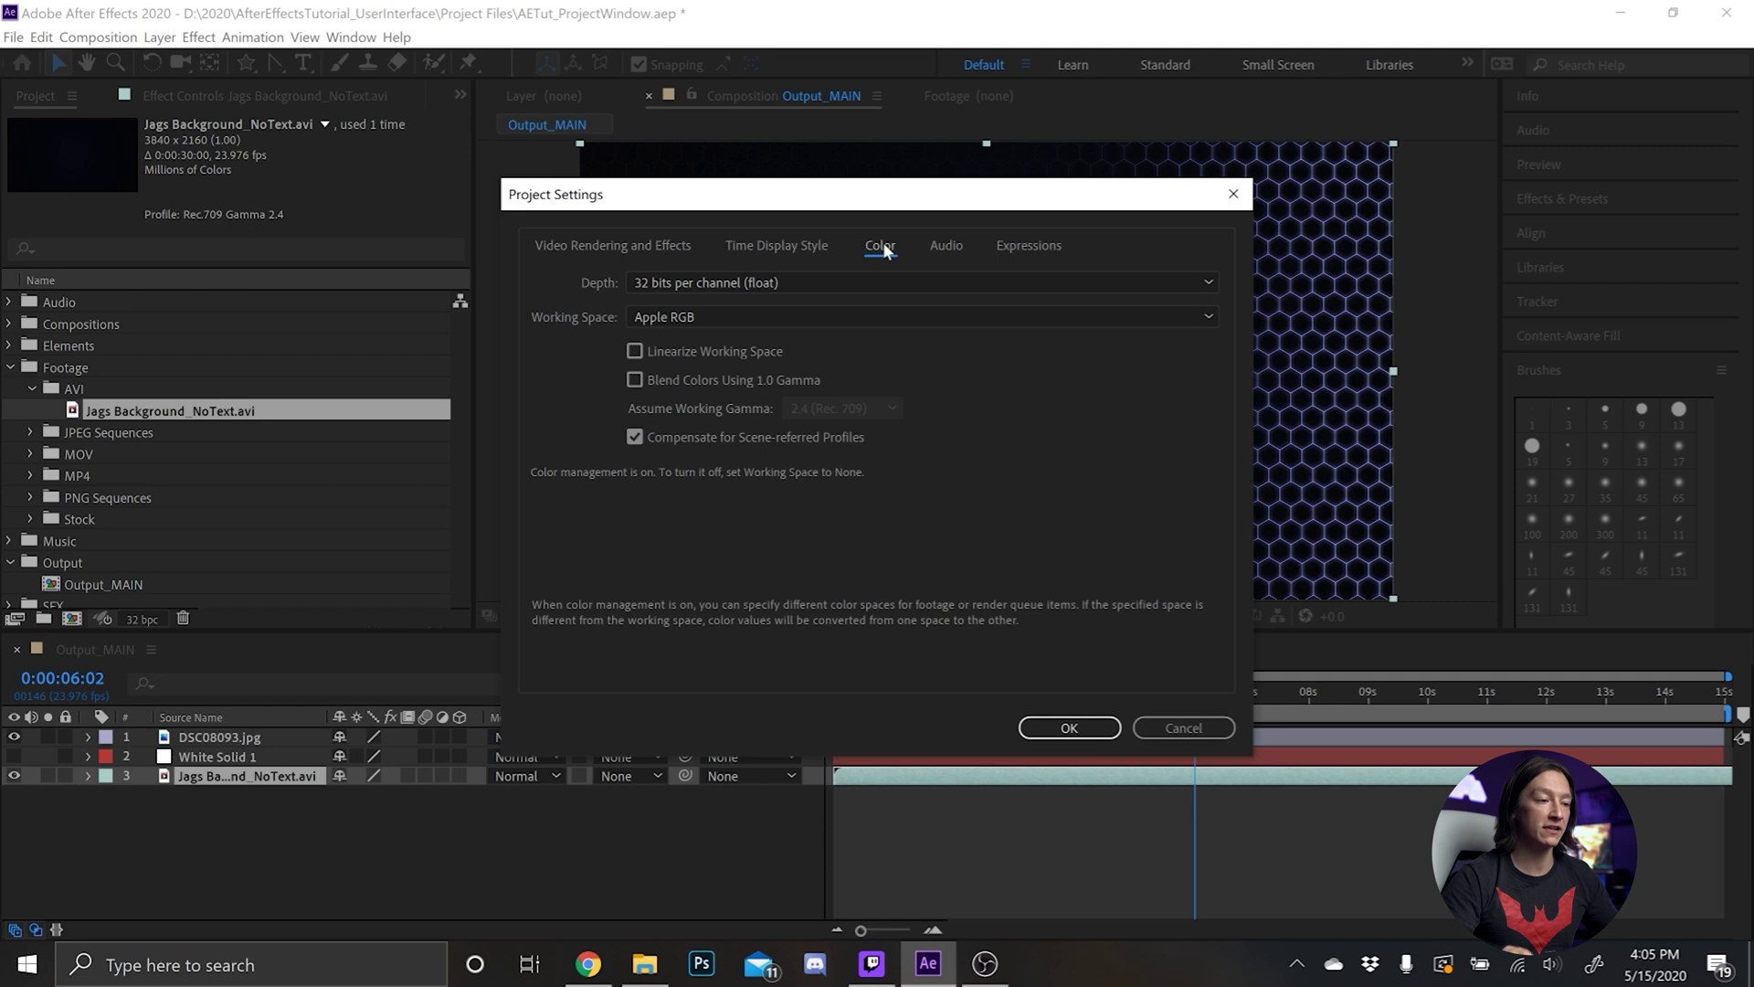
pyautogui.click(779, 272)
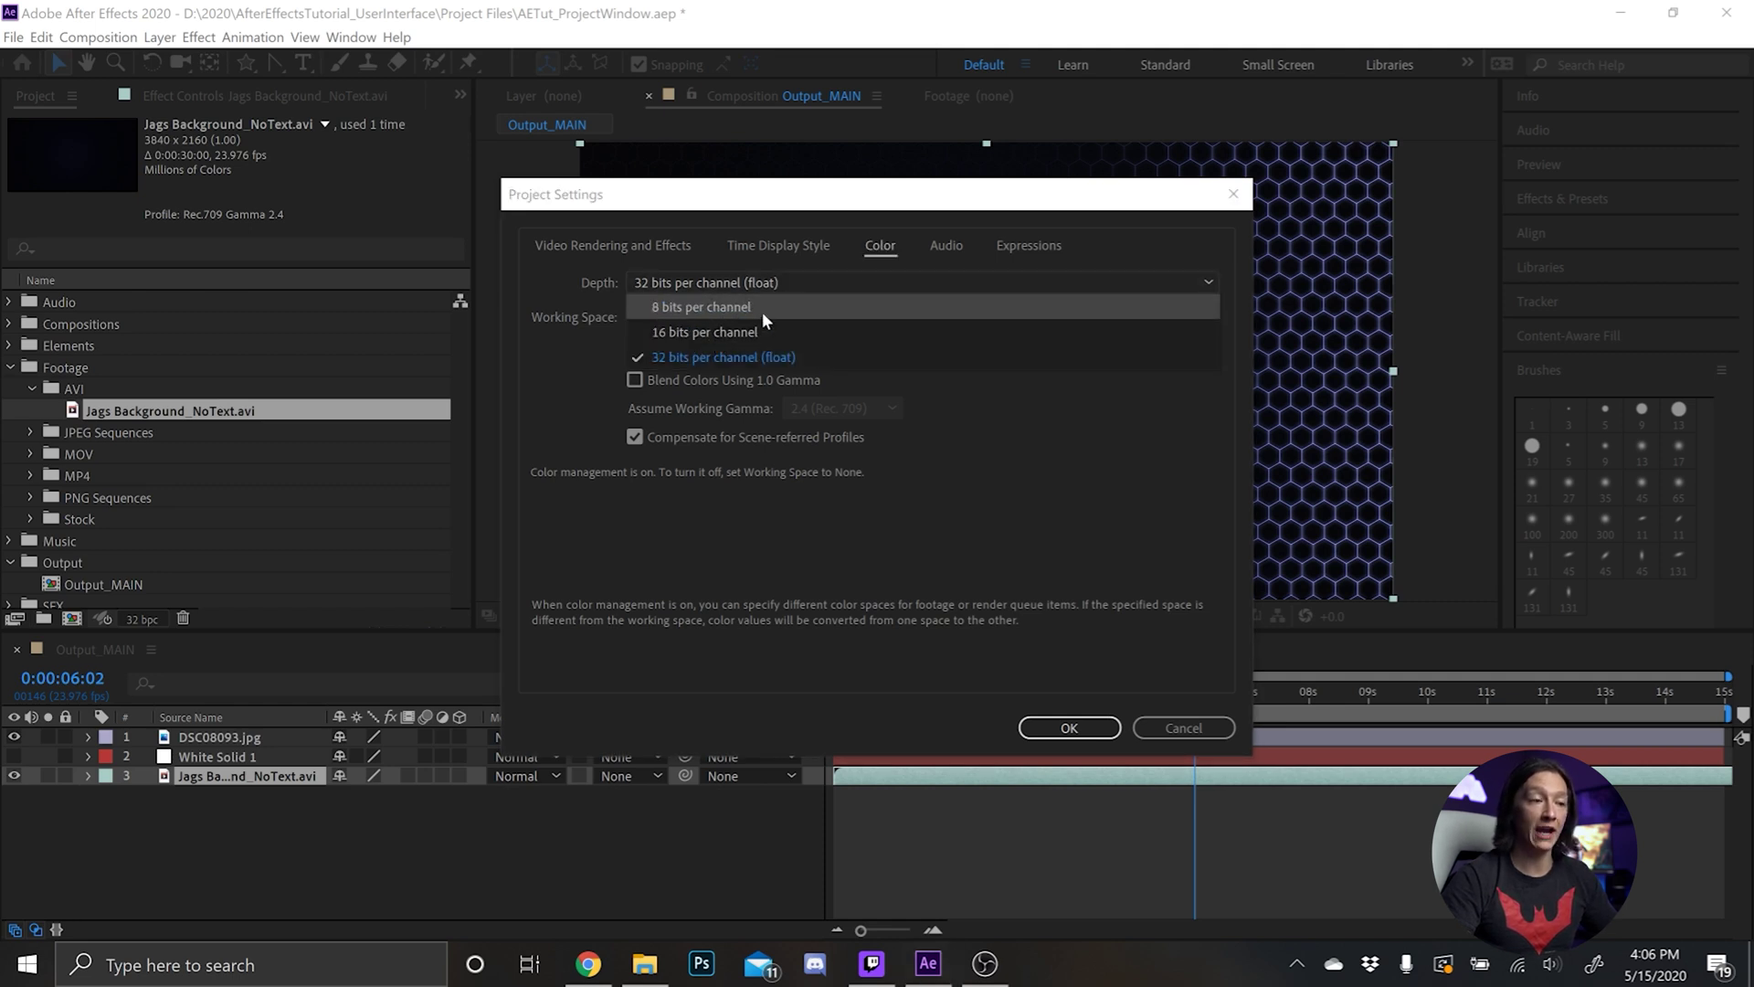
pyautogui.click(530, 347)
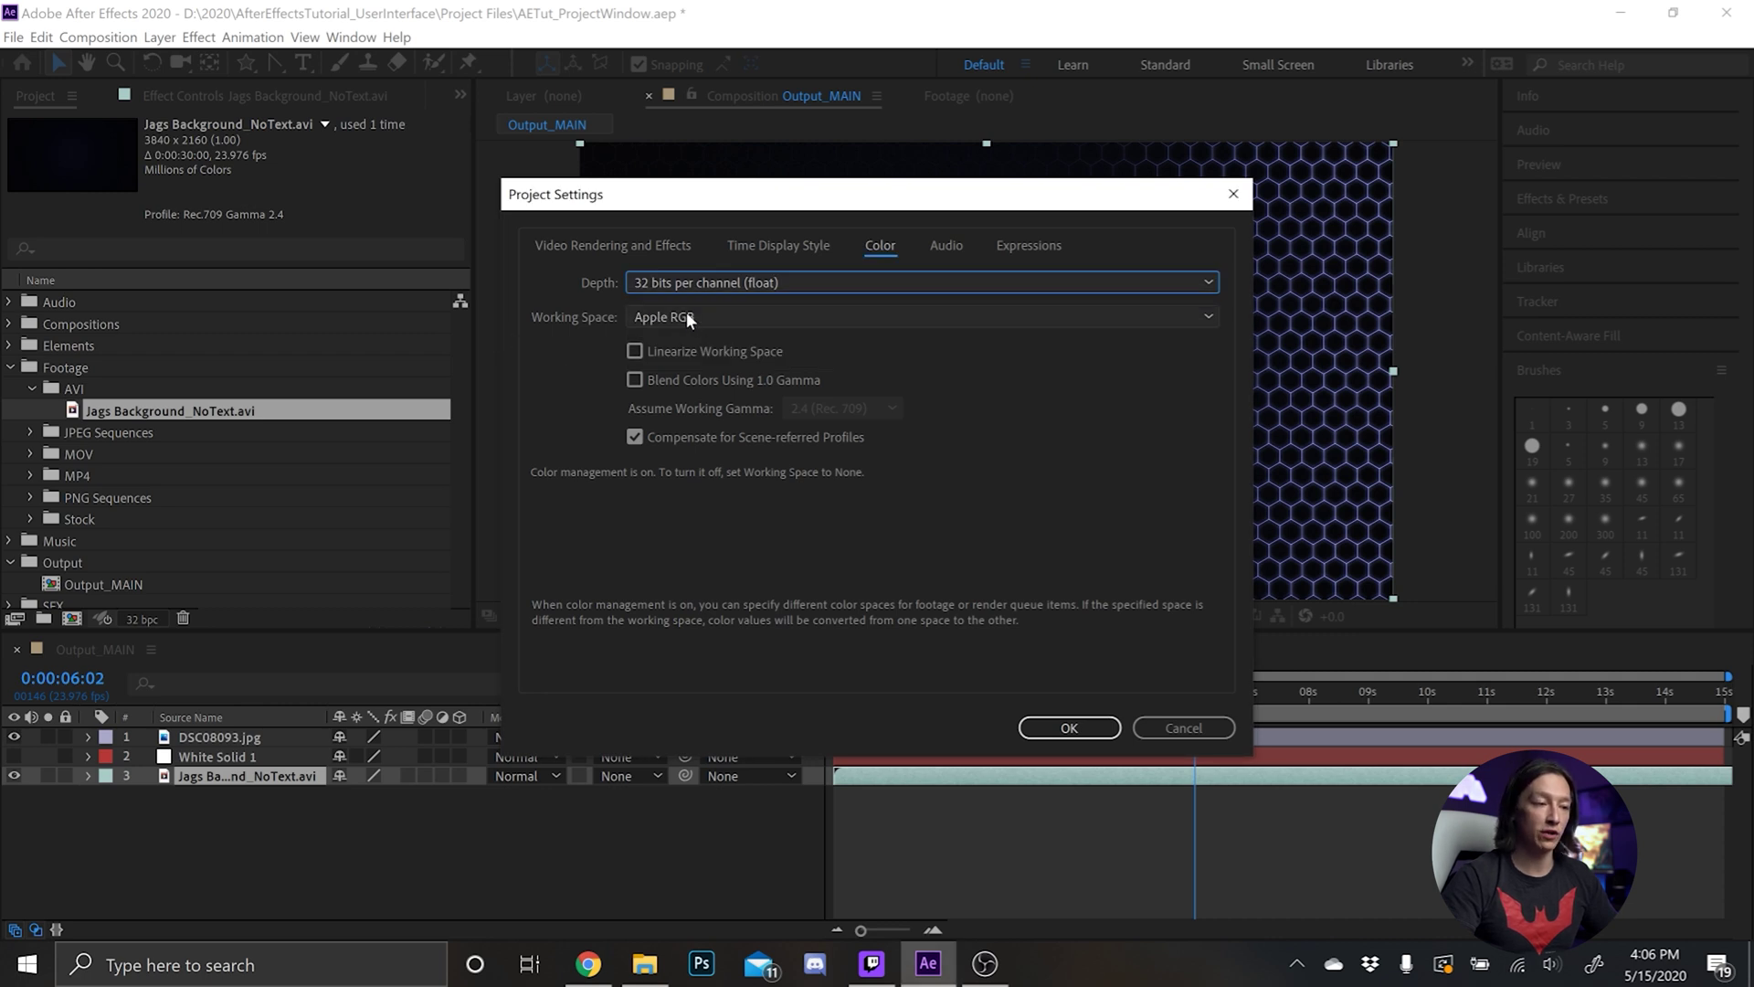
pyautogui.click(944, 245)
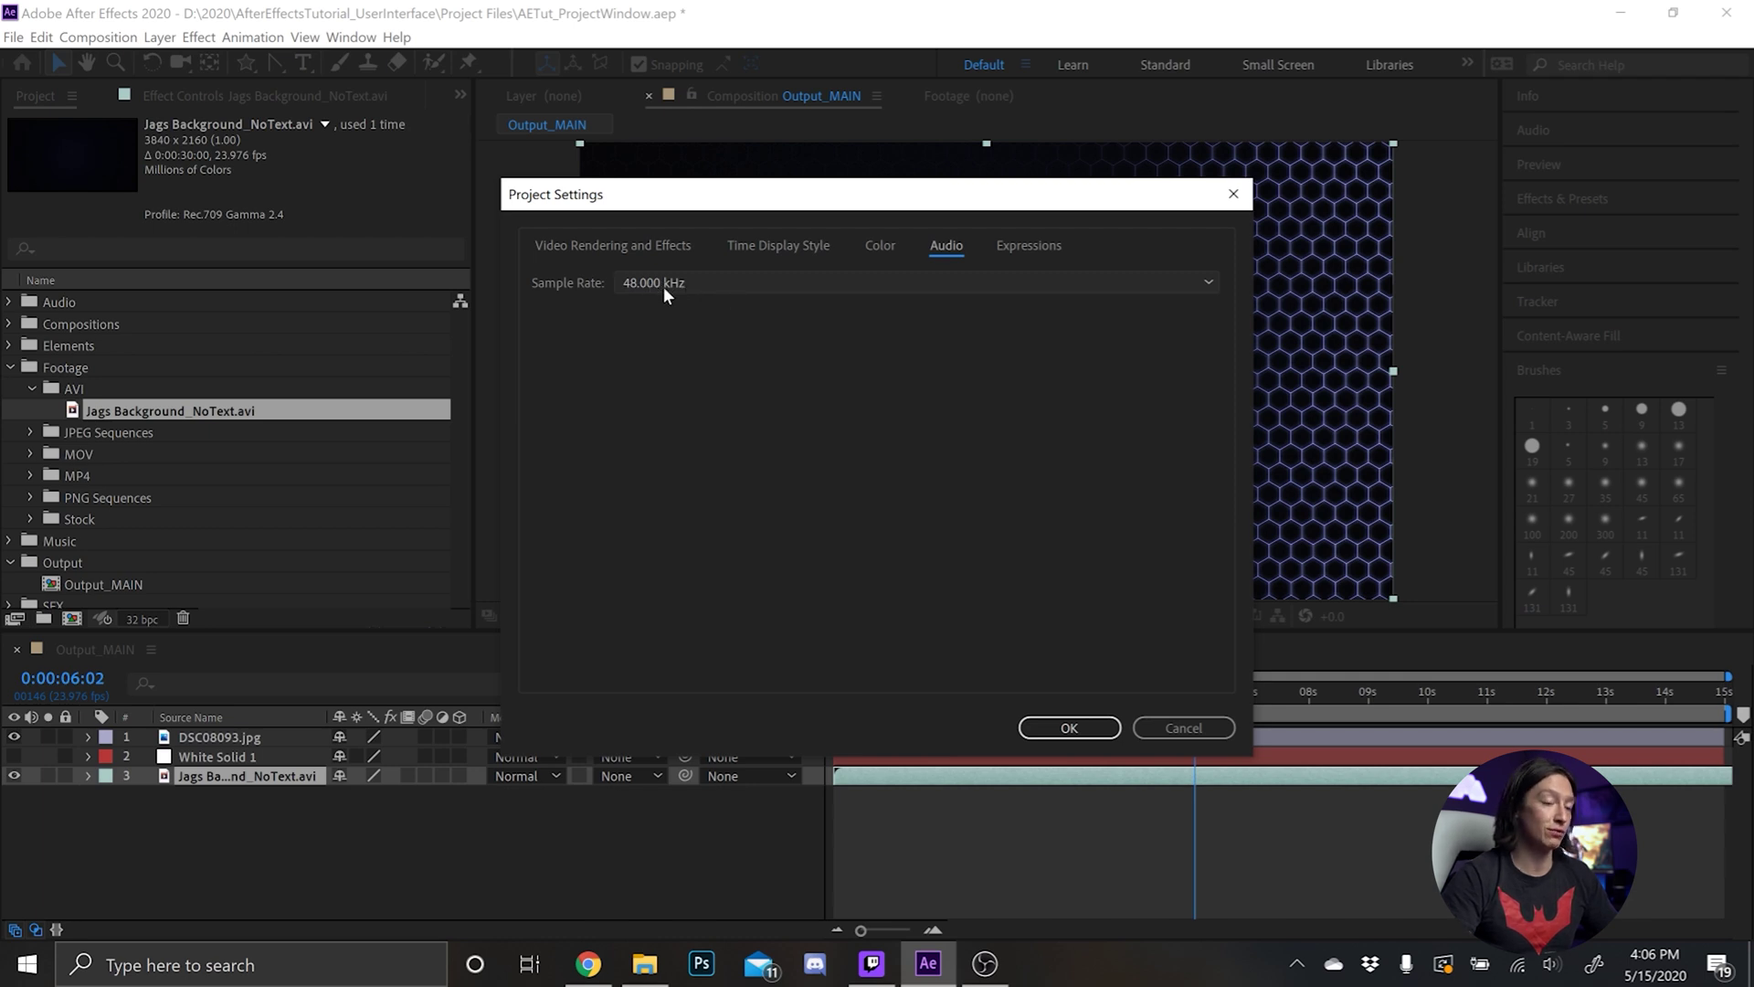
pyautogui.click(1031, 249)
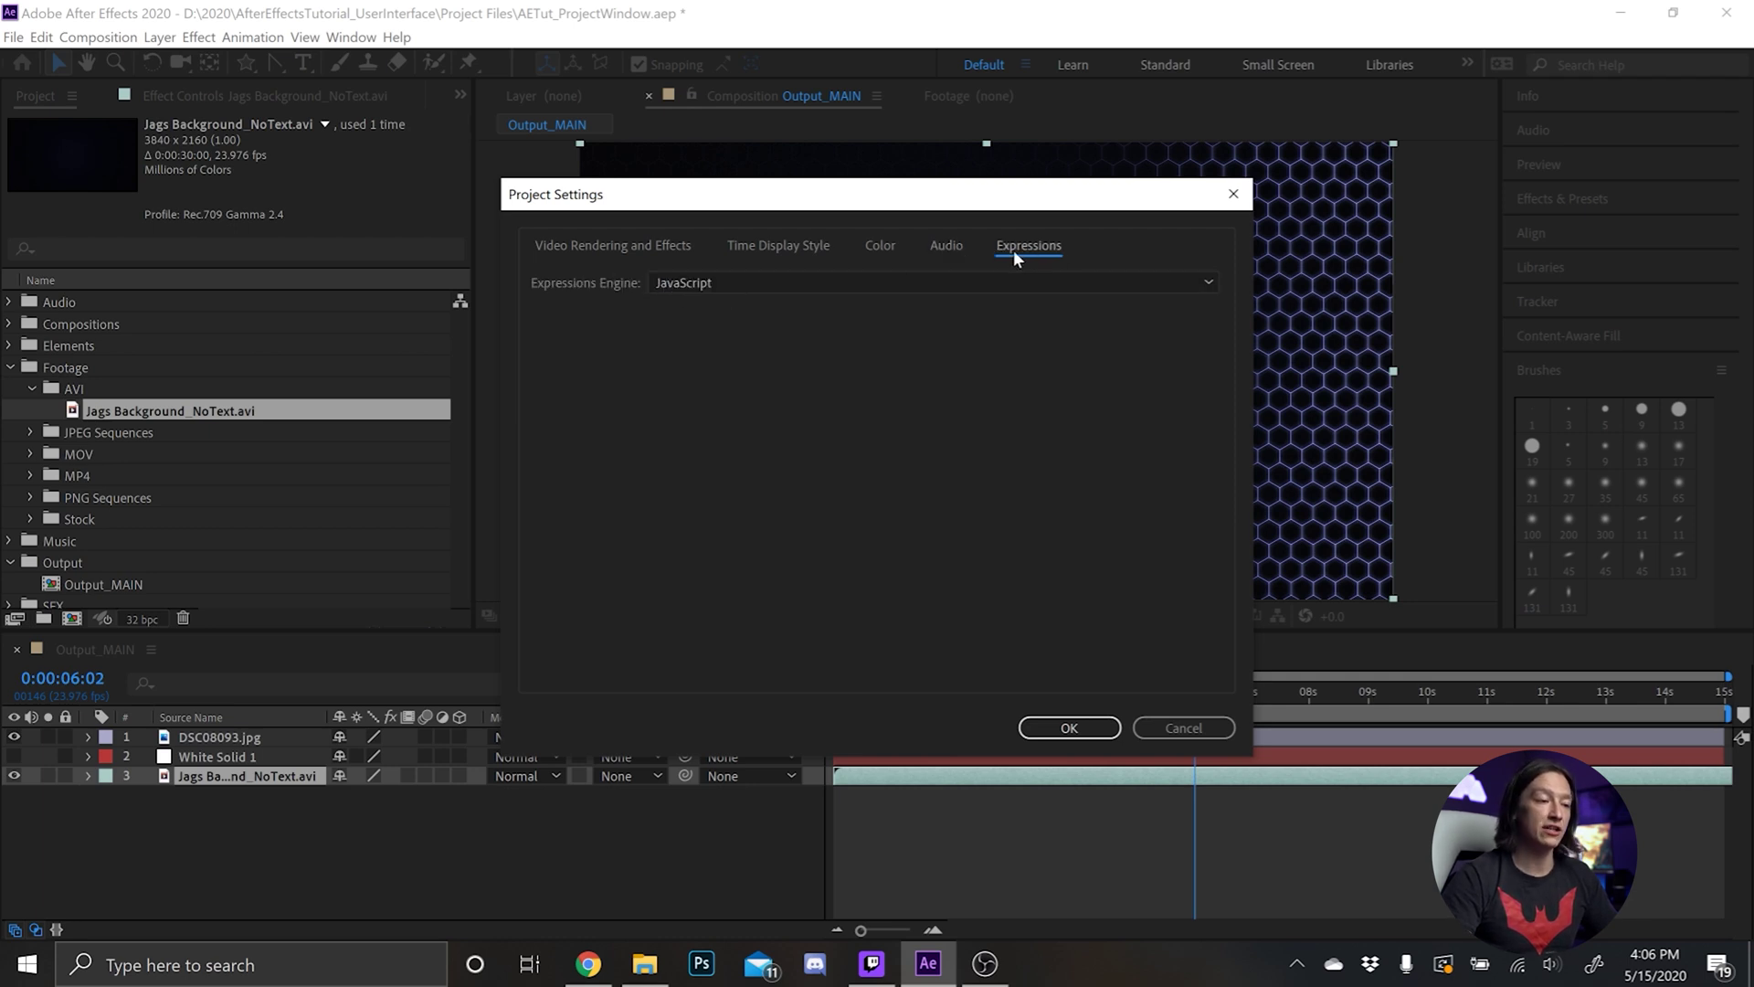
pyautogui.click(706, 282)
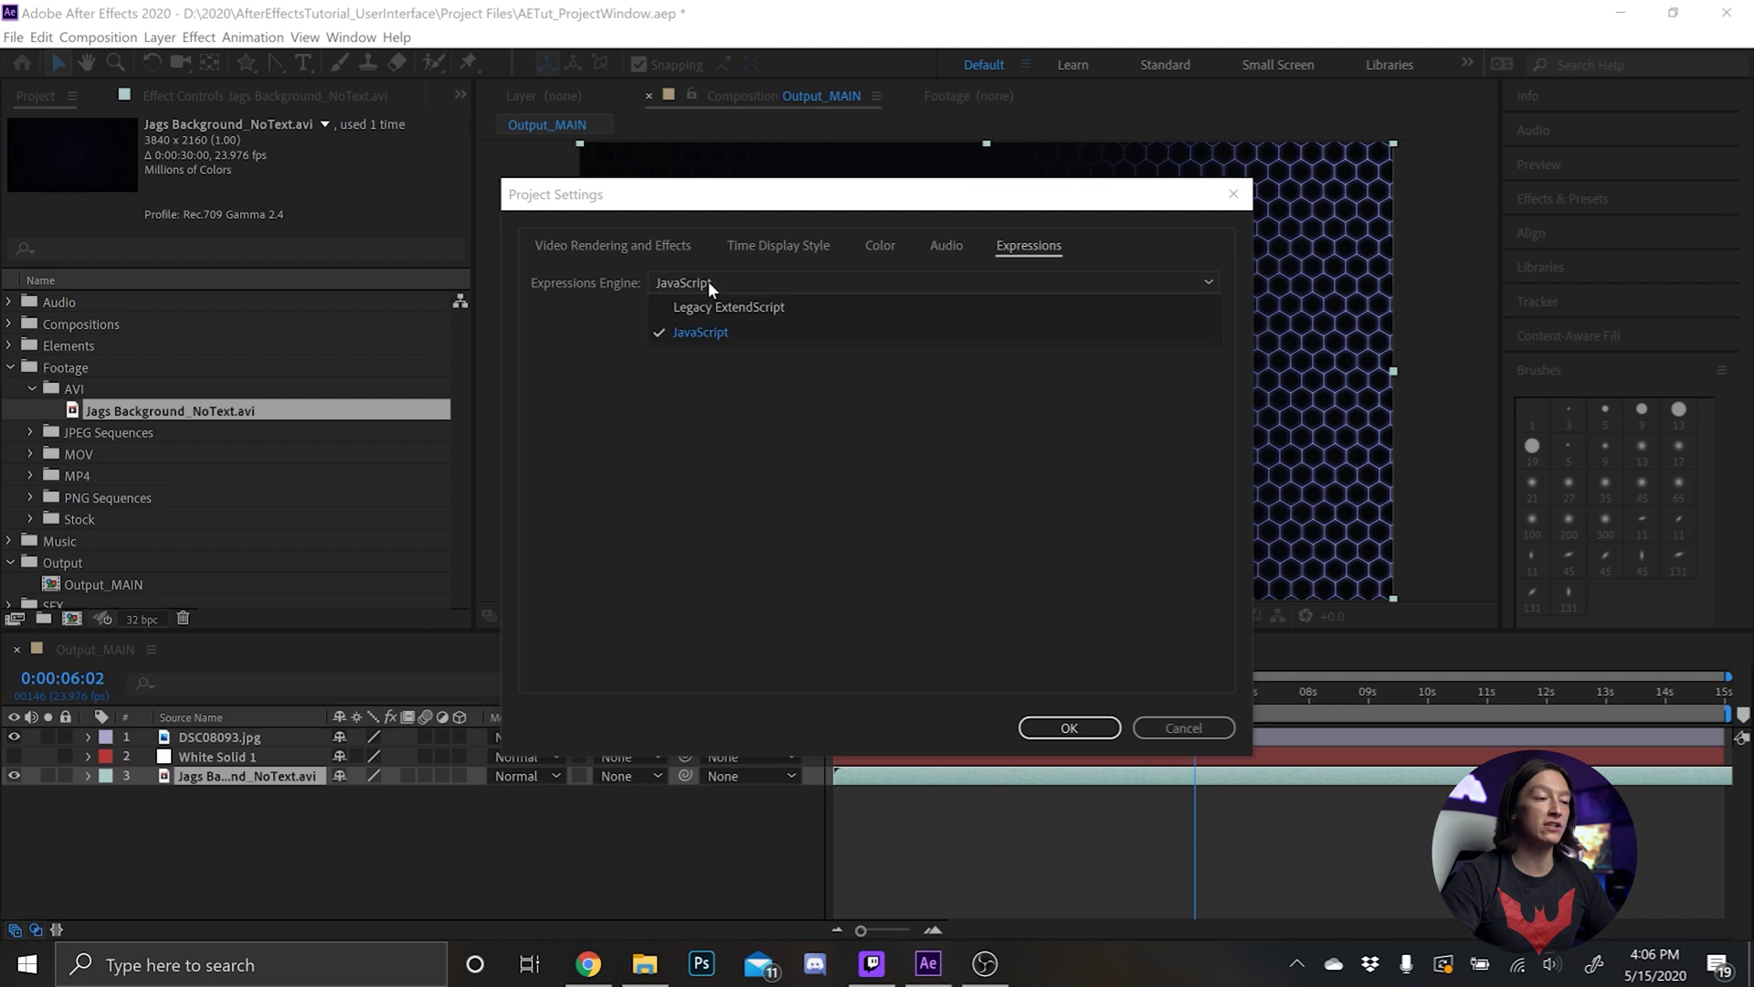
pyautogui.click(738, 330)
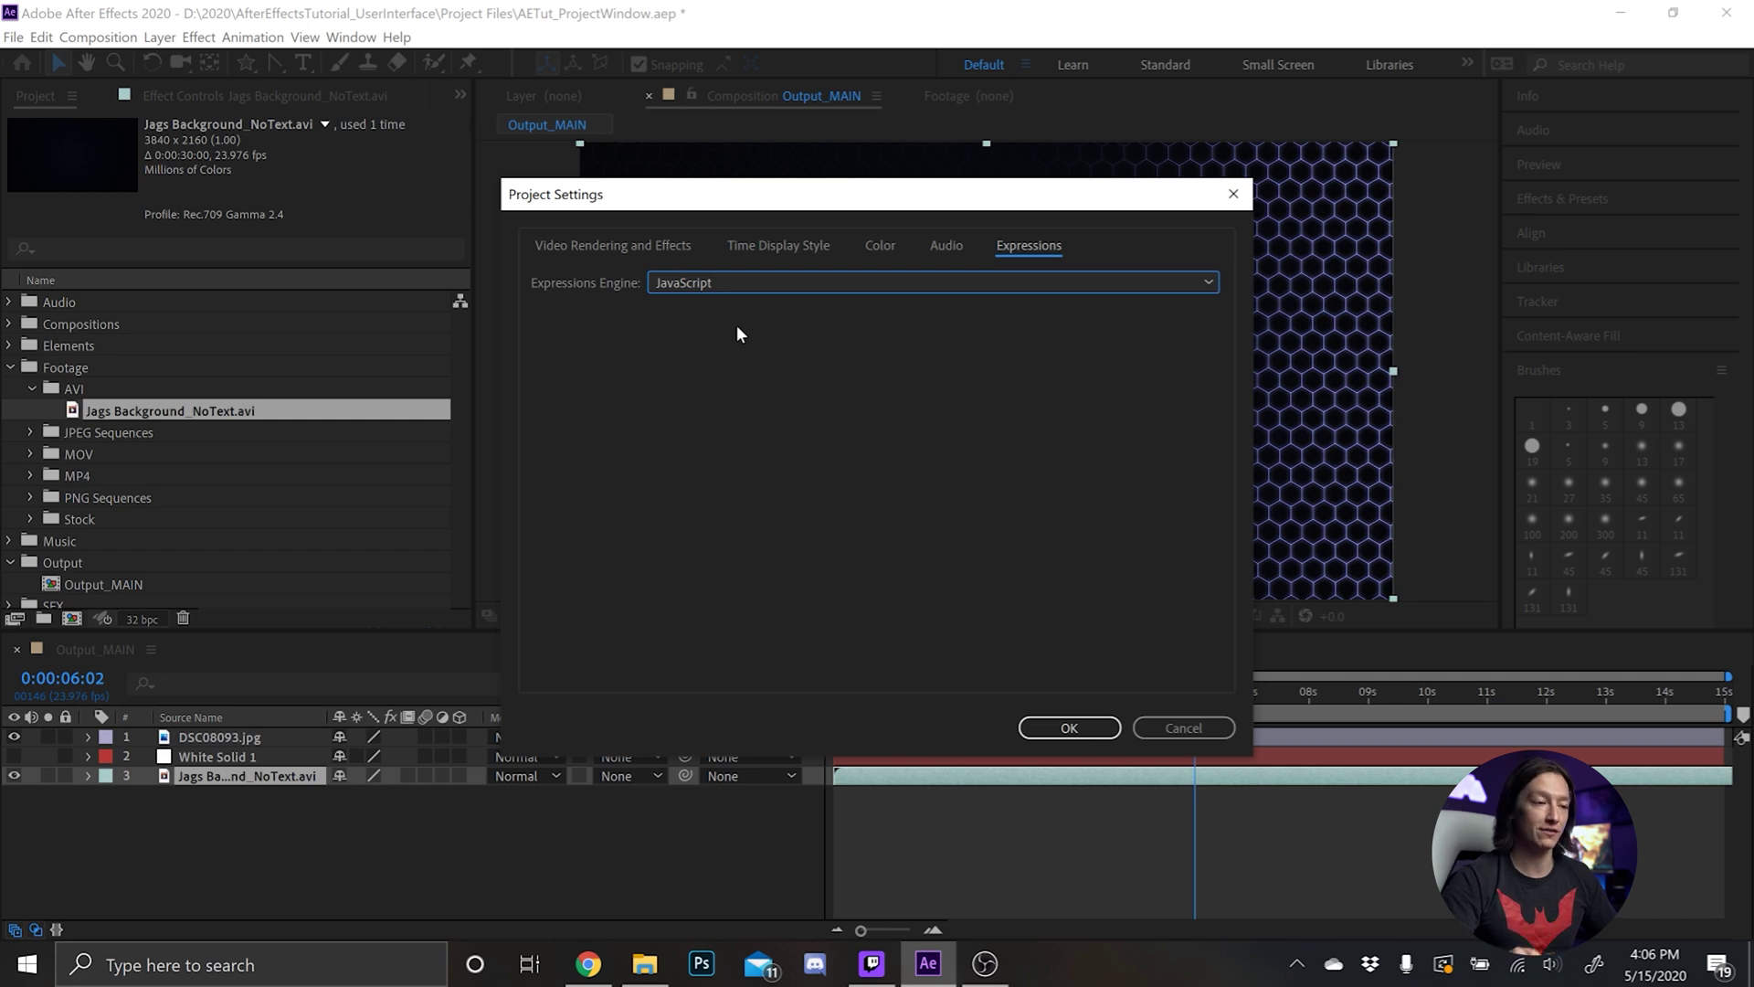
pyautogui.click(733, 285)
pyautogui.click(1105, 733)
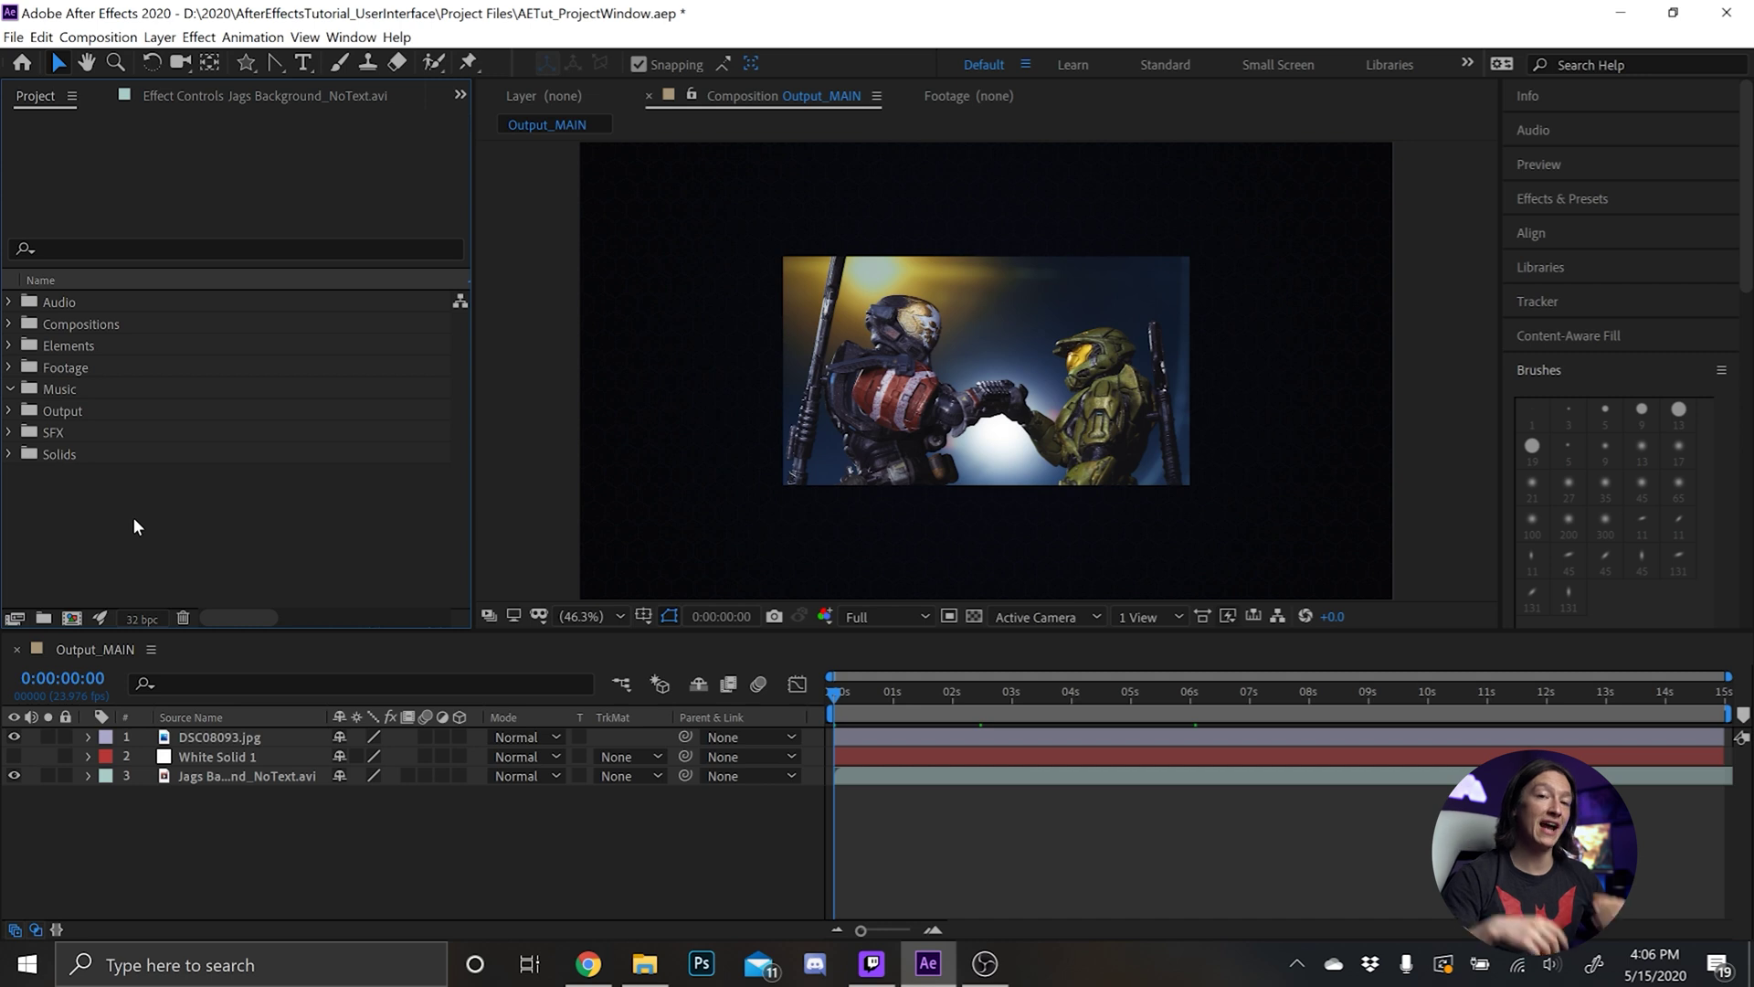
# Open Edit > Preferences at New Project, showing the AE Project Template.aep template option
pyautogui.click(41, 36)
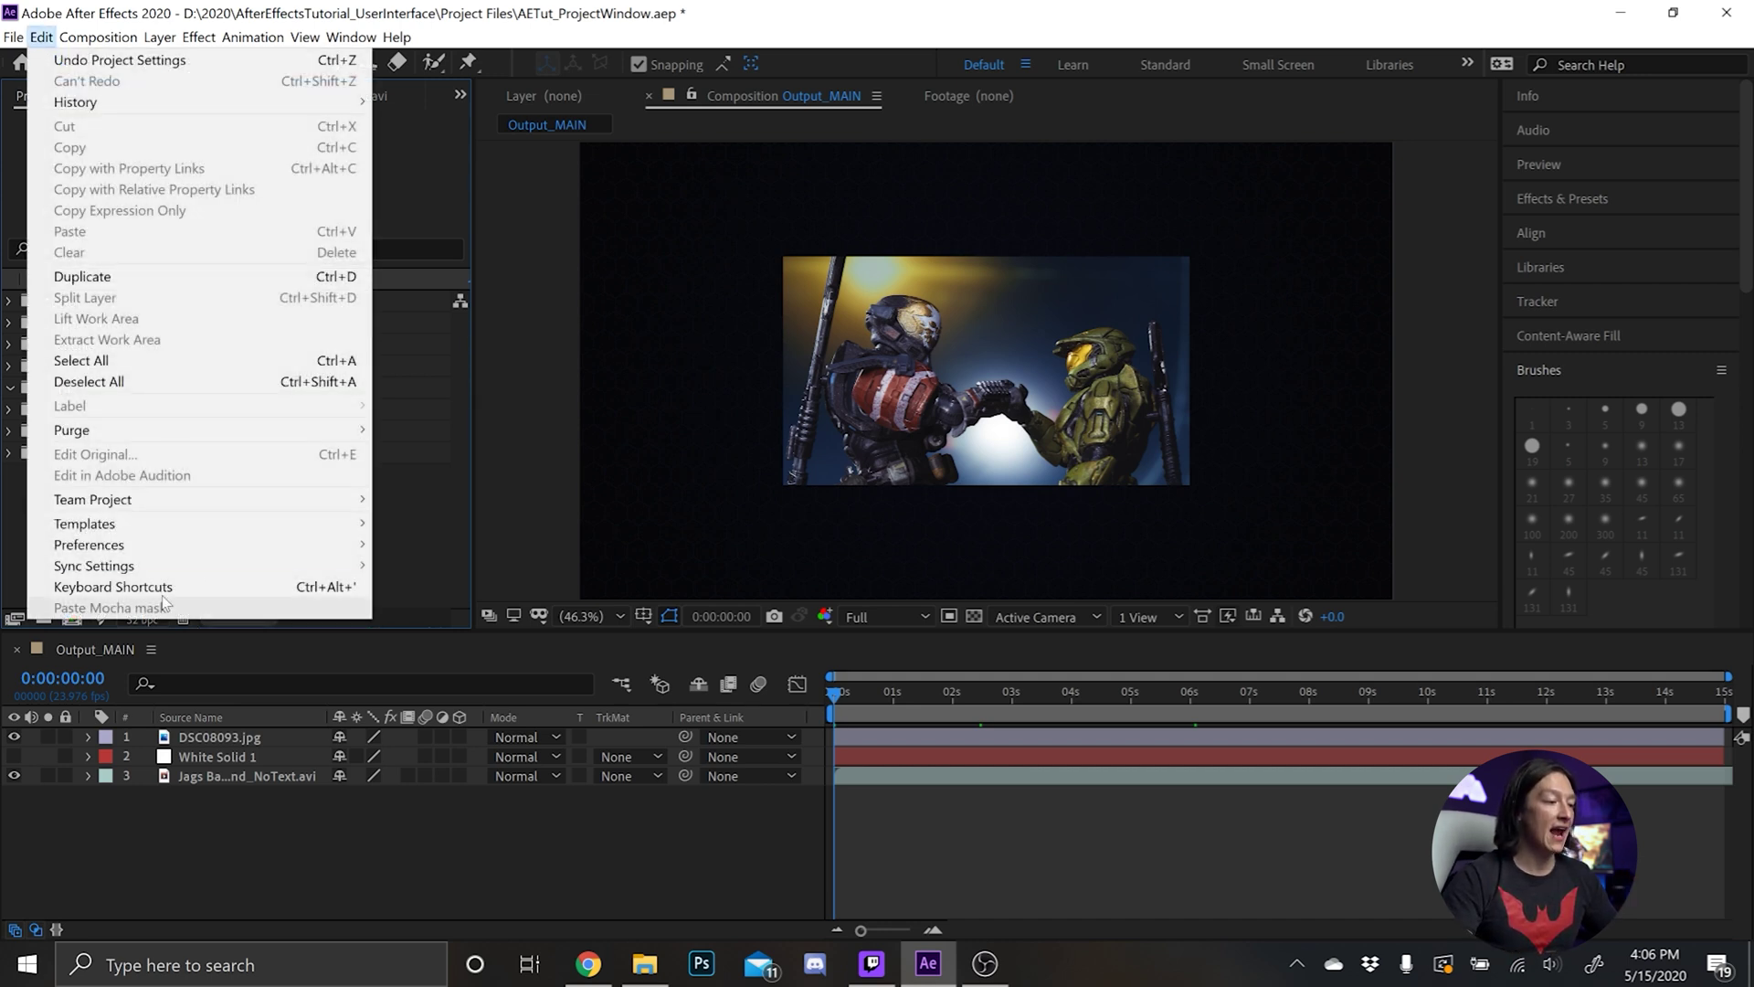
pyautogui.moveTo(142, 551)
pyautogui.click(436, 744)
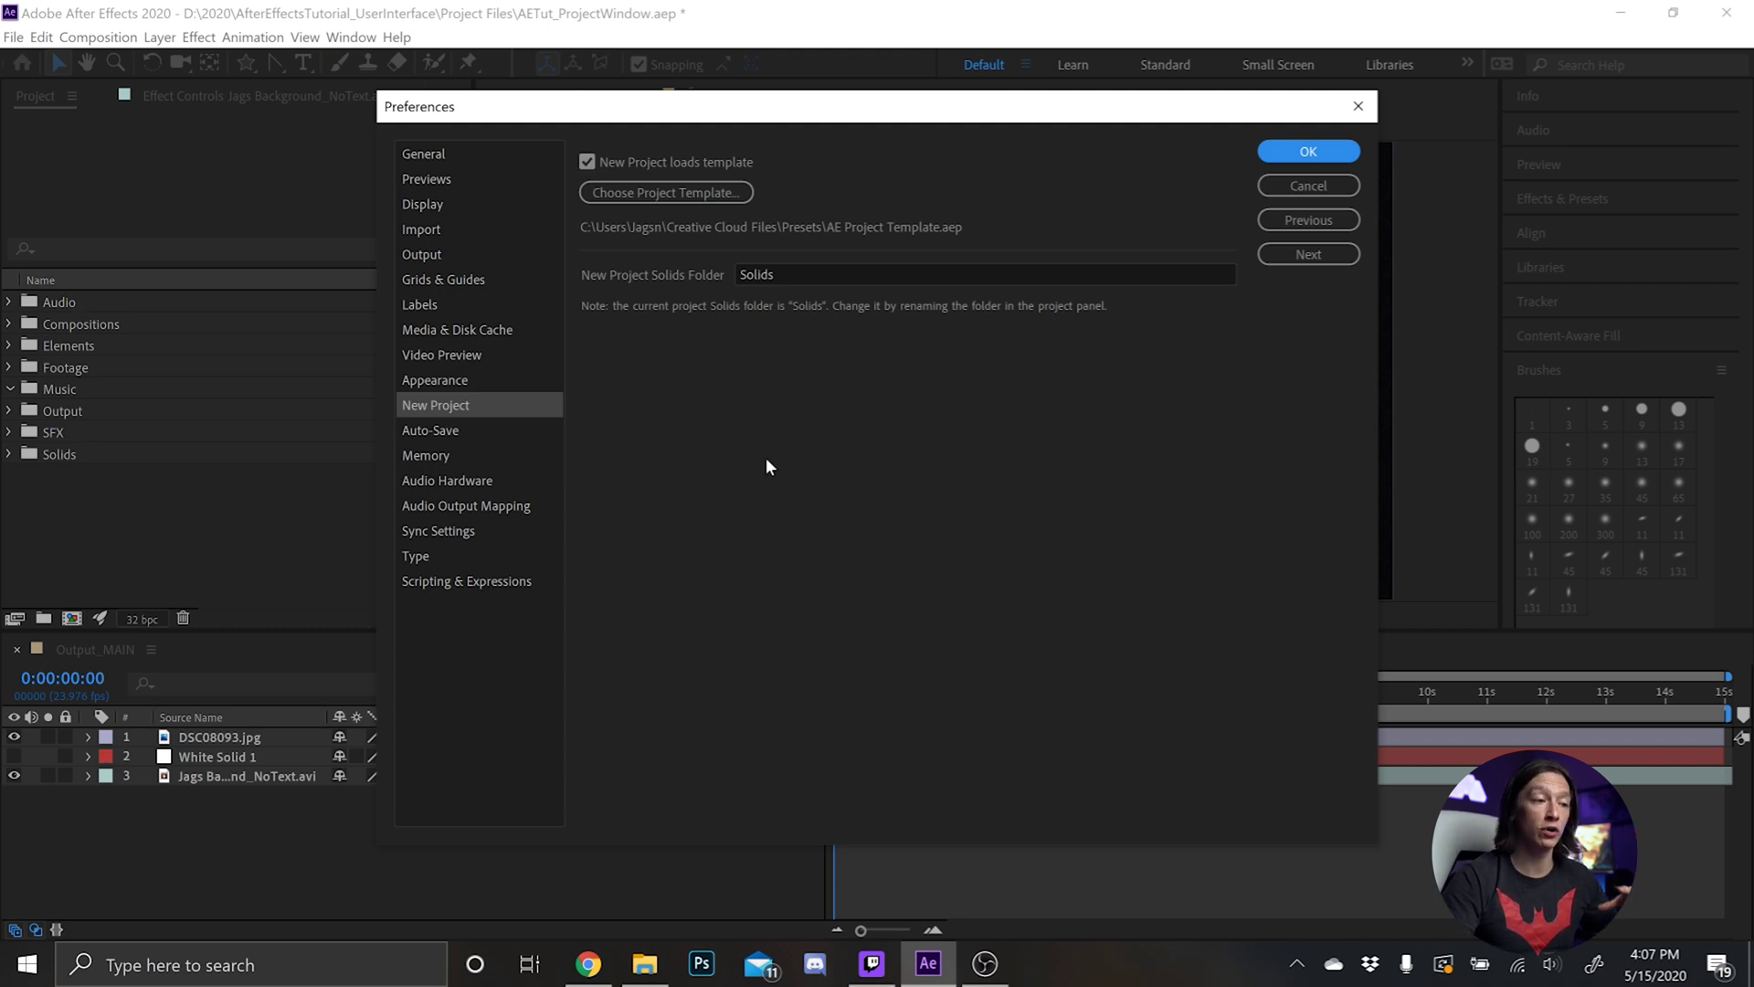
pyautogui.click(668, 198)
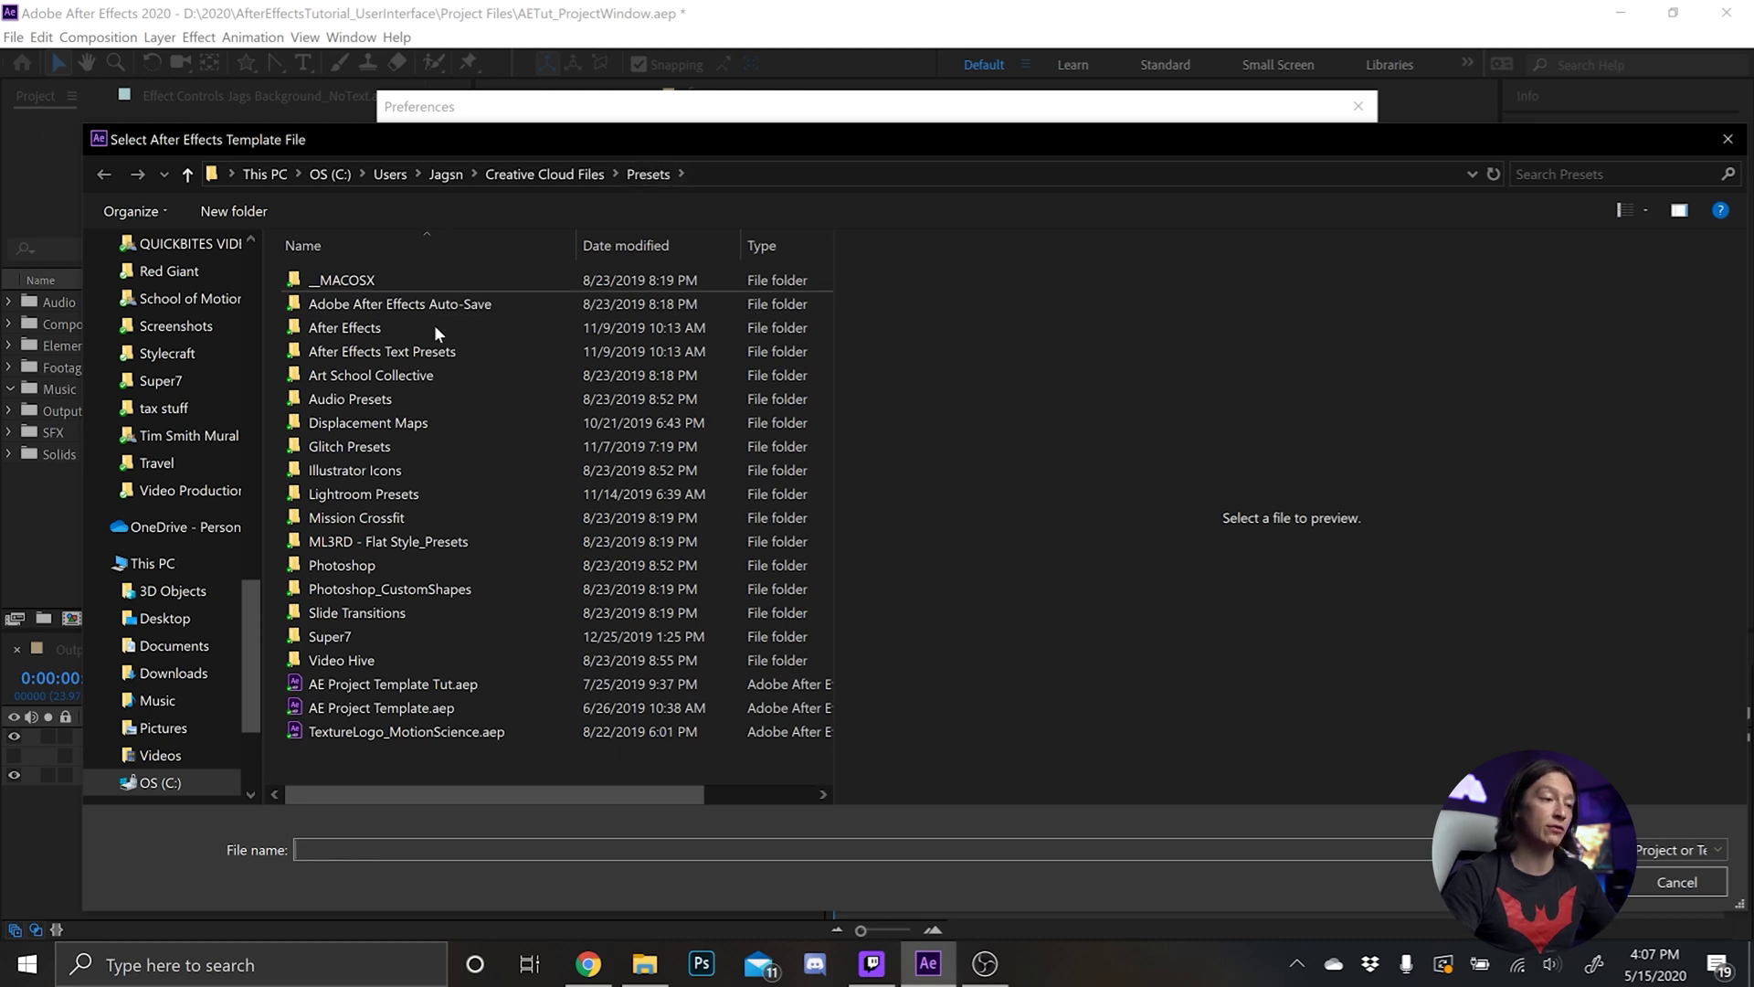
pyautogui.click(1707, 885)
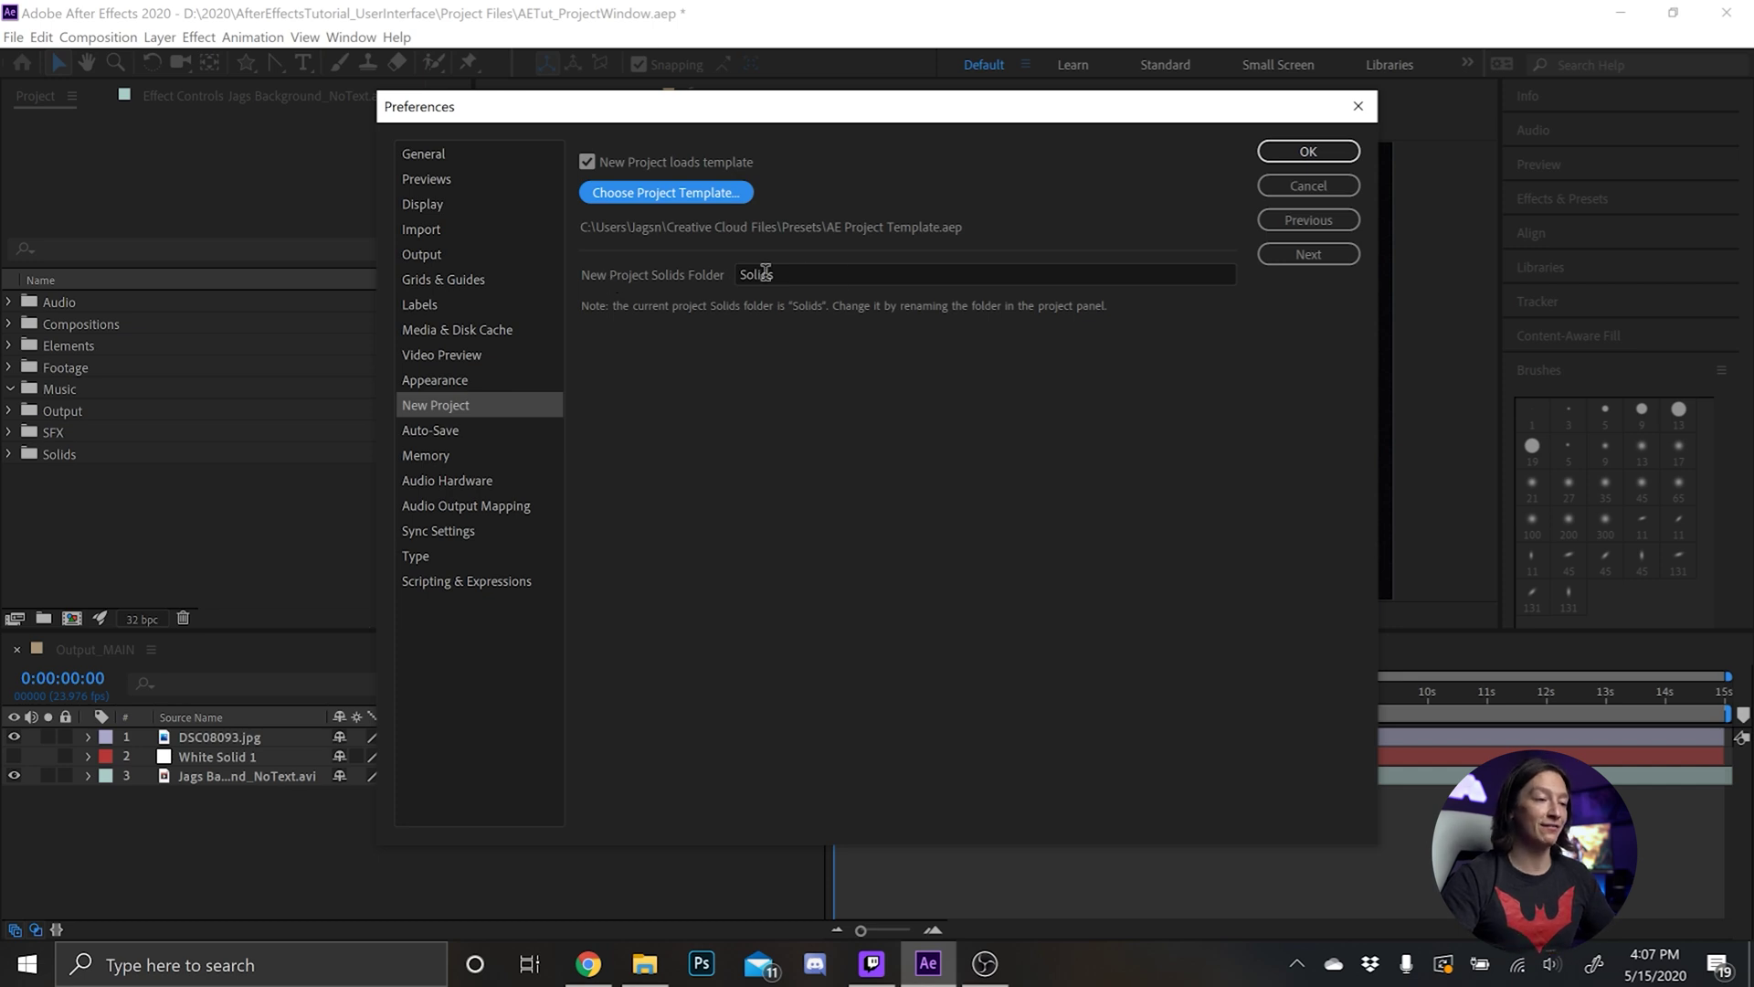
# Confirm the Preferences dialog with OK, returning to the Output_MAIN composition view
pyautogui.press('Return')
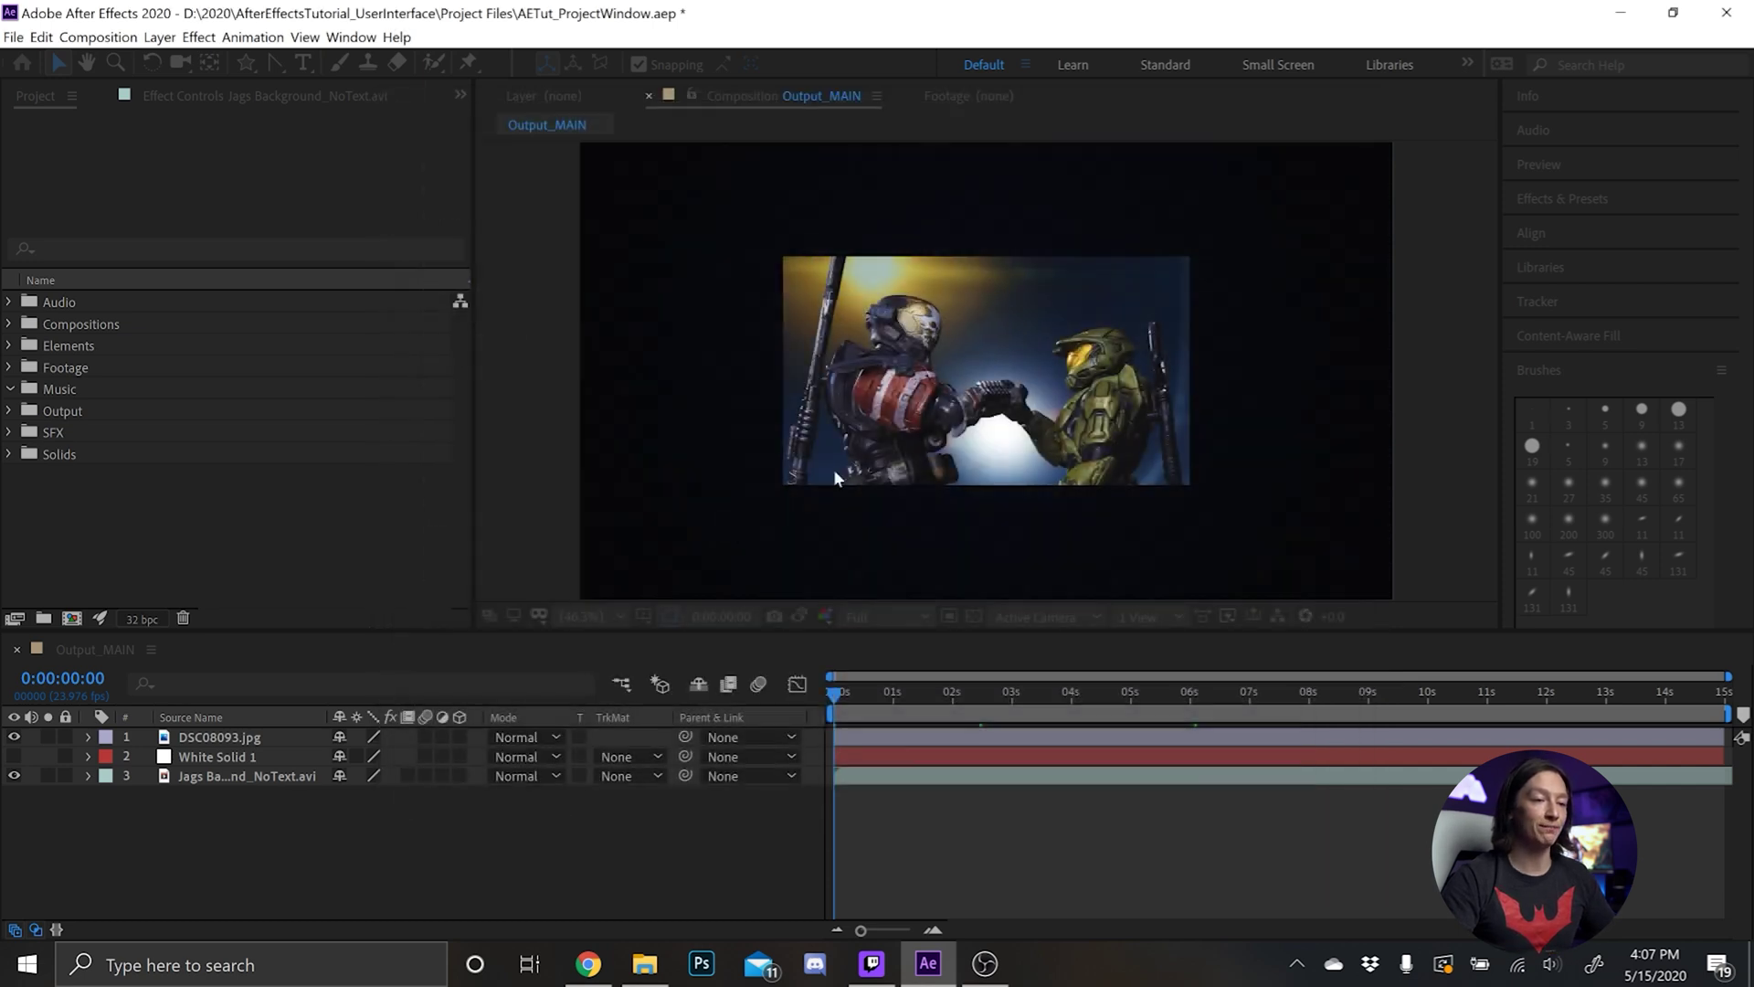